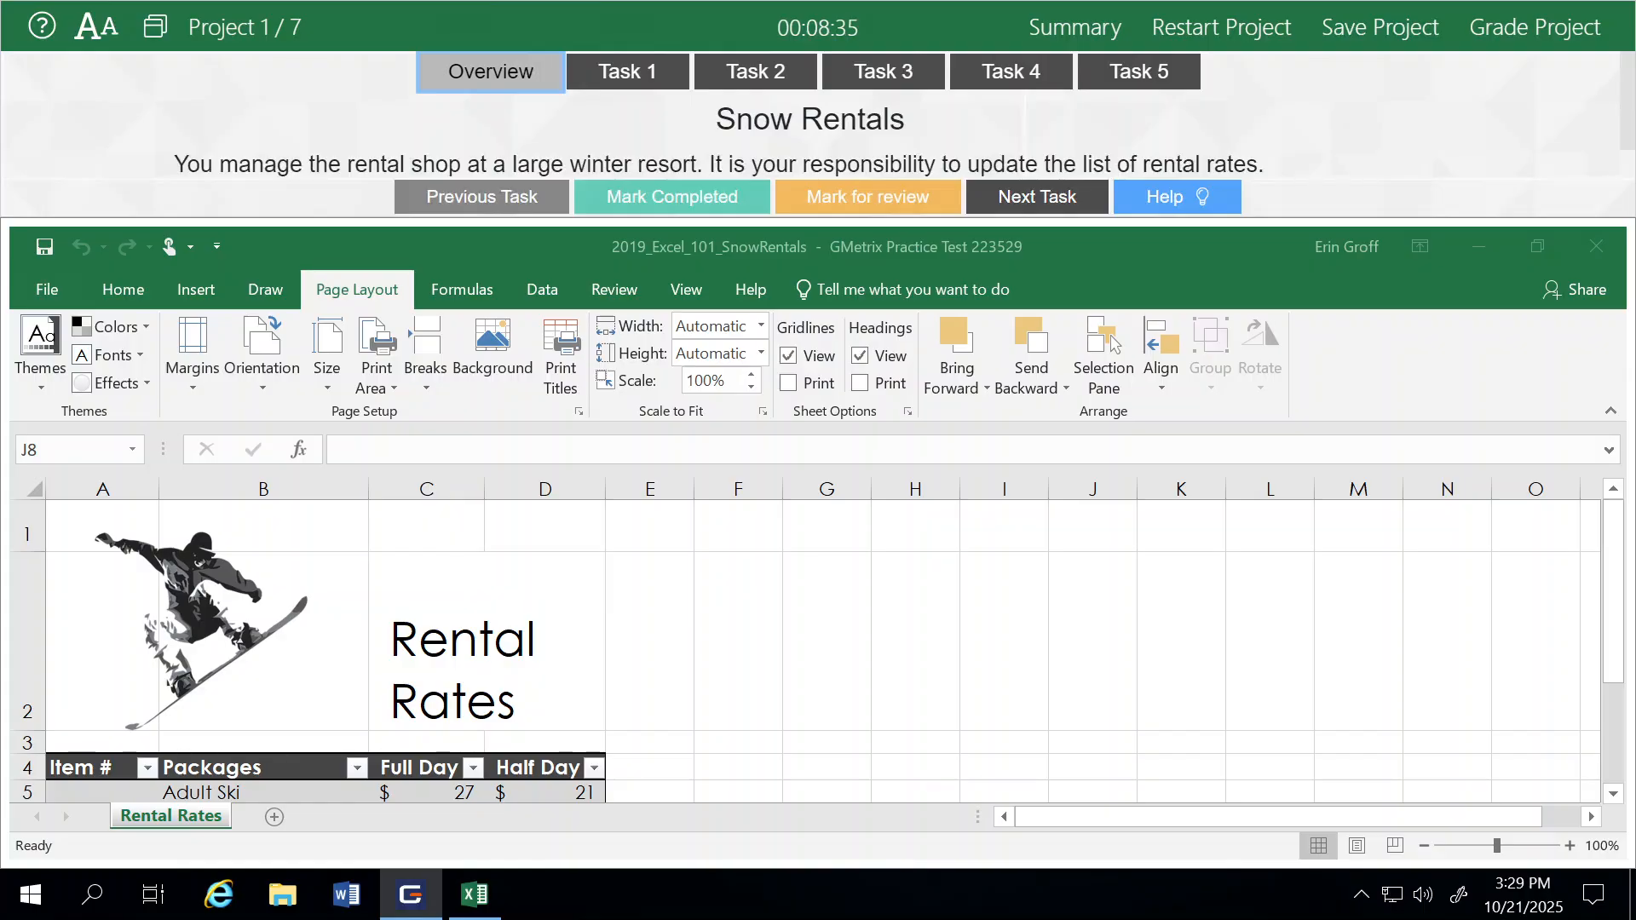
left_click(152, 49)
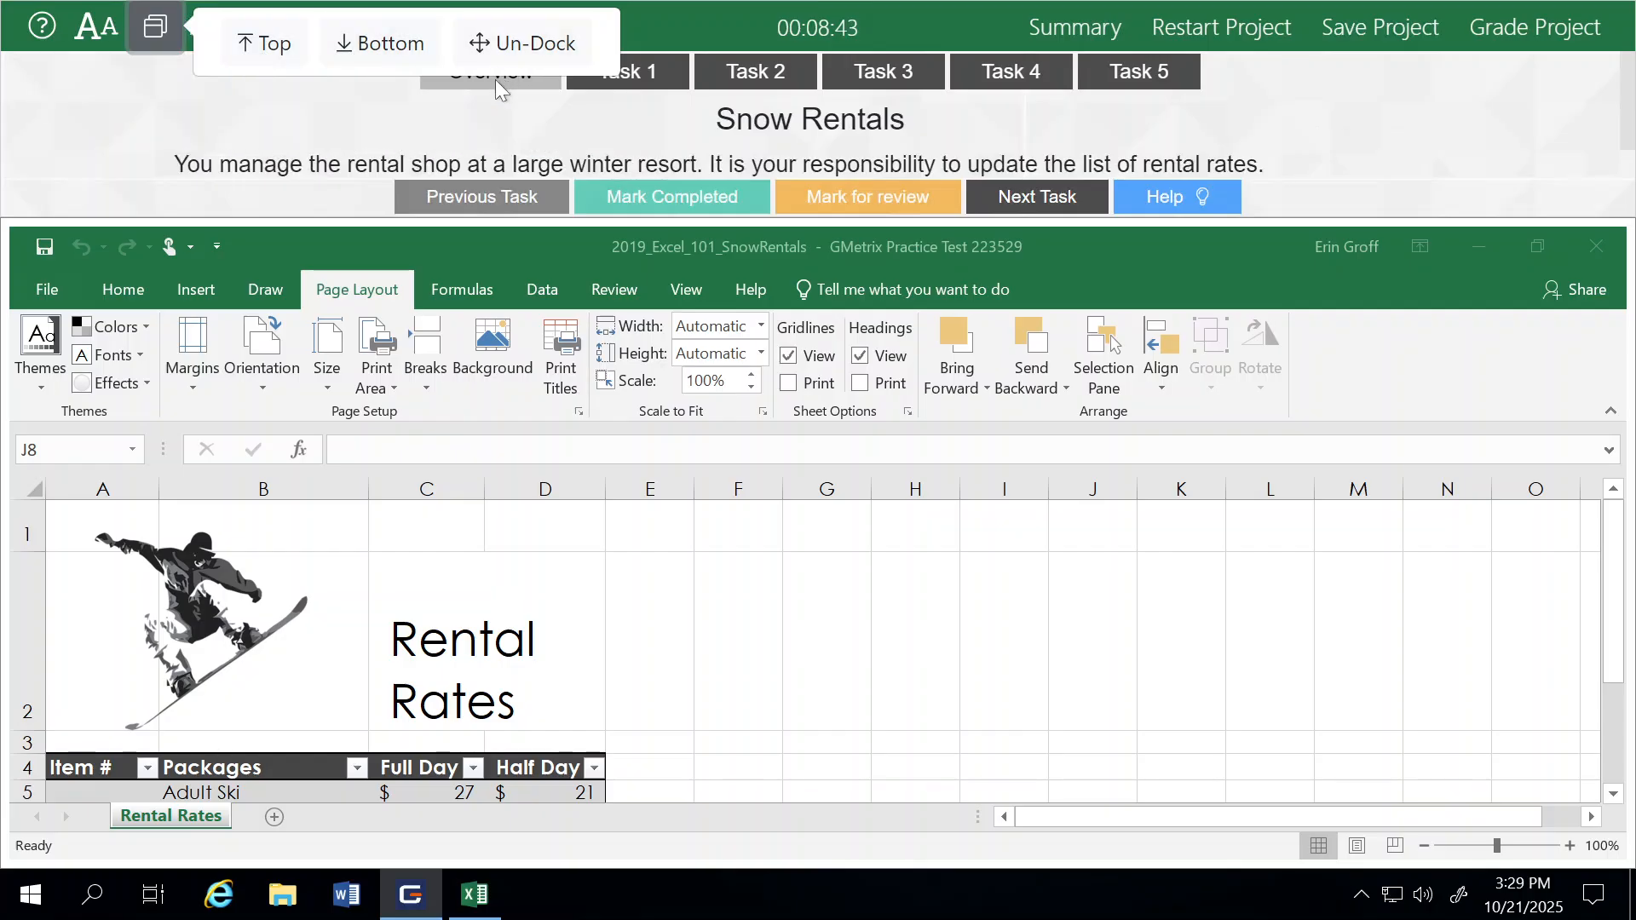
left_click(110, 121)
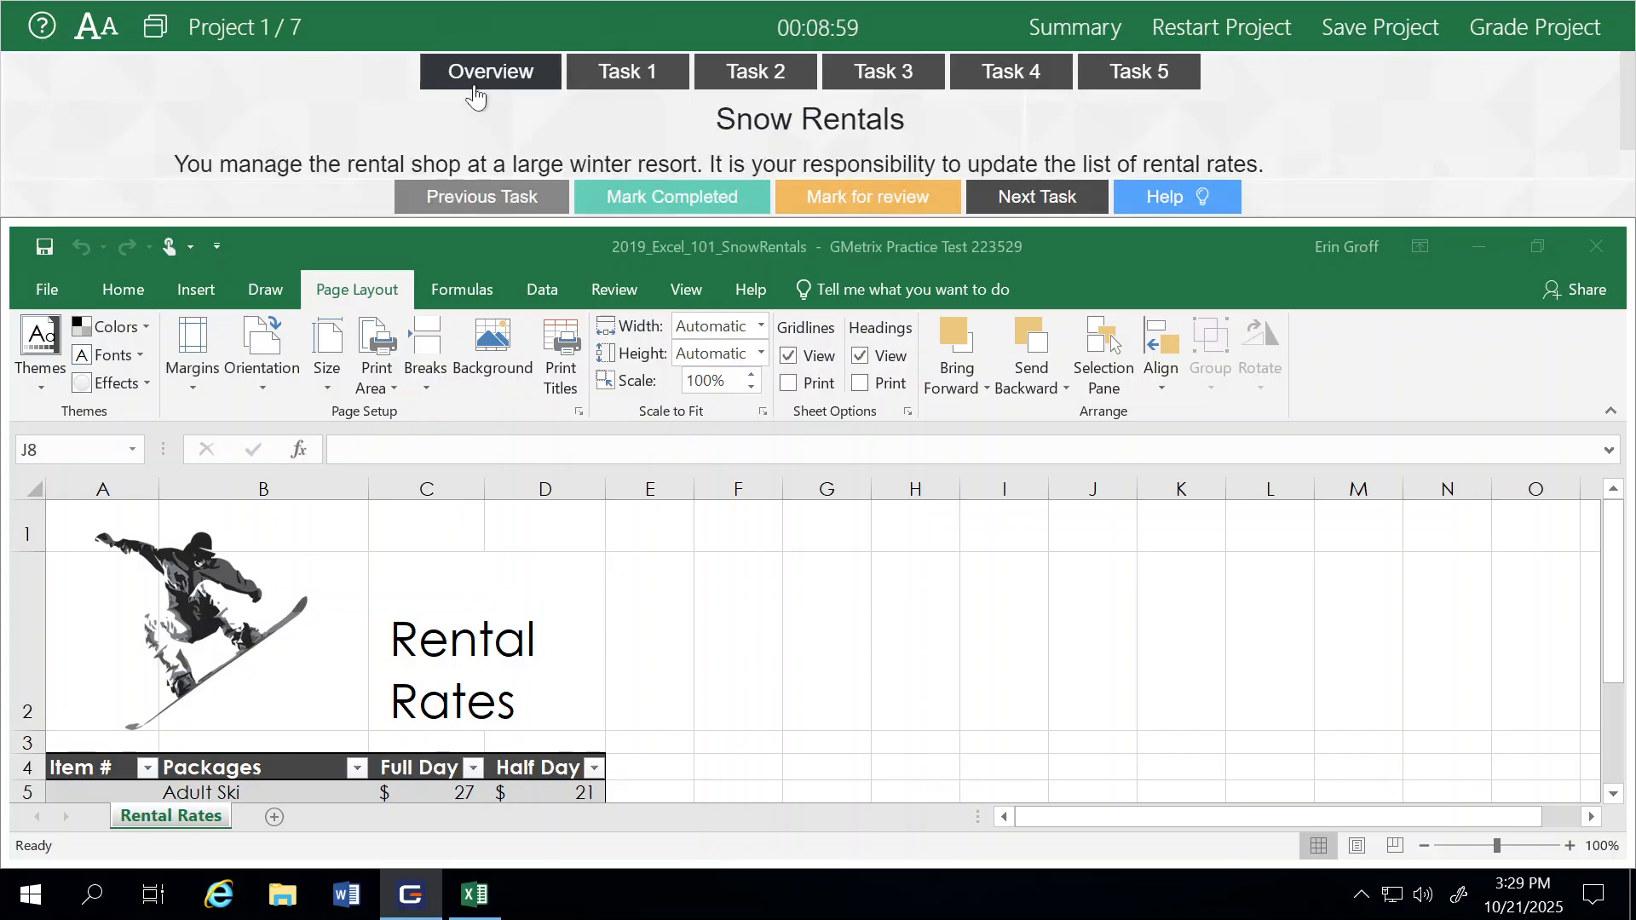
Step: Display the Task 1 instructions and start an import from a Text/CSV file
left_click(625, 75)
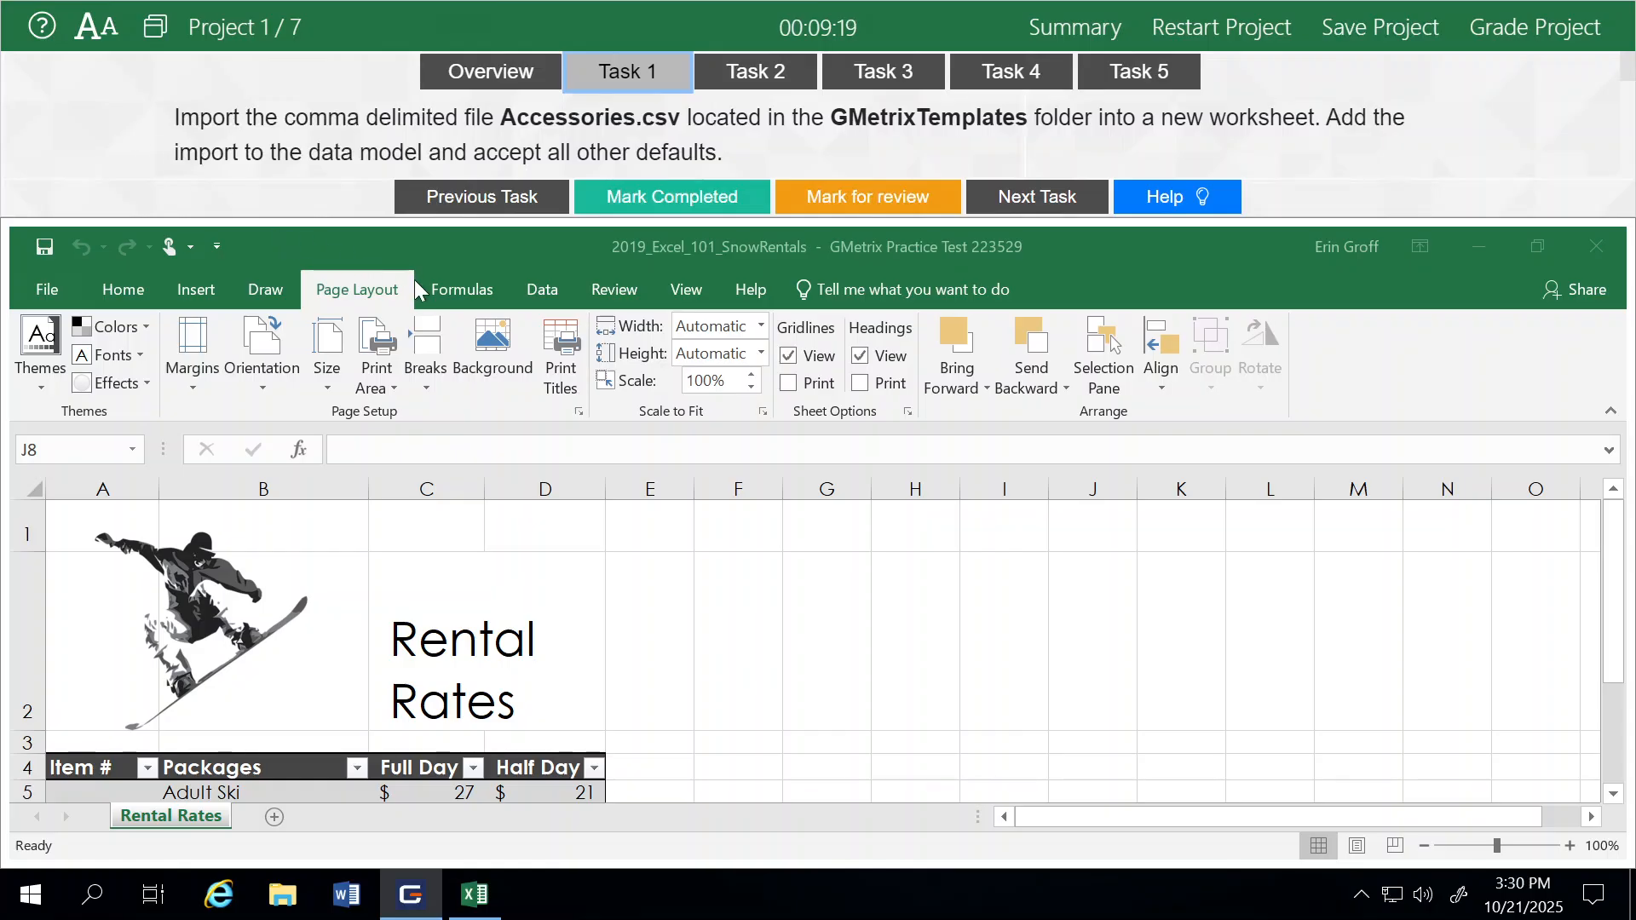
left_click(544, 291)
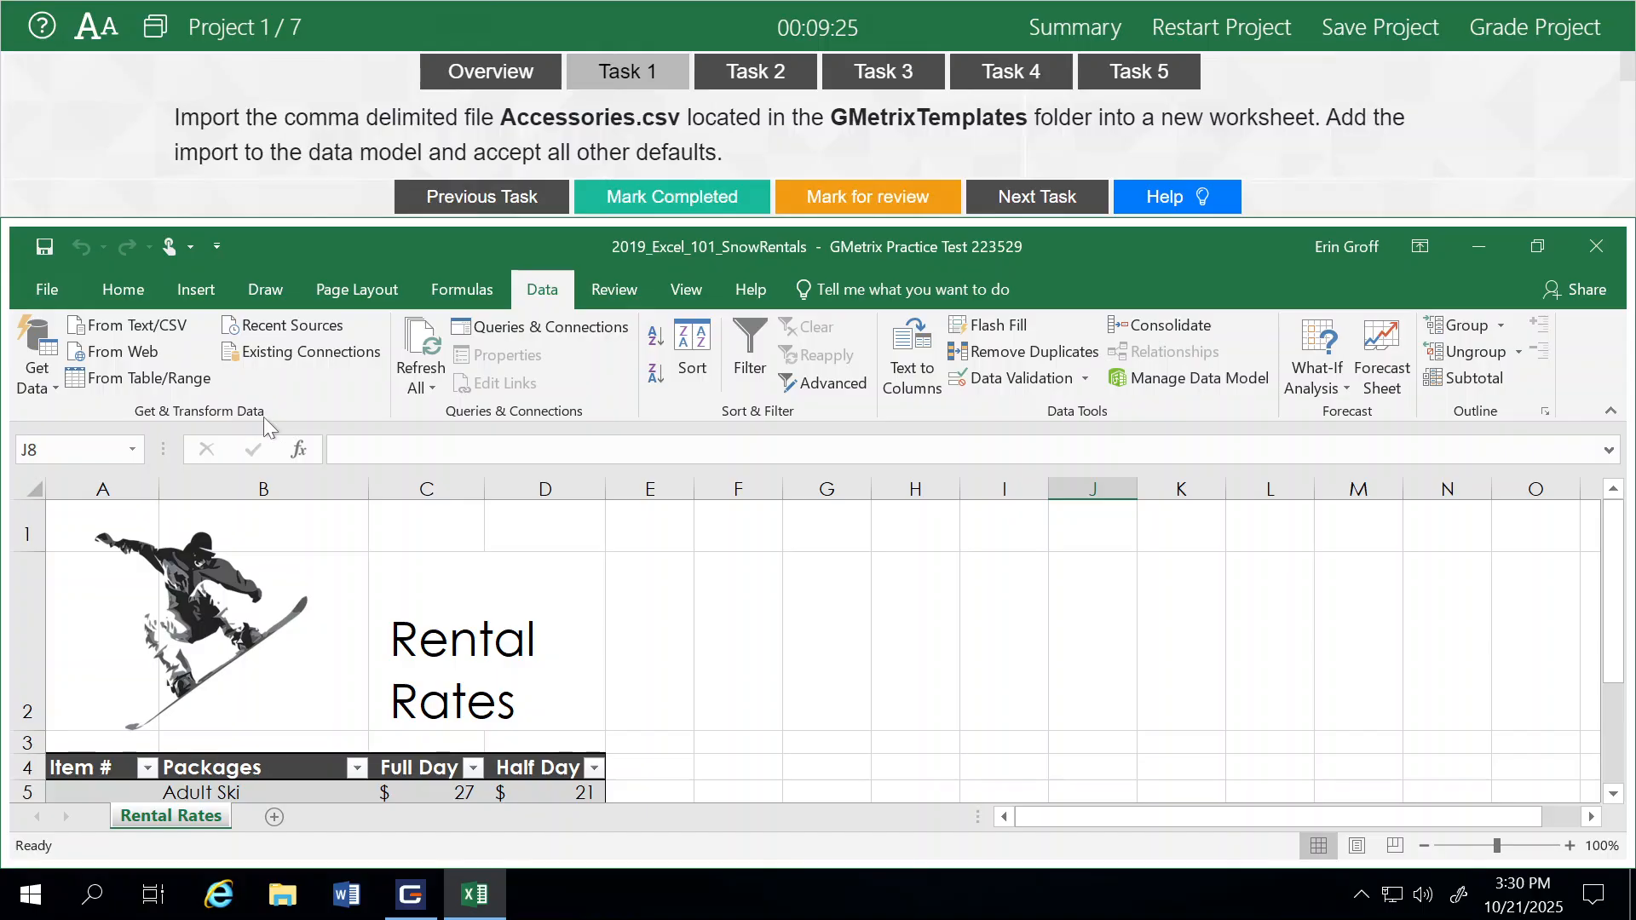
left_click(104, 330)
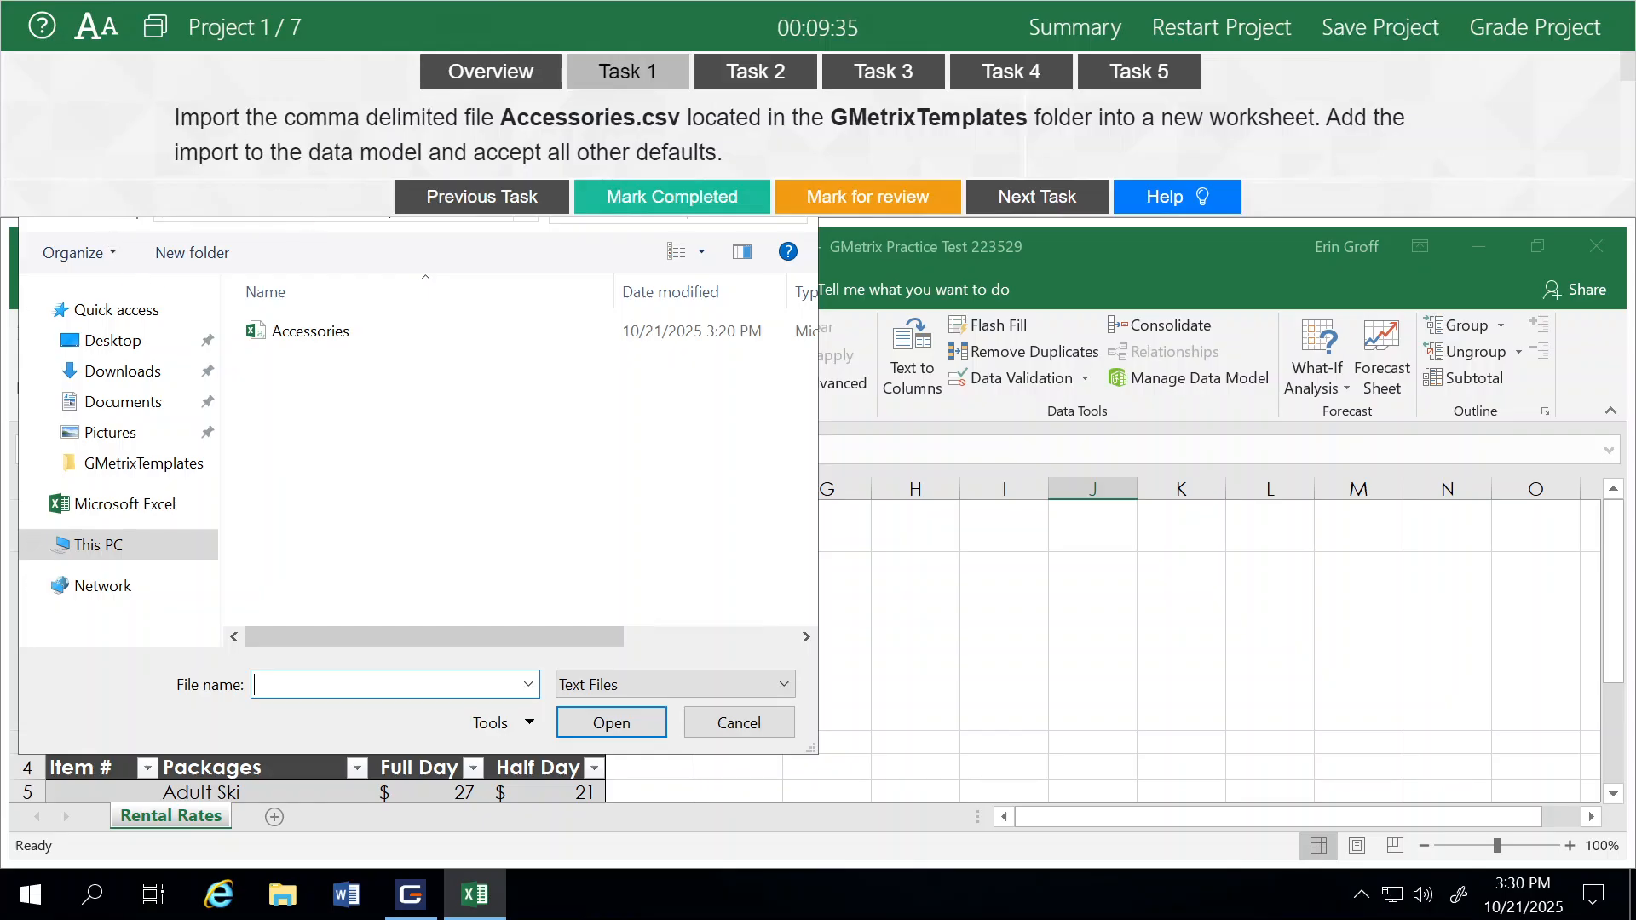
Step: Undock the test instructions panel, redock it at the bottom, and cancel the open Import Data dialog
left_click(154, 26)
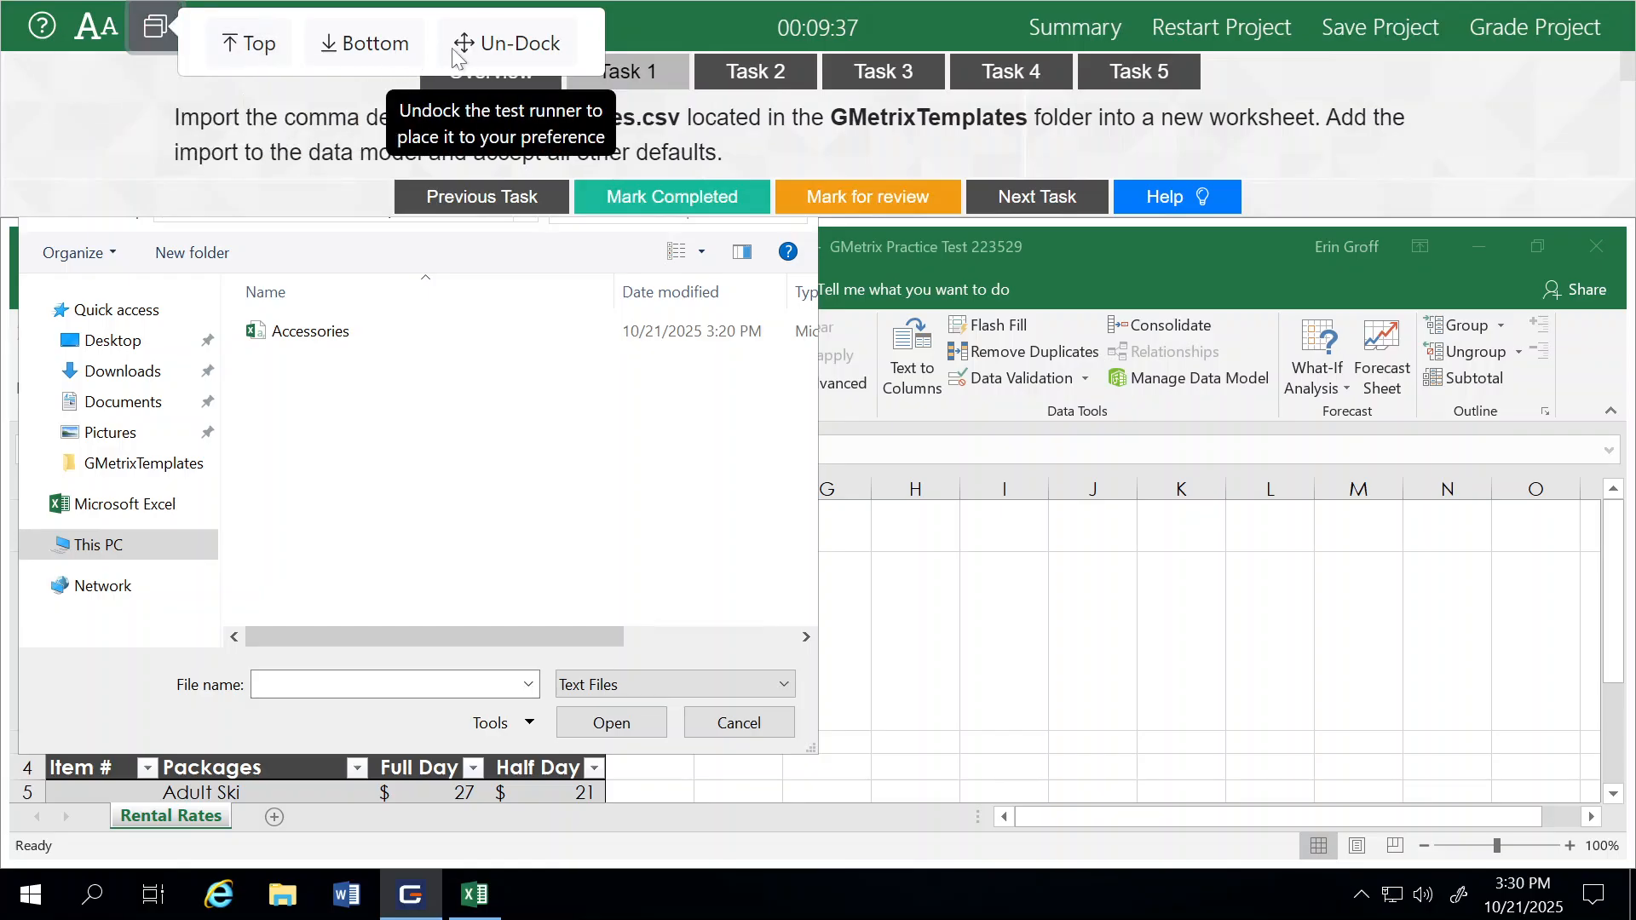
left_click(511, 47)
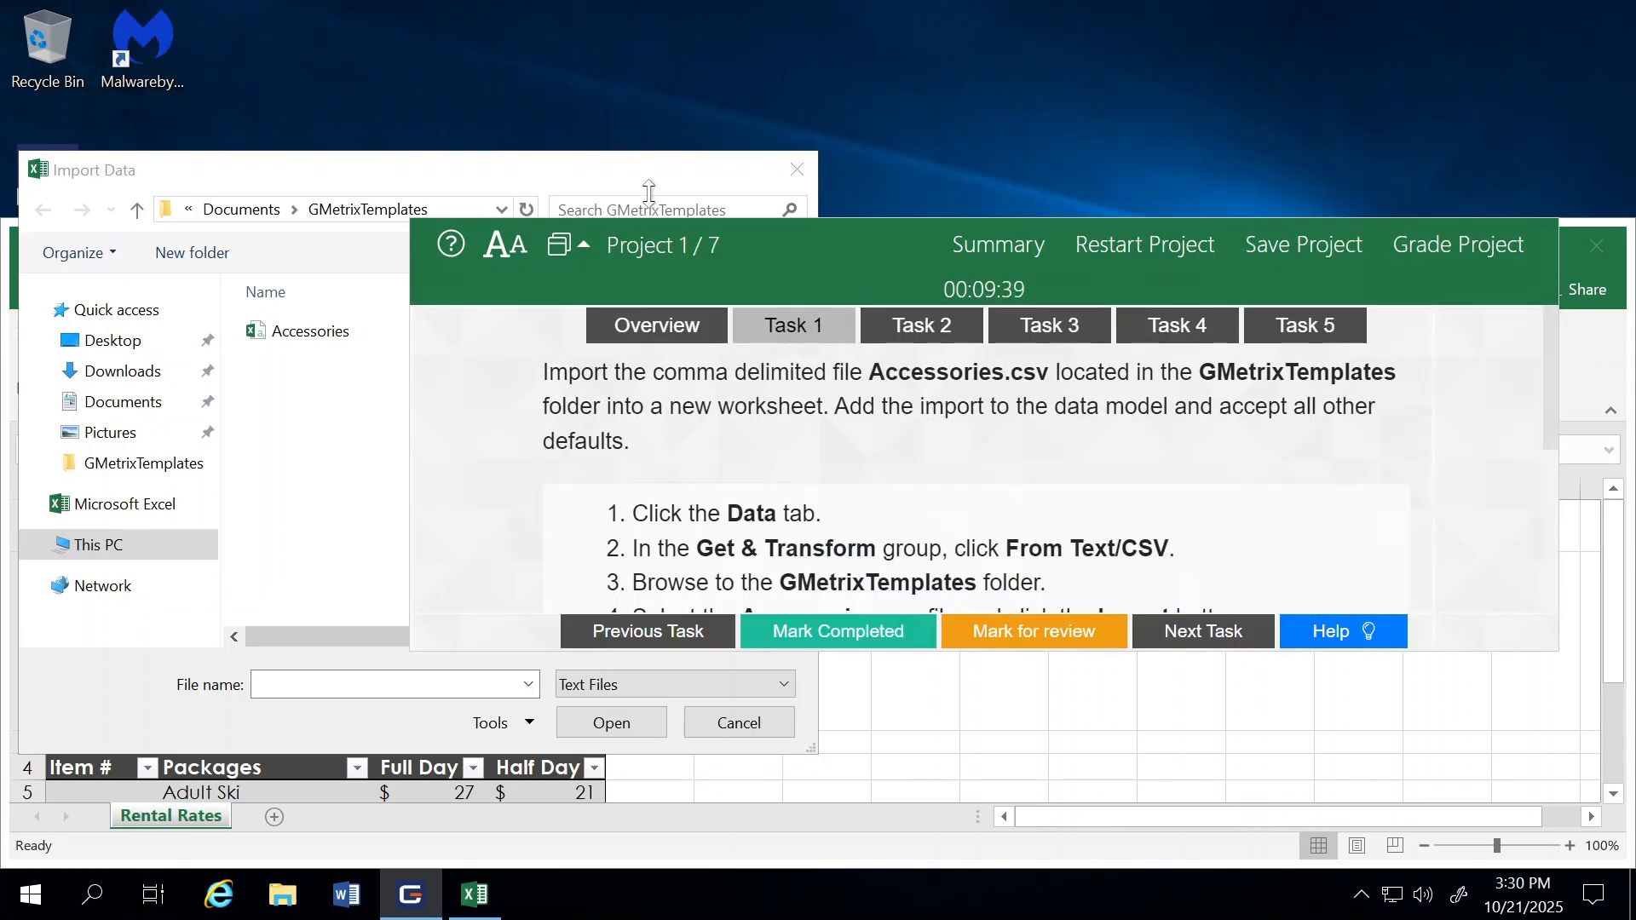
left_click_drag(838, 237, 683, 325)
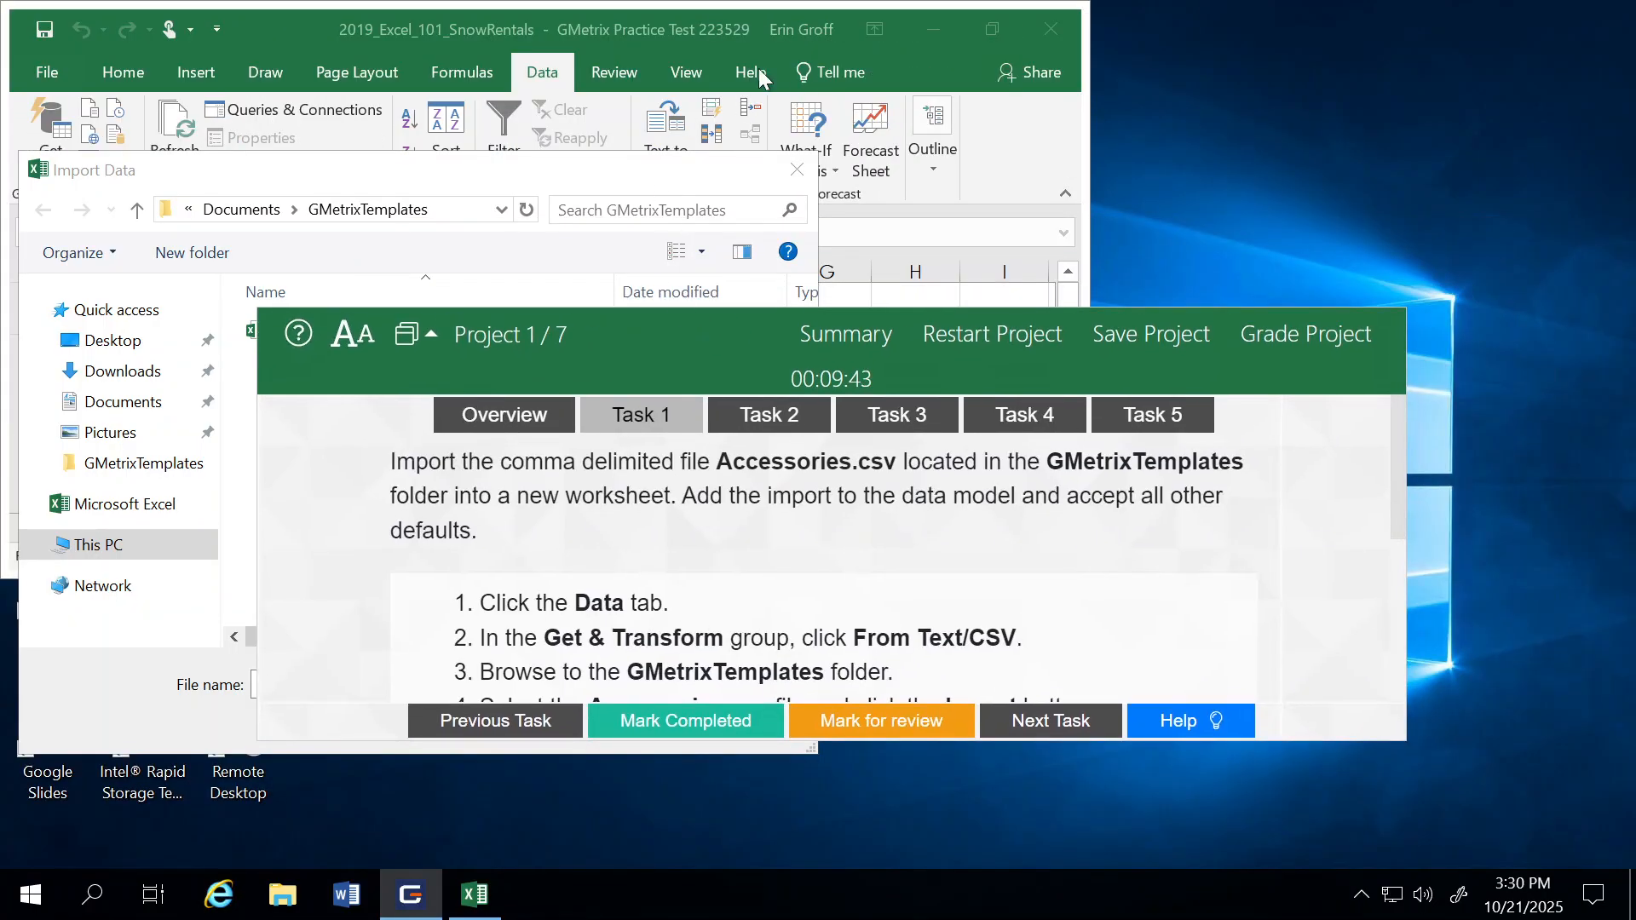
left_click(483, 23)
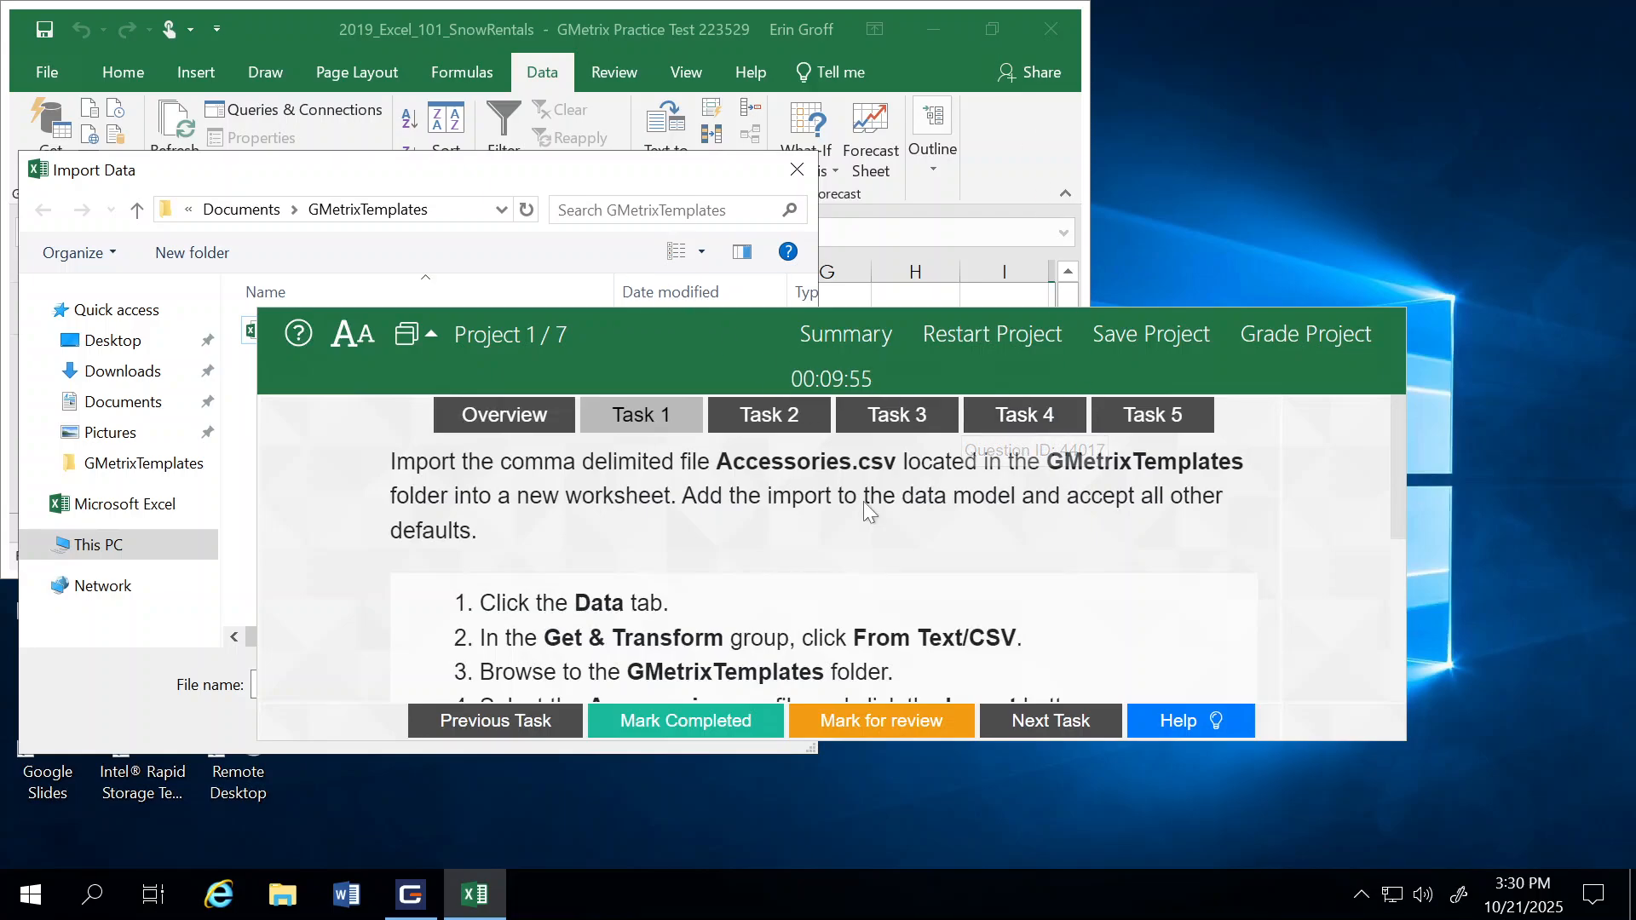
left_click(413, 356)
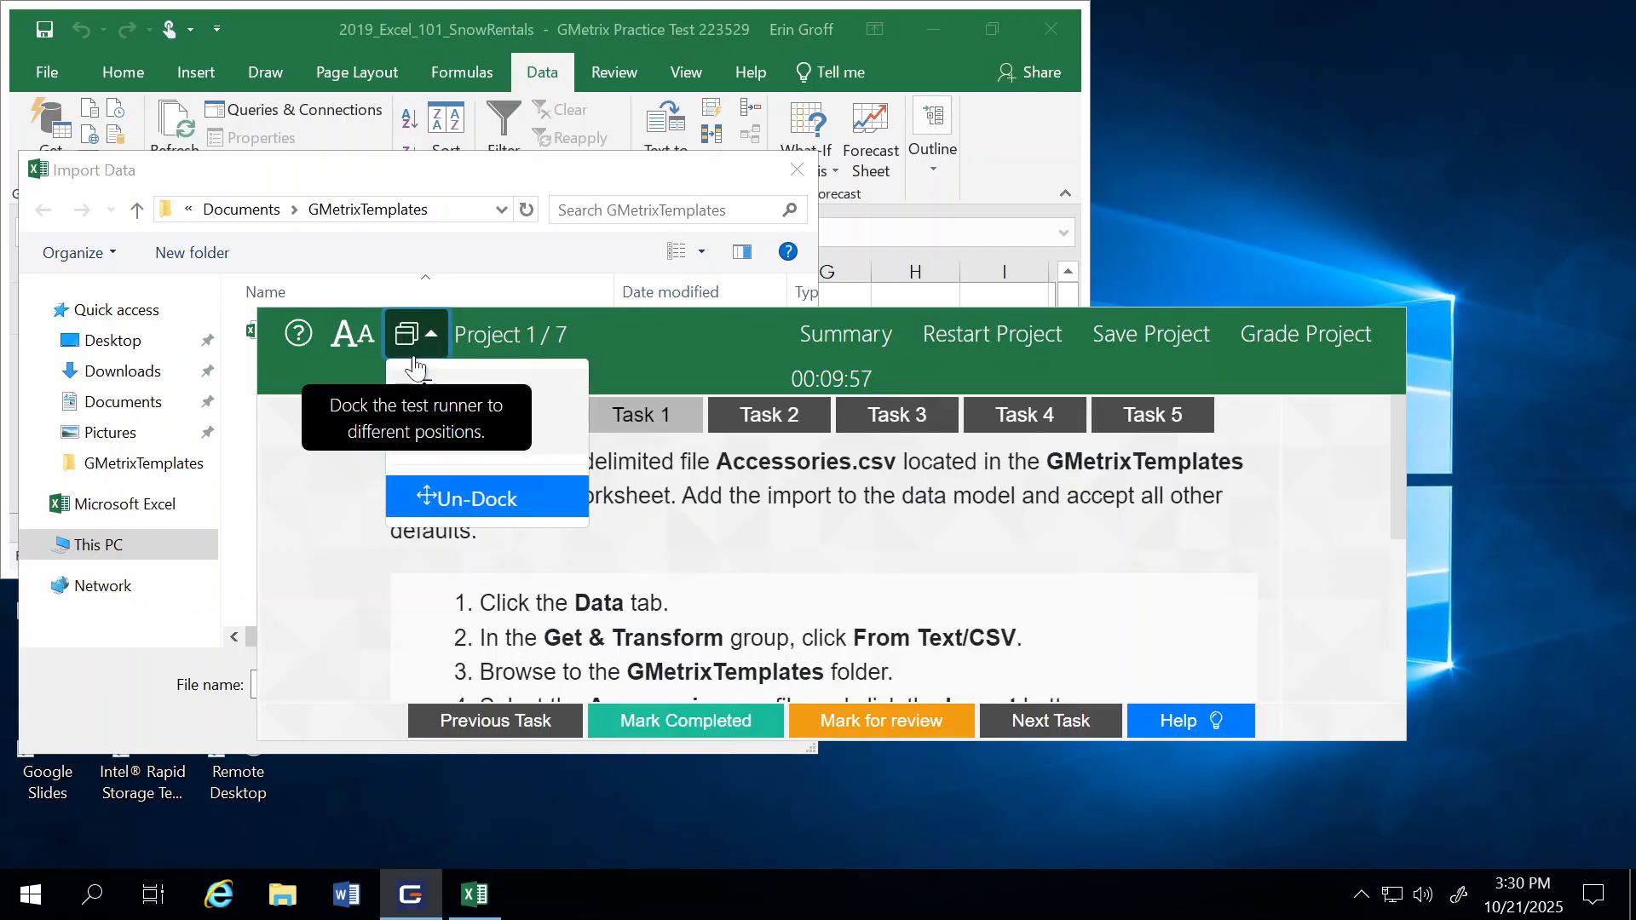
left_click(512, 437)
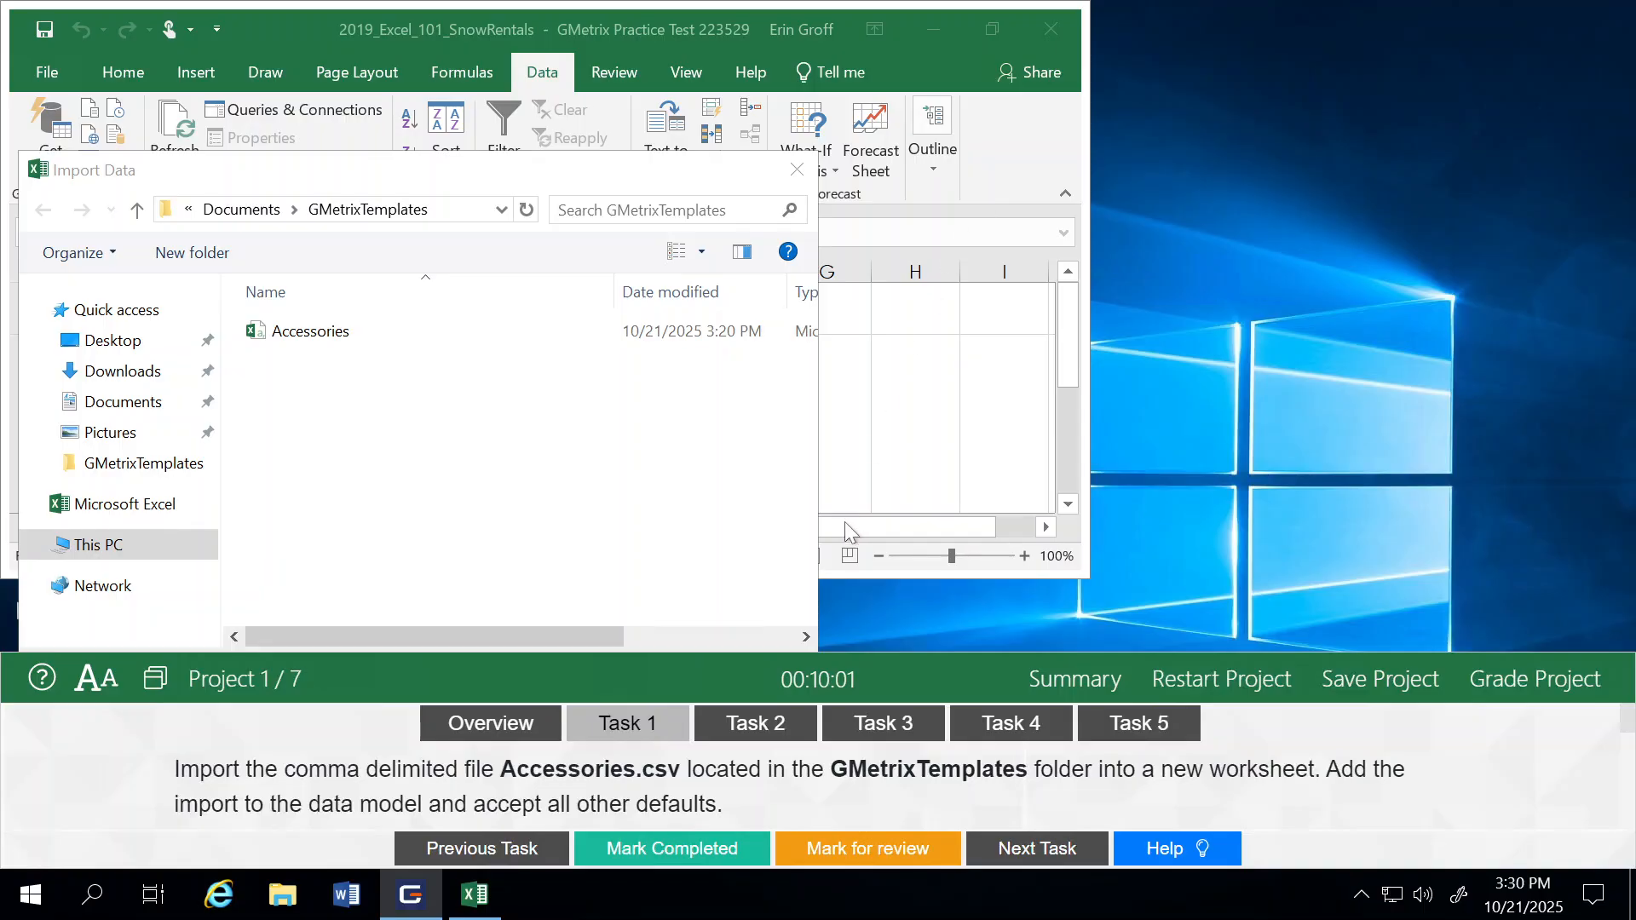
left_click(796, 170)
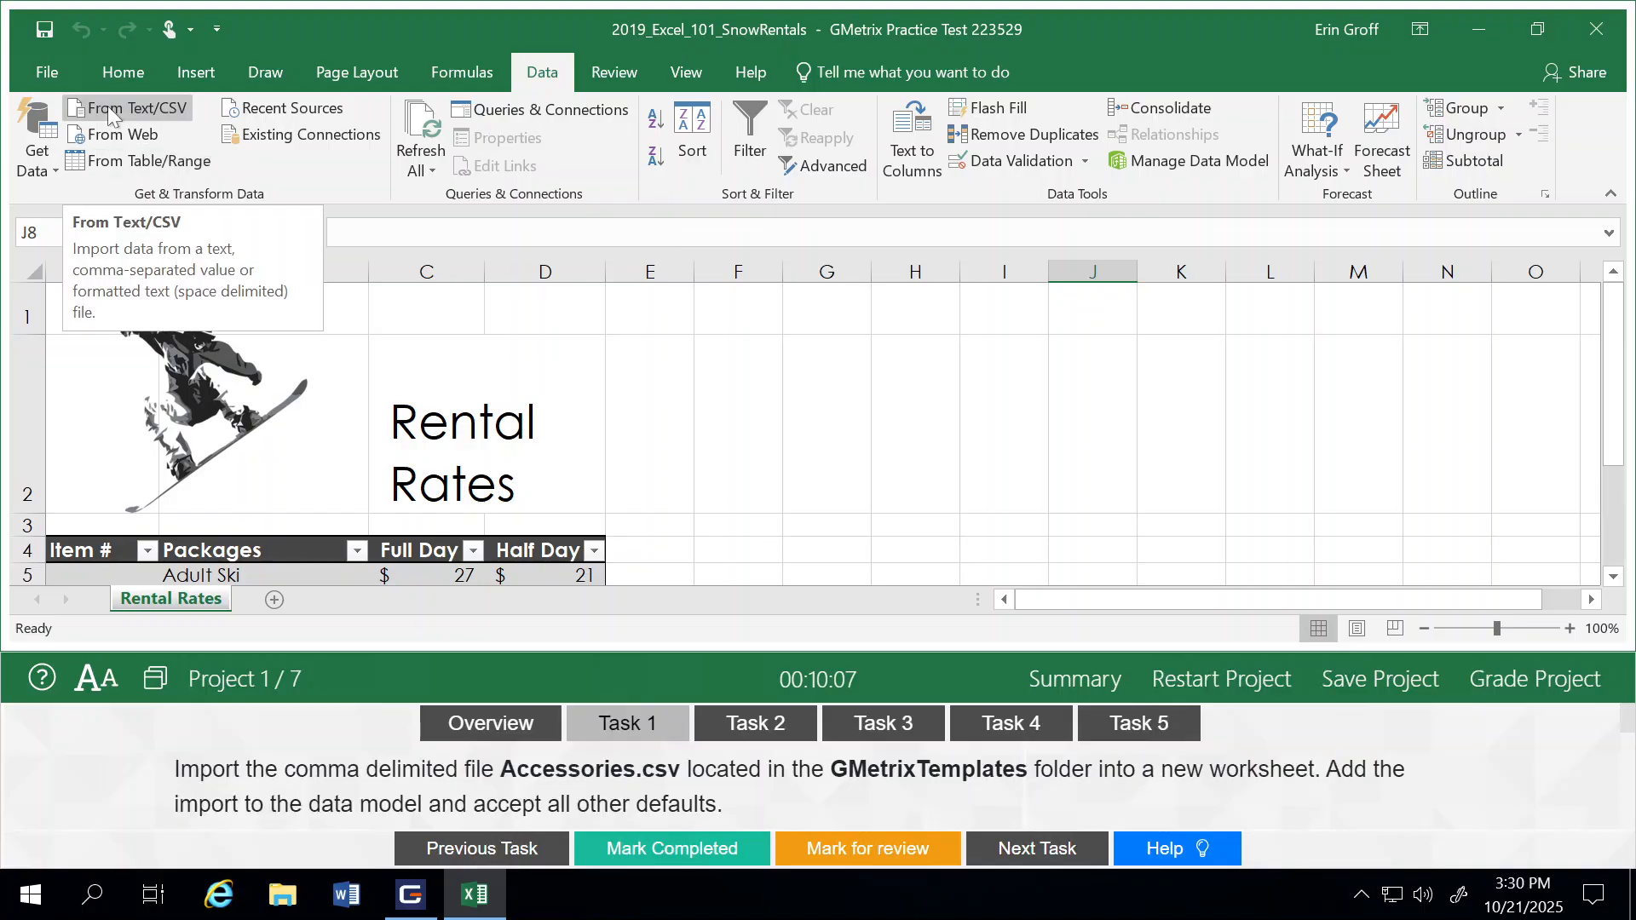
Step: Start a Text/CSV import of the Accessories file from the GMetrixTemplates folder, bringing up its data preview
left_click(142, 110)
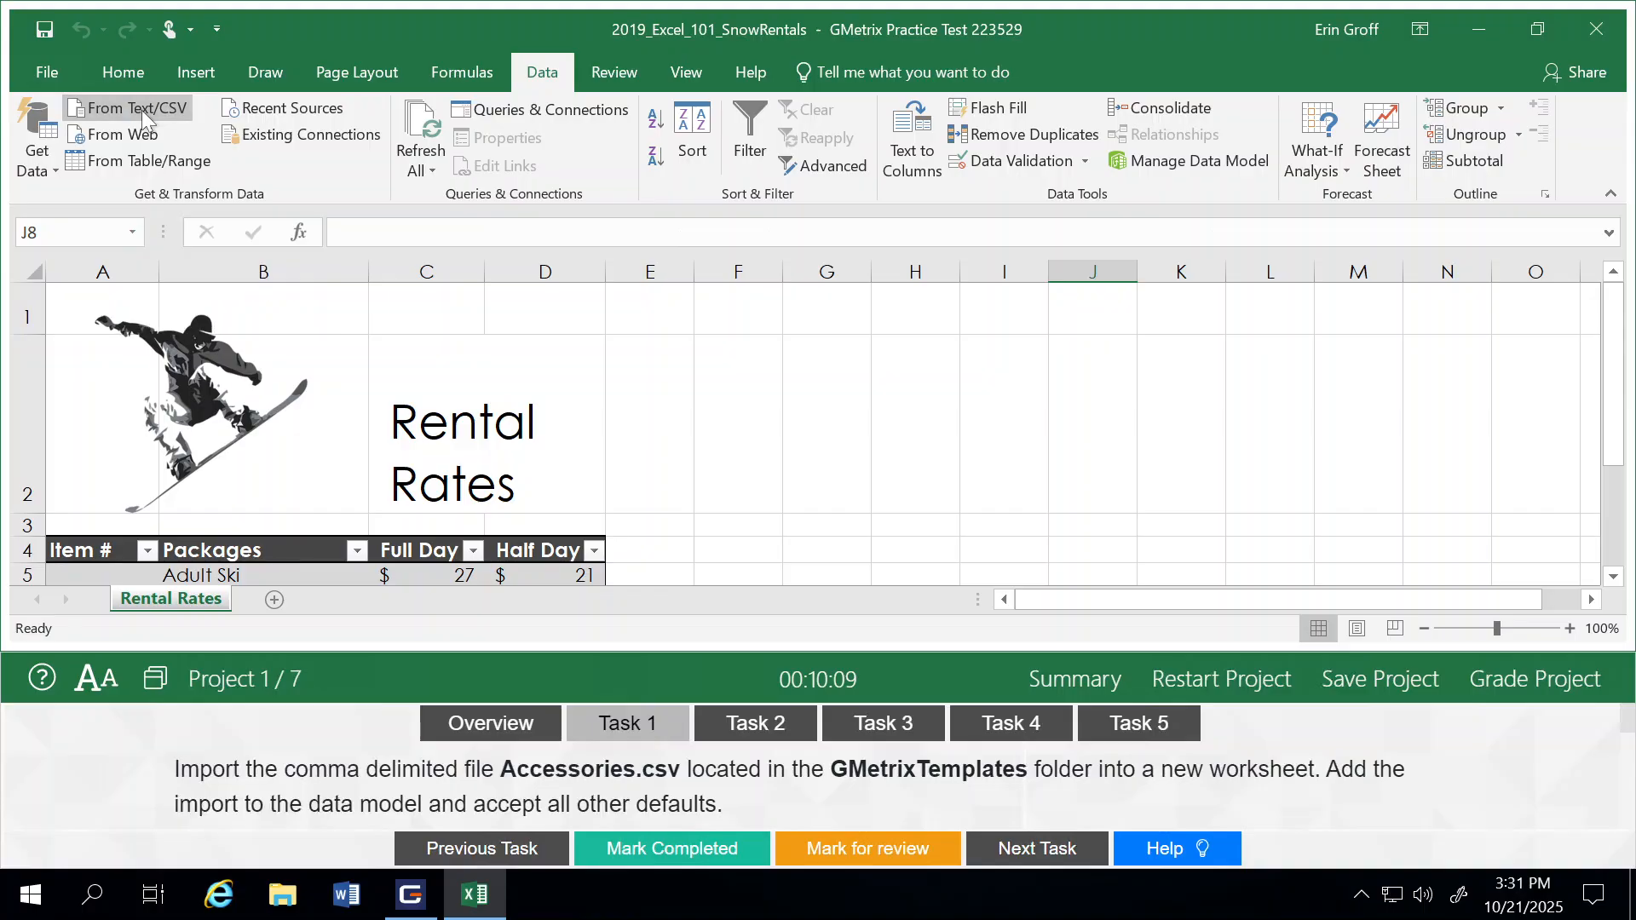
left_click_drag(278, 174, 301, 40)
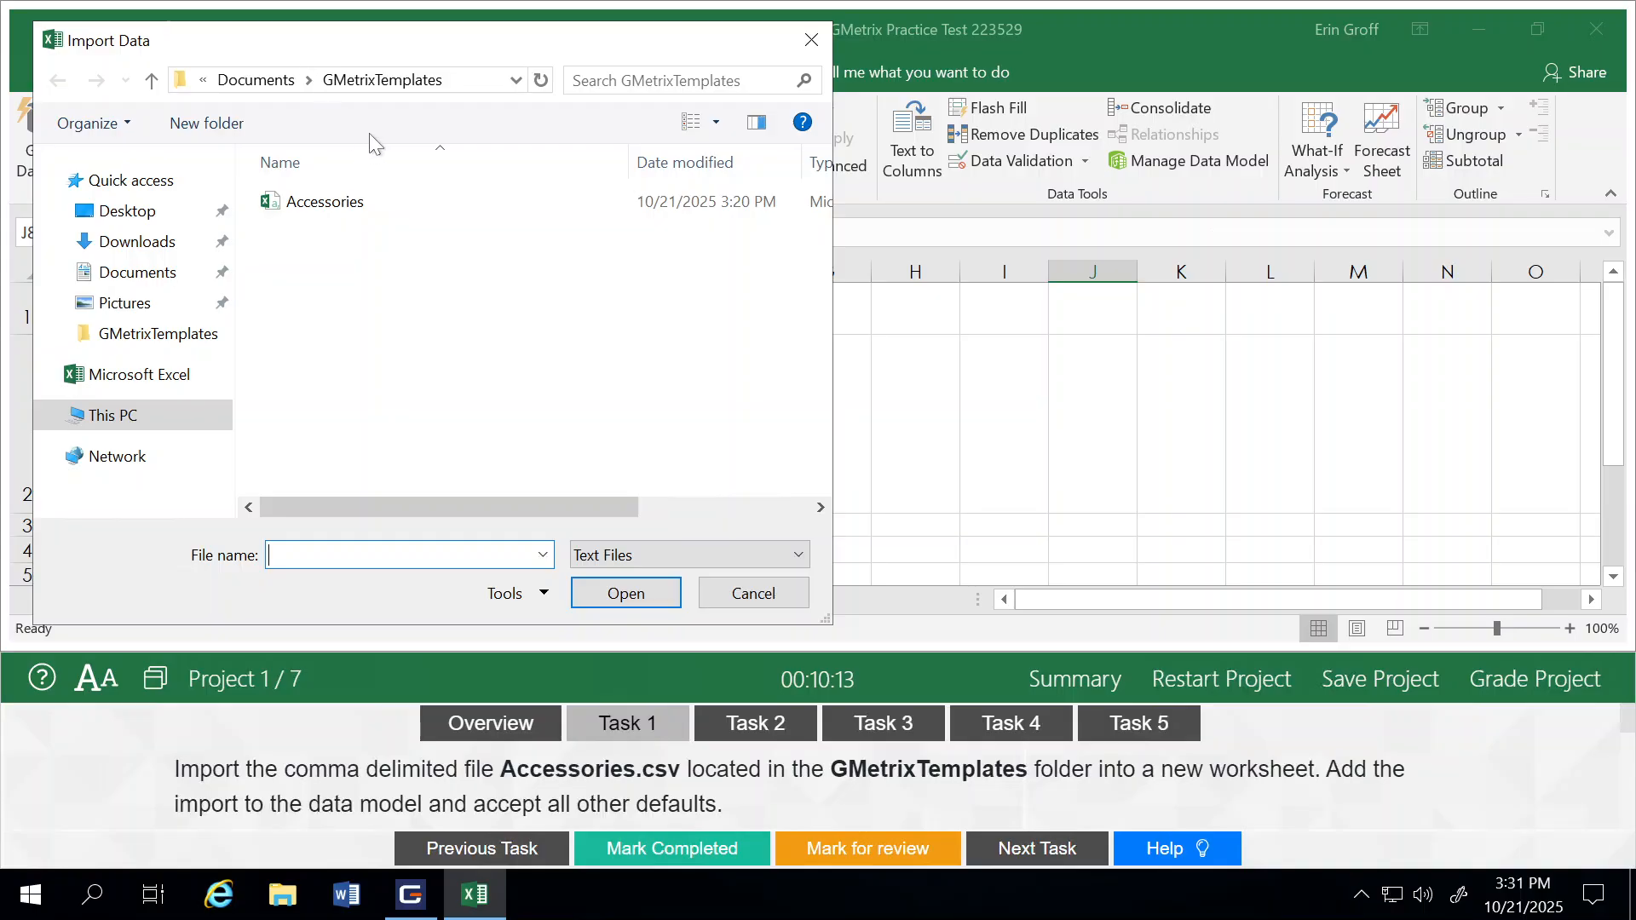
left_click(314, 207)
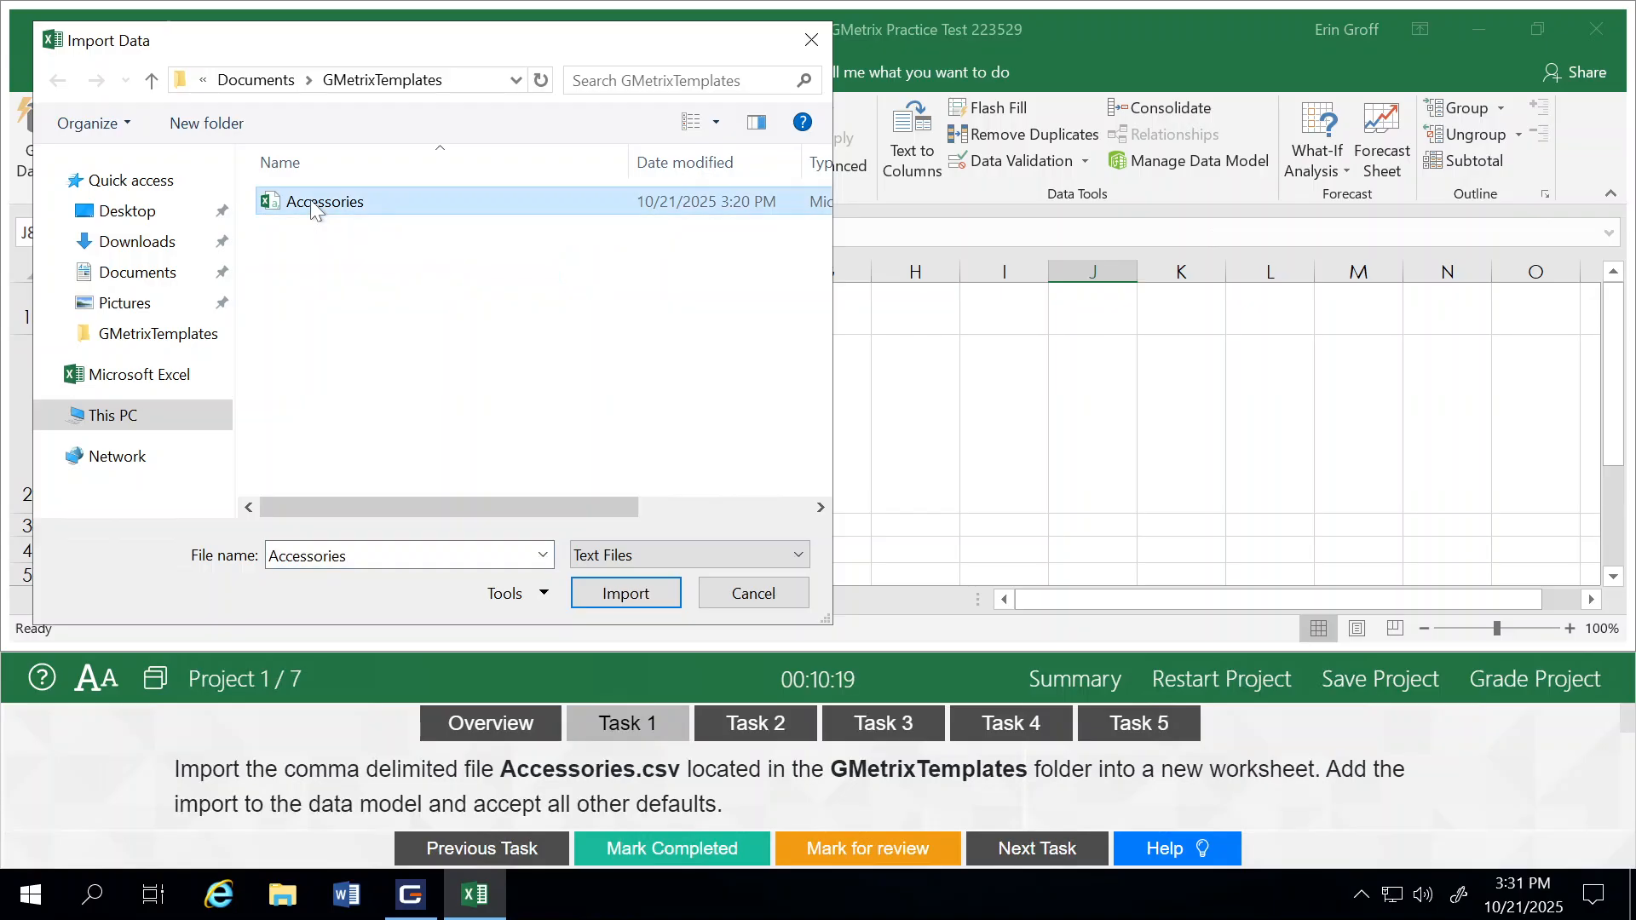
left_click(626, 593)
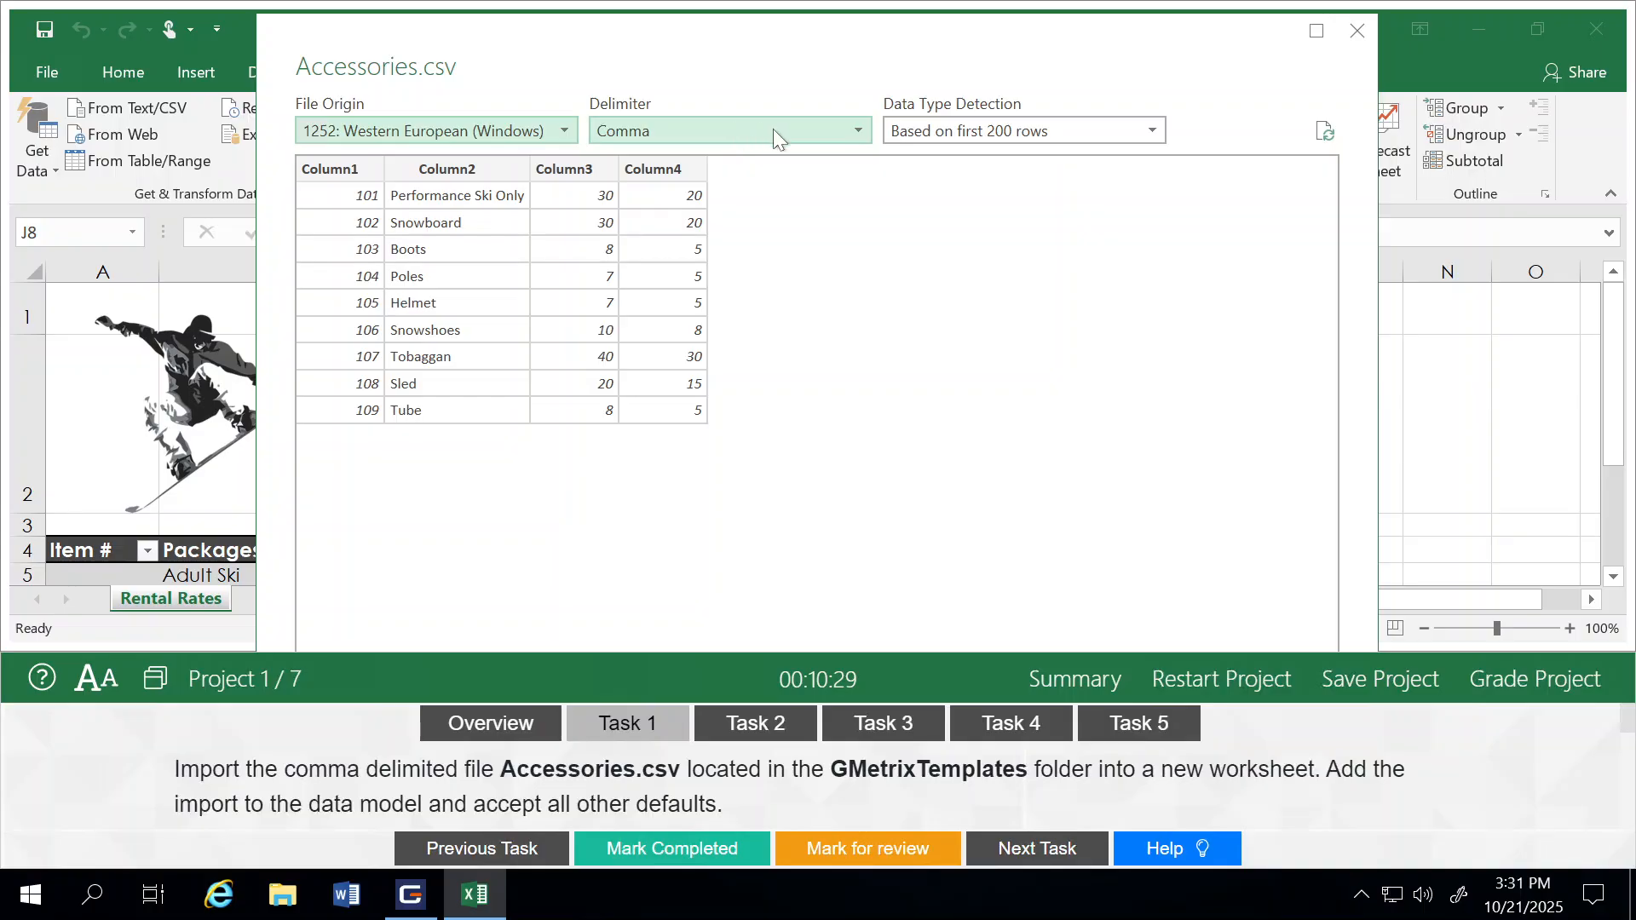
Step: Undock the test instructions panel and rearrange it and the Accessories.csv preview so the load options are reachable
left_click(155, 678)
left_click(489, 692)
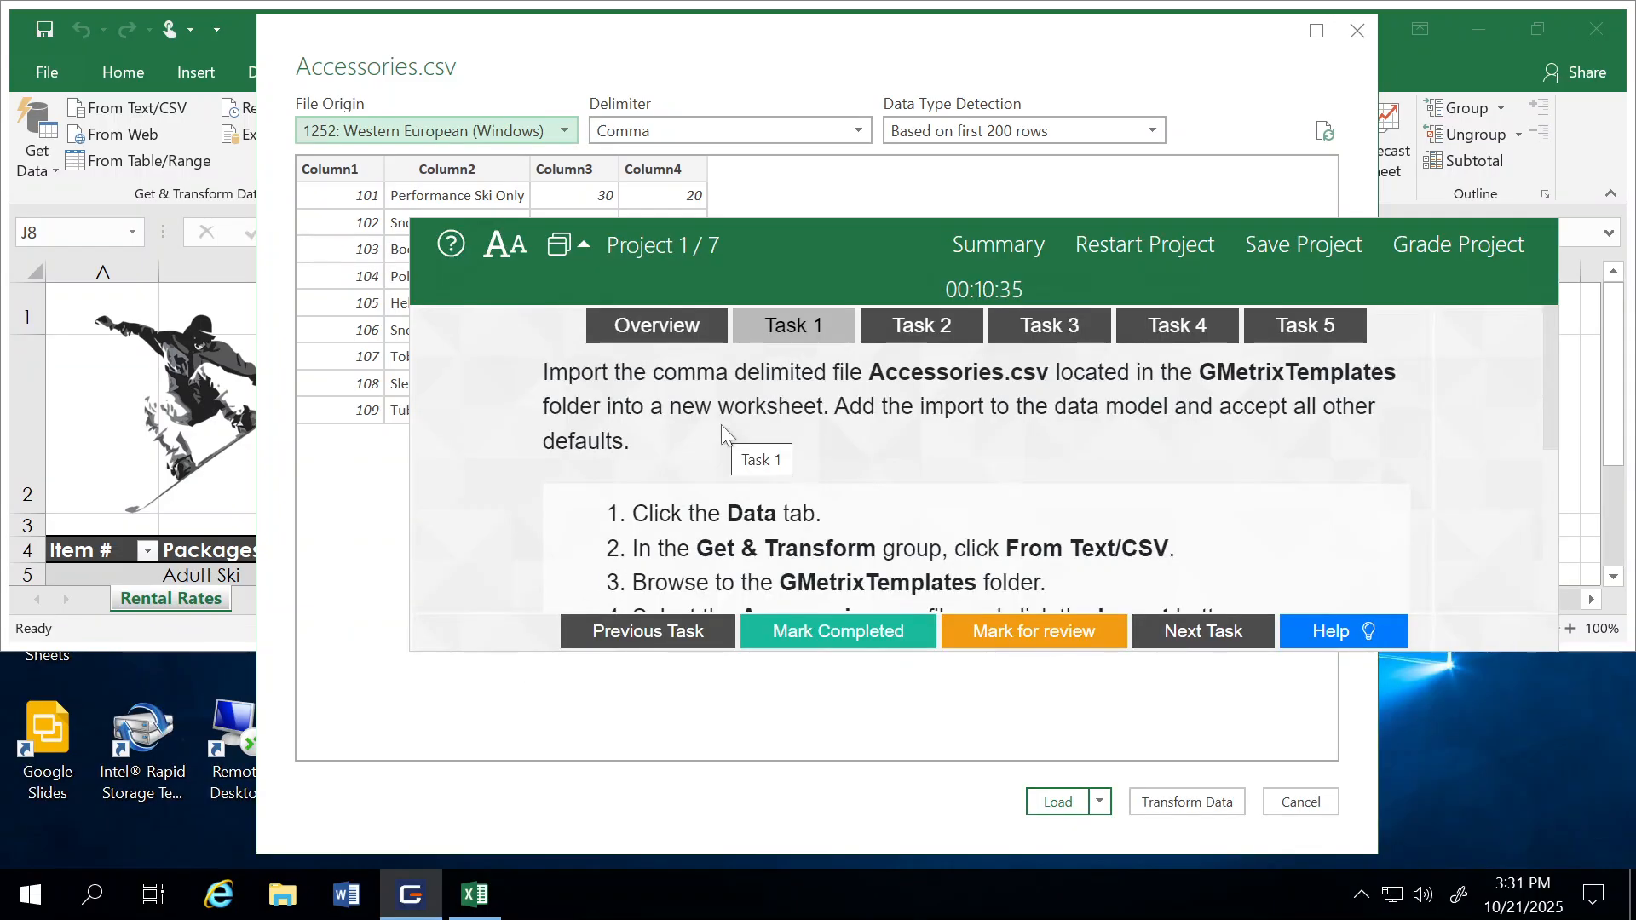
left_click(1422, 54)
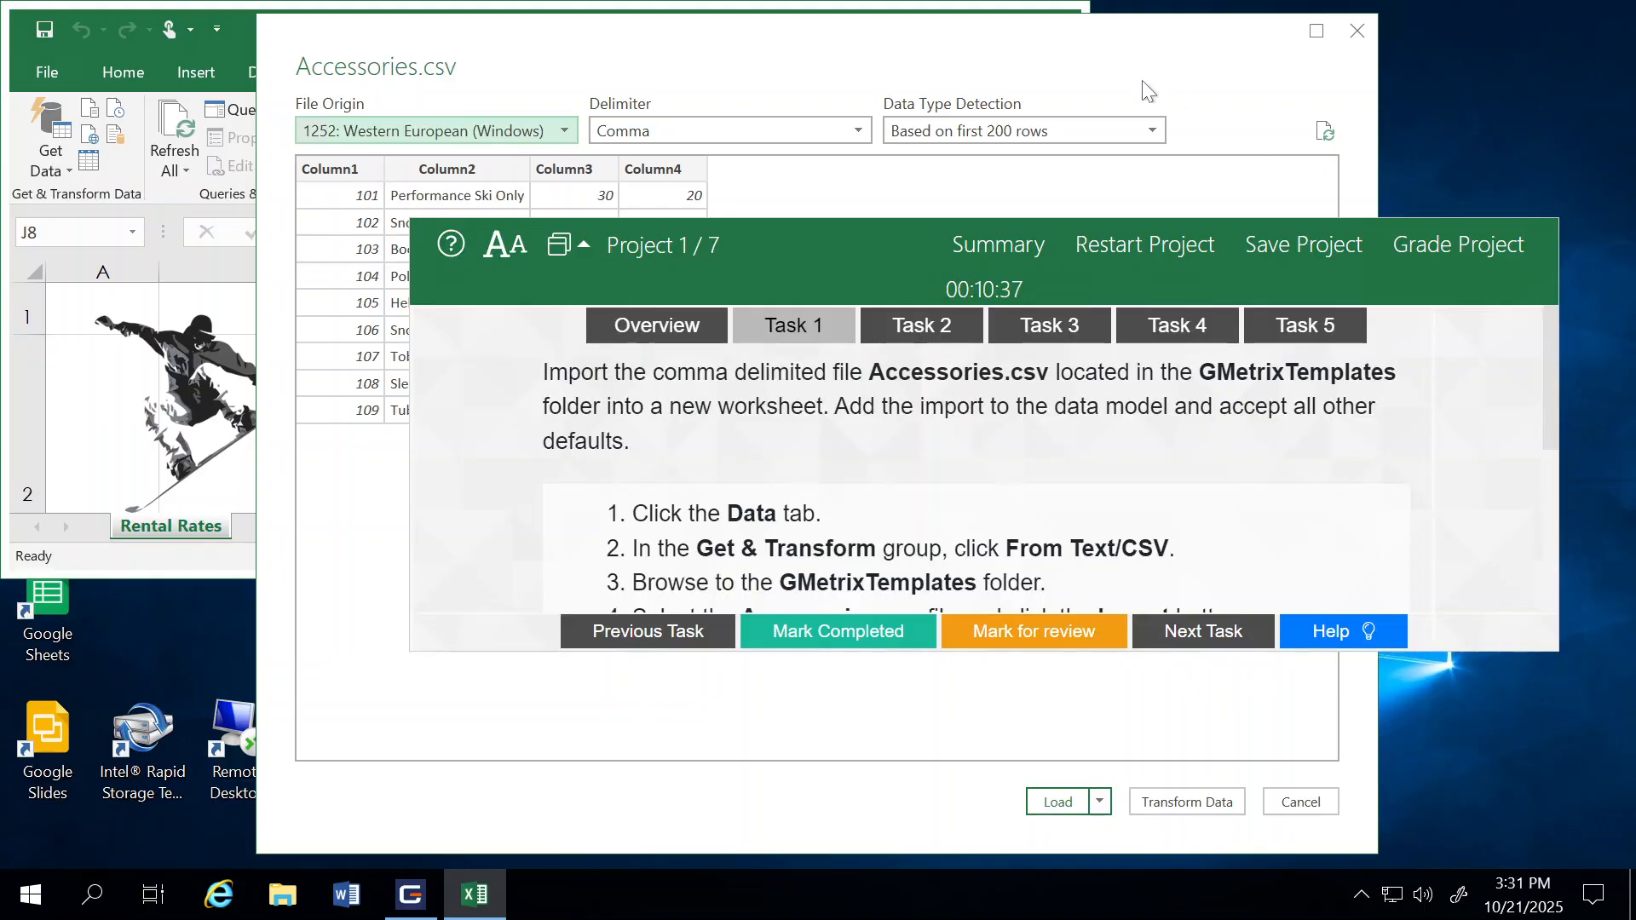
left_click_drag(1086, 39, 1087, 118)
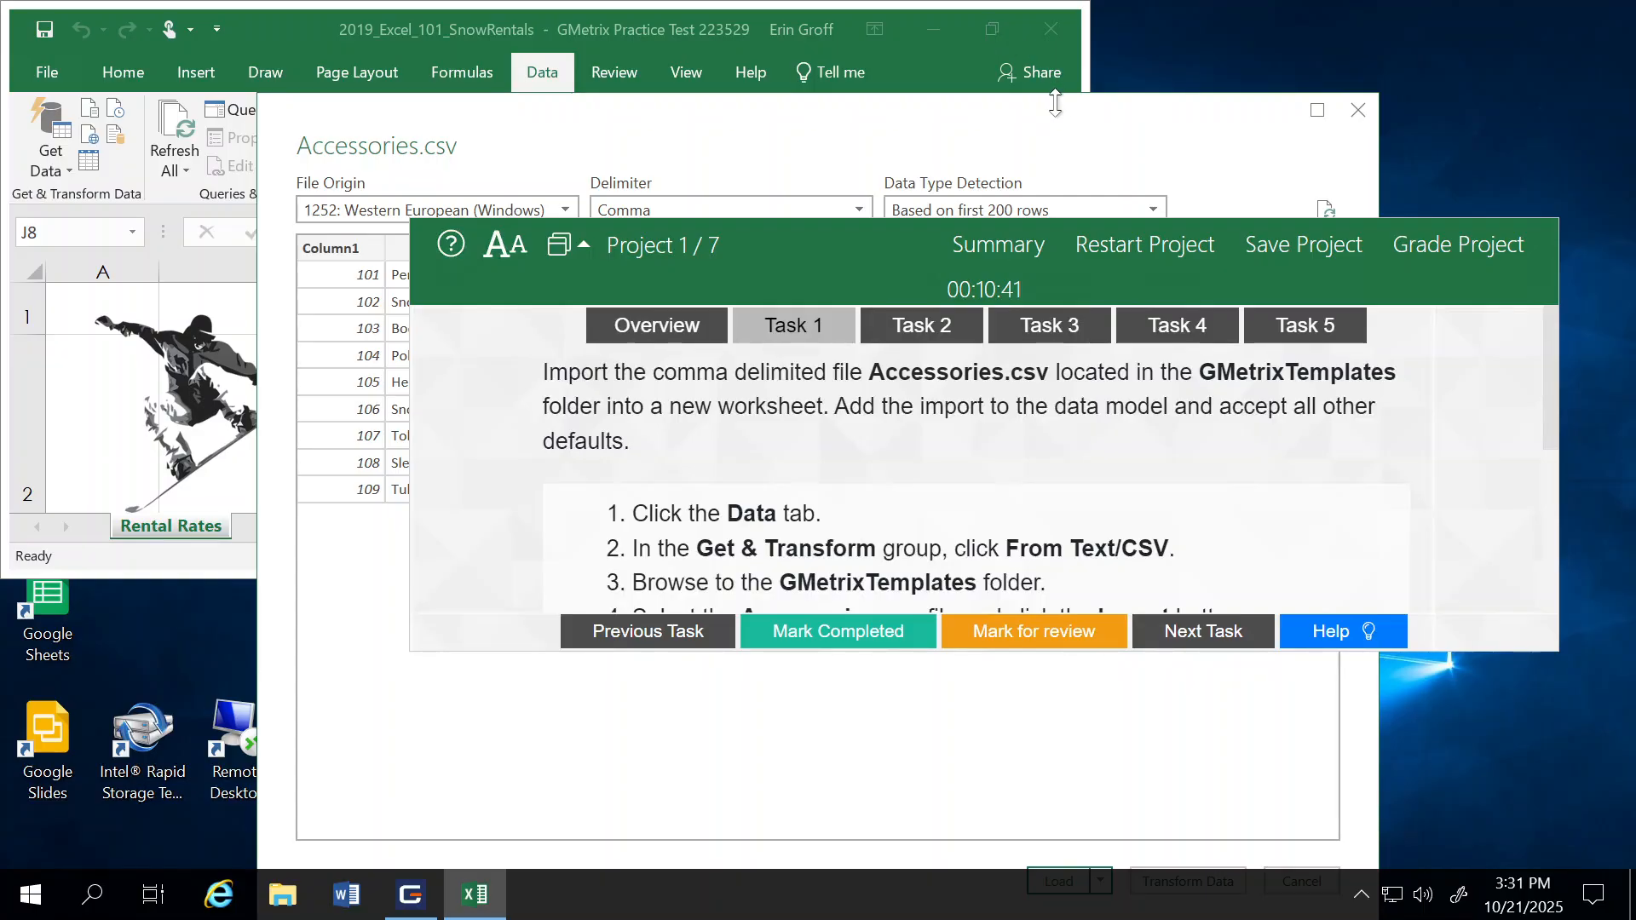
left_click_drag(1055, 104, 954, 157)
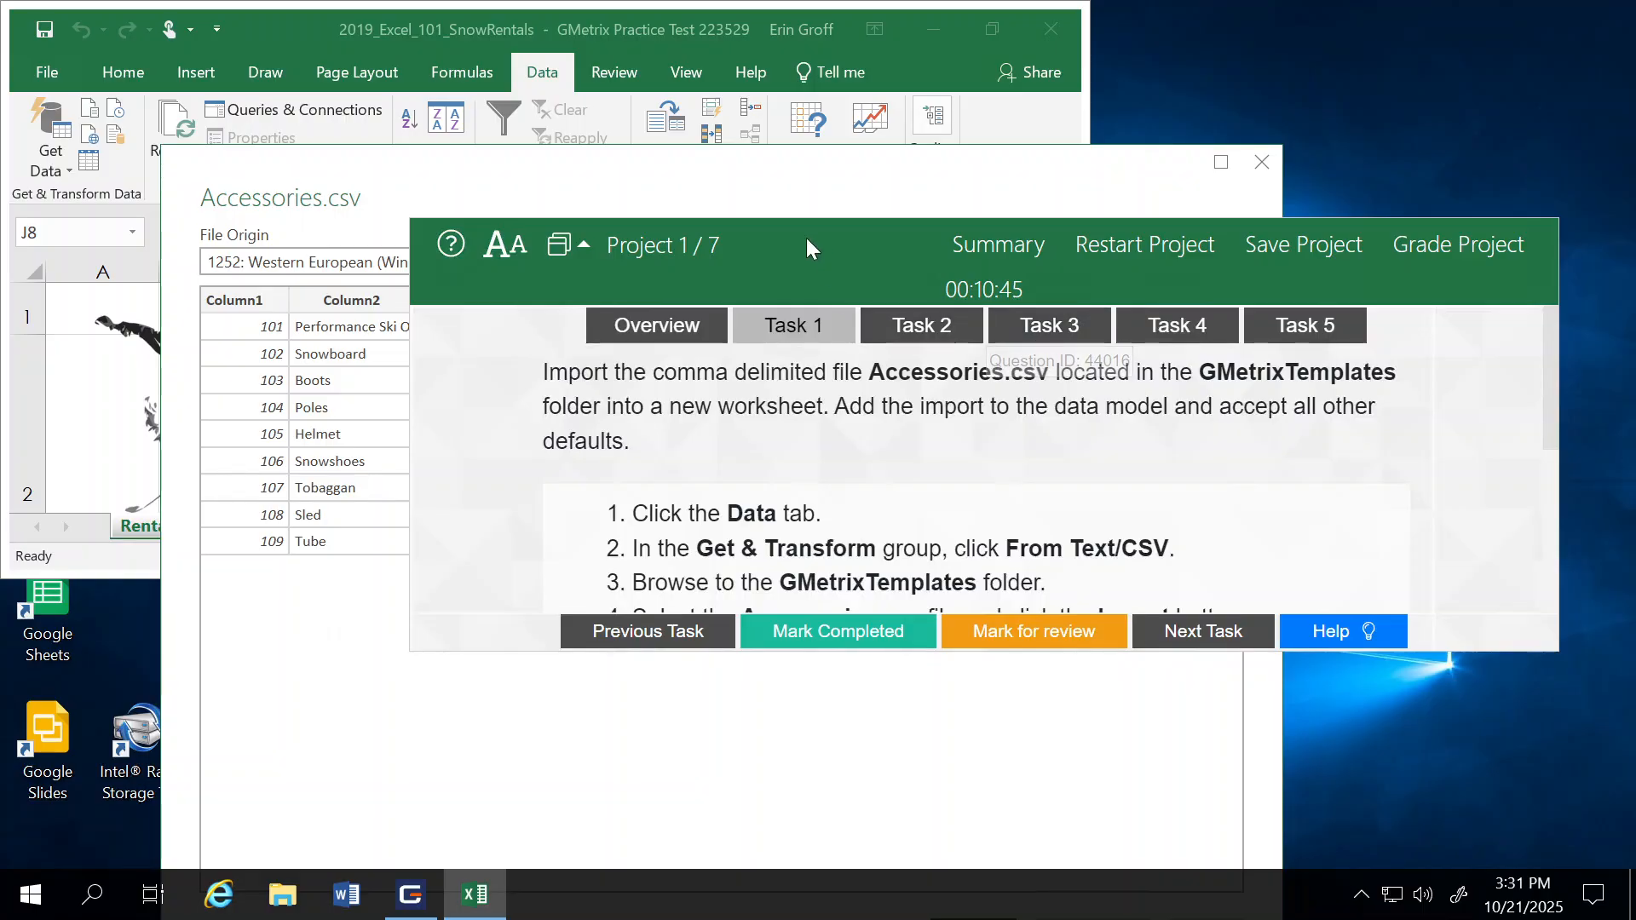
left_click_drag(787, 232, 954, 94)
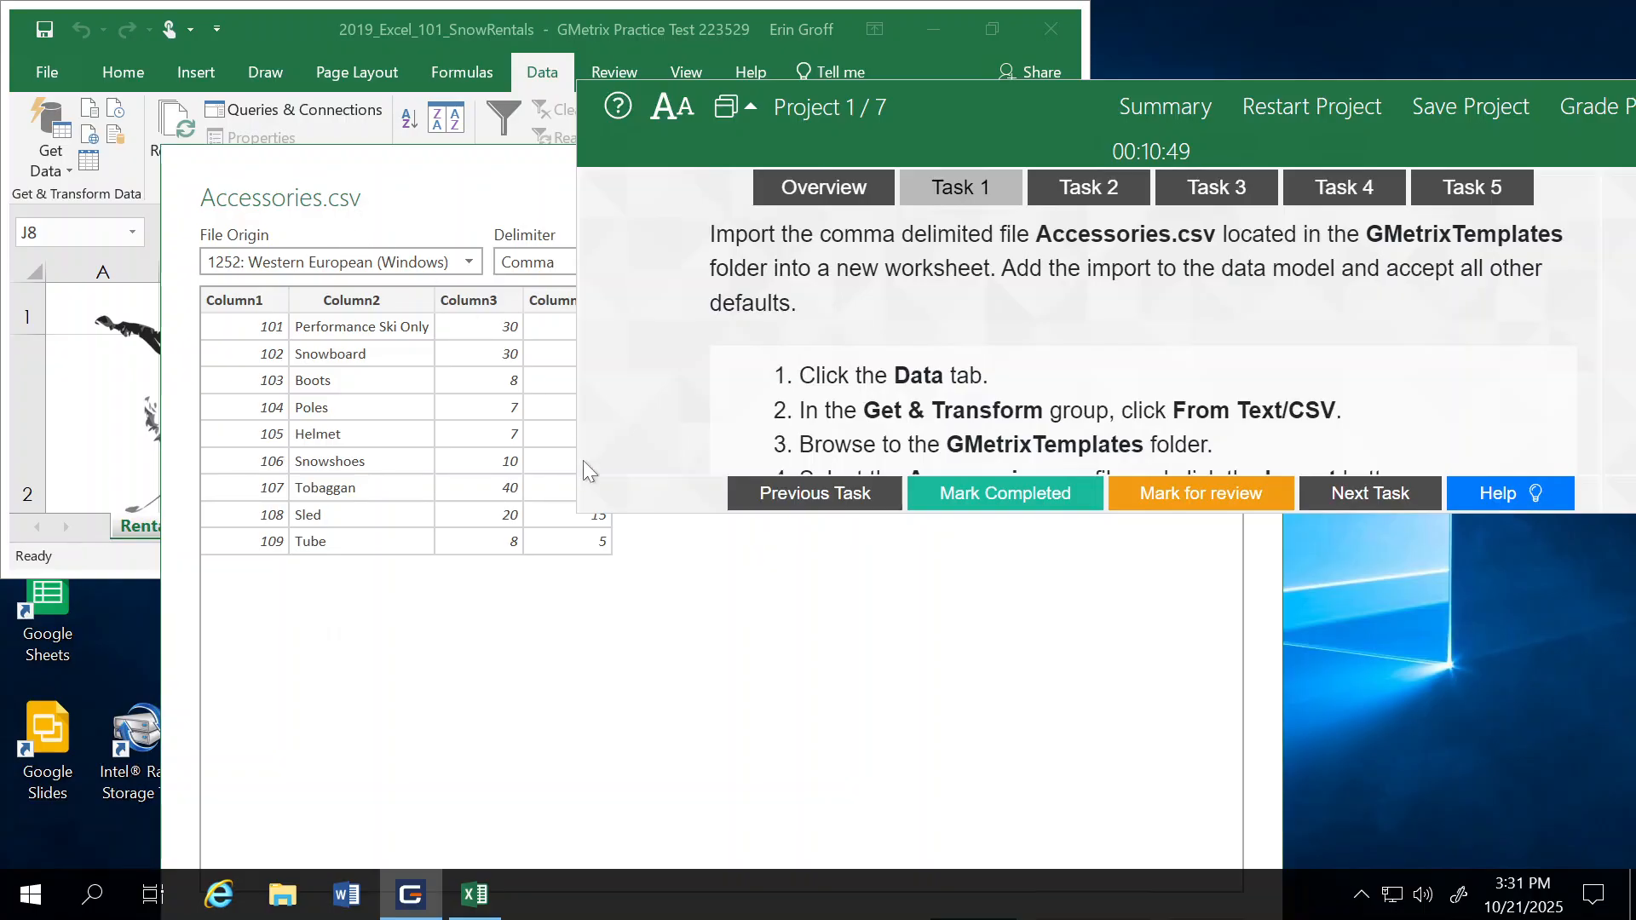
left_click_drag(449, 183, 428, 50)
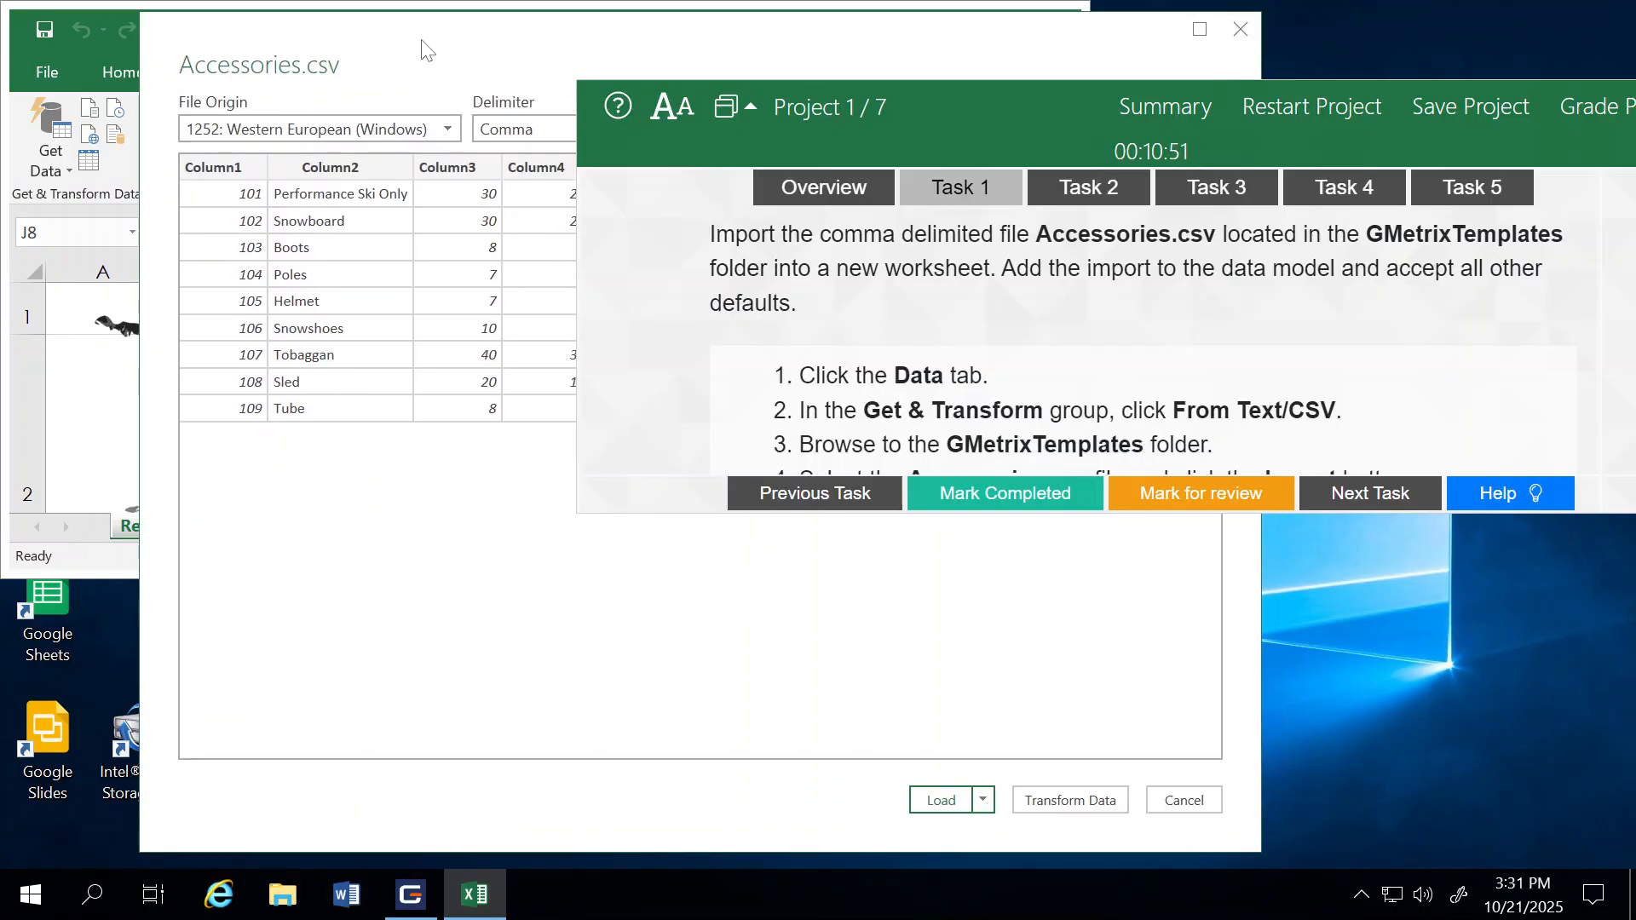
Step: Load the Accessories.csv data as a table in a new worksheet and add it to the Data Model
left_click(984, 801)
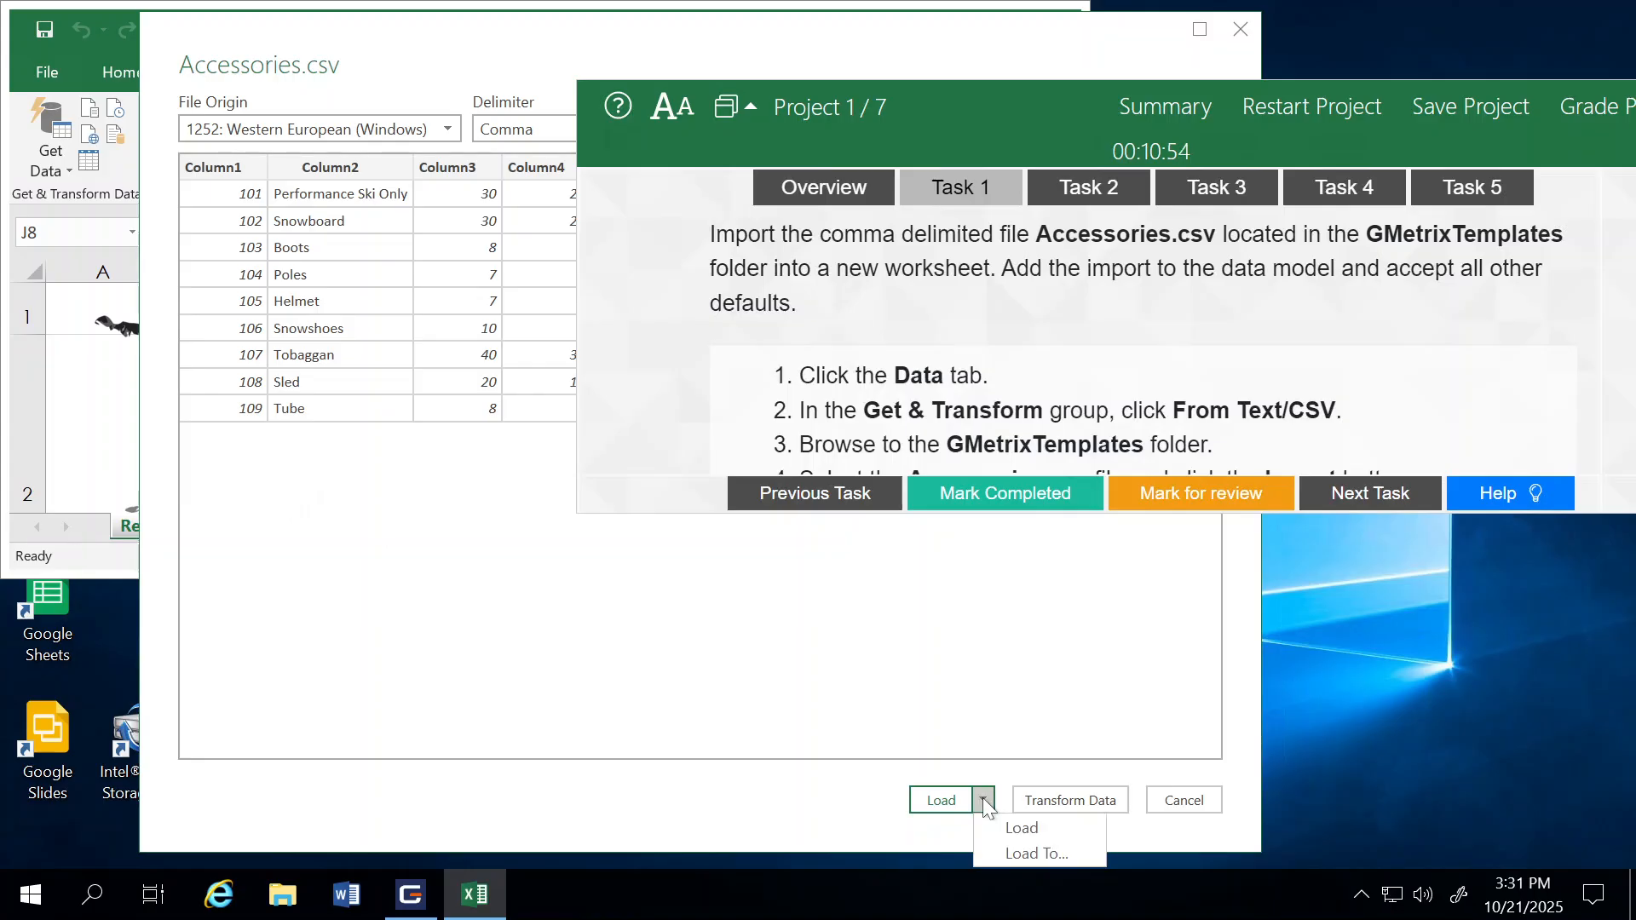
left_click(1016, 853)
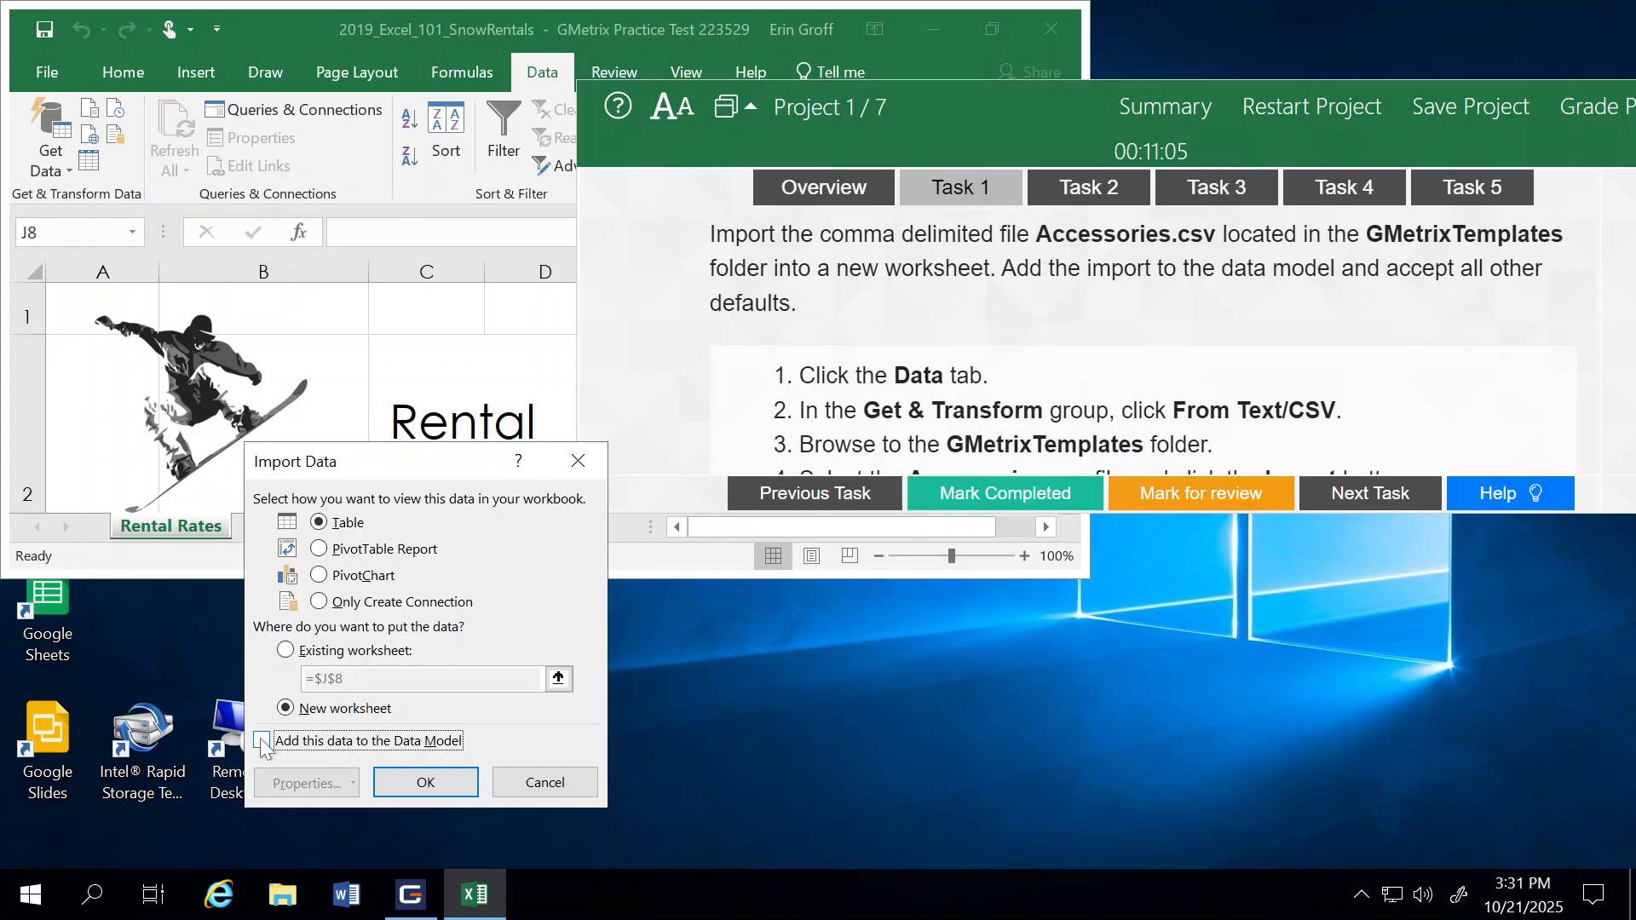
left_click(426, 782)
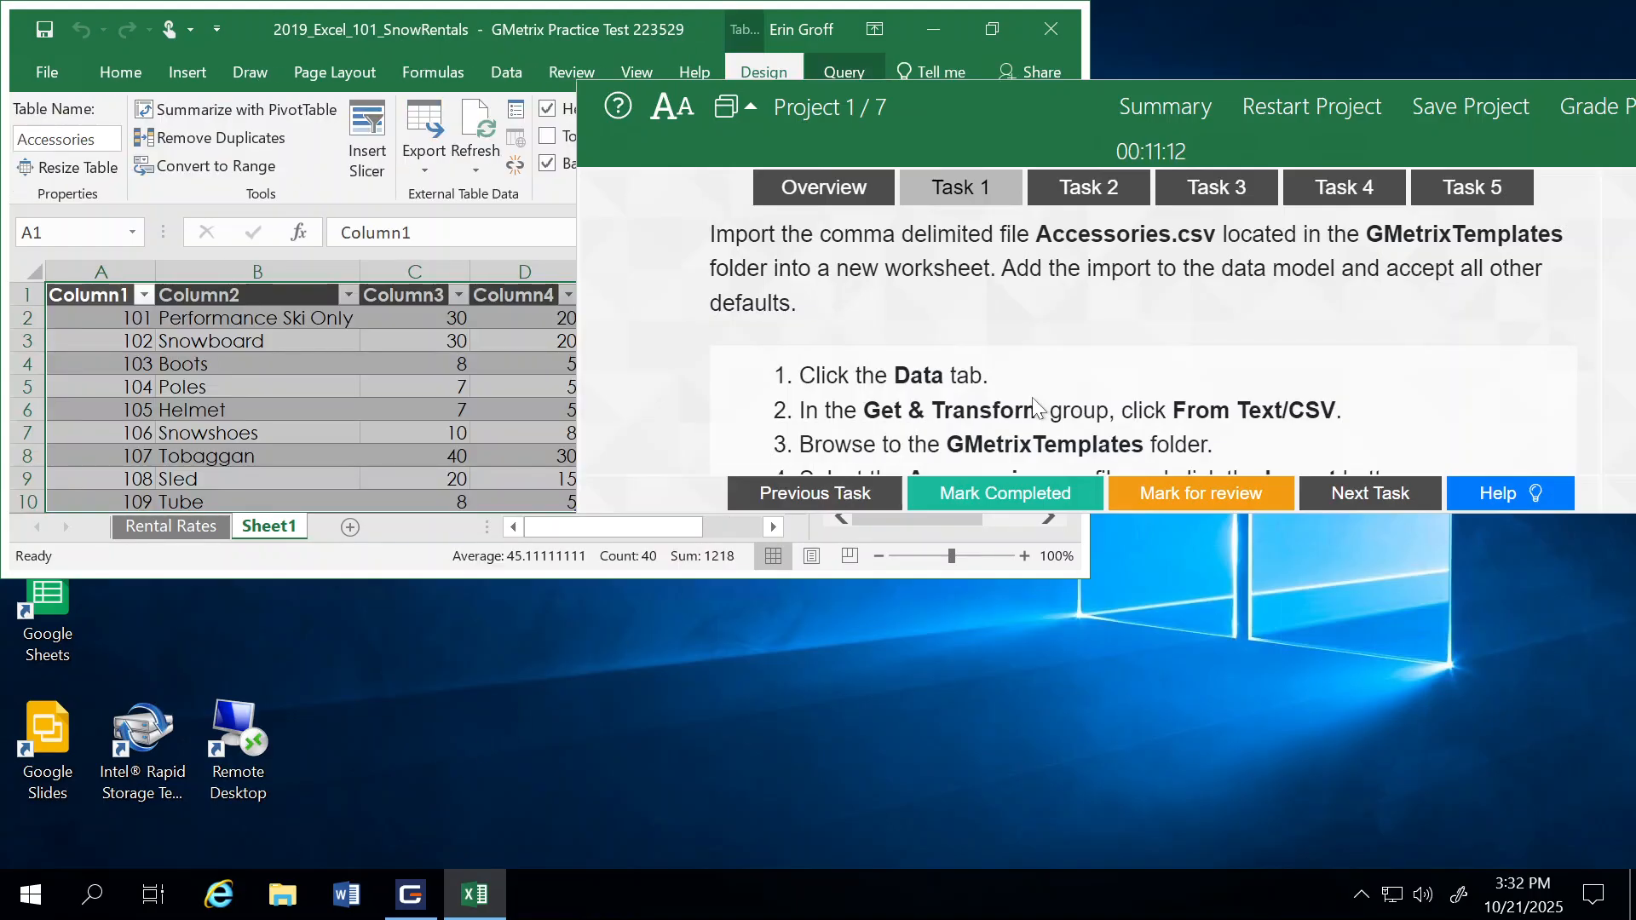
Step: Hide the Task 1 help steps and maximize the workbook window
left_click(1499, 493)
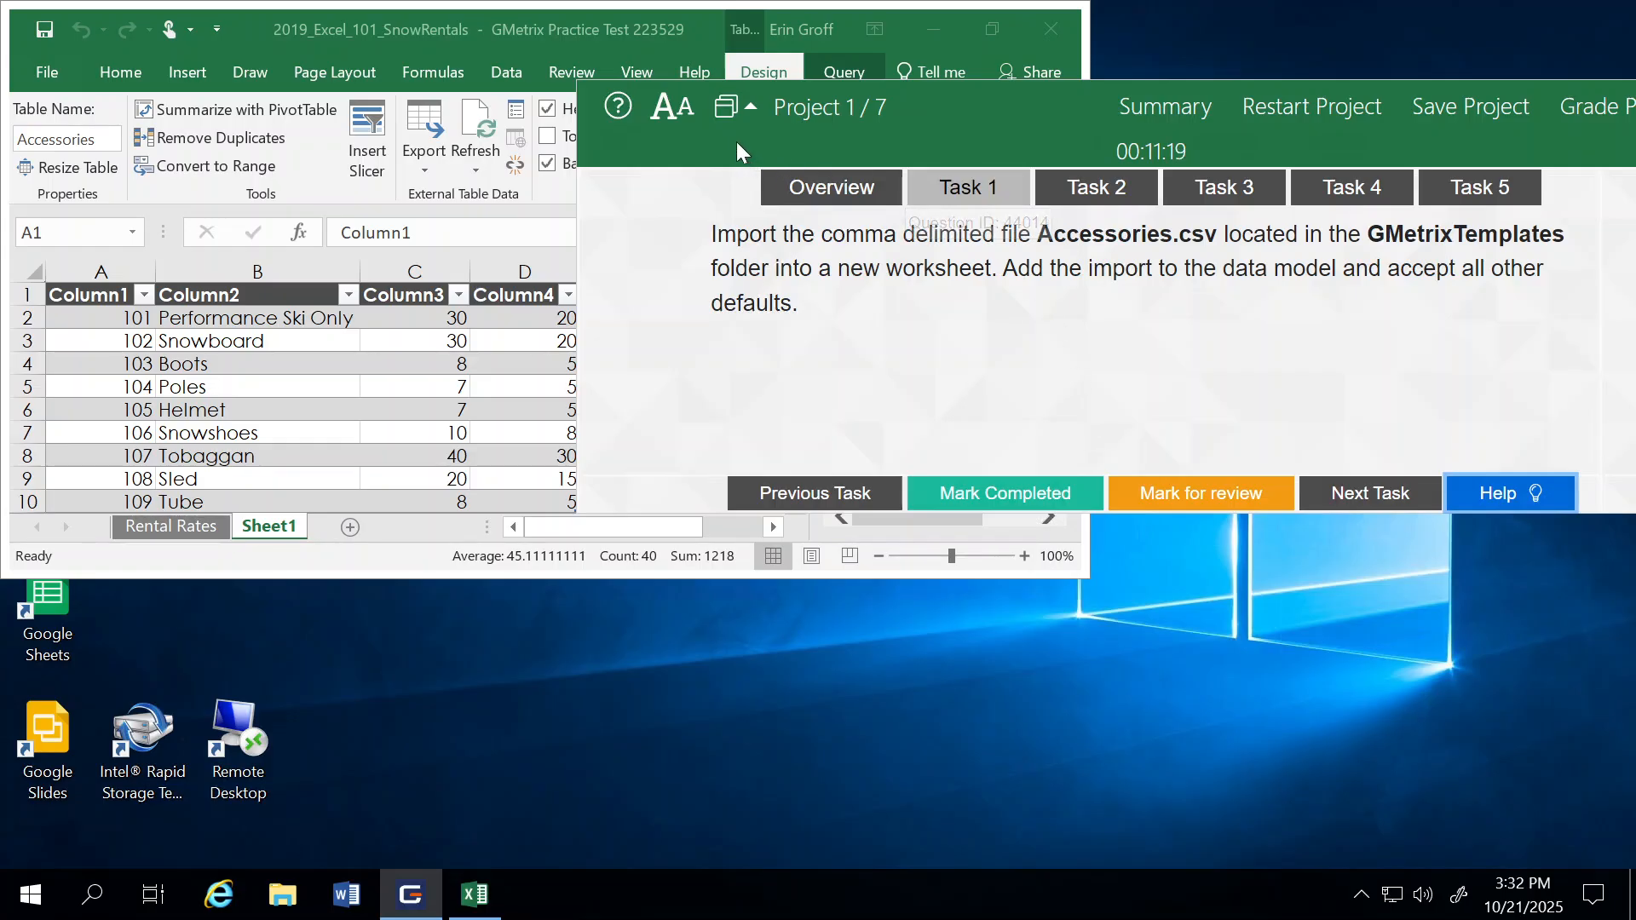
left_click(993, 29)
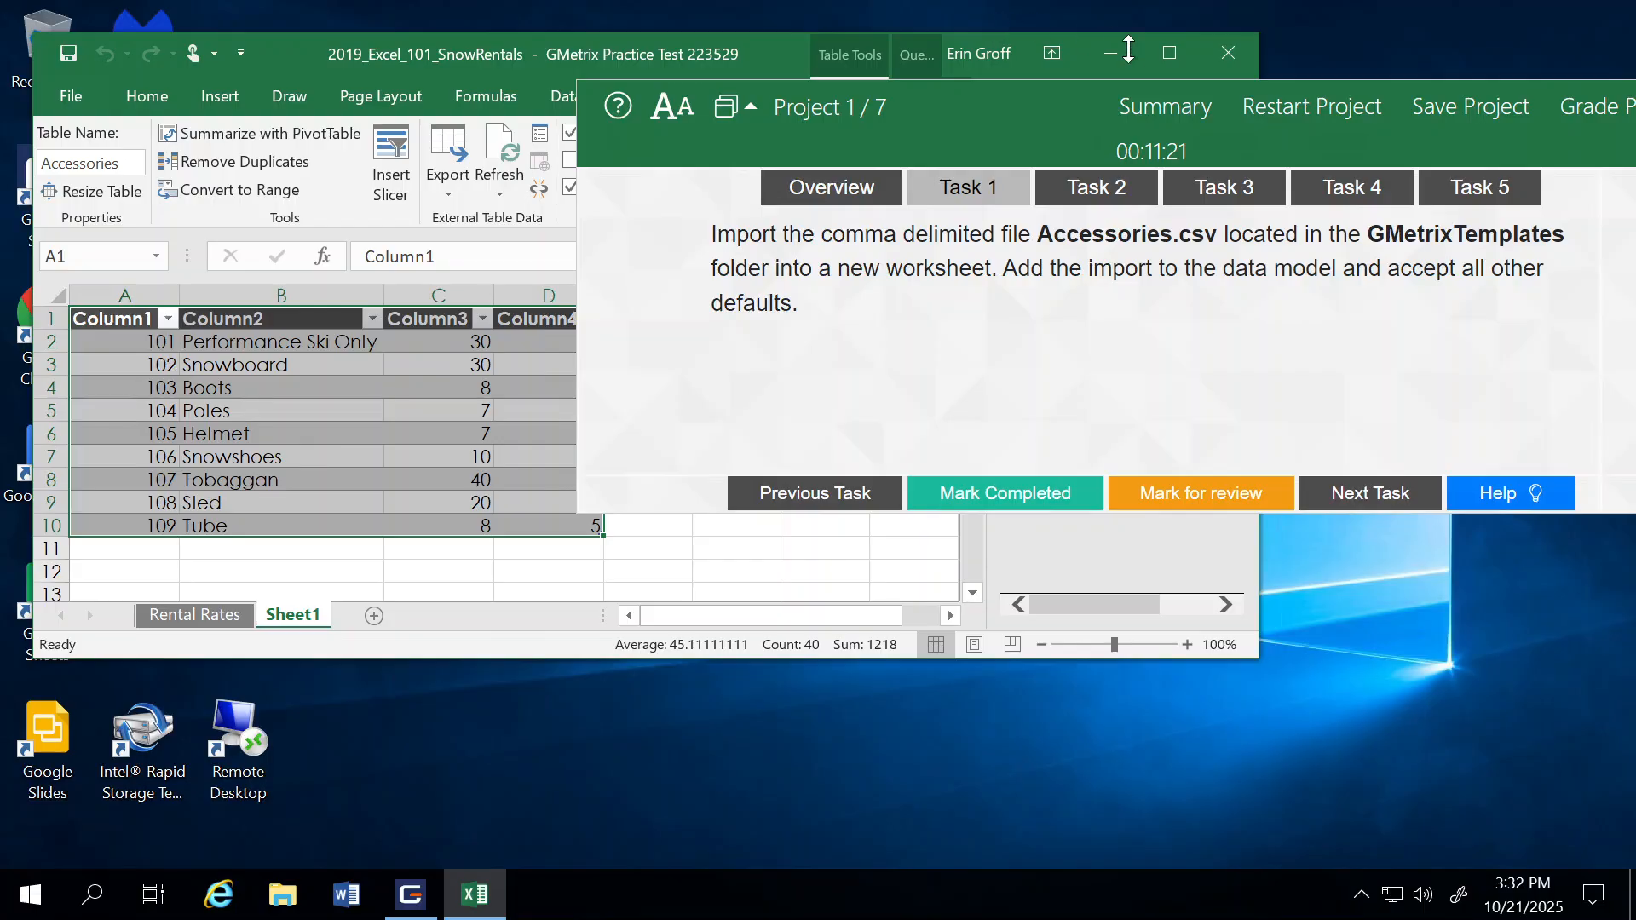
left_click(1171, 52)
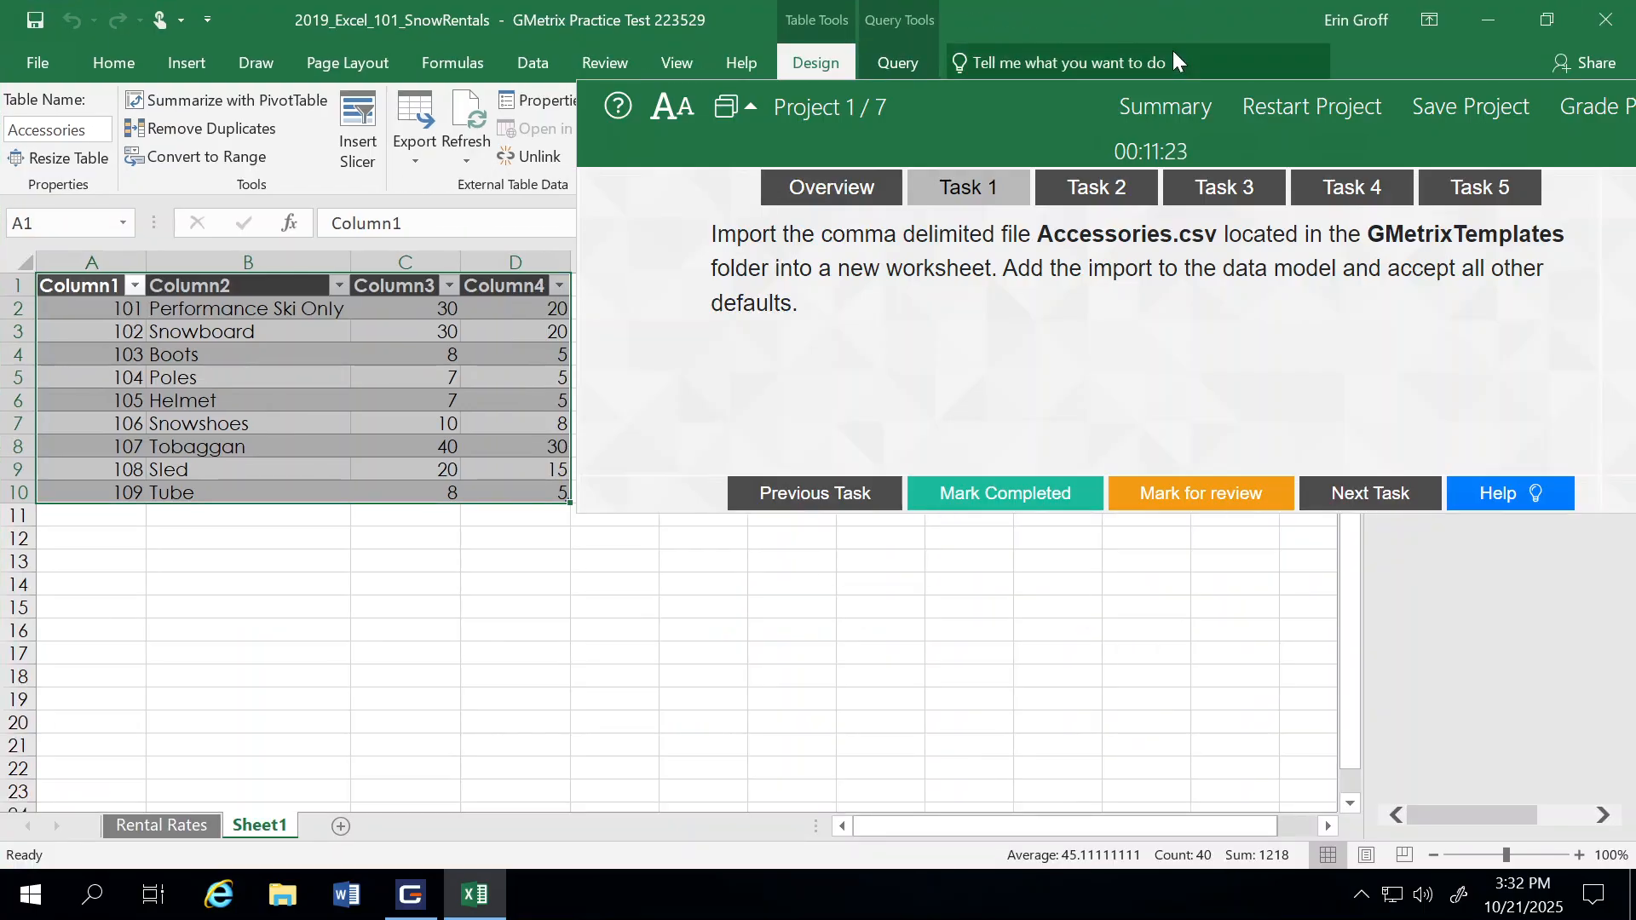
Step: Move the instructions panel off the ribbon, mark Task 1 as completed and display Task 2
left_click_drag(1056, 100, 946, 385)
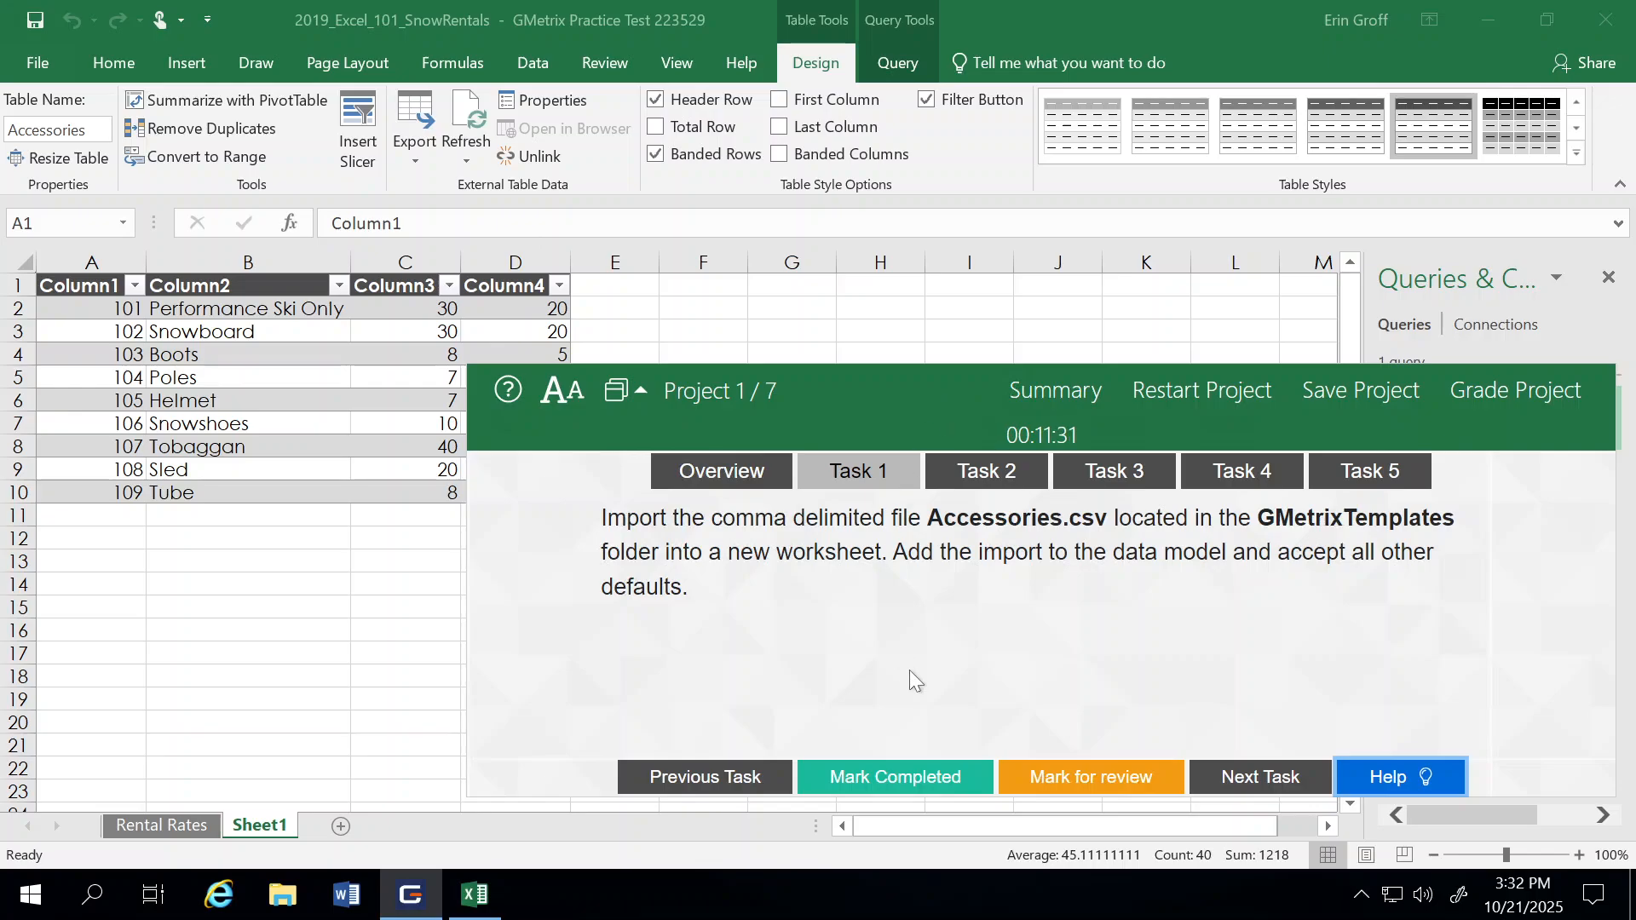
left_click(882, 782)
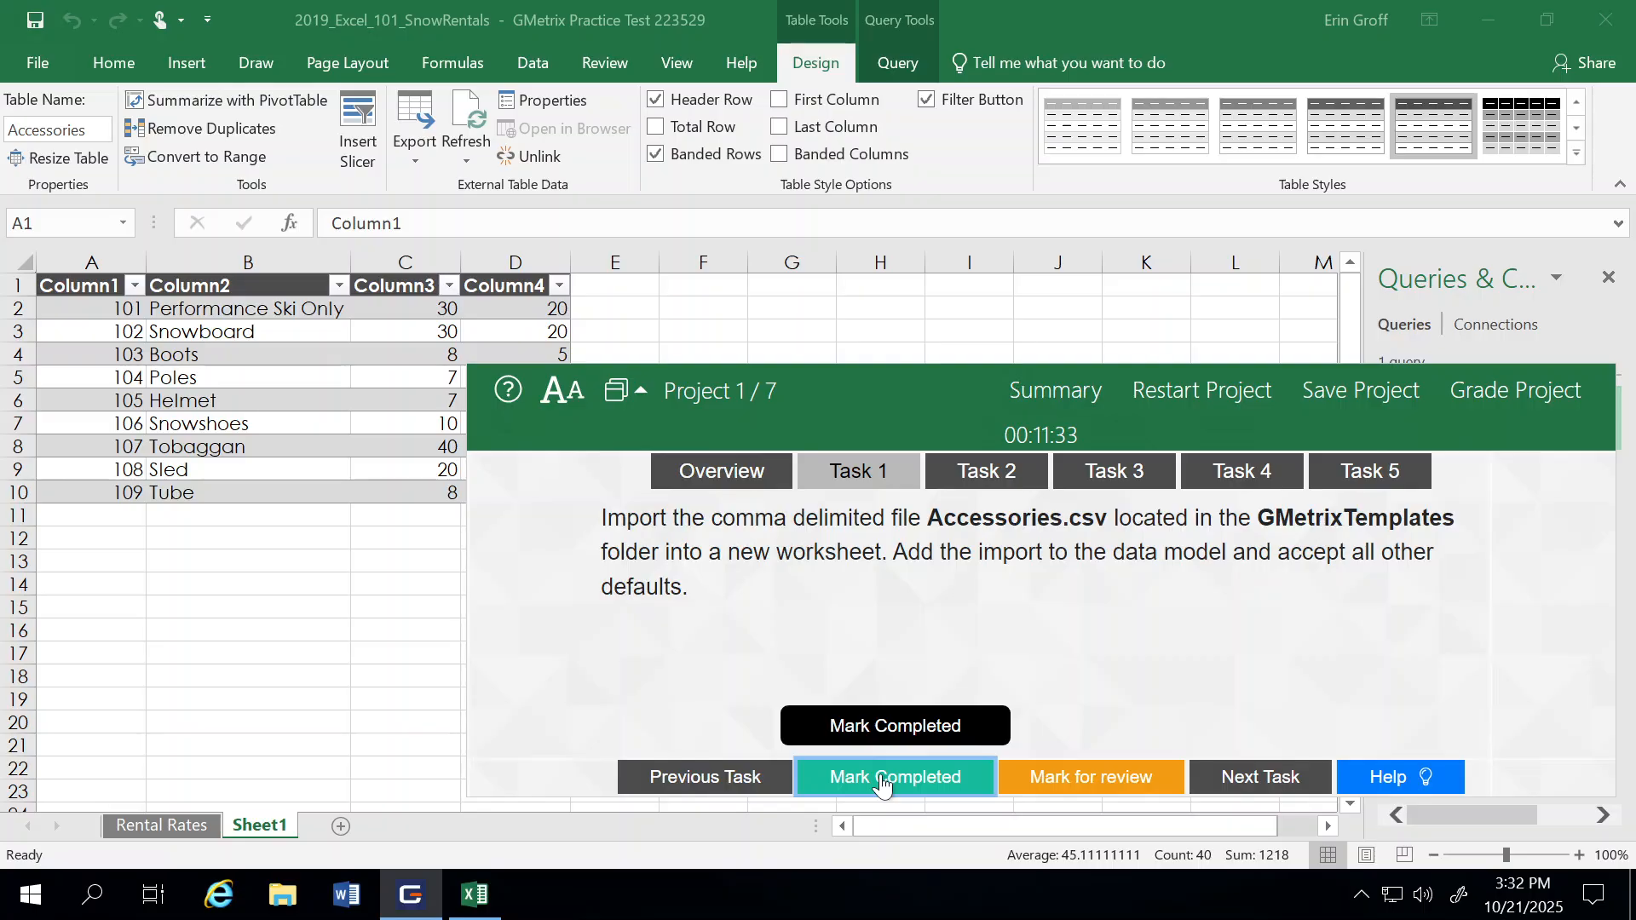
left_click(990, 475)
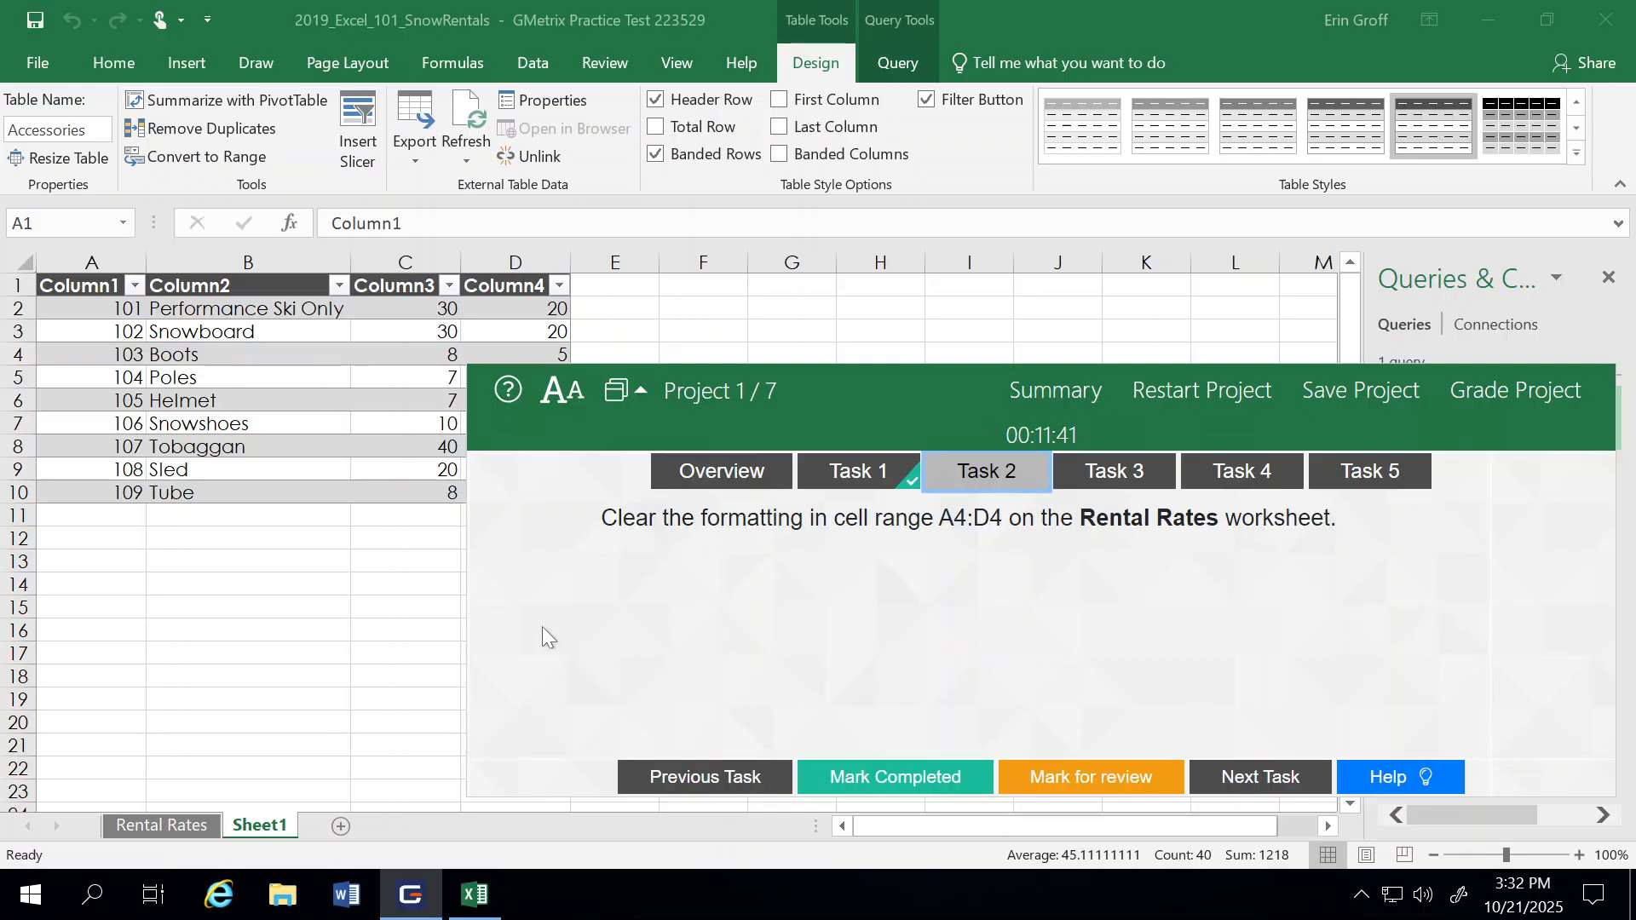
Step: Clear the formats from the header cells A4:D4 on the Rental Rates worksheet, moving the instructions panel out of the way
left_click(143, 826)
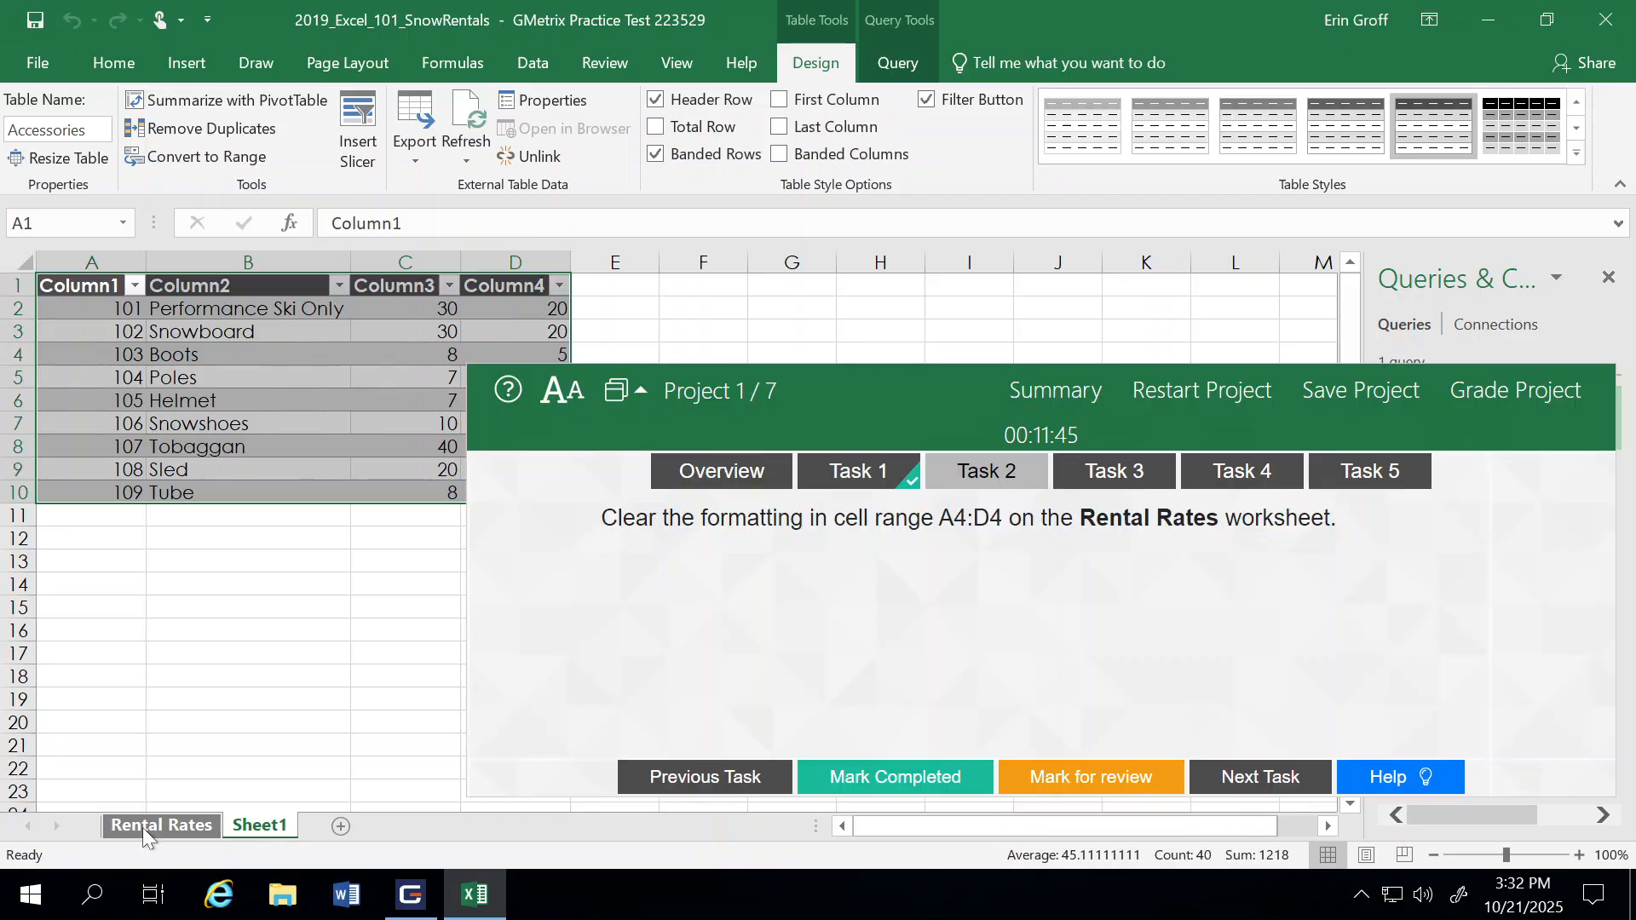
left_click(142, 826)
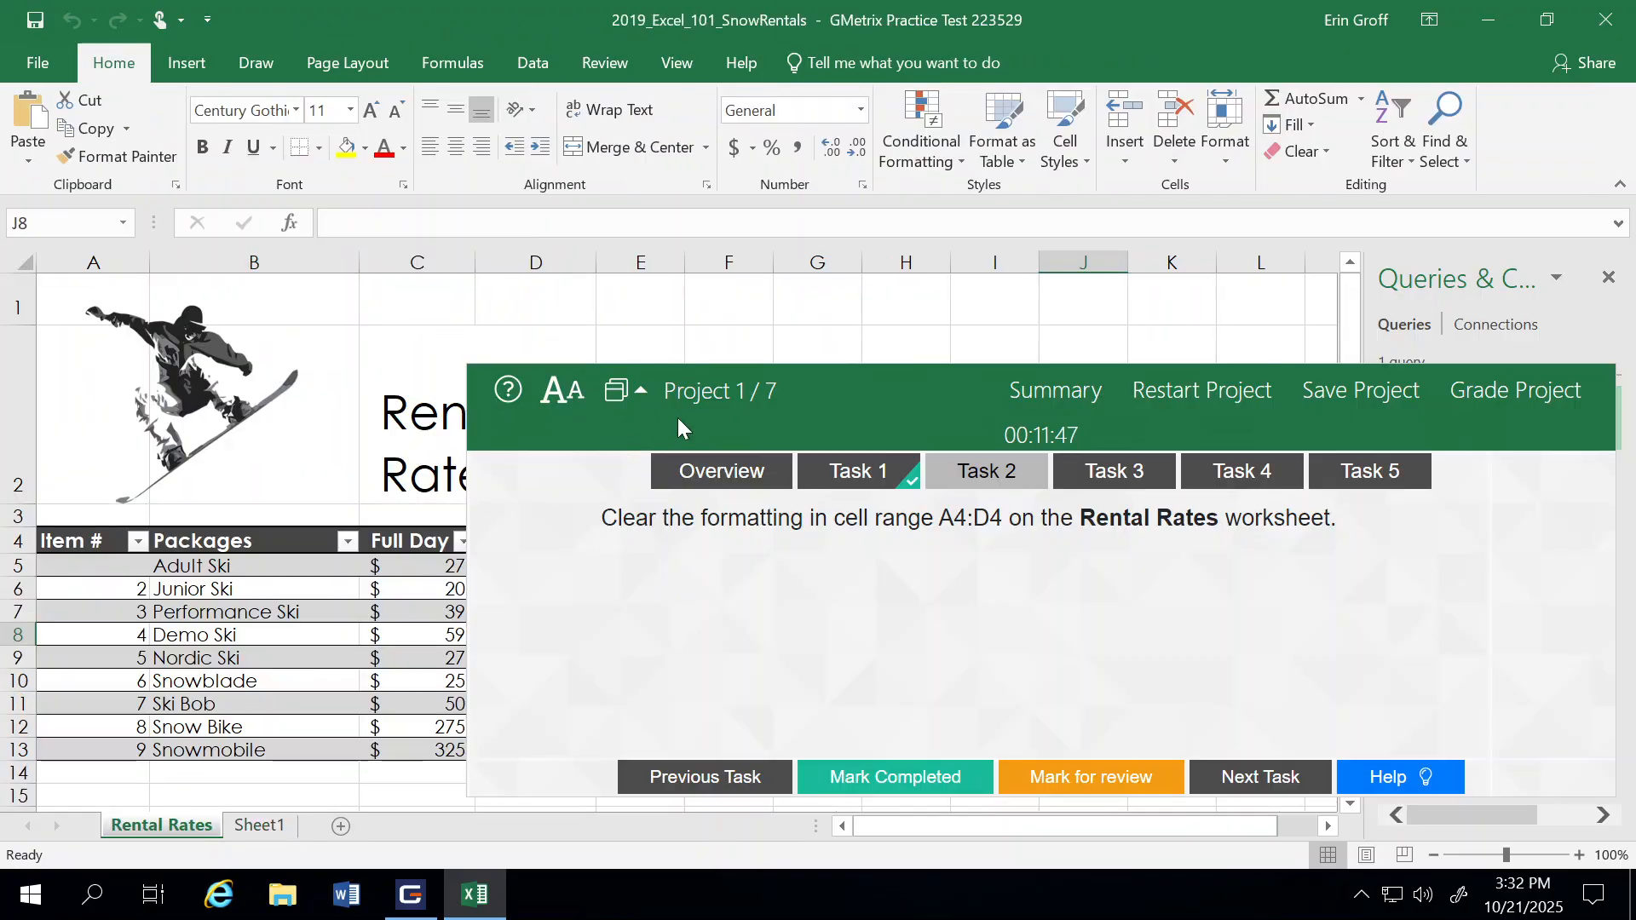
left_click_drag(811, 383, 900, 200)
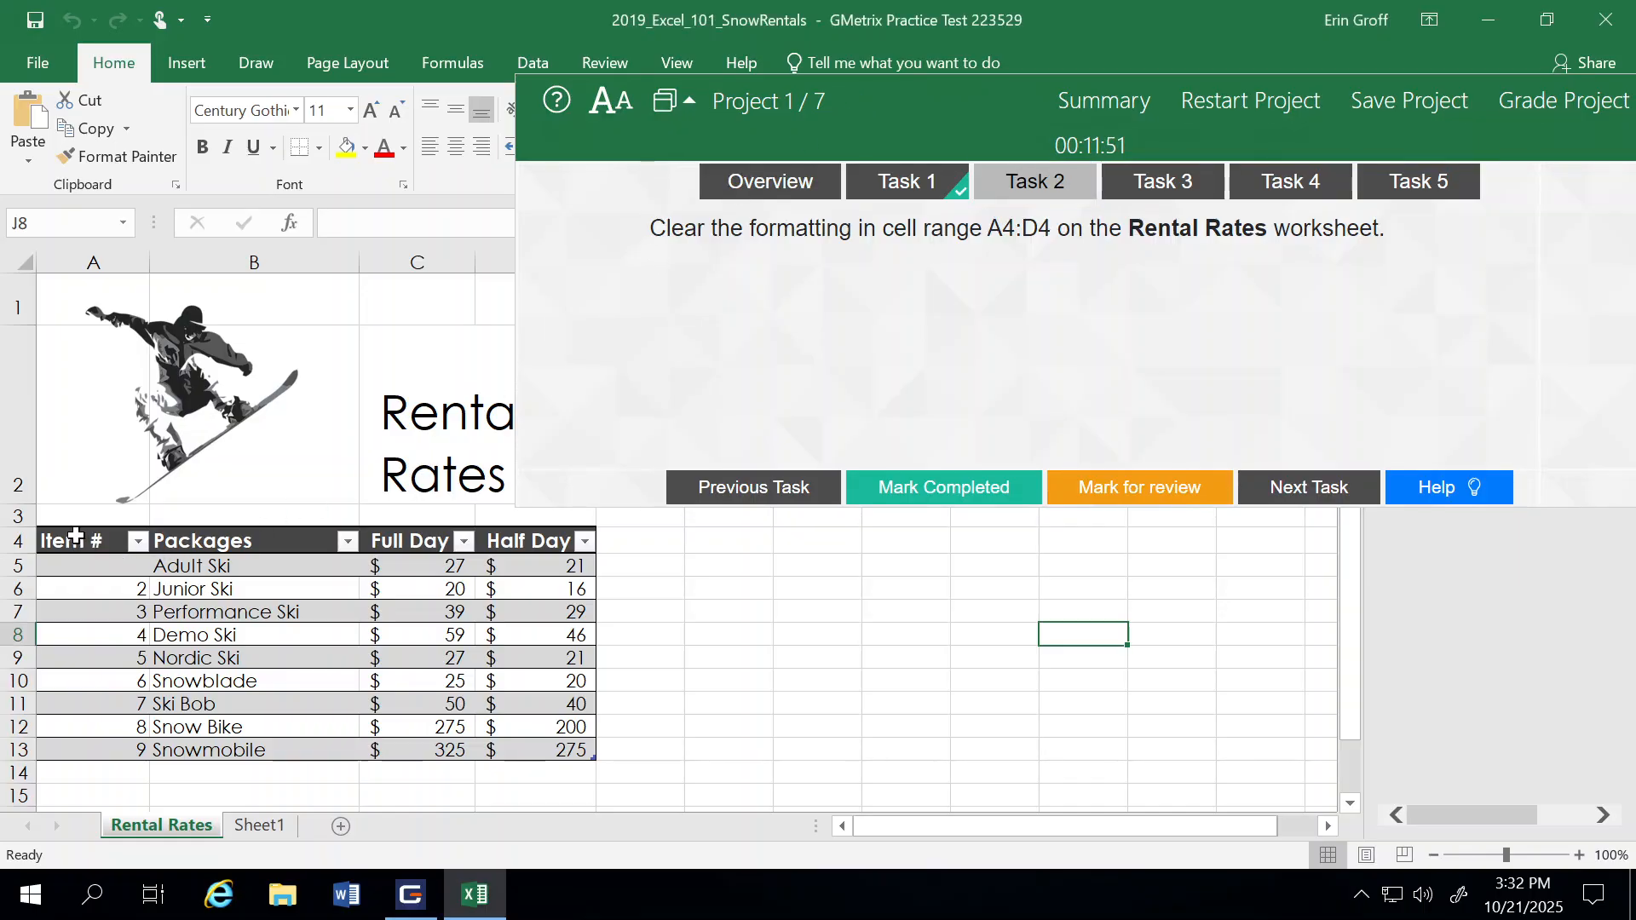
left_click_drag(96, 540, 563, 542)
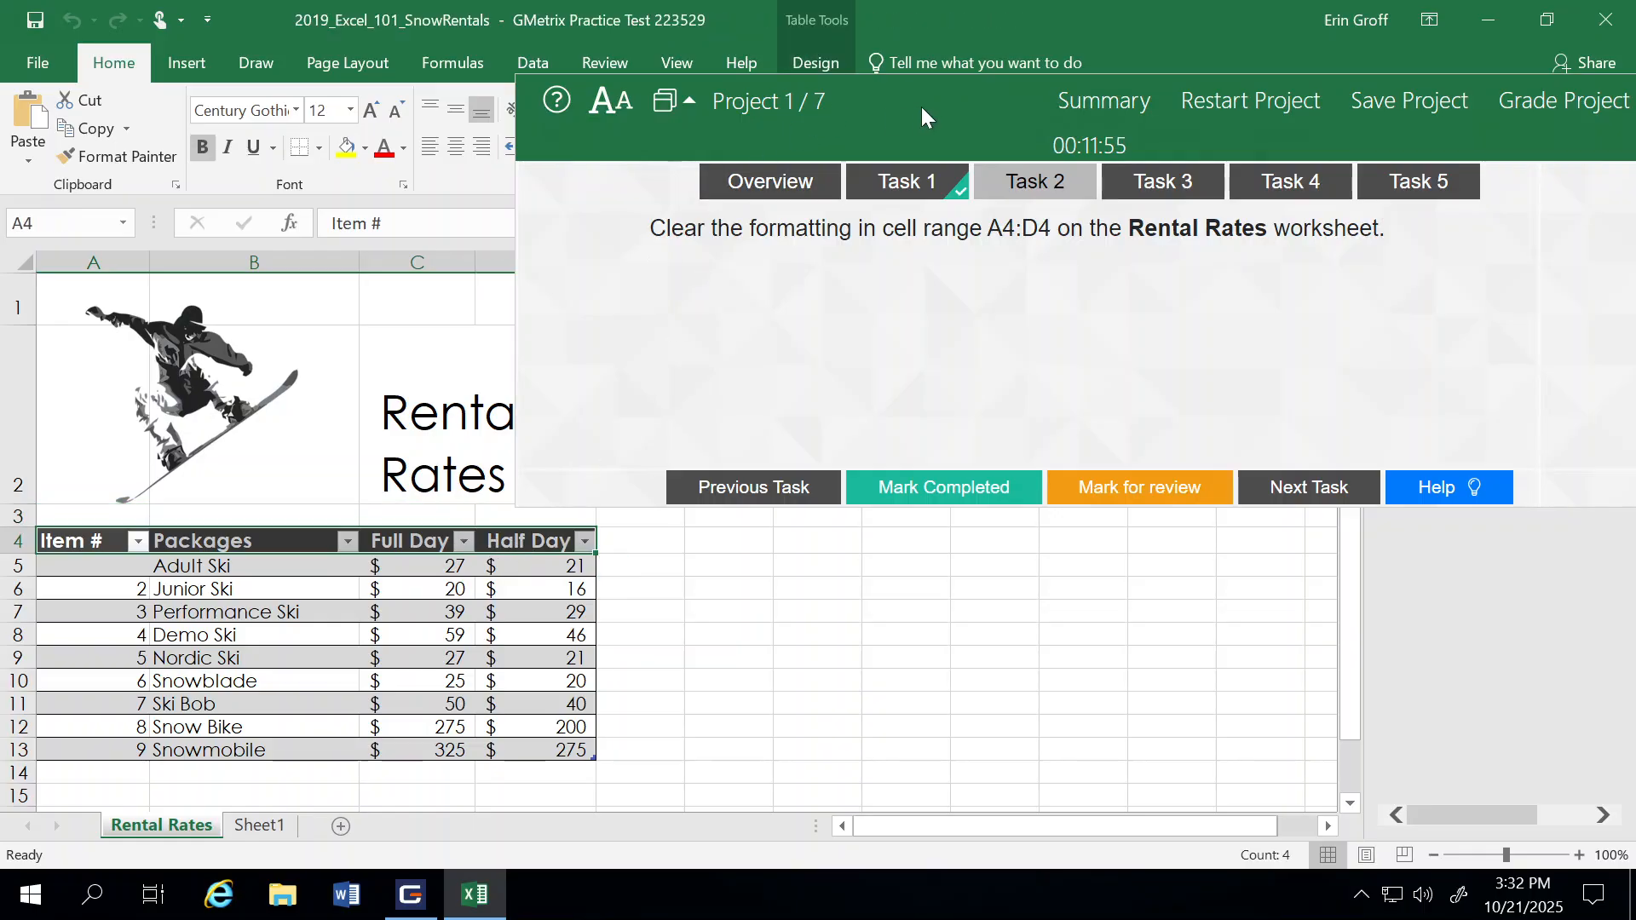
left_click_drag(921, 105, 821, 432)
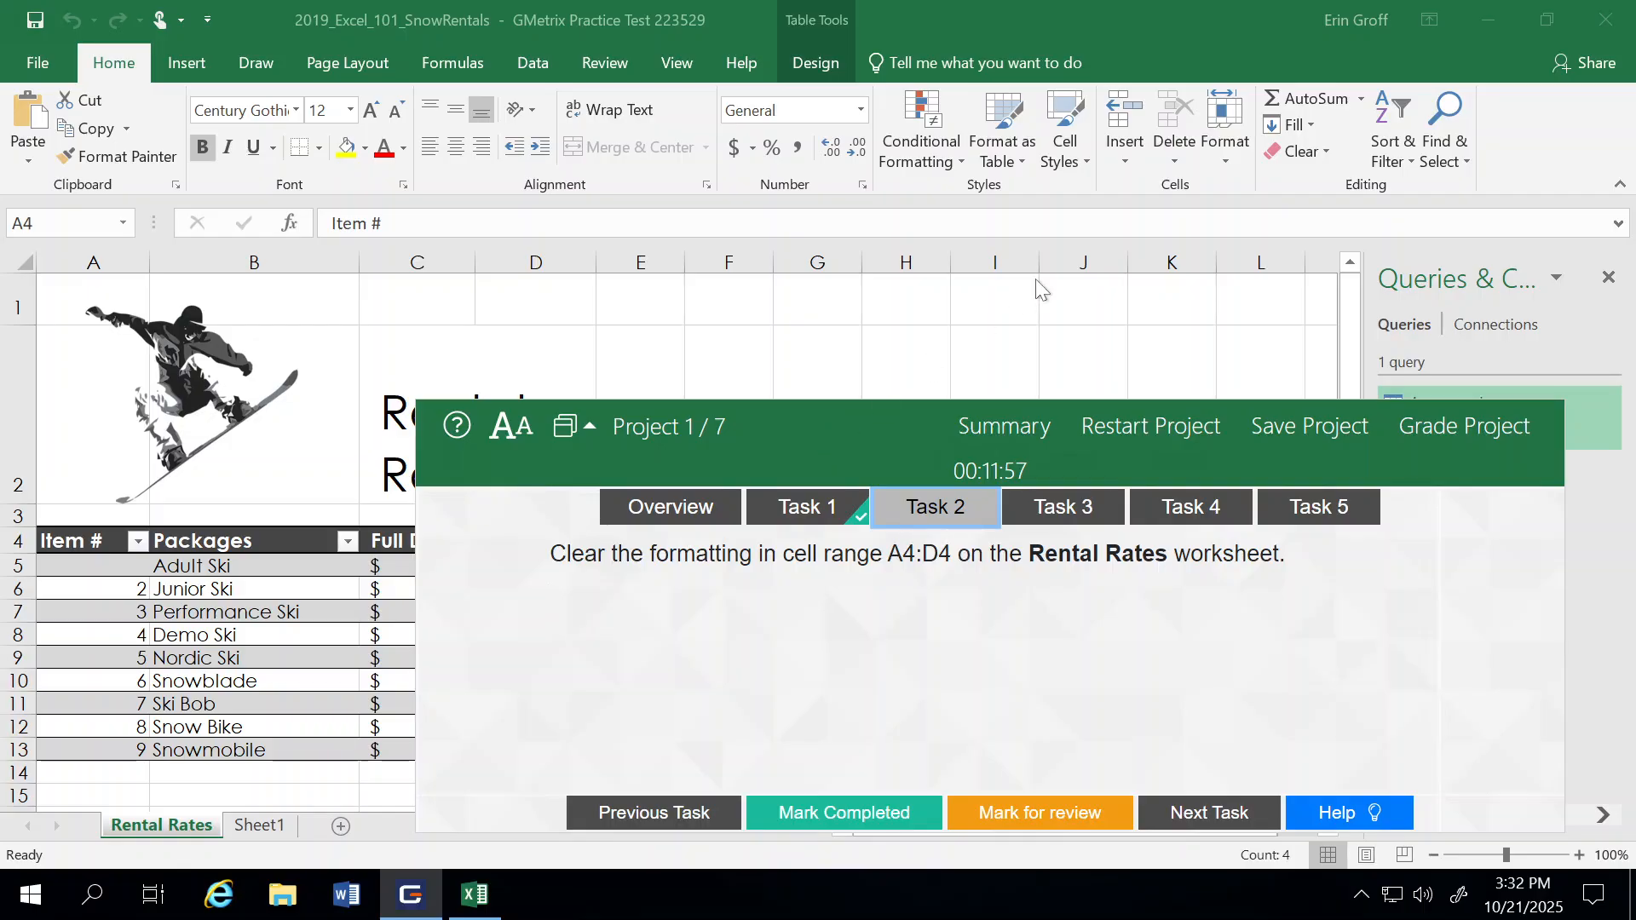
left_click(1327, 150)
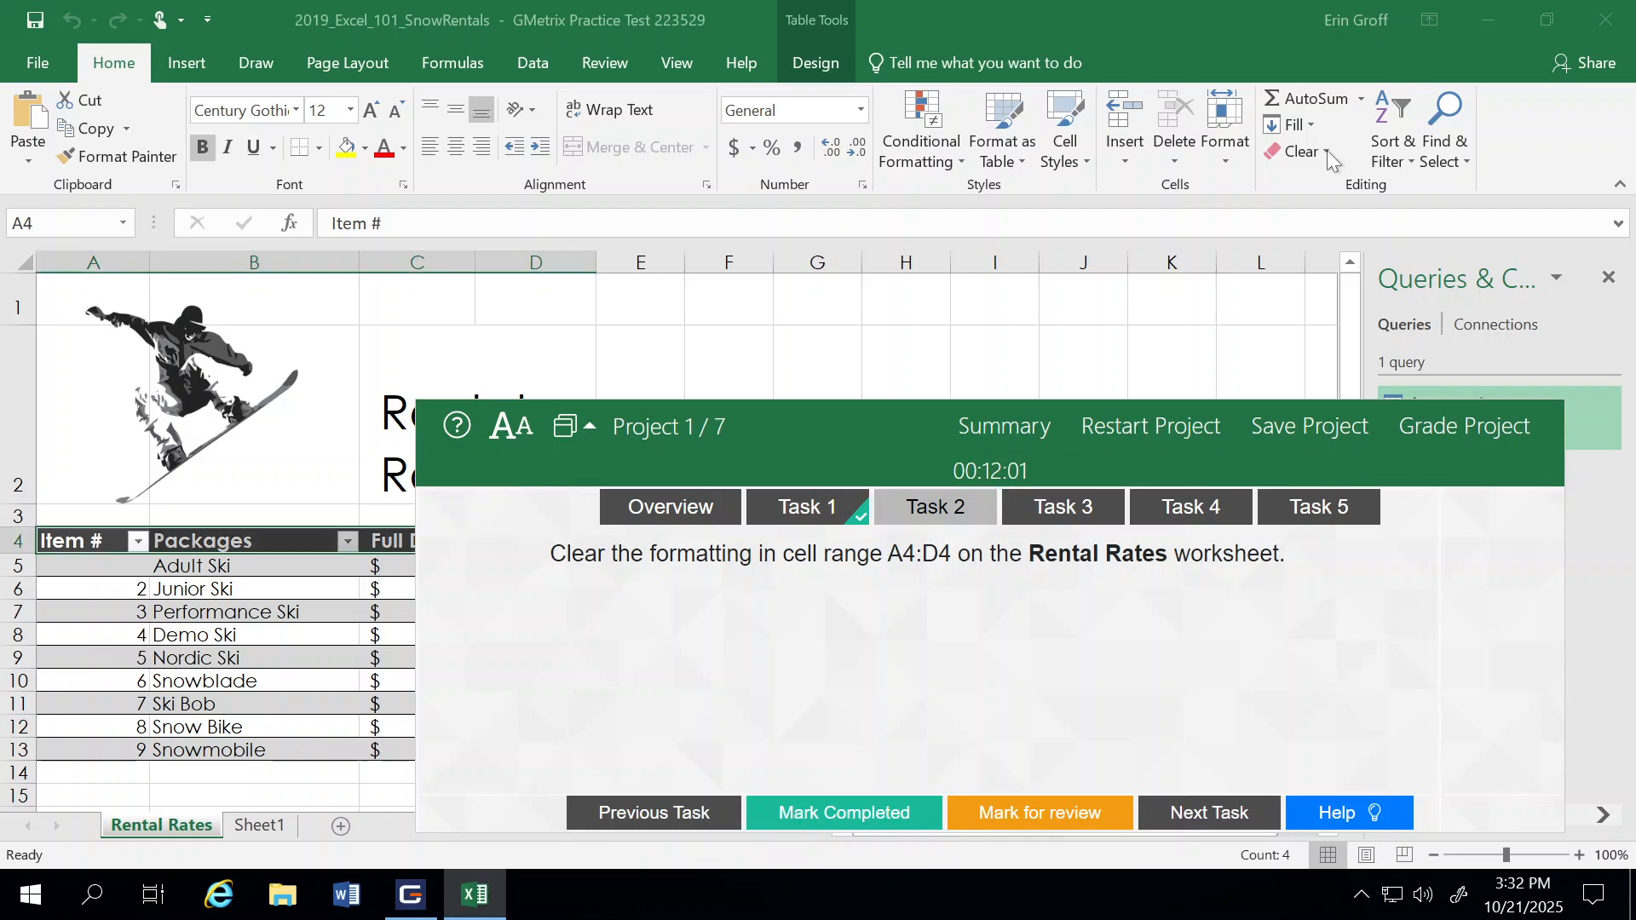
left_click(1326, 150)
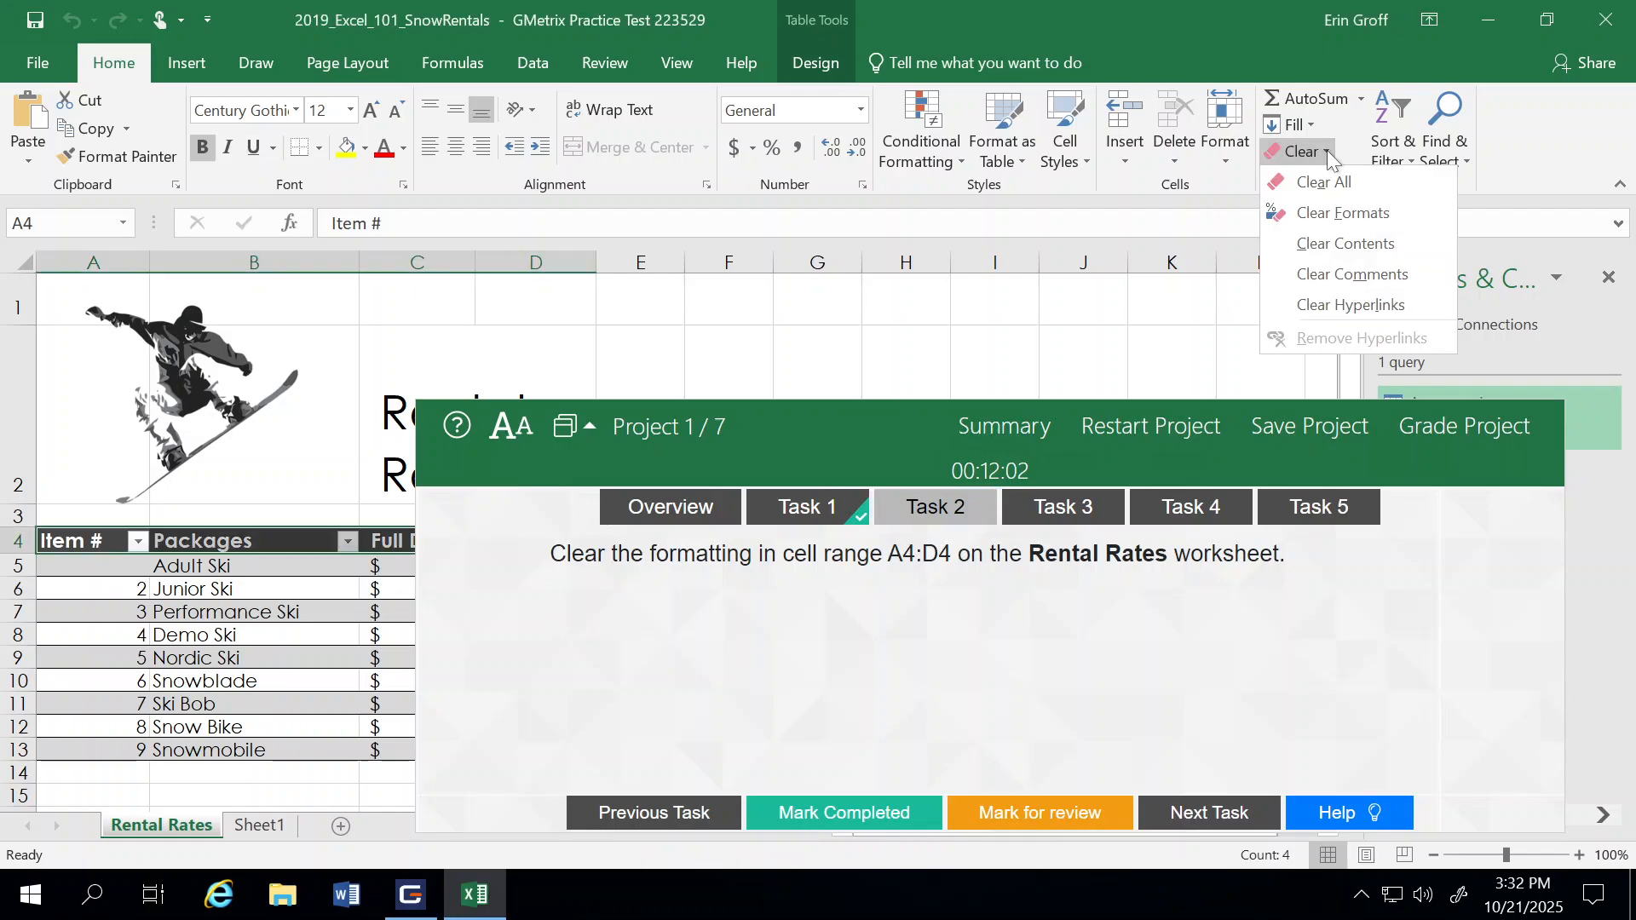
left_click(1330, 211)
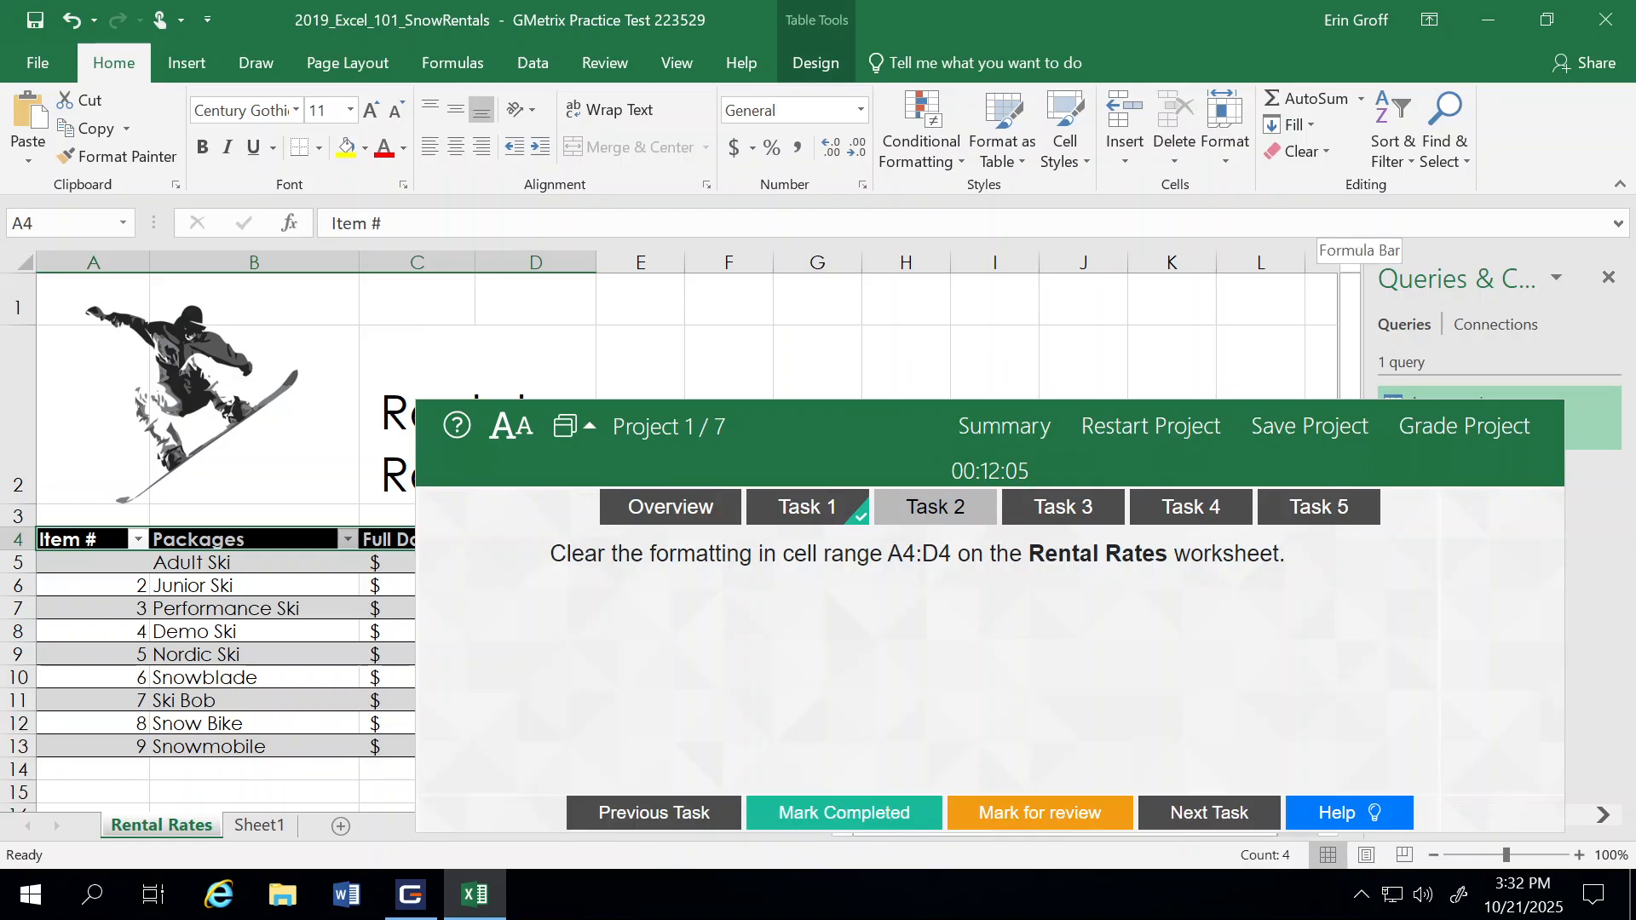
Step: Reduce the height of the instructions panel, then mark Task 2 as completed and advance to Task 3
left_click(916, 403)
left_click_drag(916, 404, 917, 531)
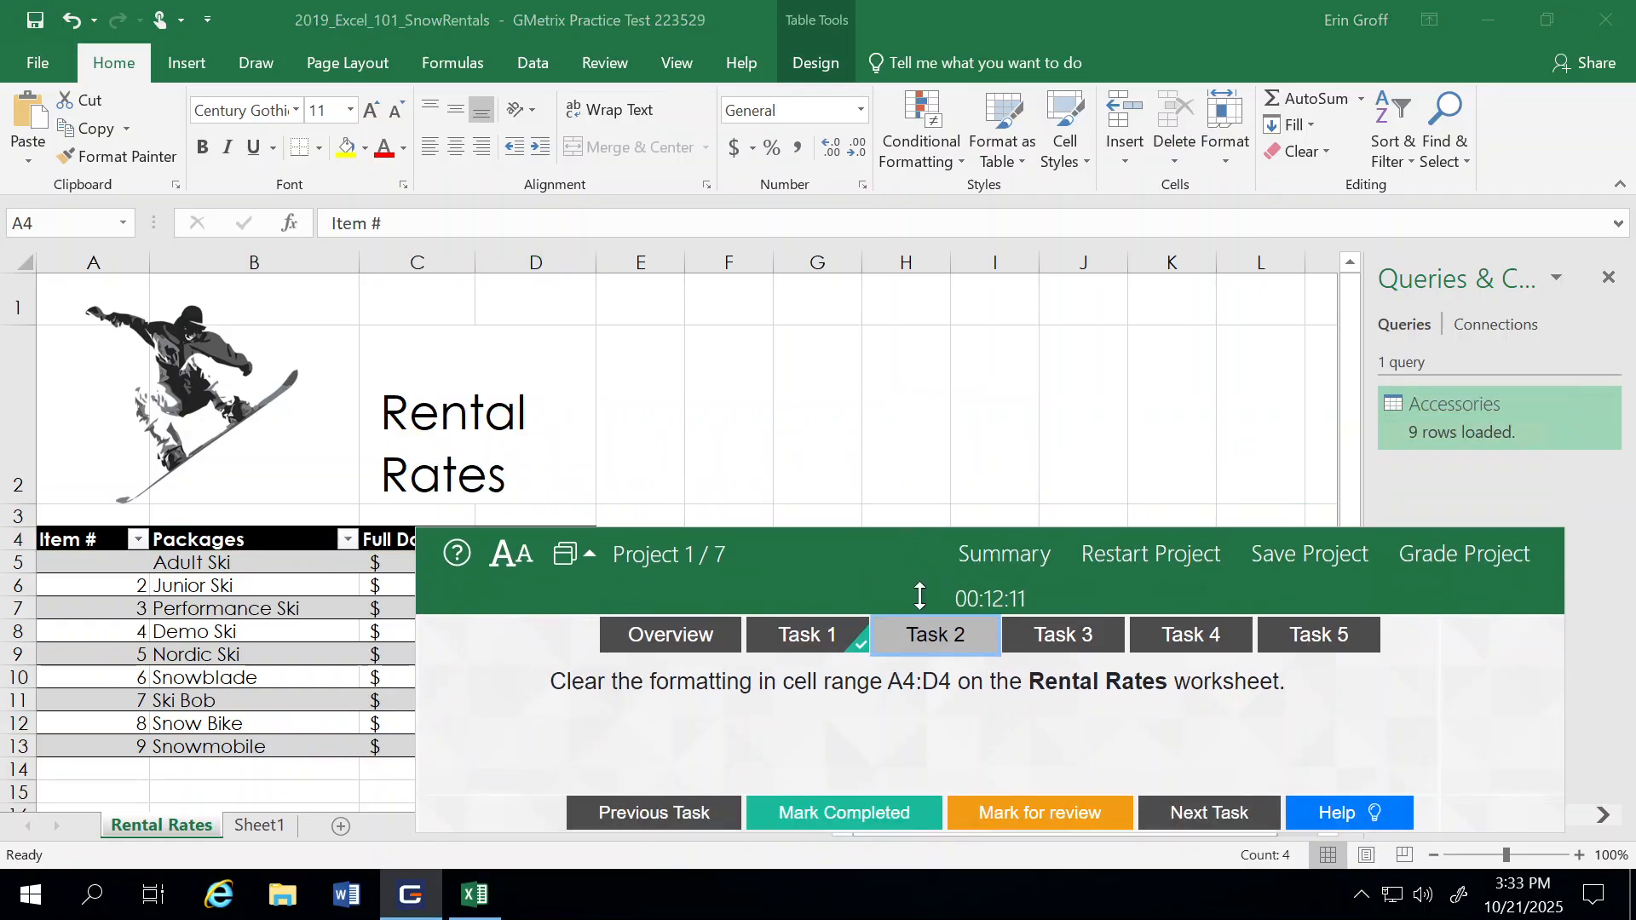
left_click(862, 818)
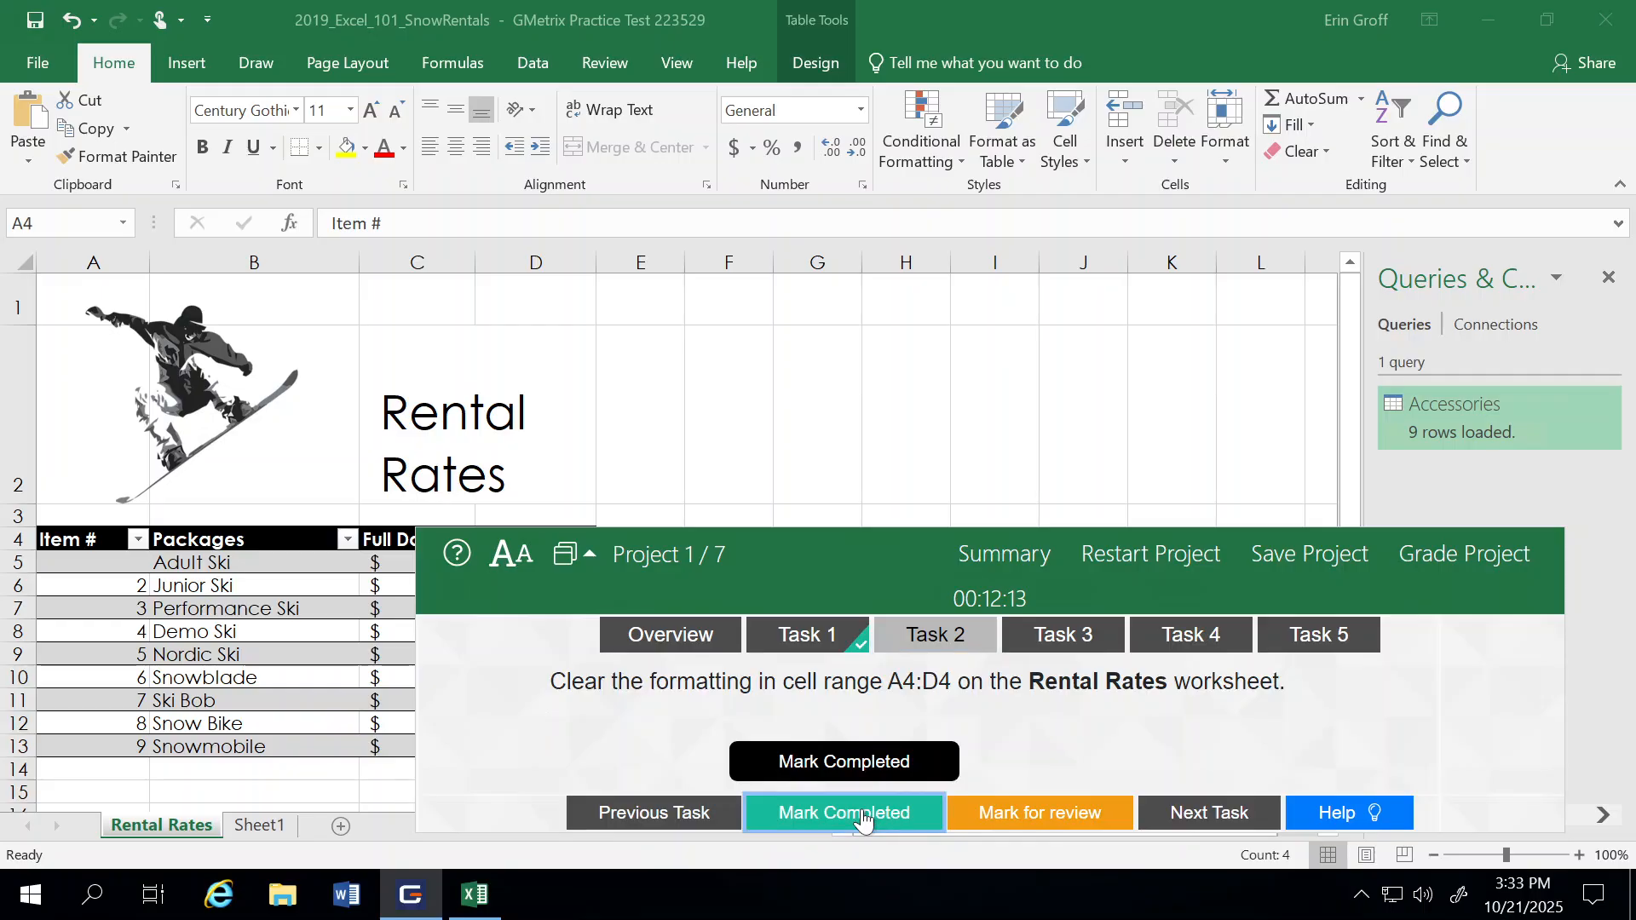
left_click(1209, 816)
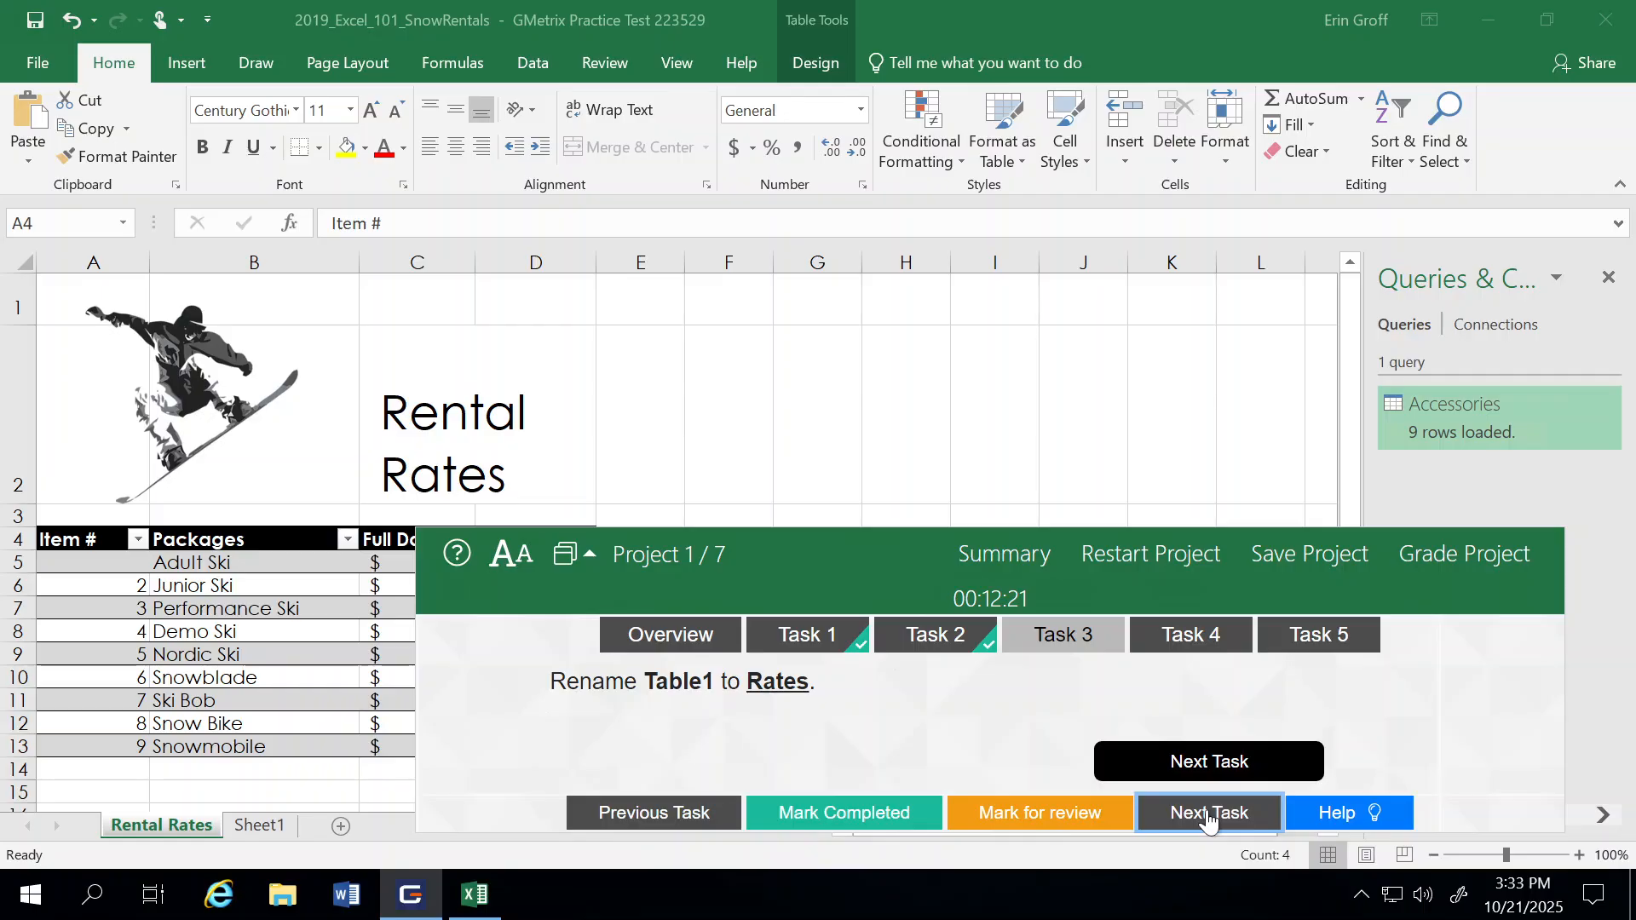
Step: Rename Table1 to Rates with the Name Manager and mark Task 3 as completed, advancing to Task 4
left_click(120, 227)
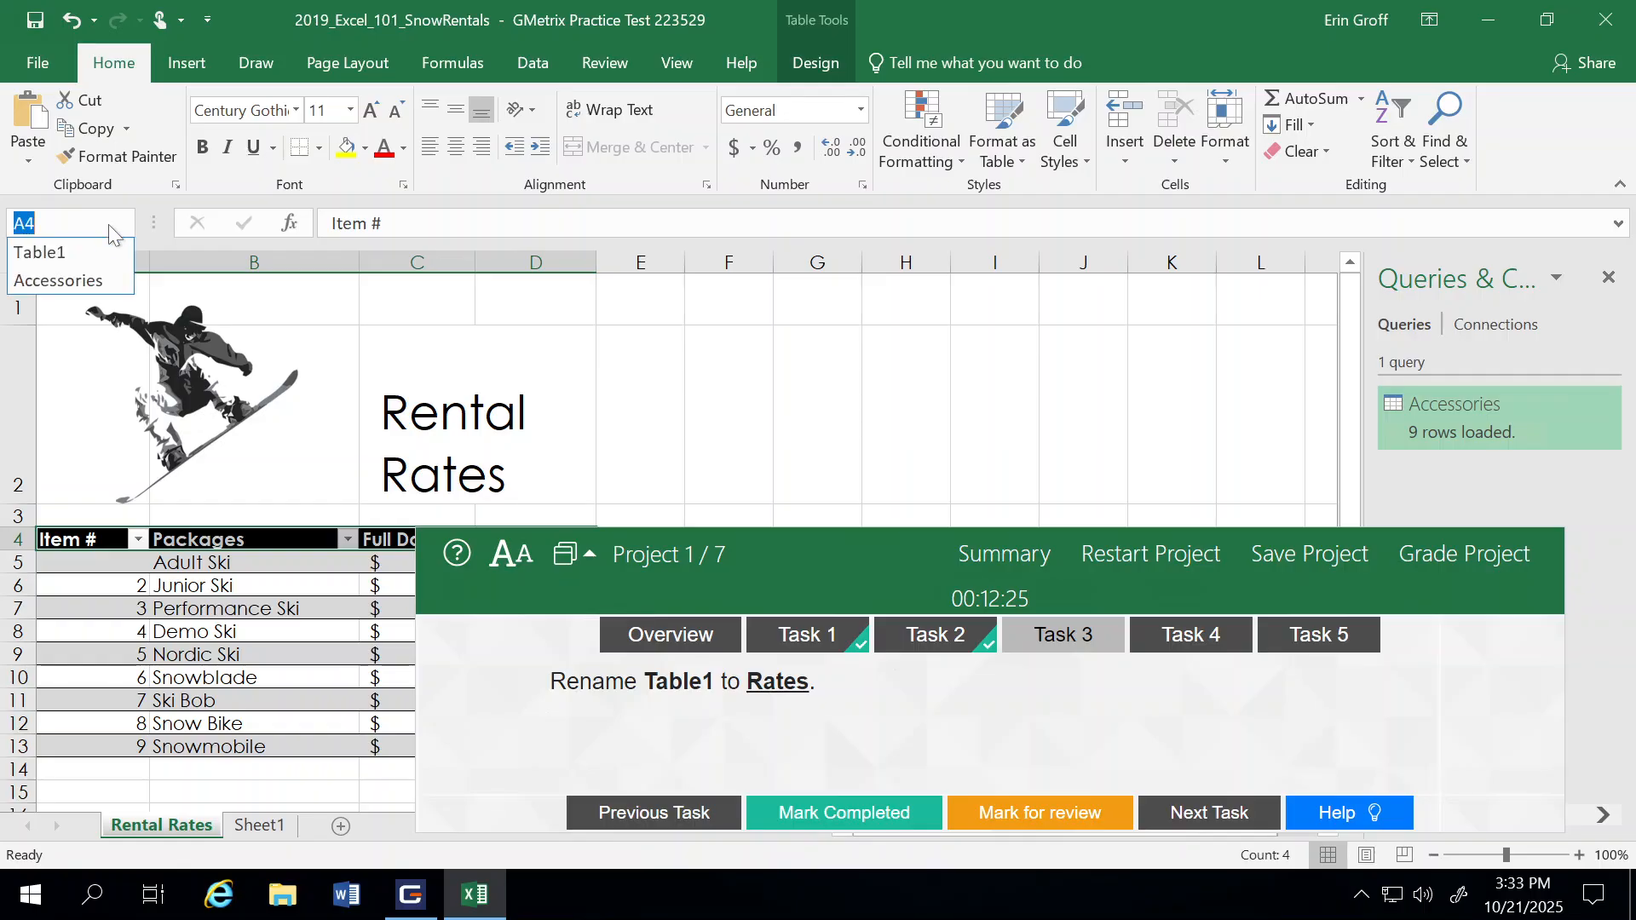
left_click(28, 249)
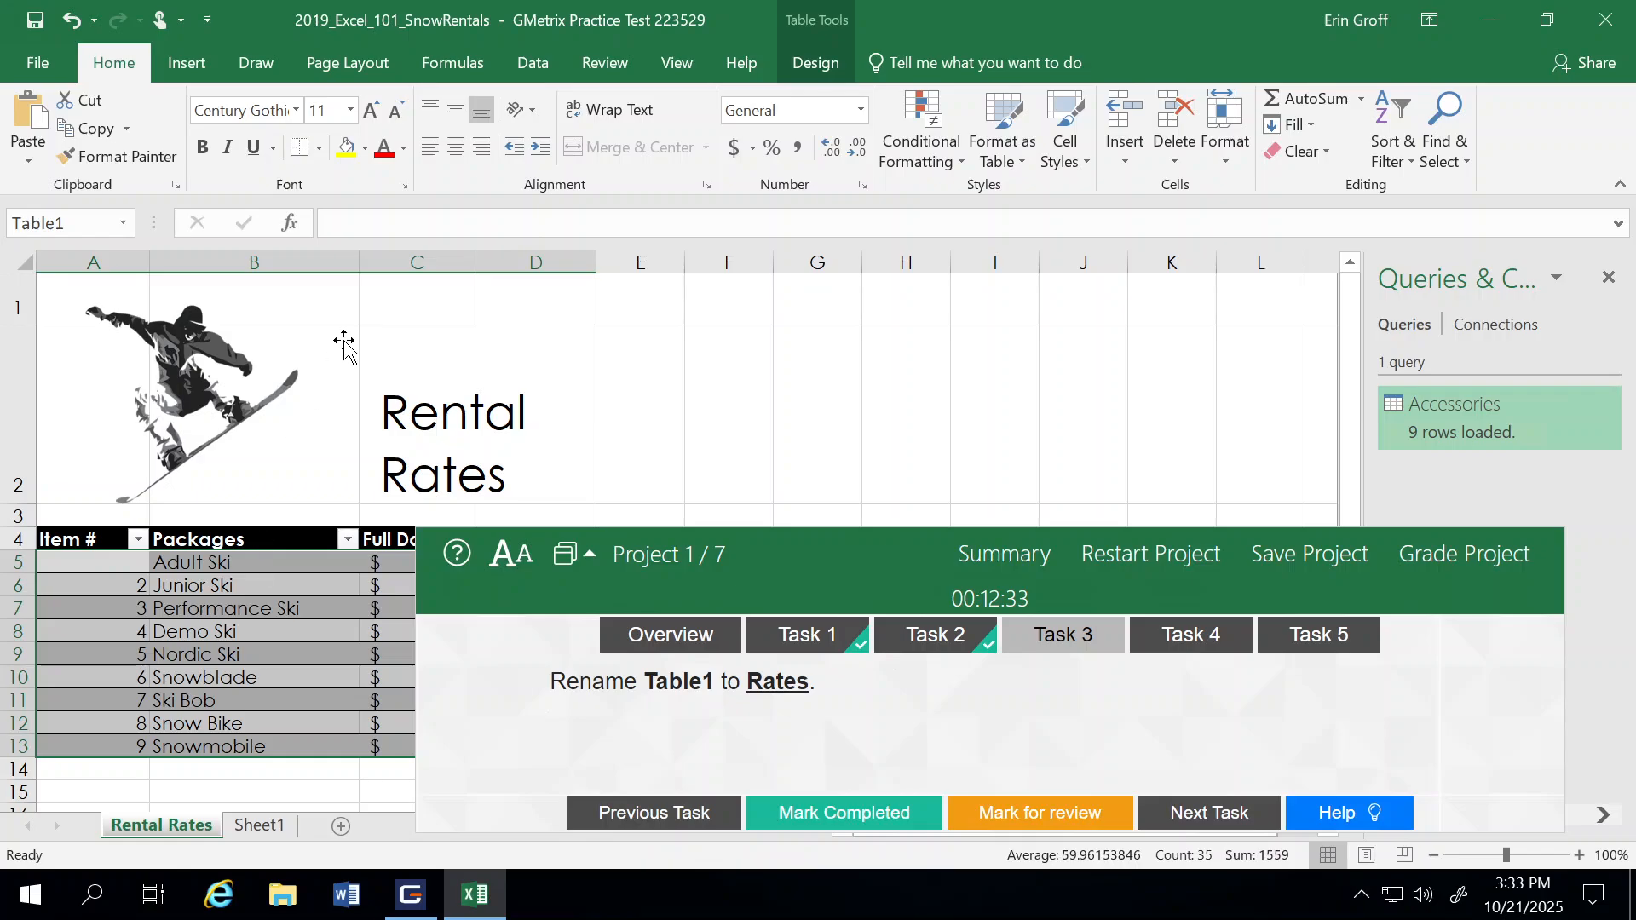
left_click(436, 67)
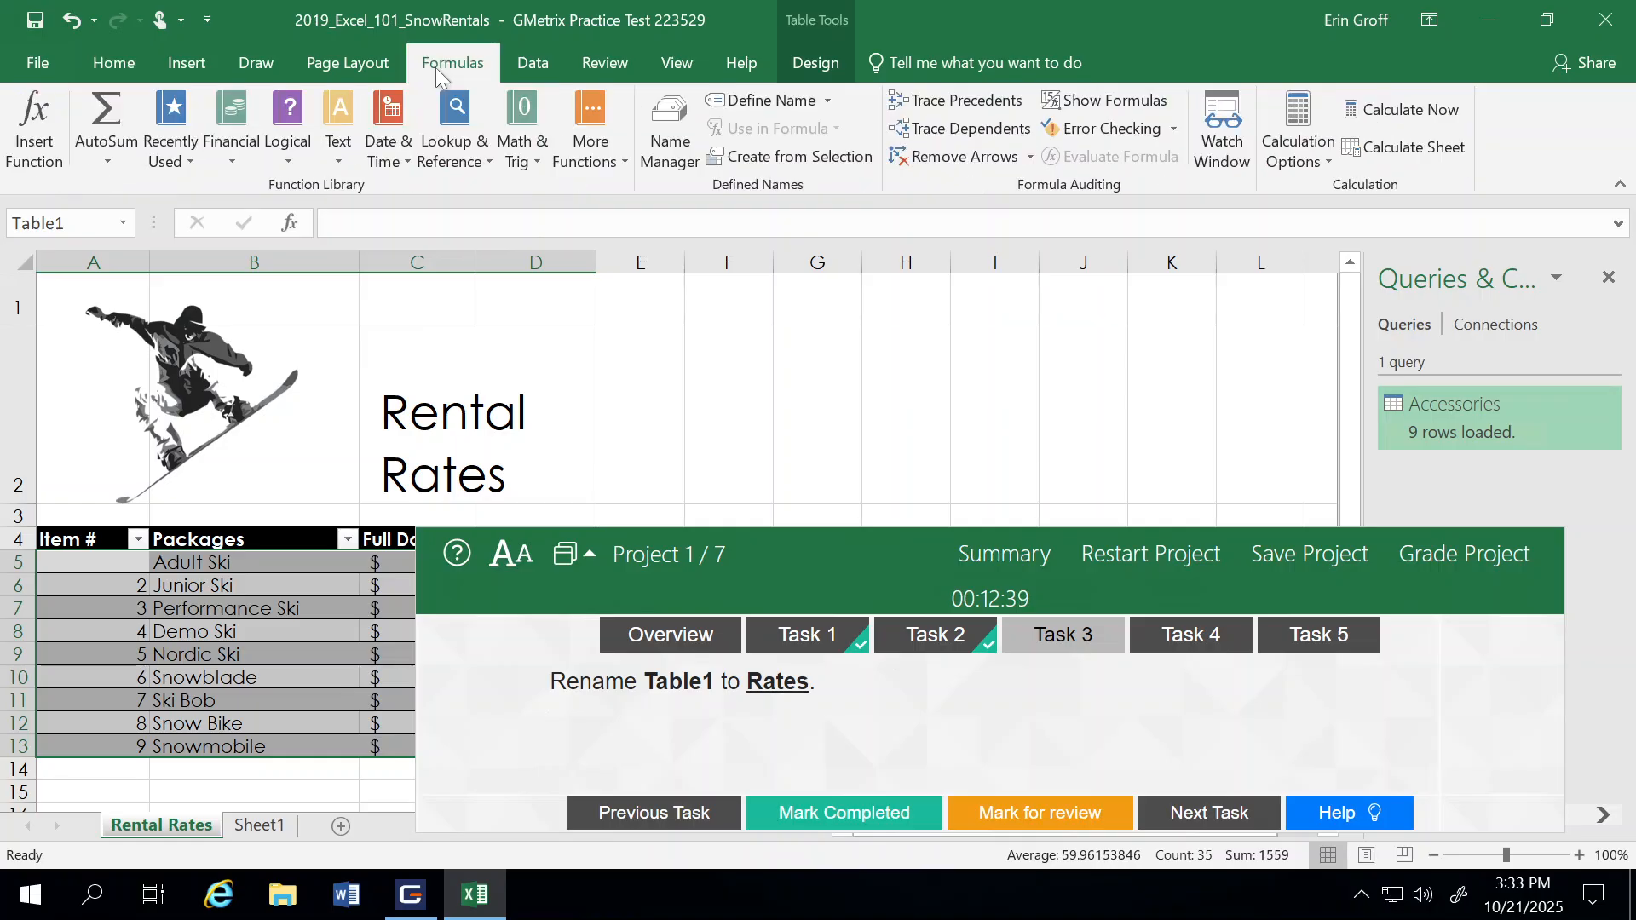
left_click(667, 156)
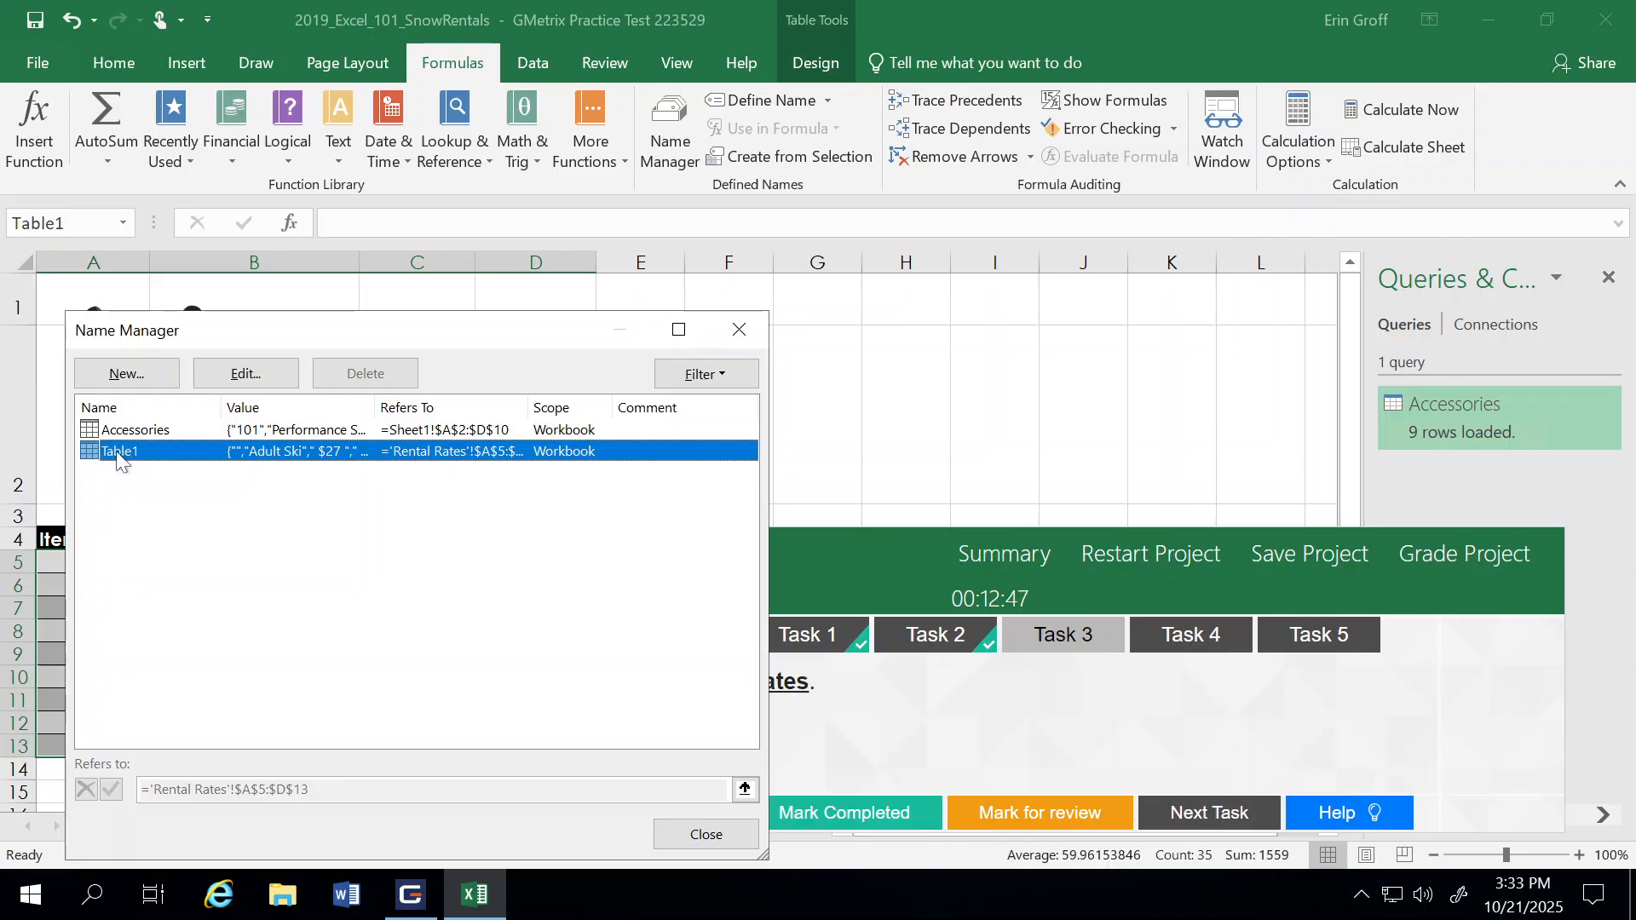
left_click(244, 375)
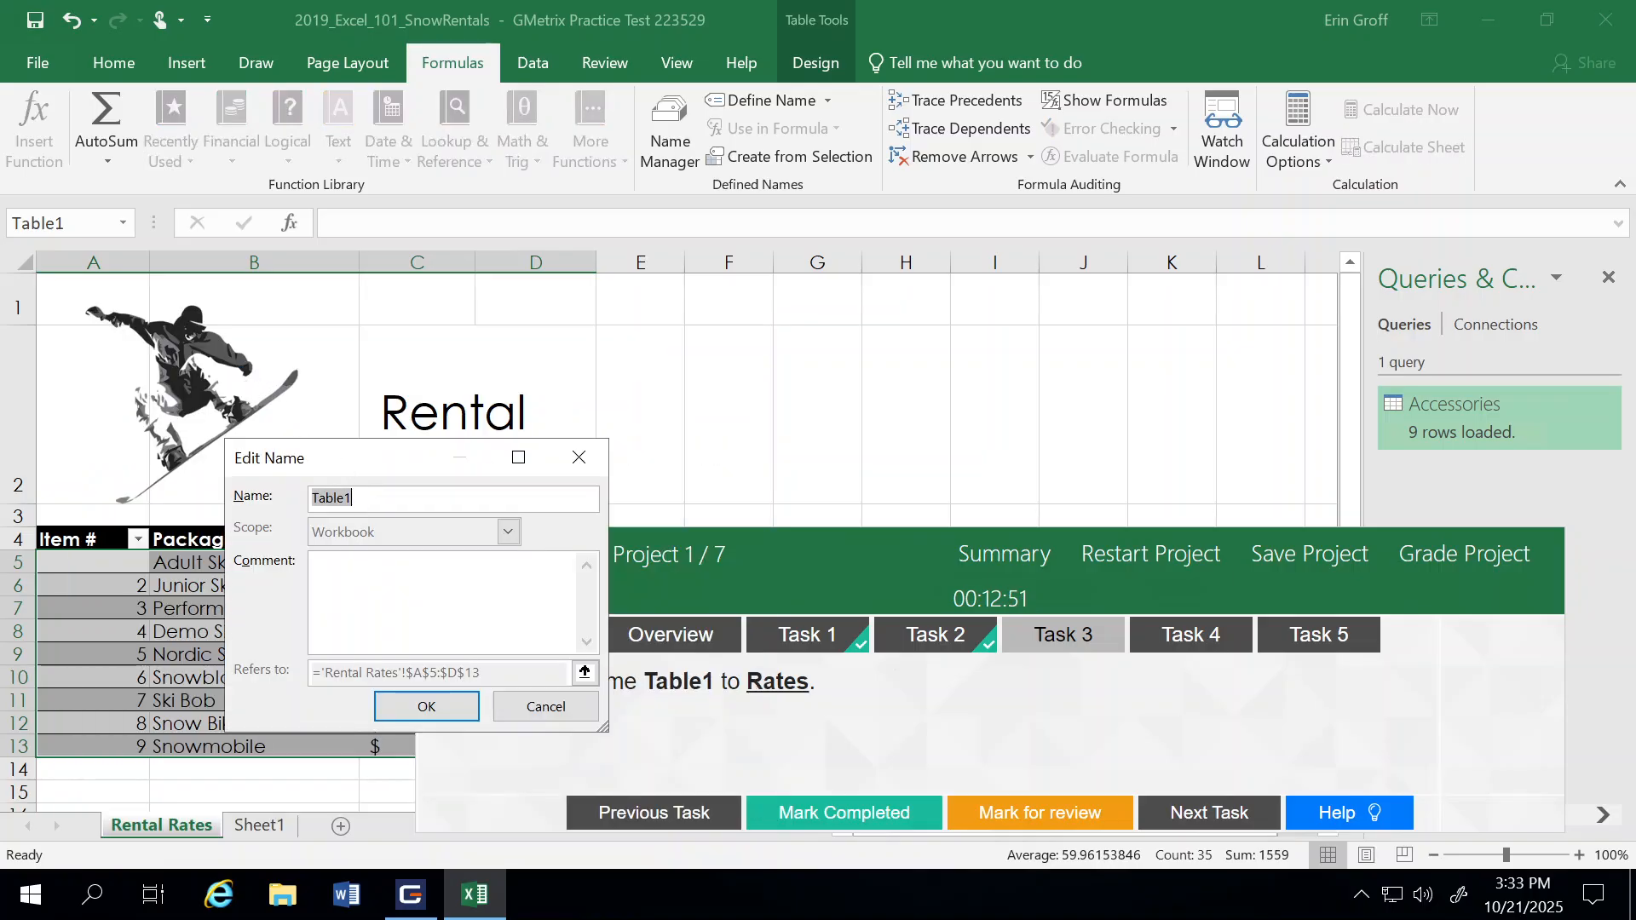
type("Rates")
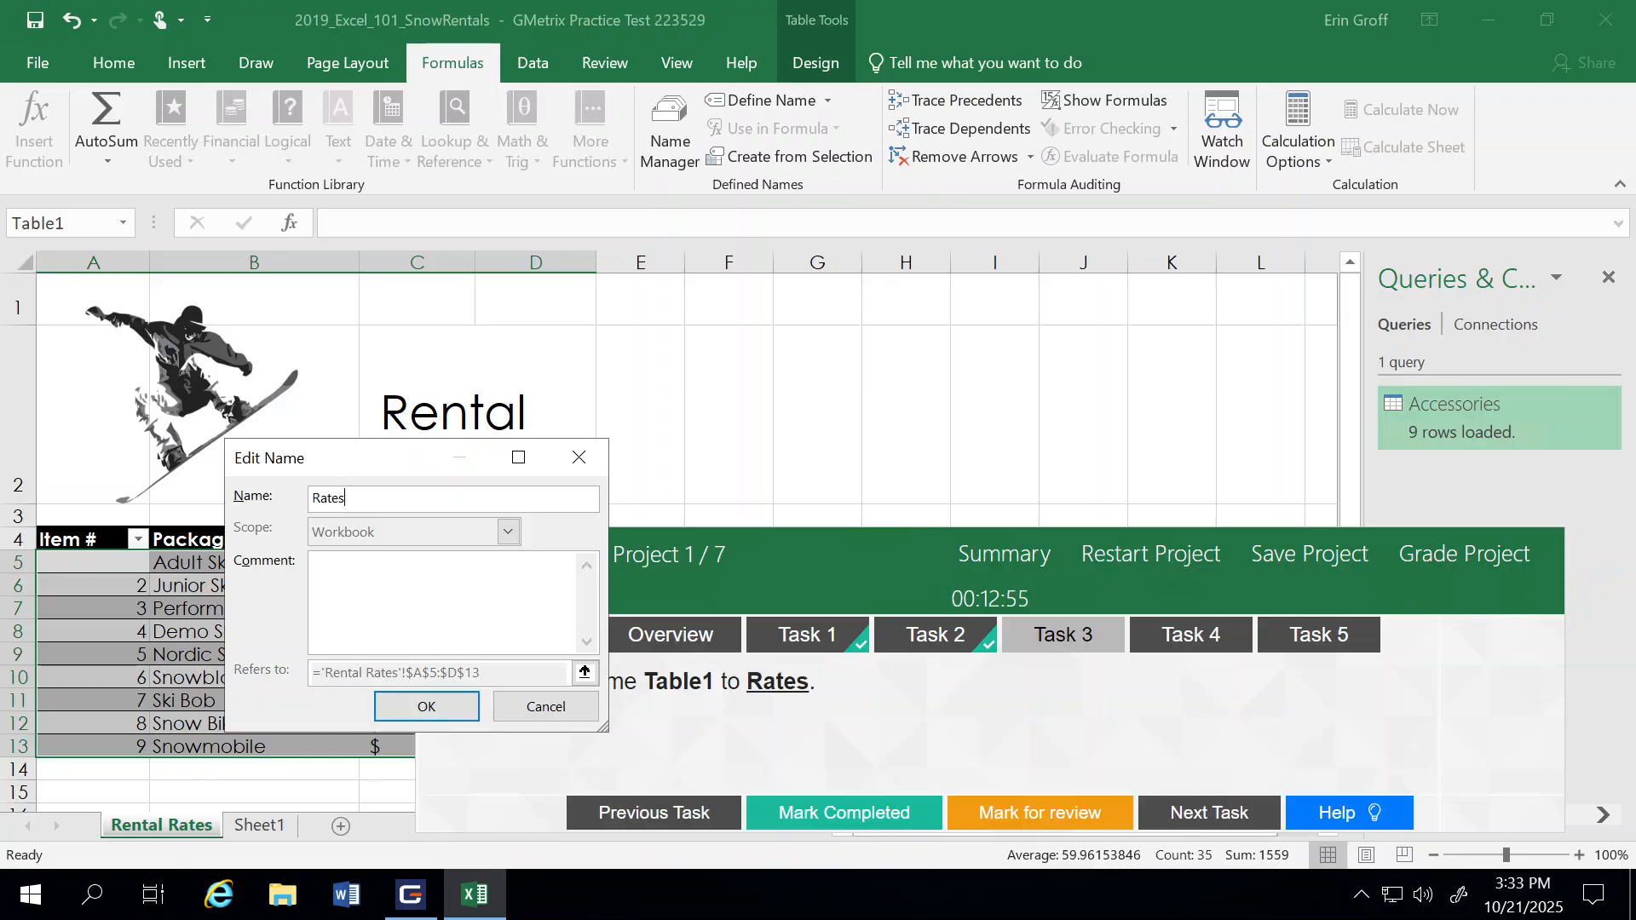
left_click(426, 705)
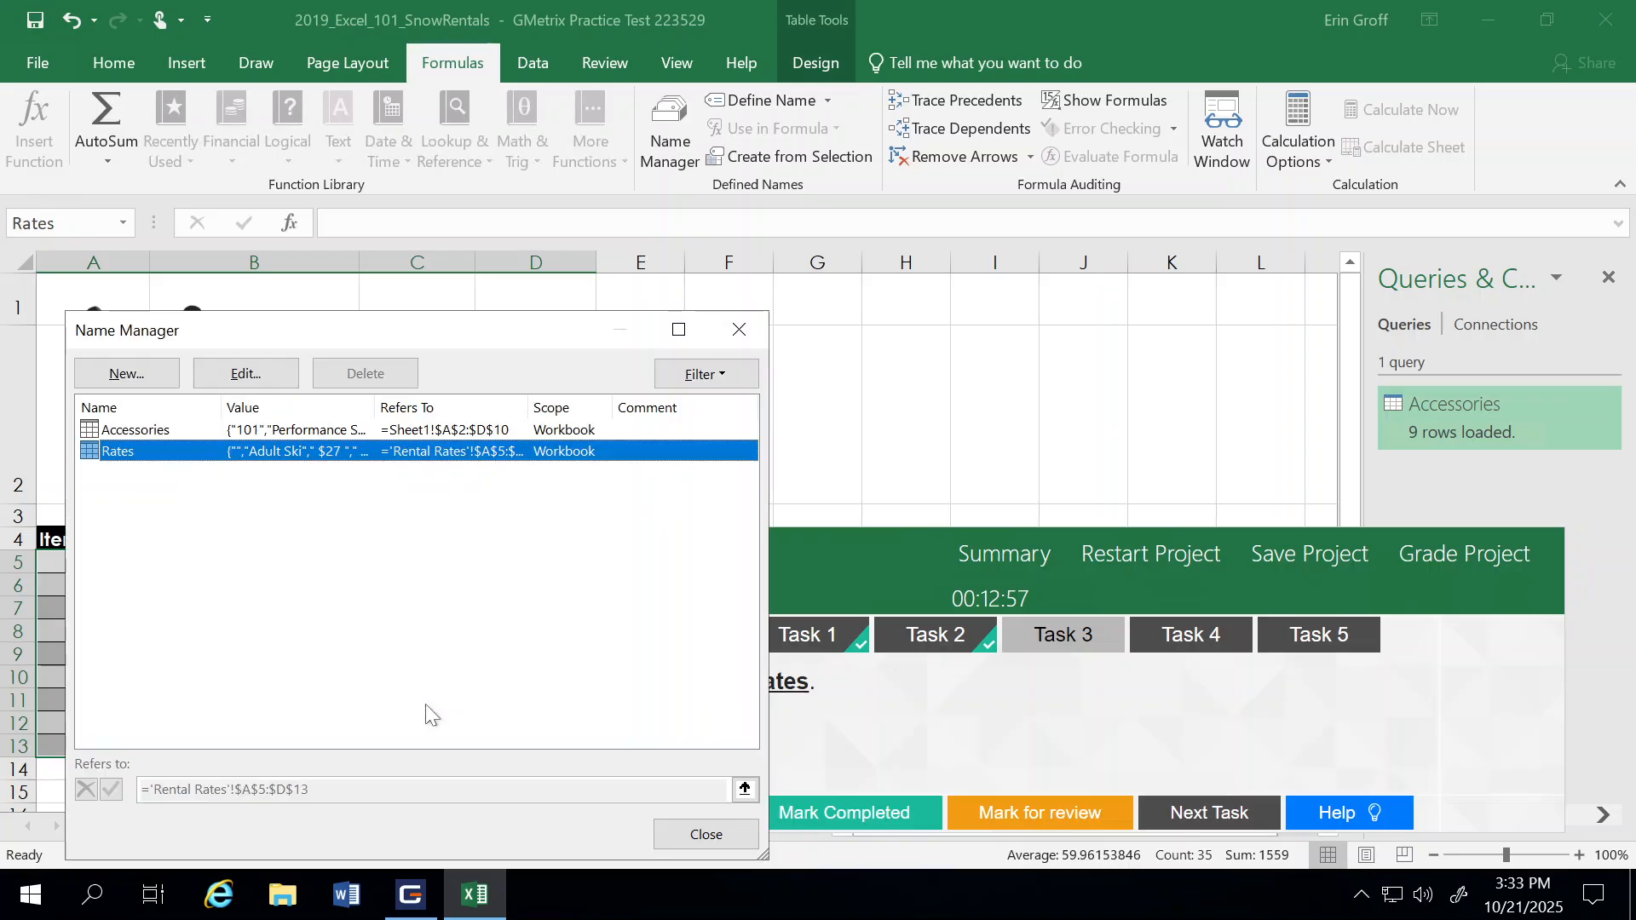
left_click(669, 835)
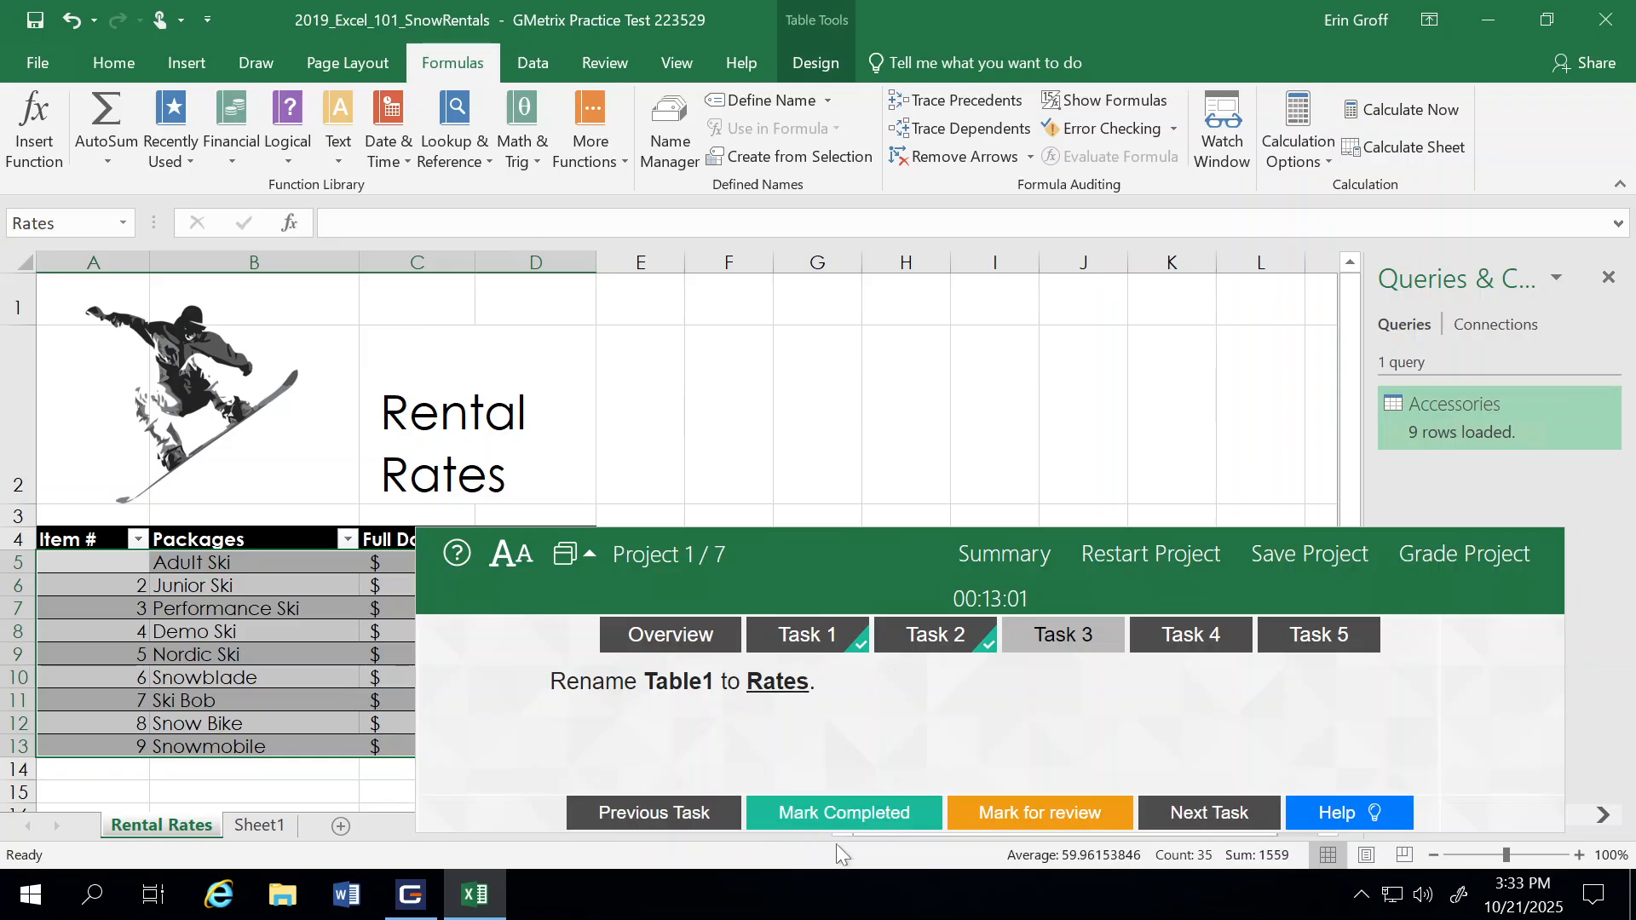
left_click(844, 820)
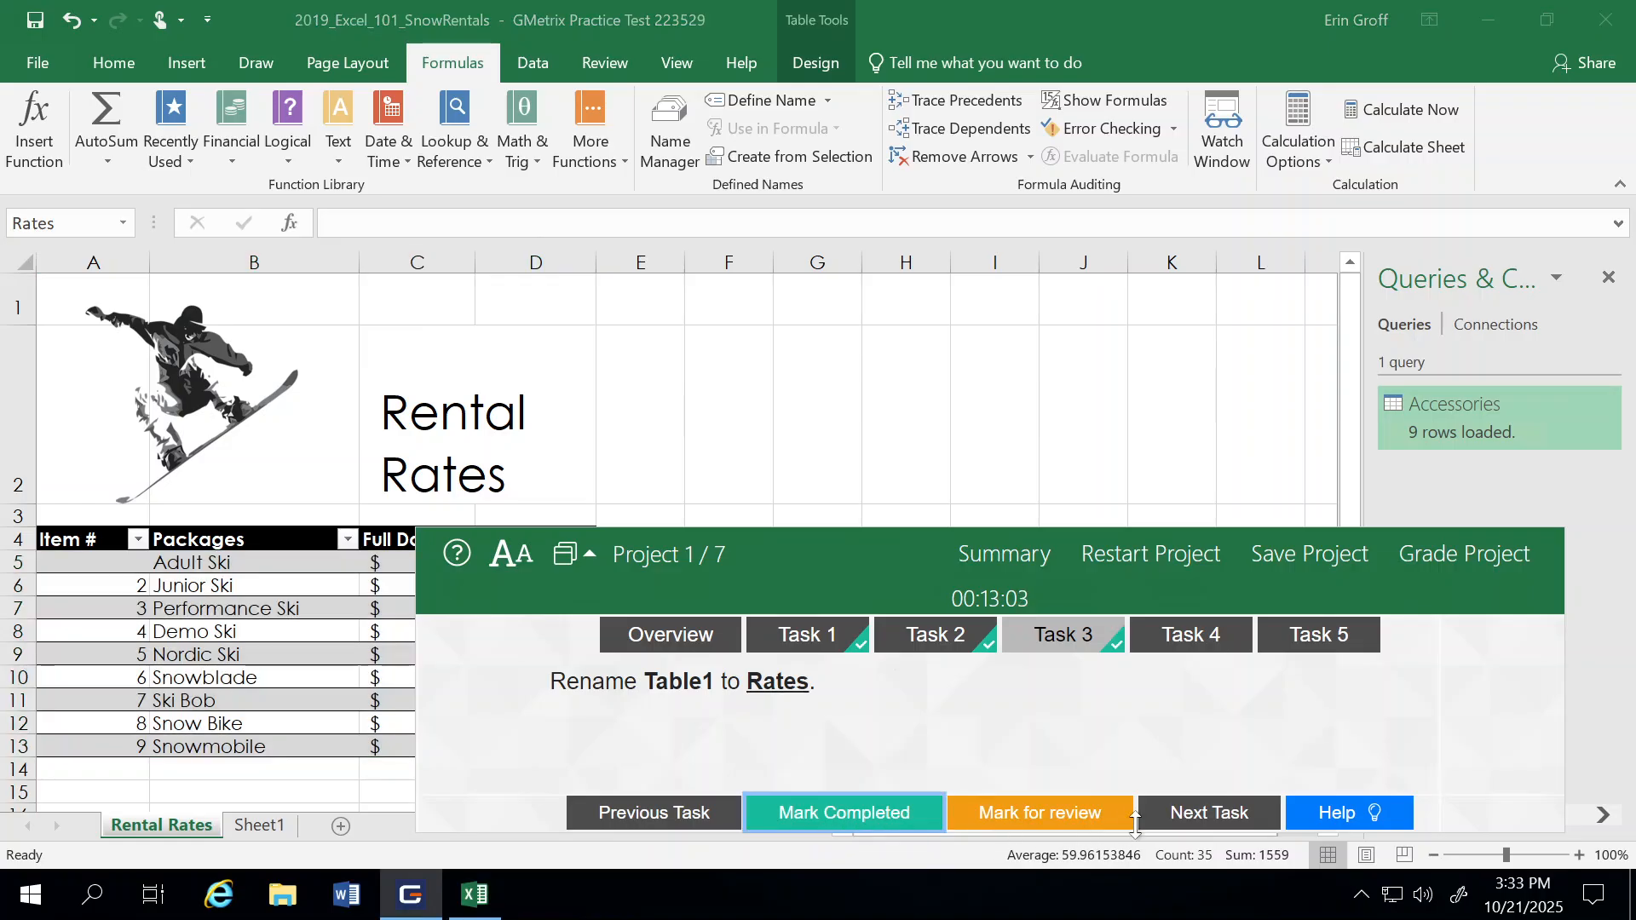
left_click(1210, 817)
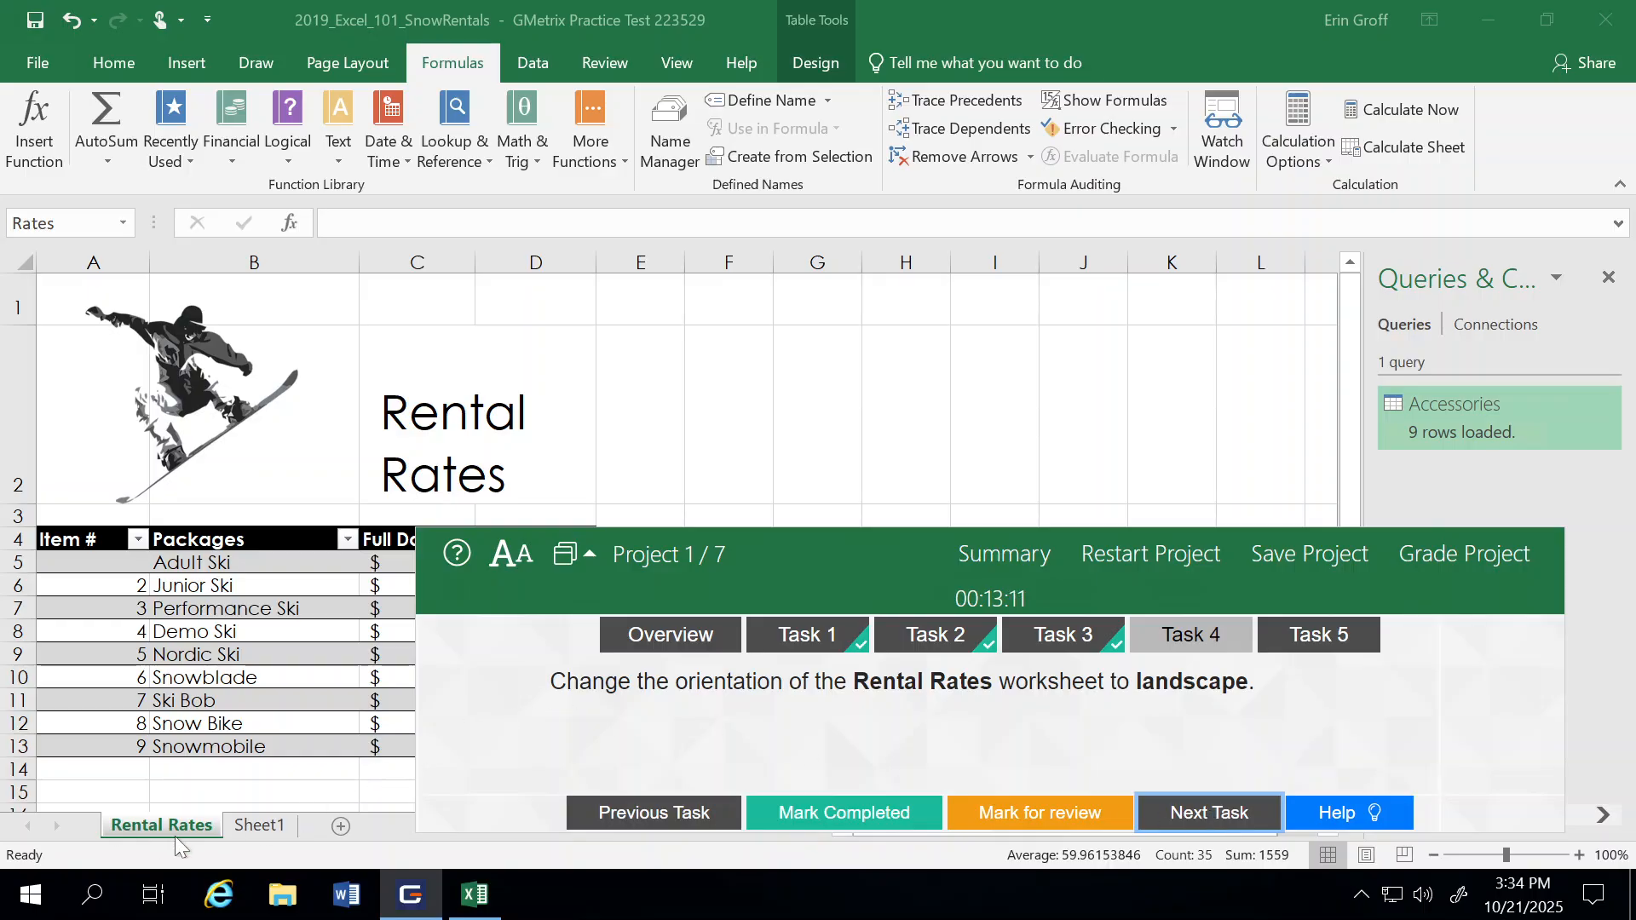
Step: Change the Rental Rates worksheet's page orientation to landscape and mark Task 4 as completed, advancing to Task 5
left_click(340, 64)
left_click(340, 64)
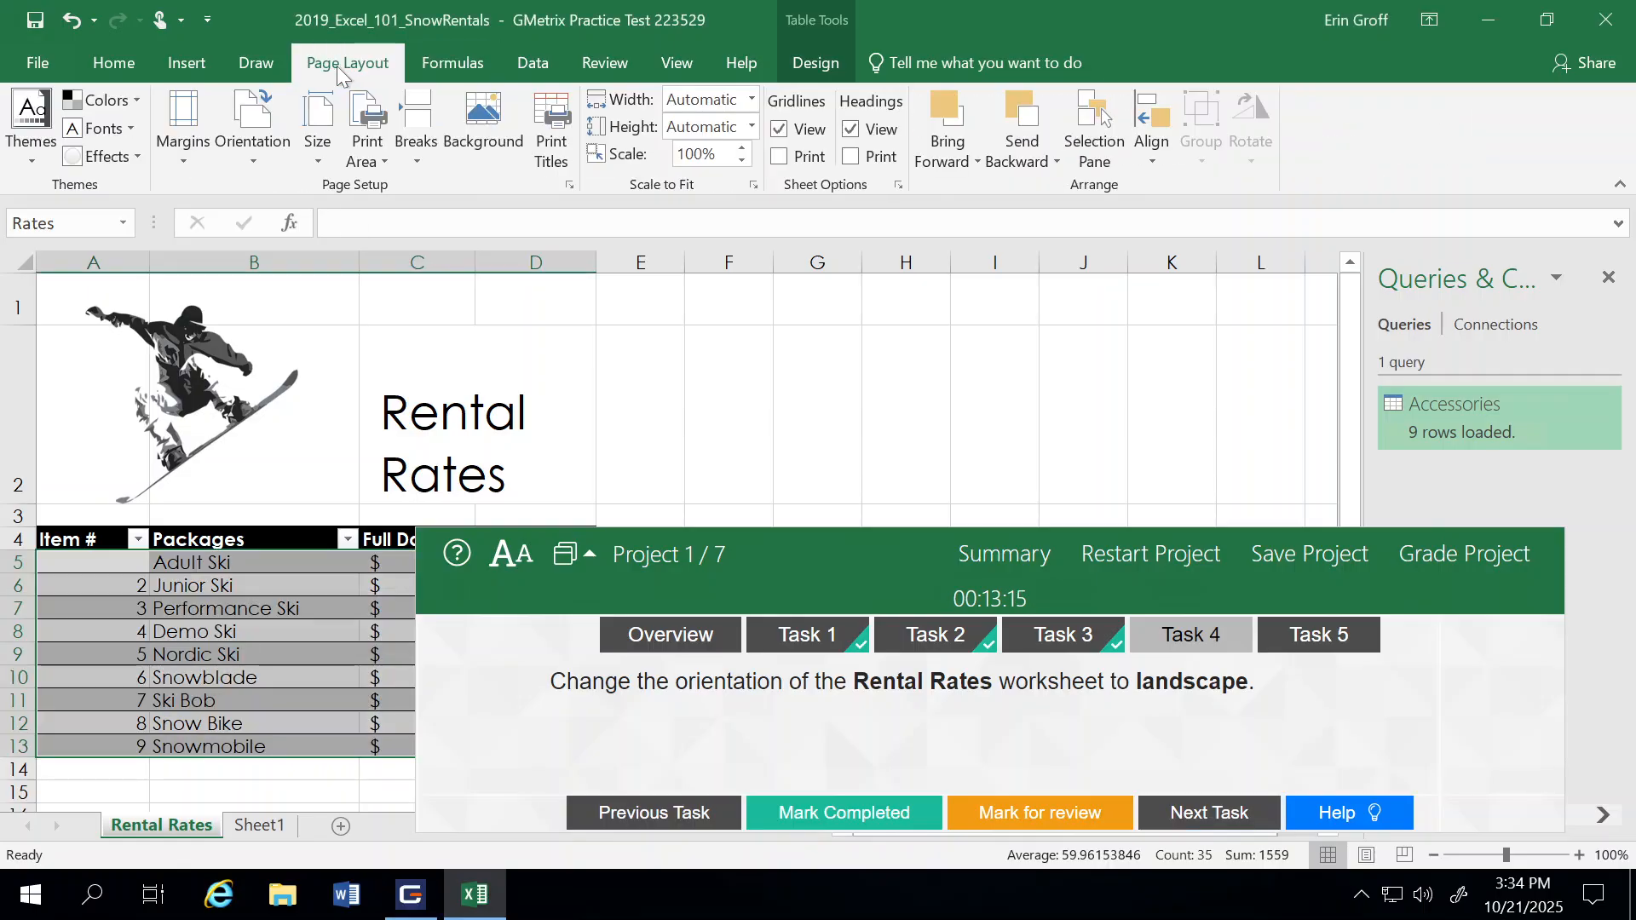
left_click(259, 140)
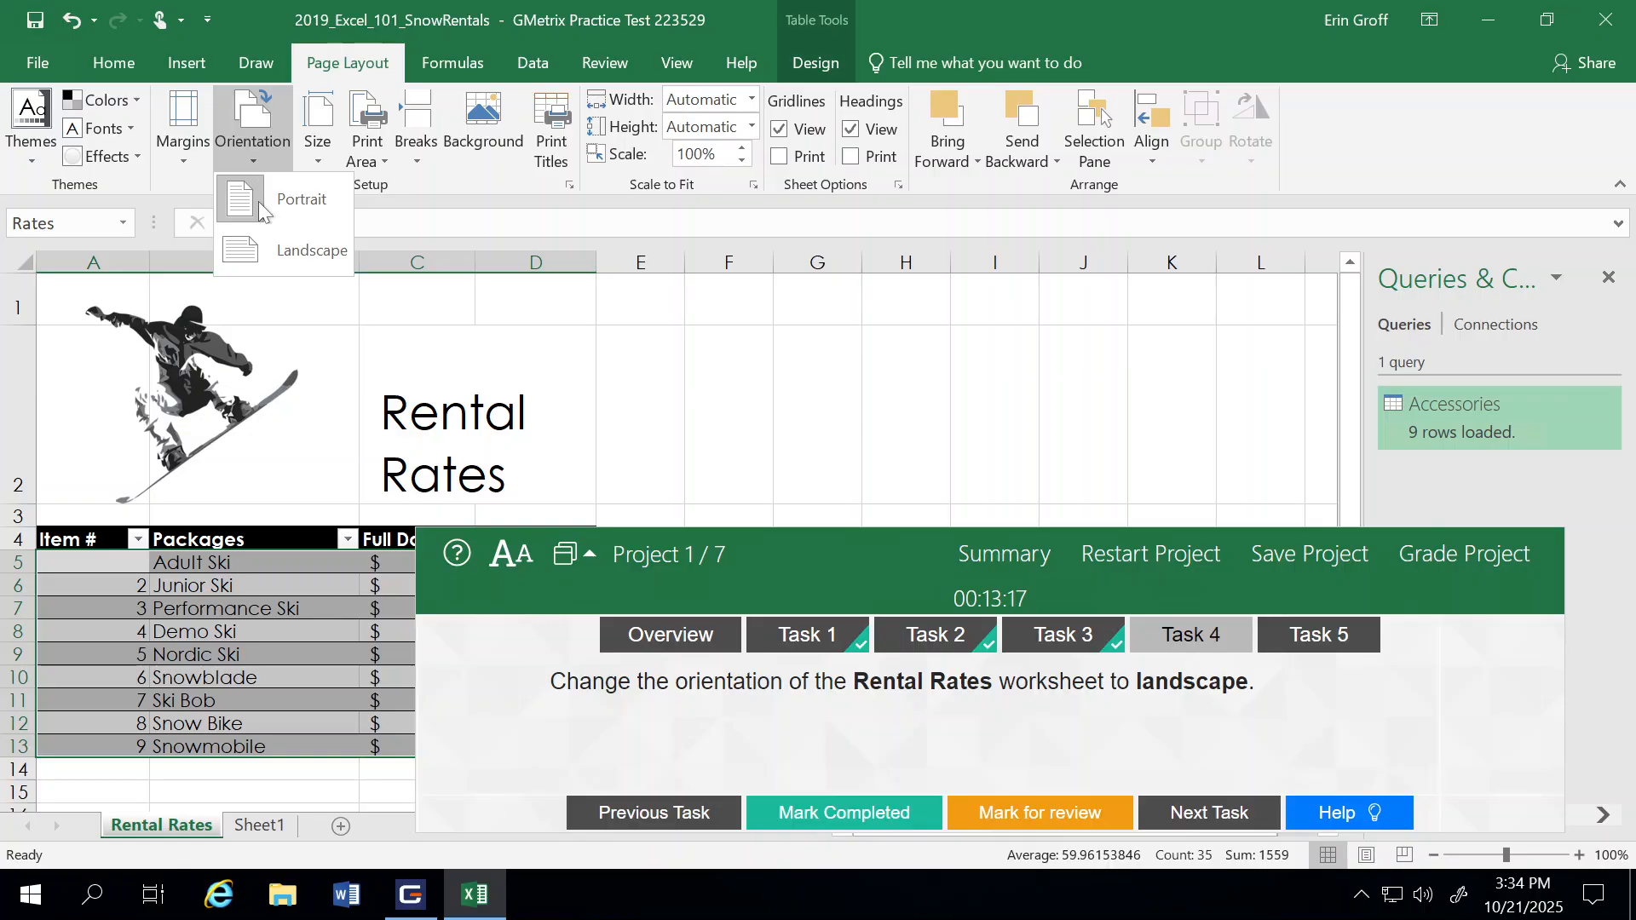
left_click(265, 252)
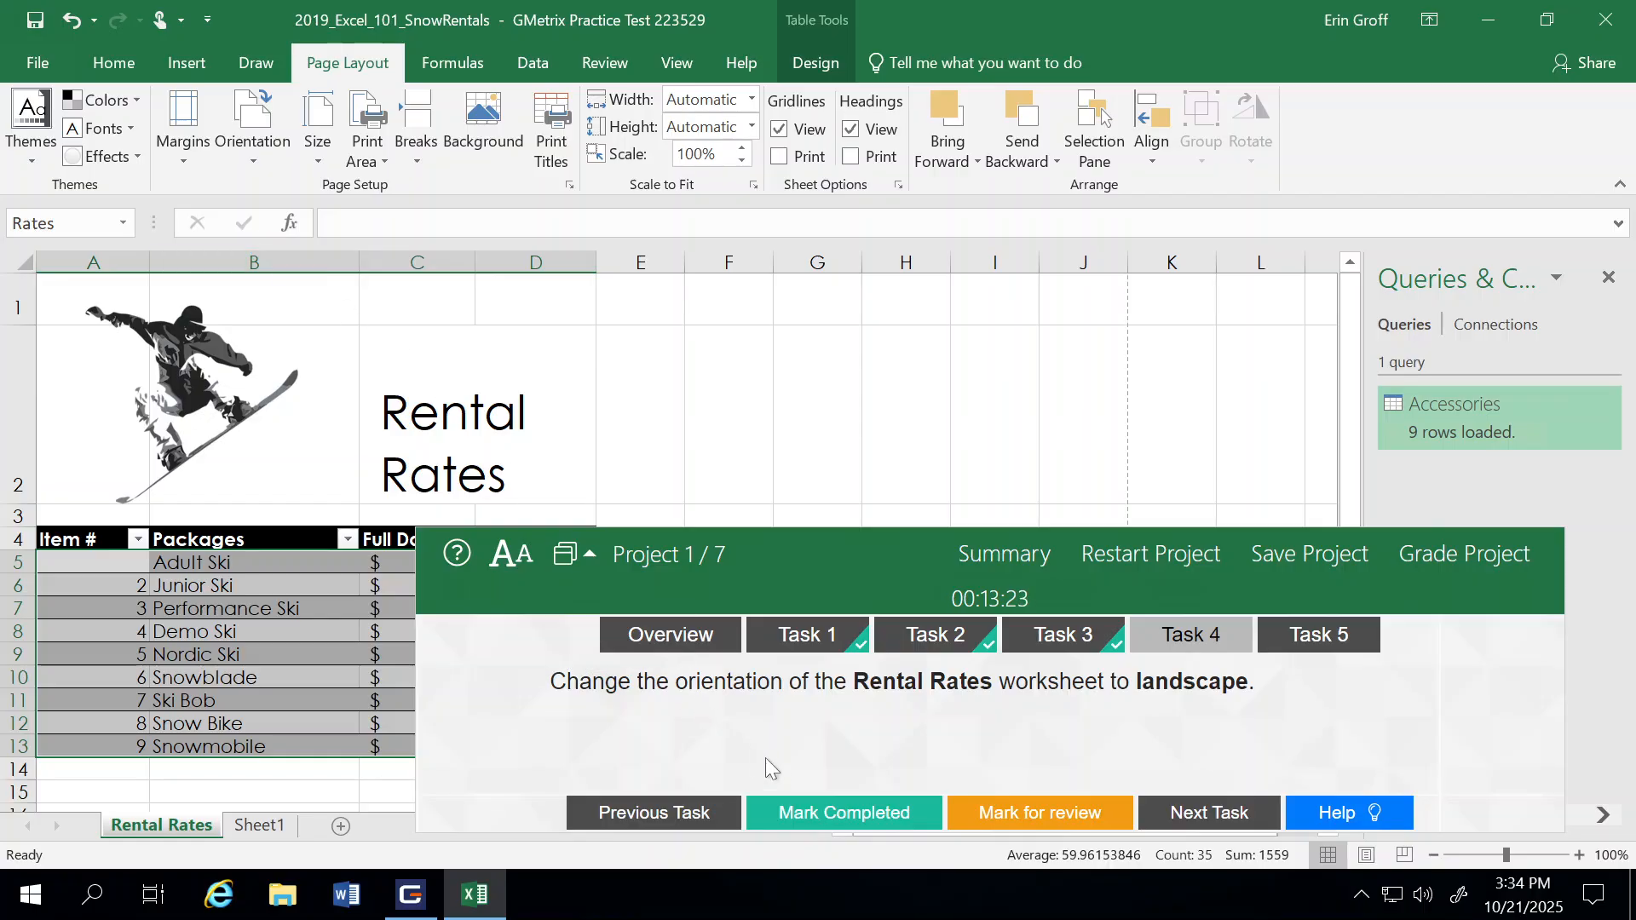
left_click(820, 816)
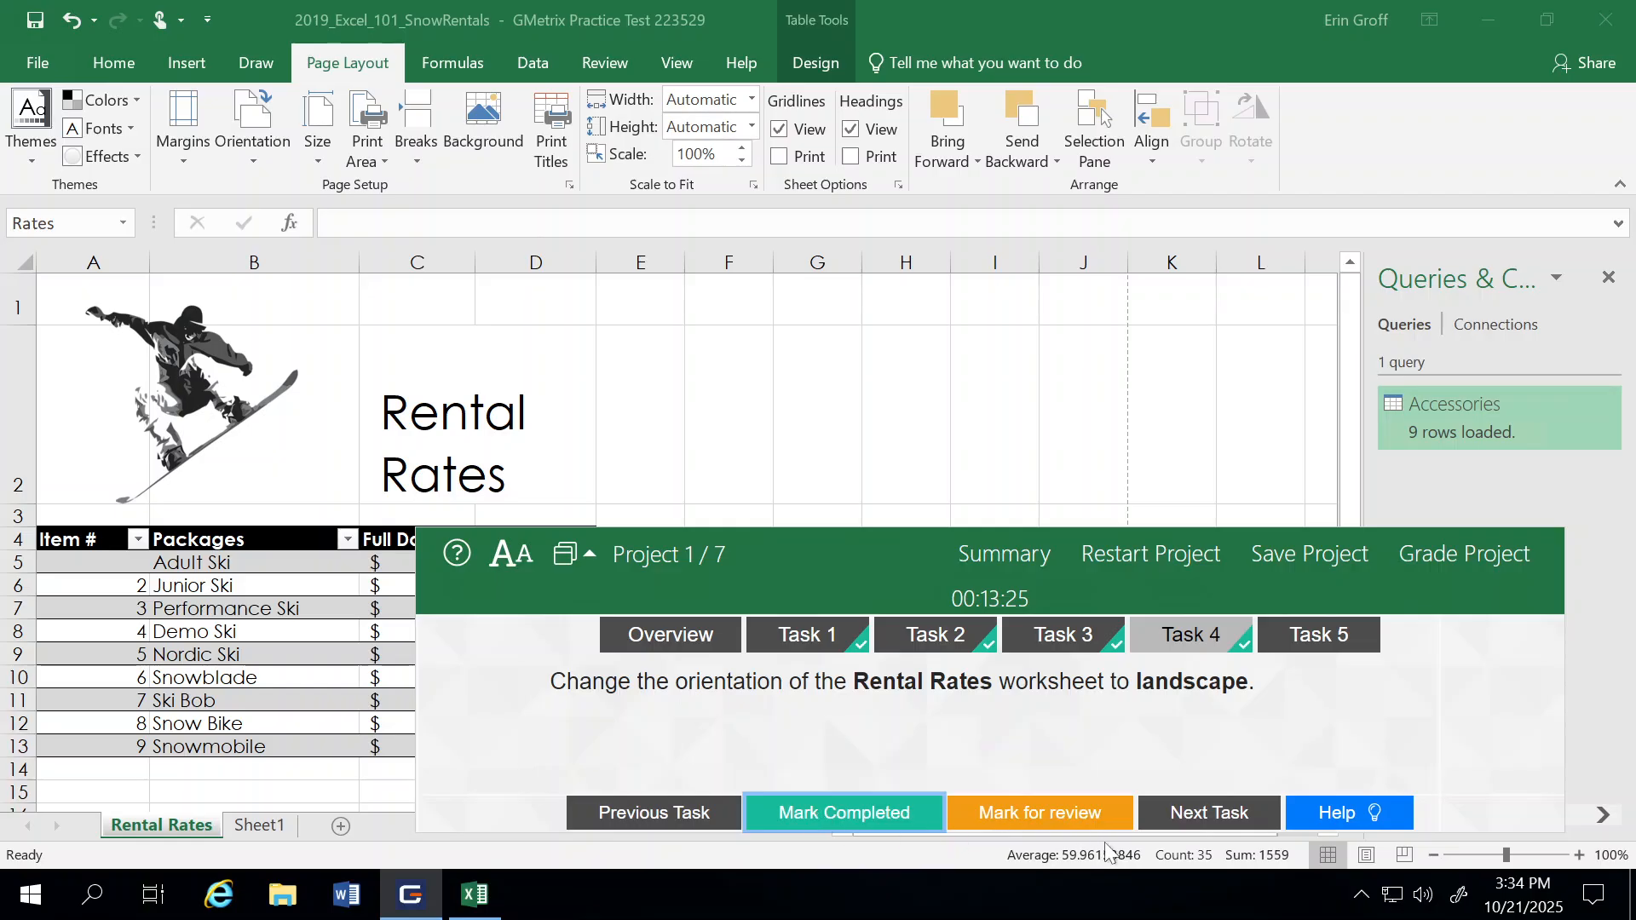
left_click(1227, 827)
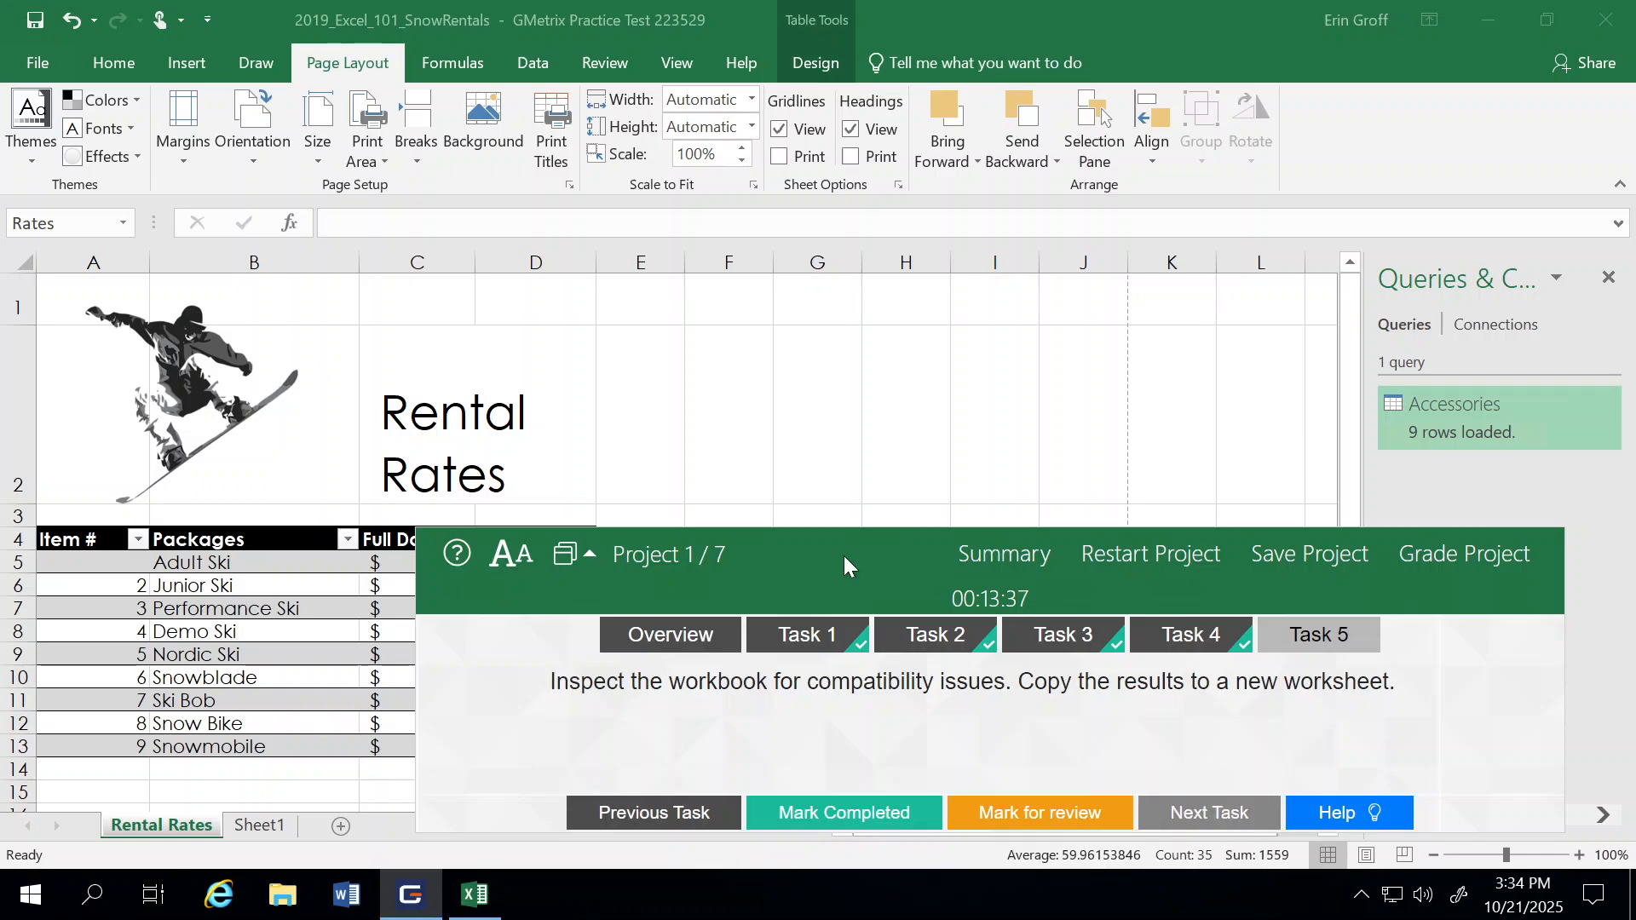
Step: Check the workbook for compatibility issues and copy the Compatibility Checker results to a new sheet
left_click(33, 58)
left_click(33, 58)
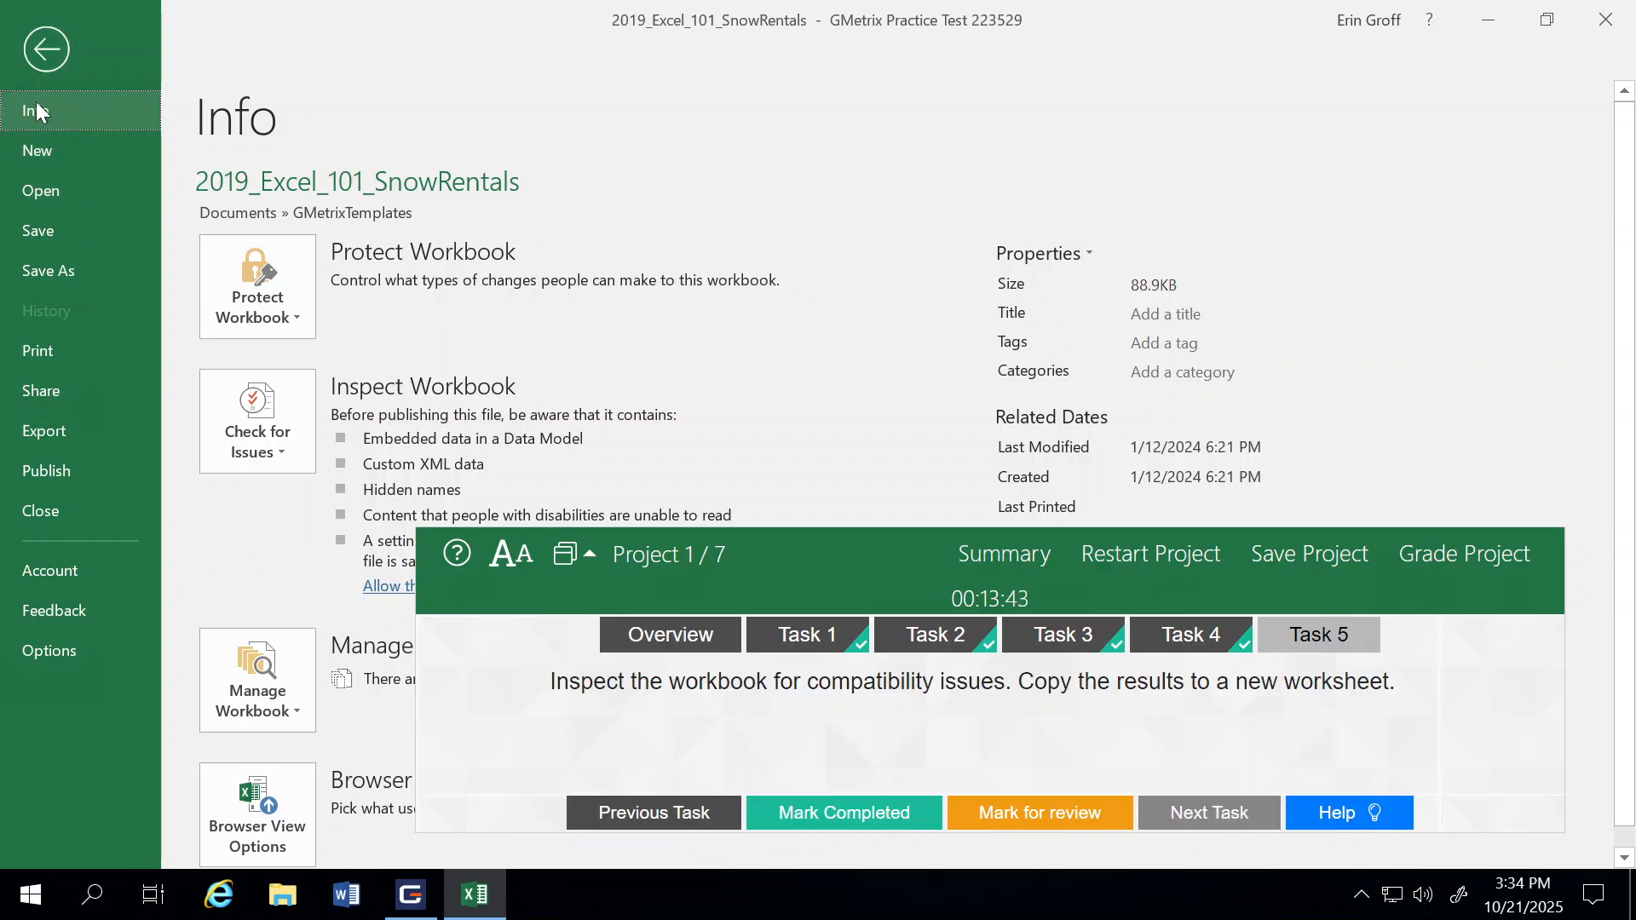
left_click(268, 419)
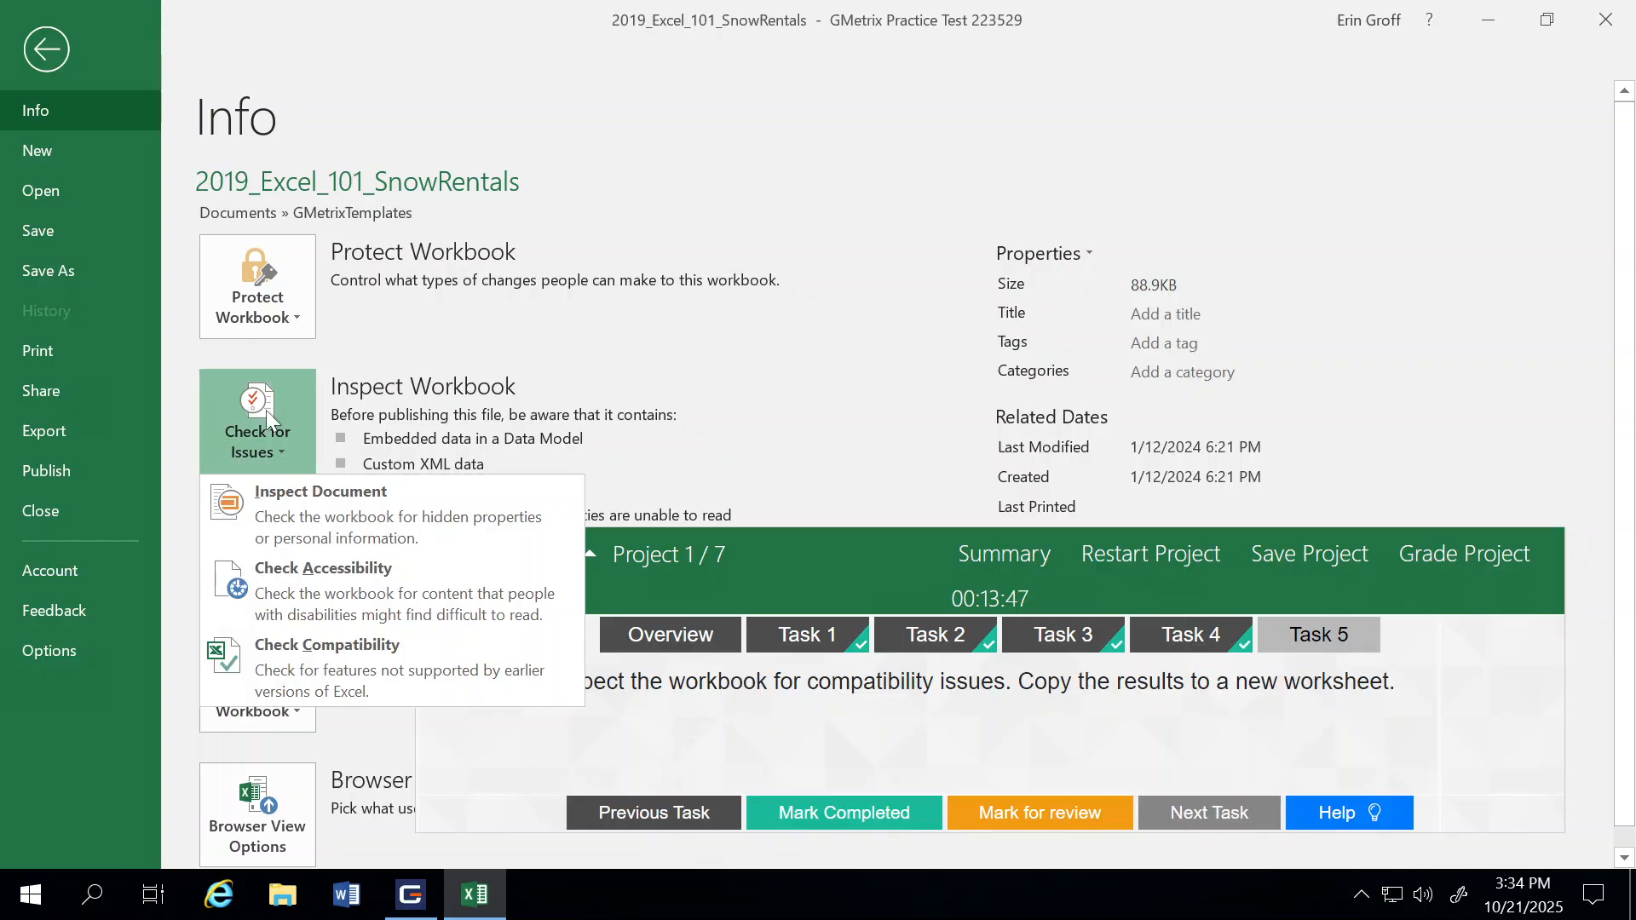
left_click(308, 669)
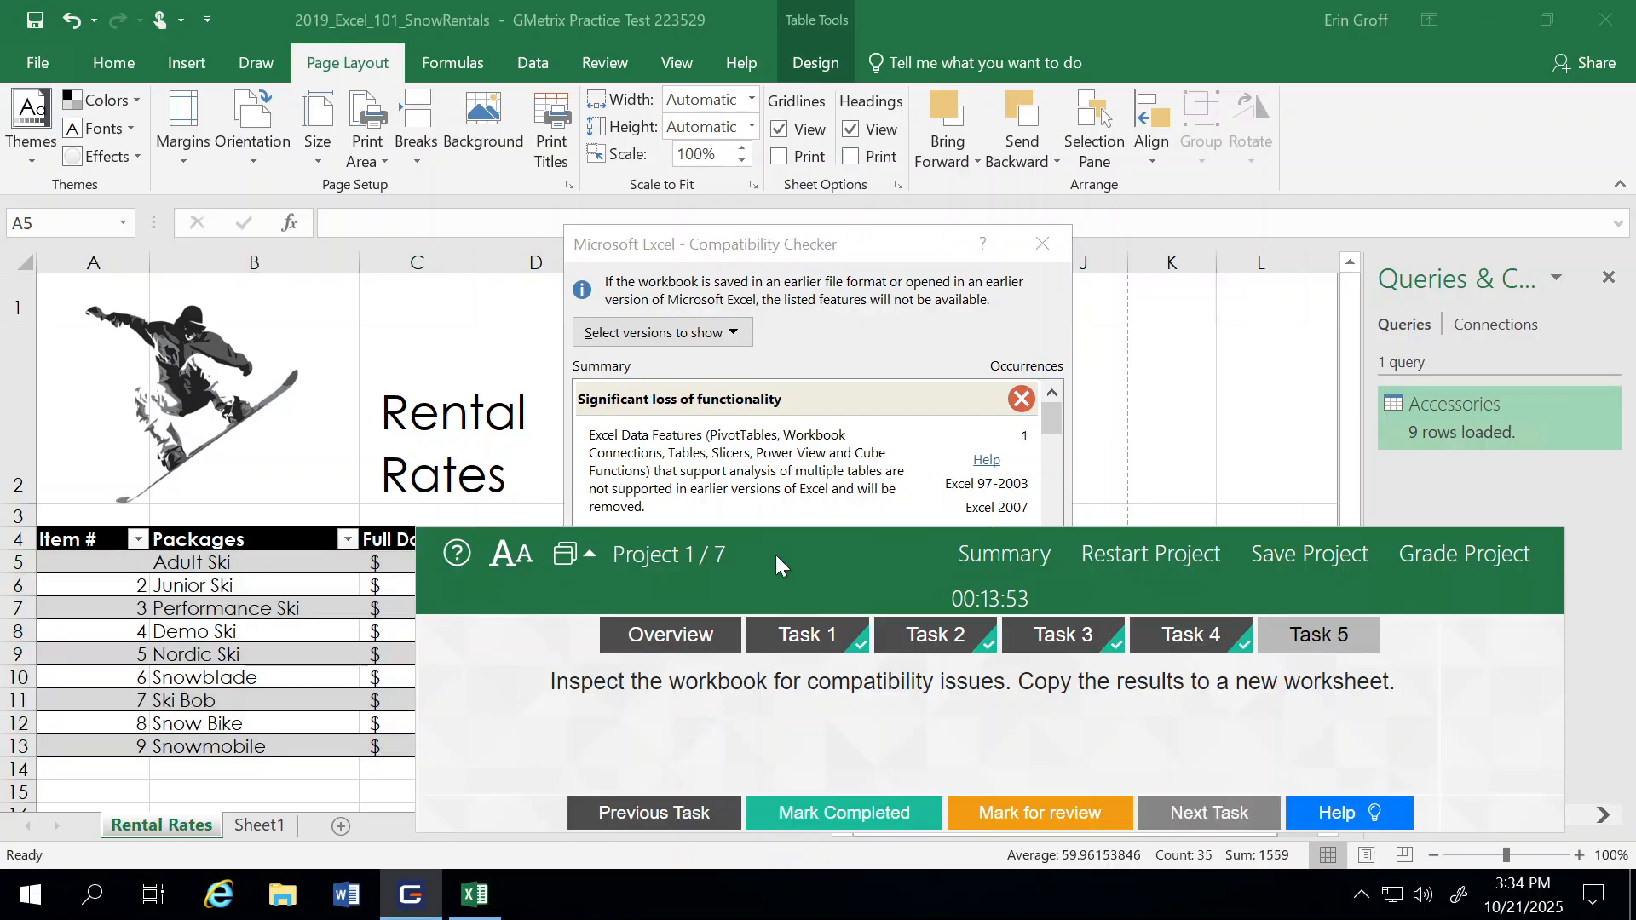
left_click_drag(776, 554, 785, 758)
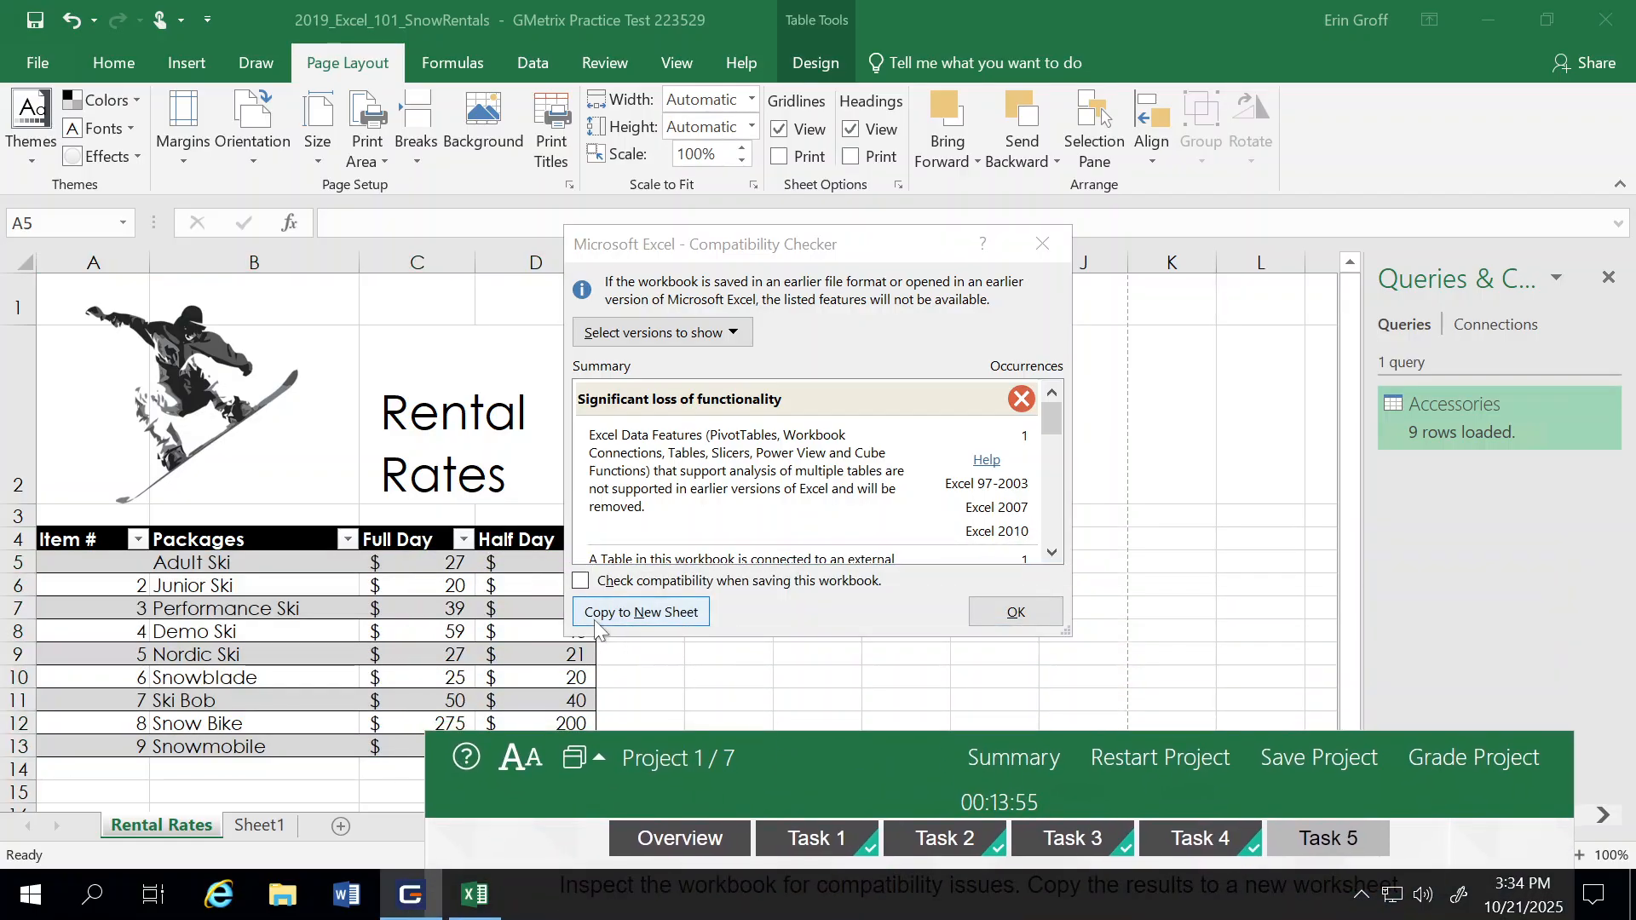
left_click(635, 615)
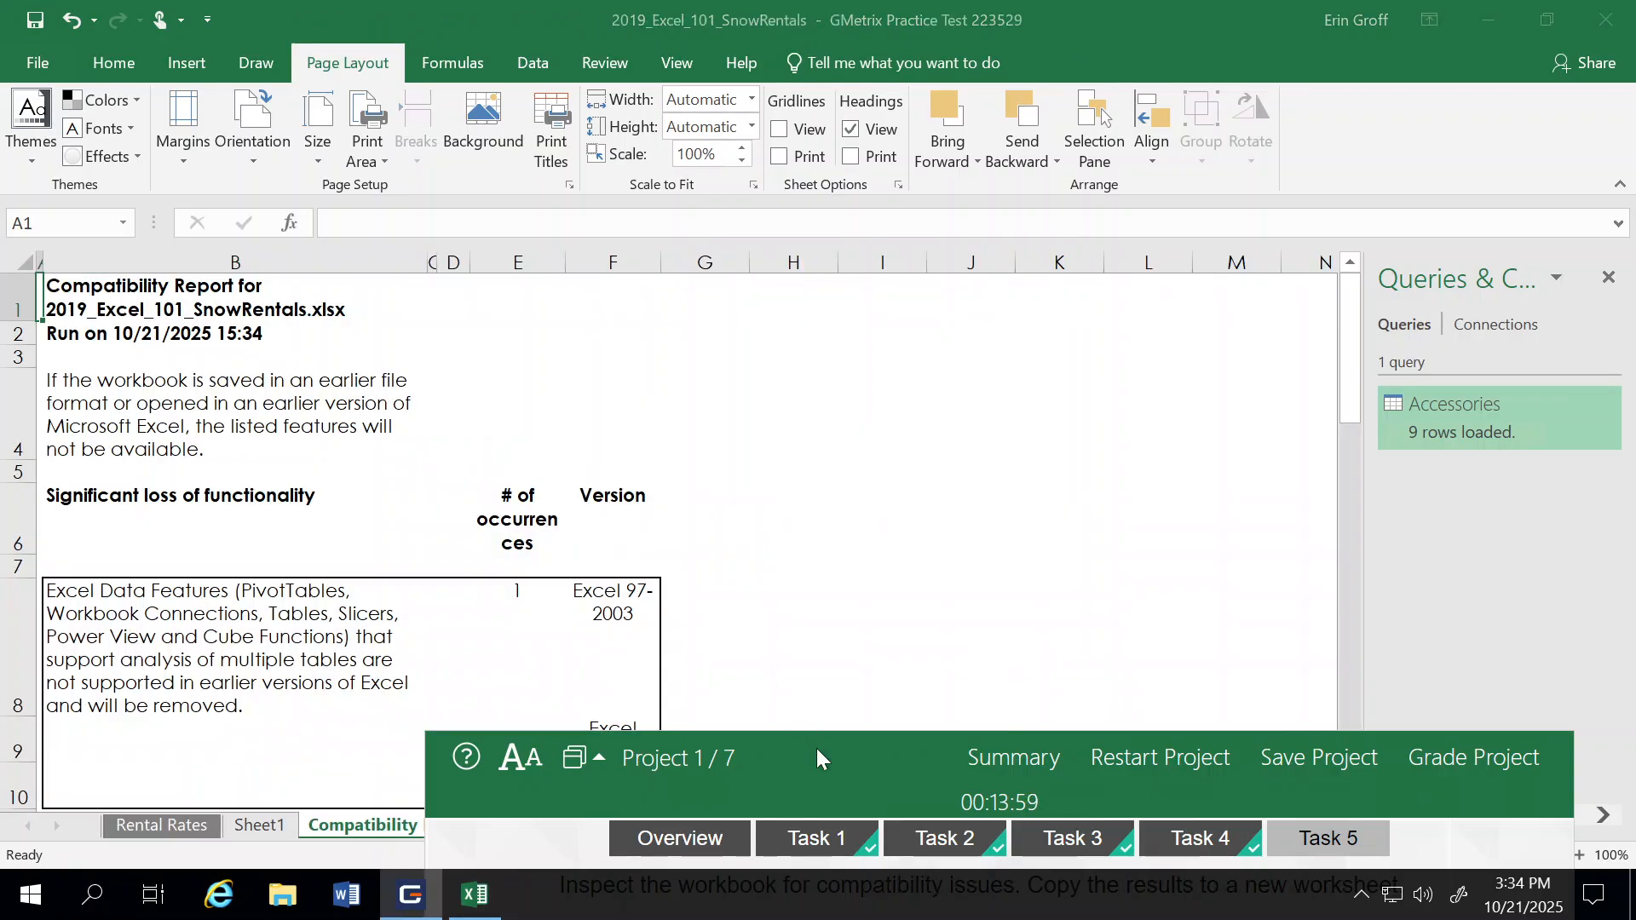
Step: Mark Task 5 as completed, then grade Project 1 and continue to Project 2
left_click_drag(816, 748, 699, 279)
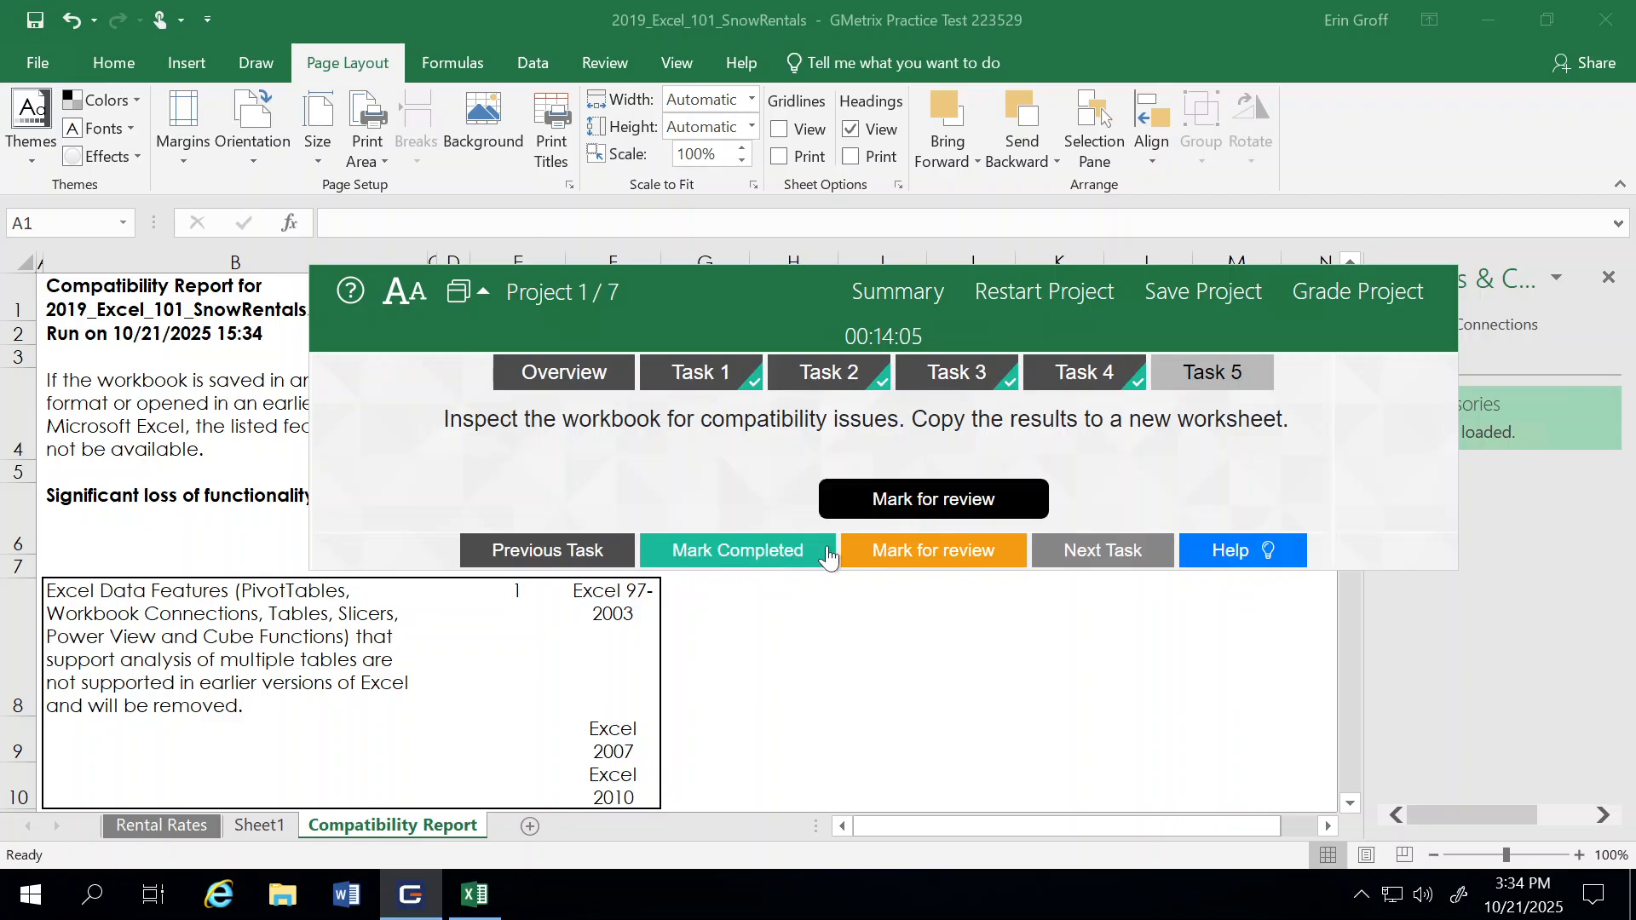
left_click(750, 552)
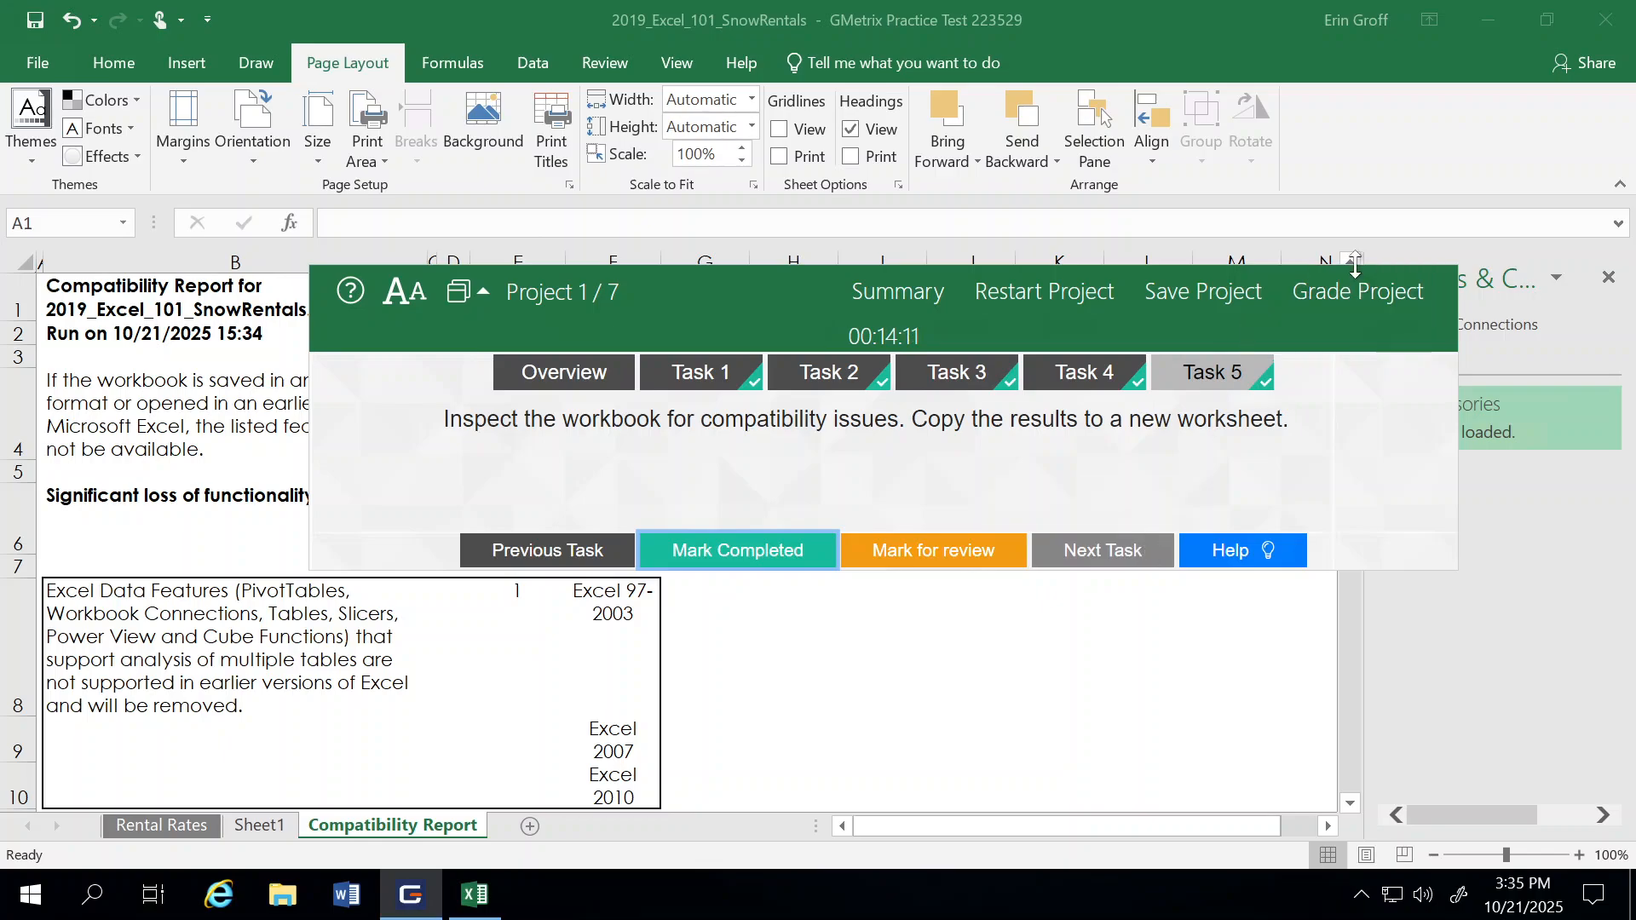
left_click(1358, 293)
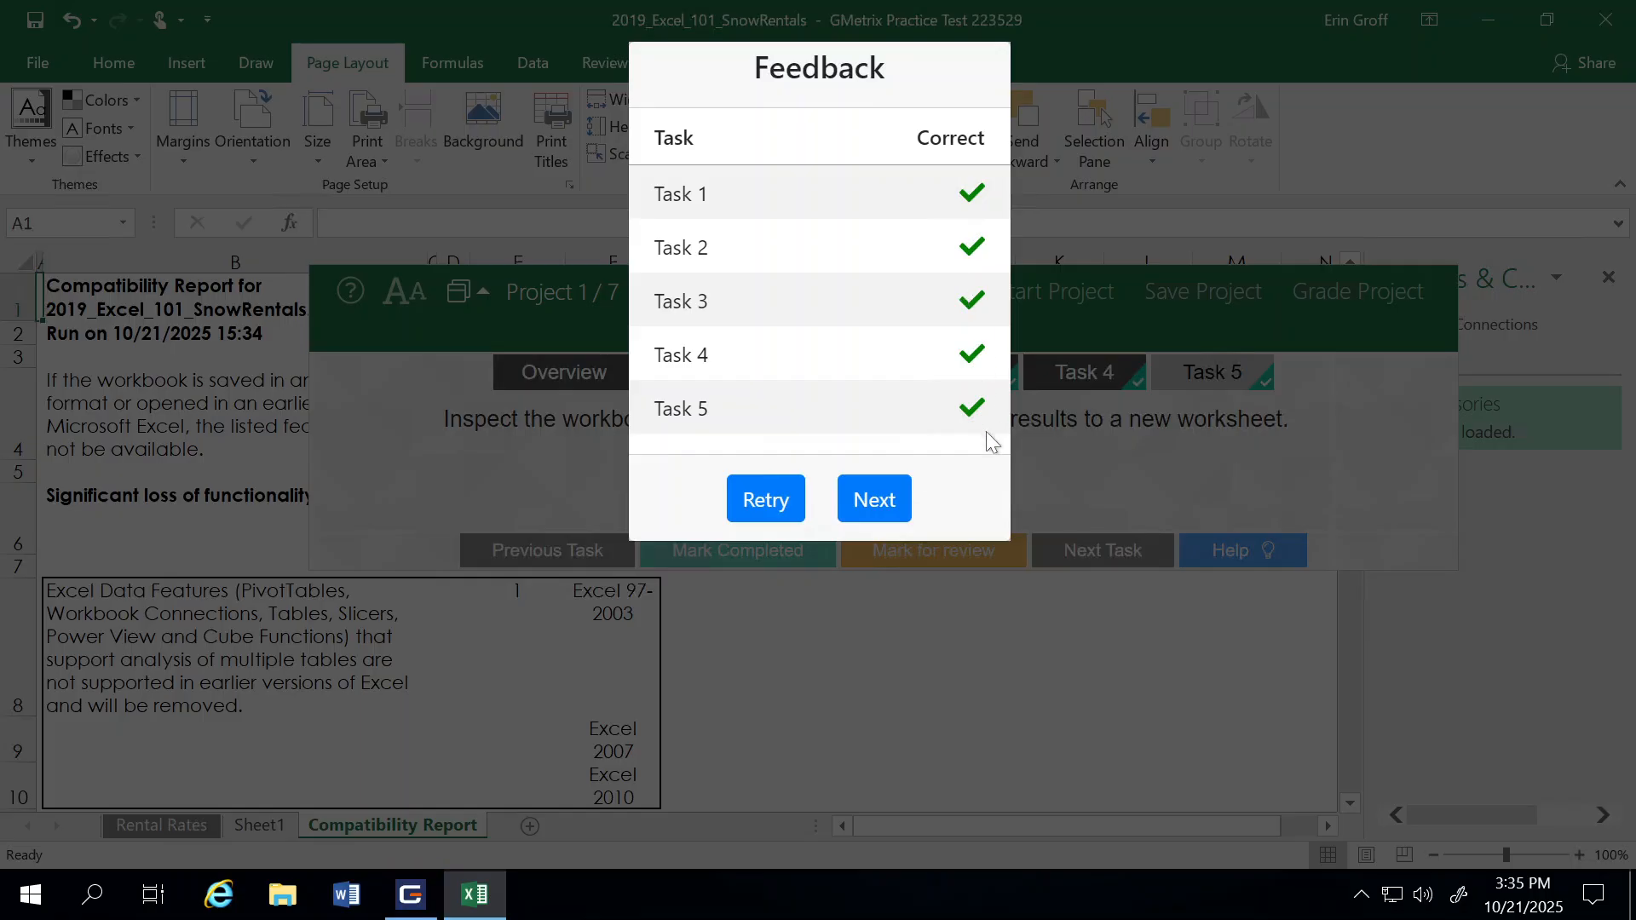
left_click(869, 500)
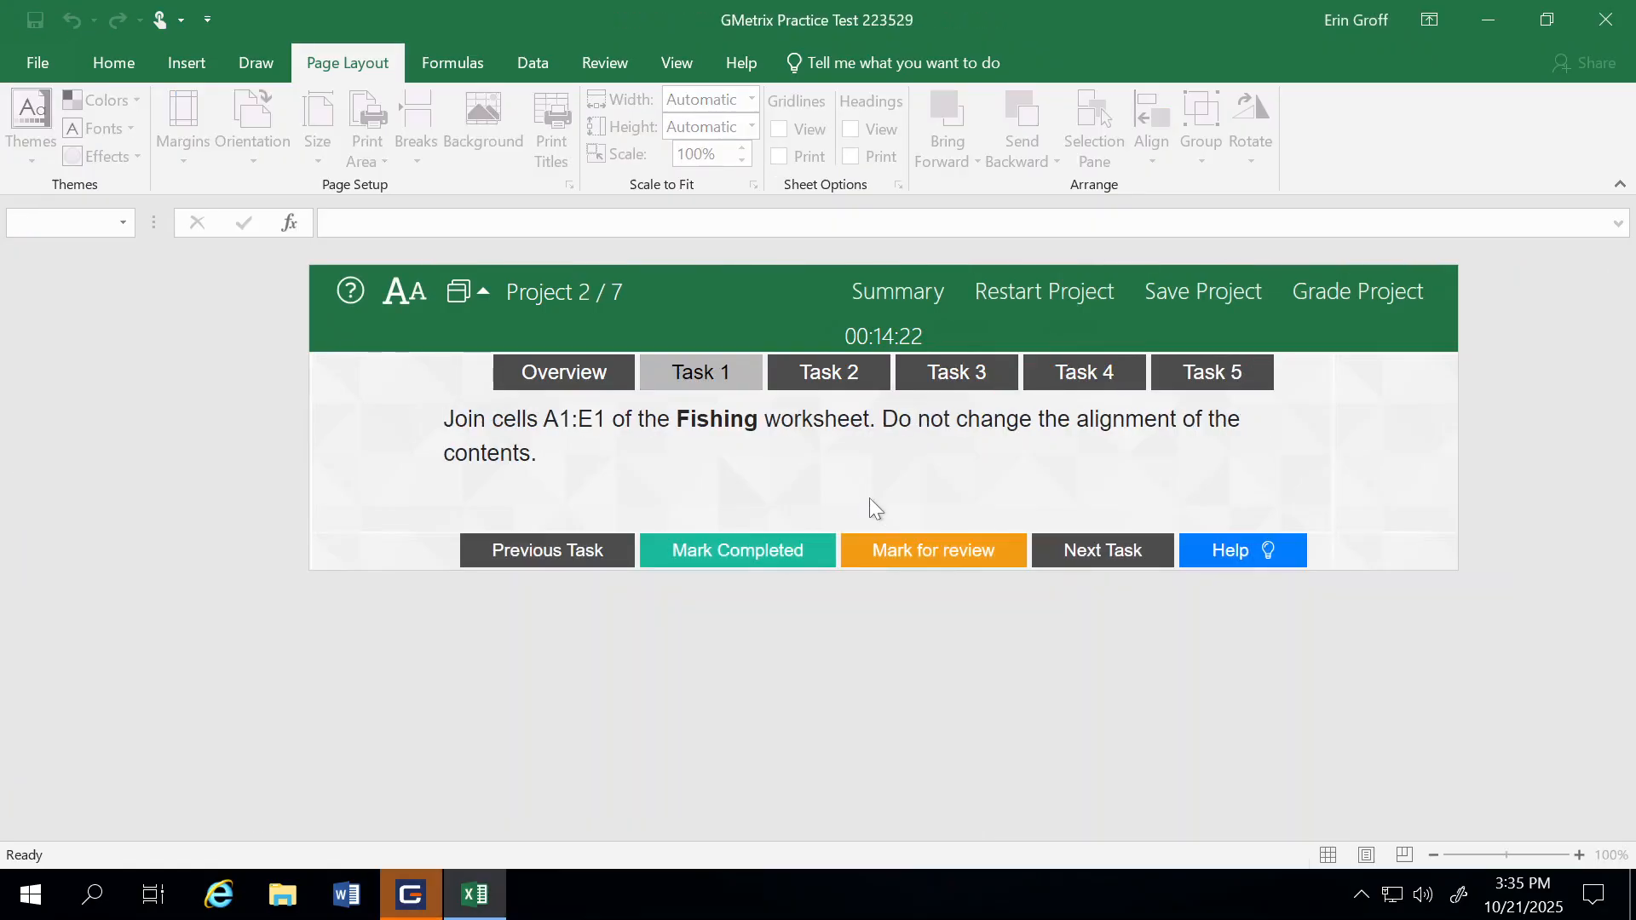
Step: Move the task window below the worksheet title and bring up the Task 1 instructions of Project 2
left_click_drag(794, 285, 951, 525)
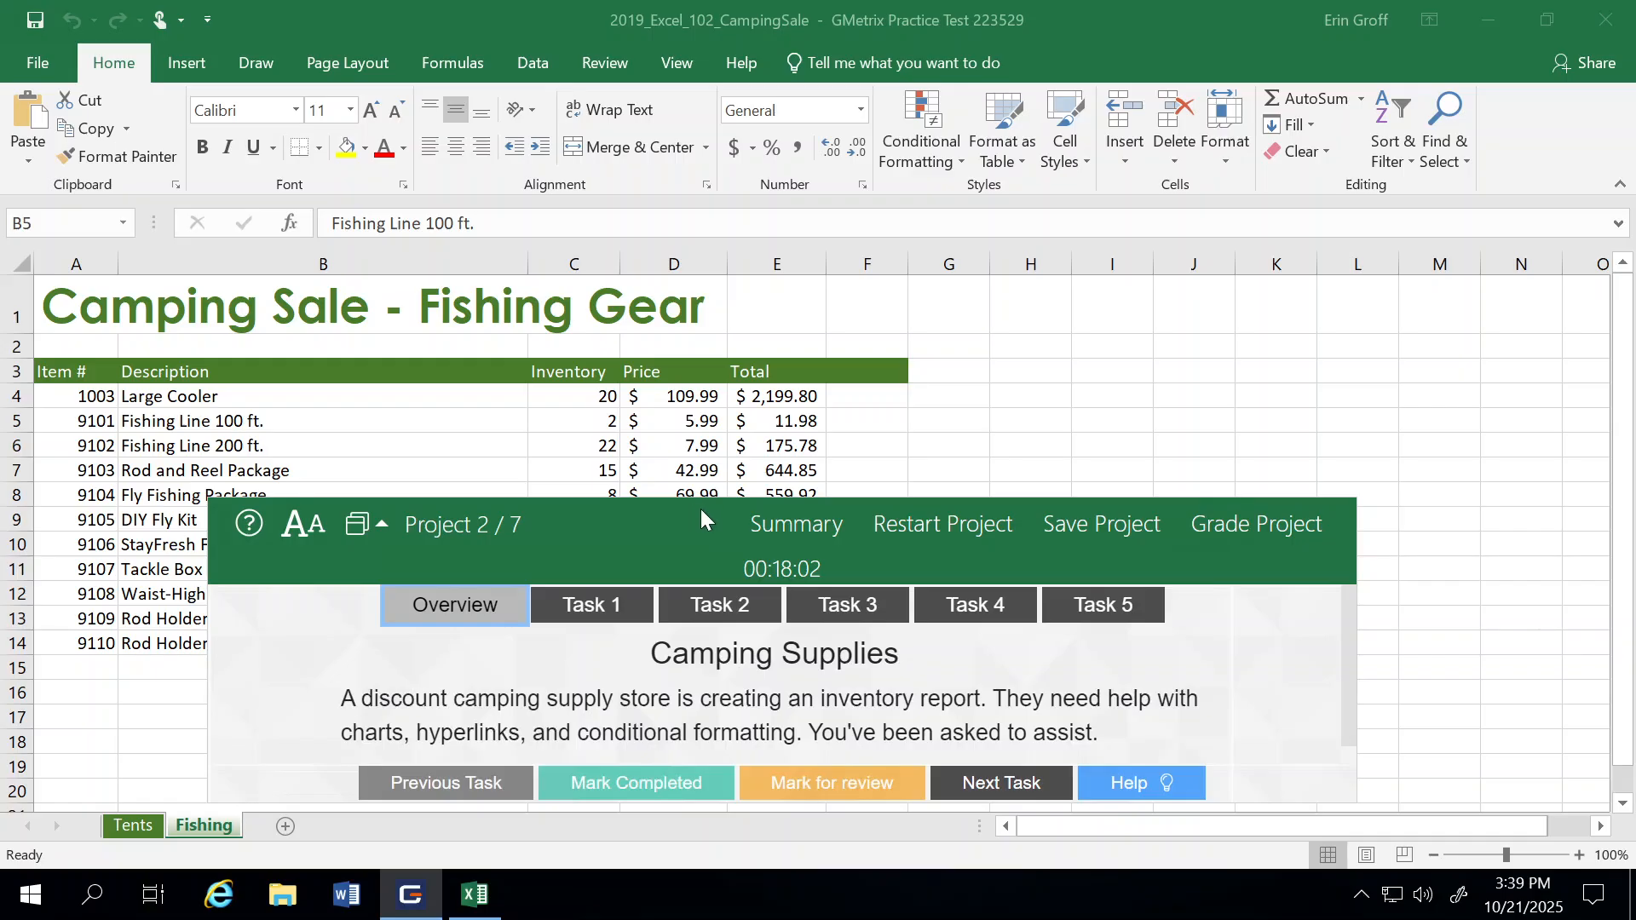
left_click_drag(700, 511, 870, 520)
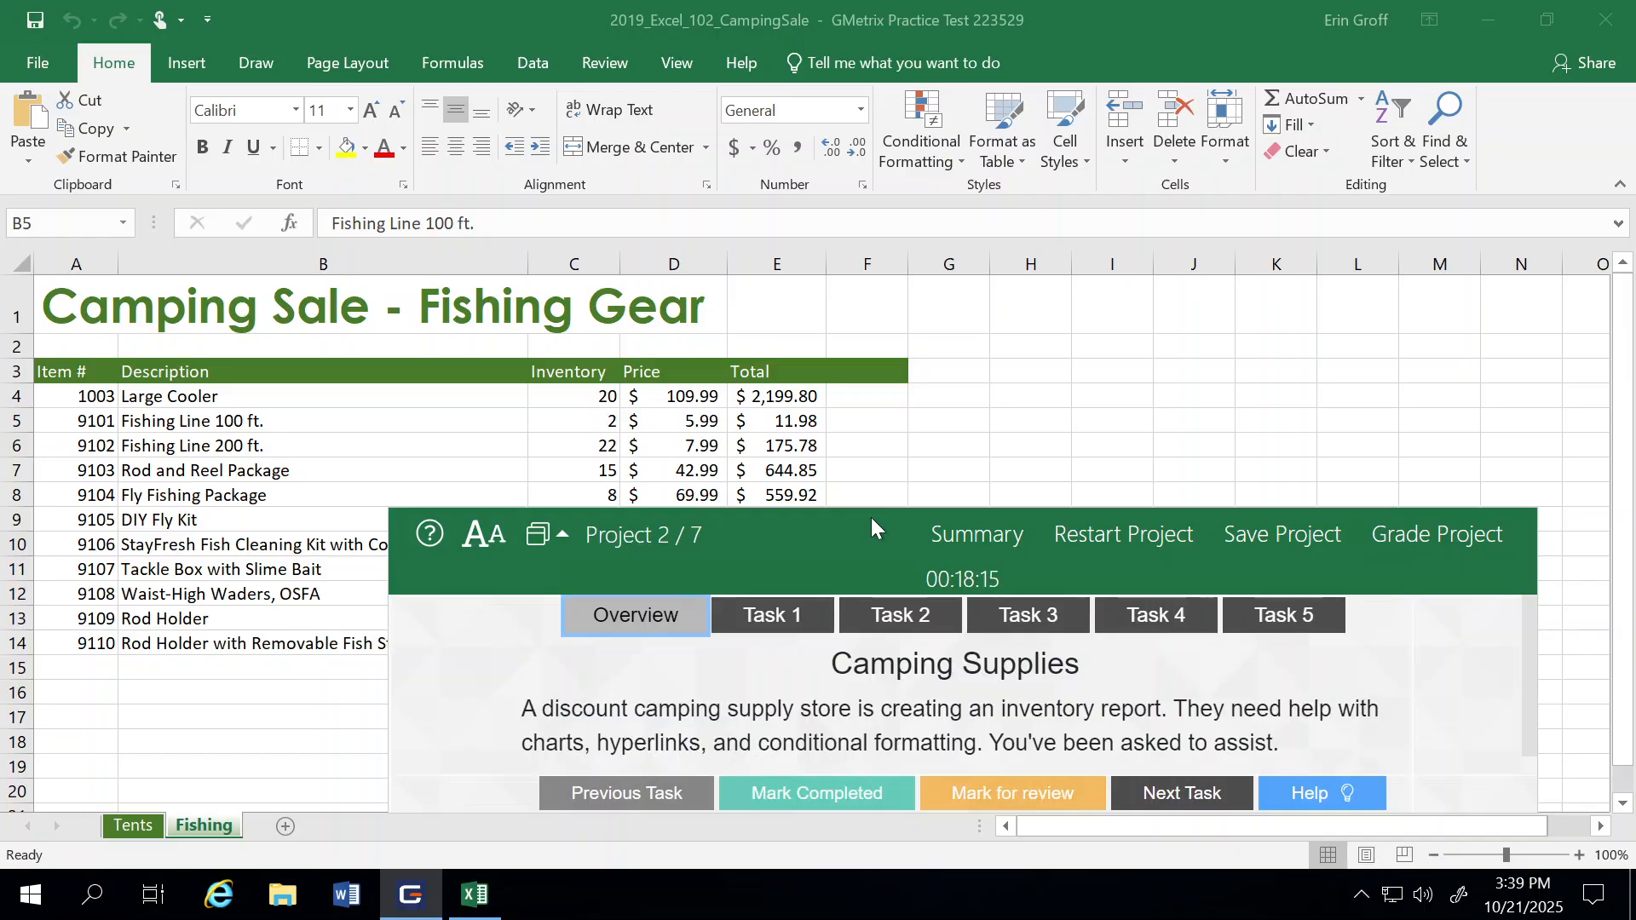
left_click(768, 615)
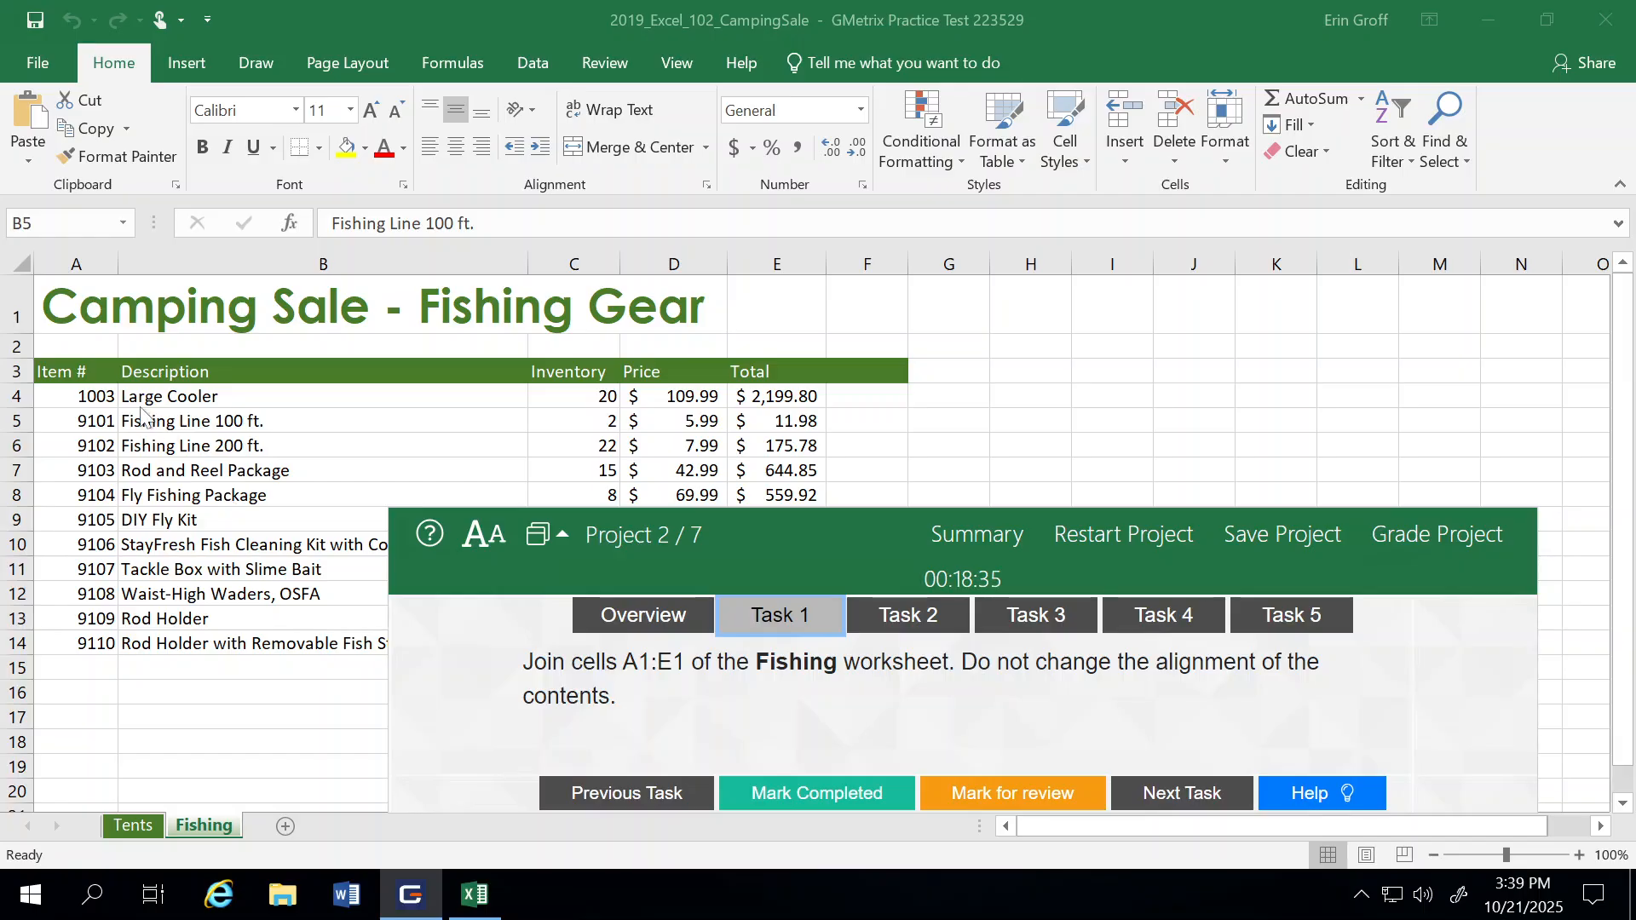
Step: Merge cells A1:E1 on the Fishing worksheet without centering and mark Task 1 as completed, advancing to Task 2
left_click(56, 306)
left_click_drag(61, 307, 766, 311)
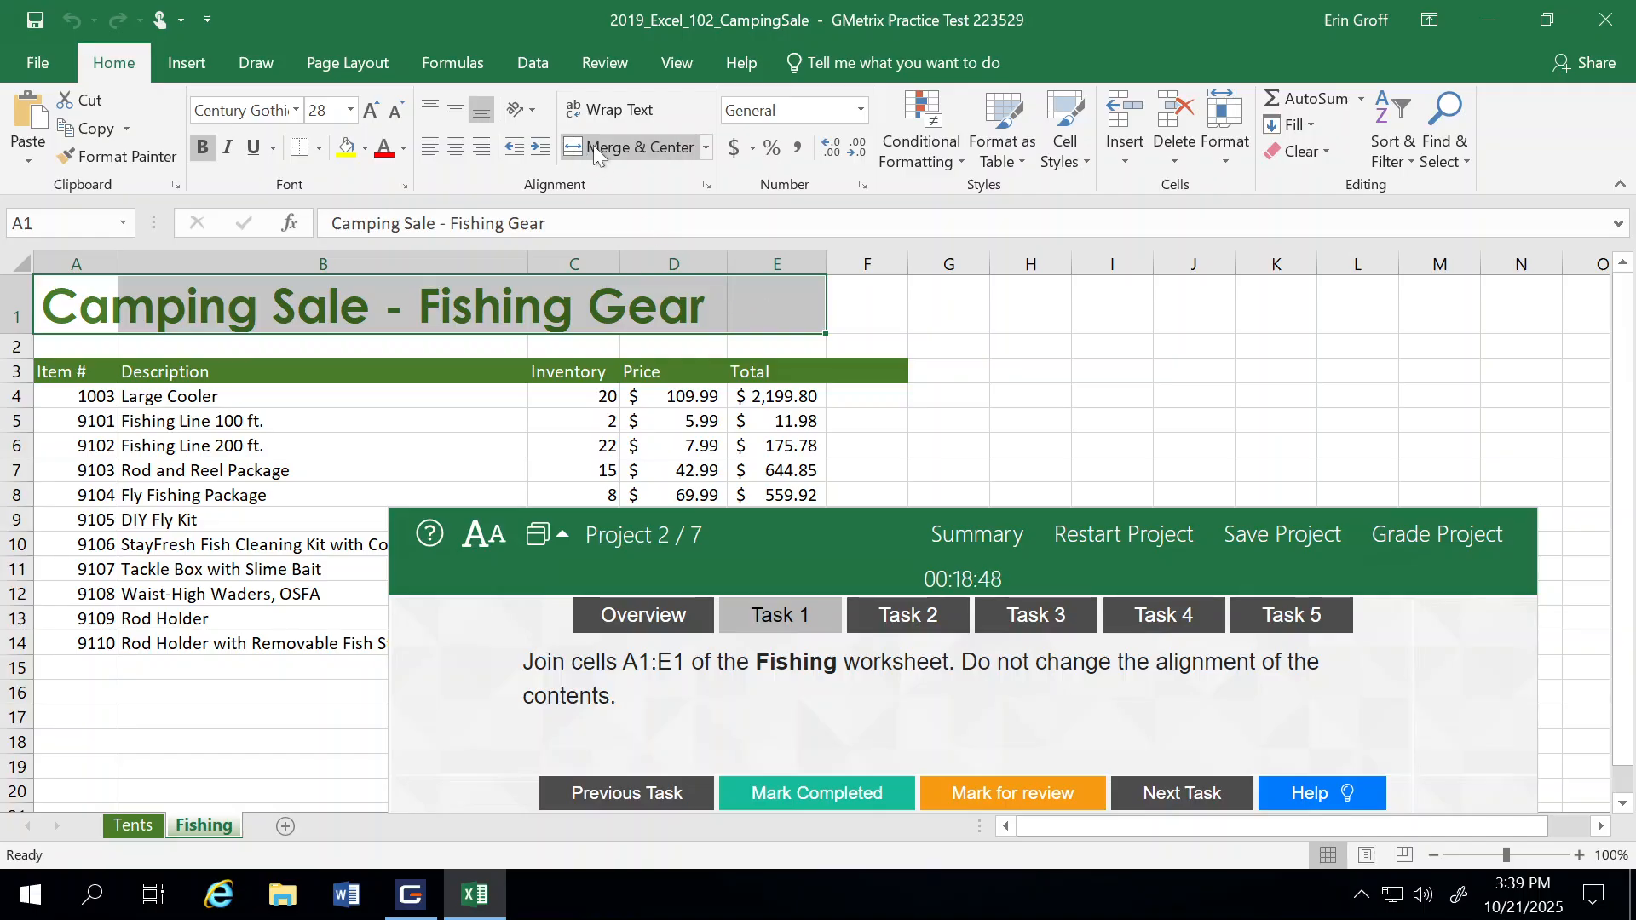
left_click(704, 146)
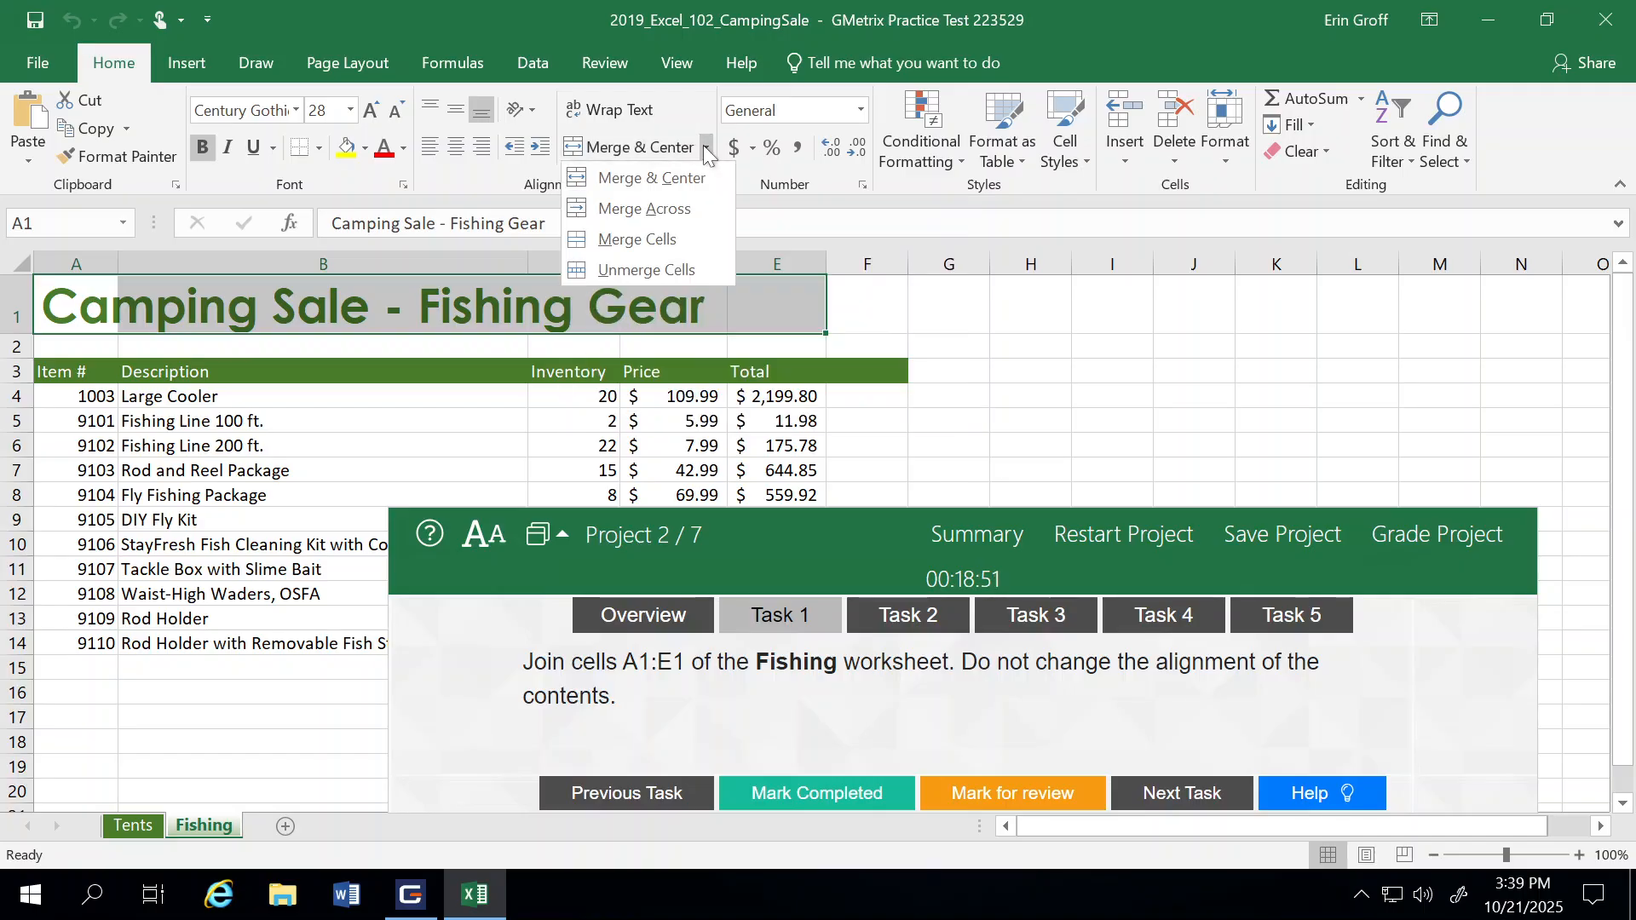
left_click(628, 239)
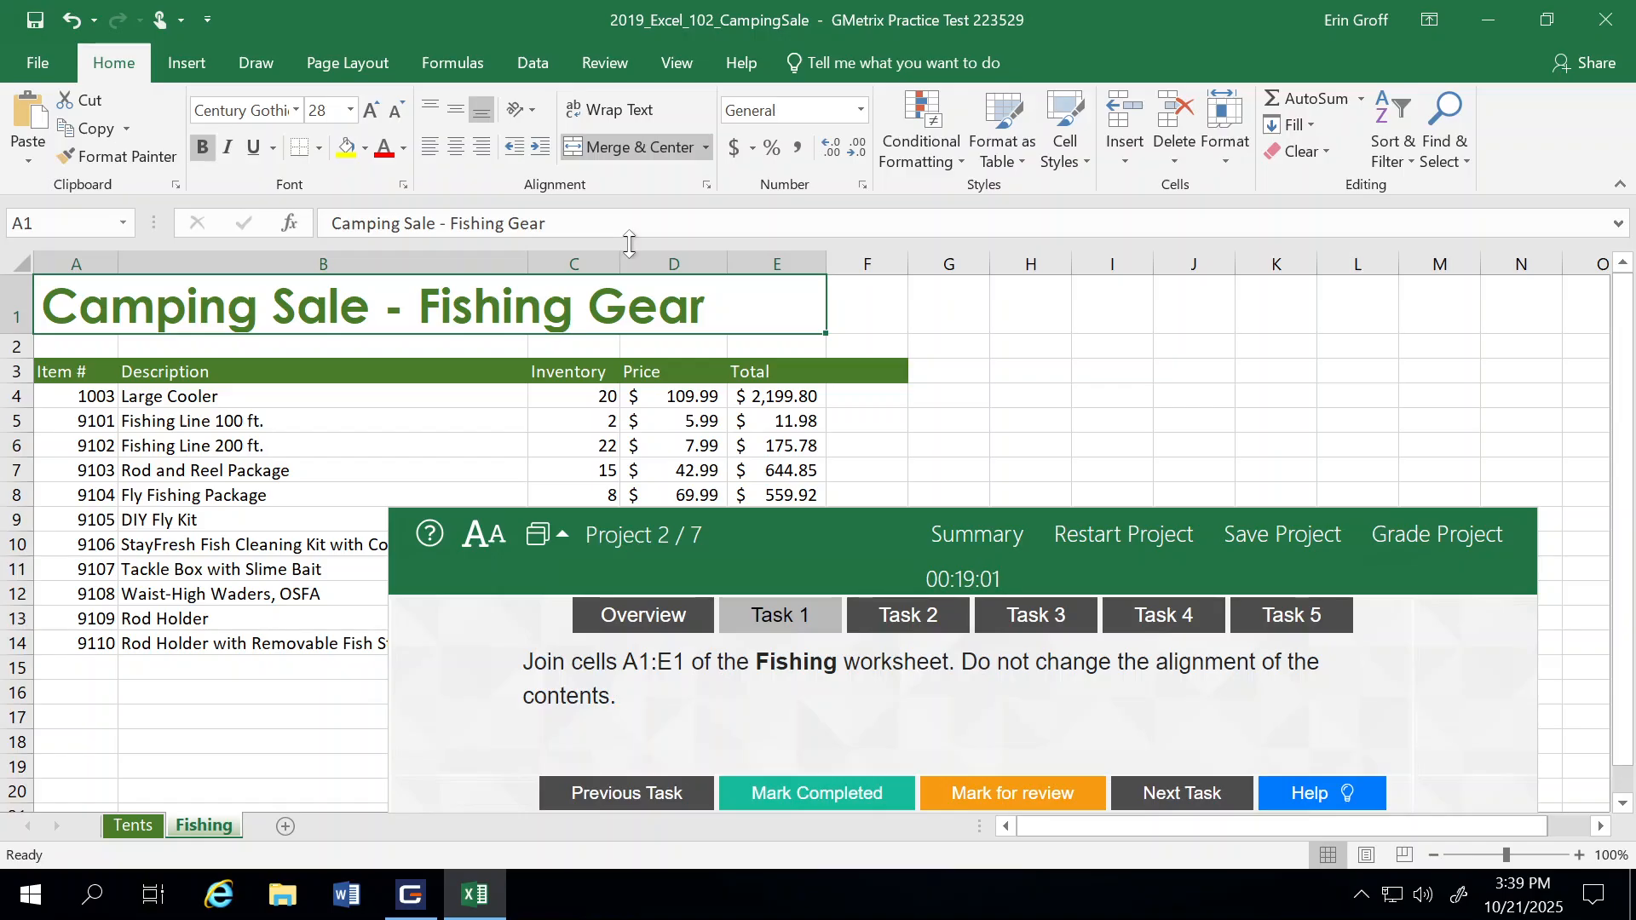
left_click(822, 791)
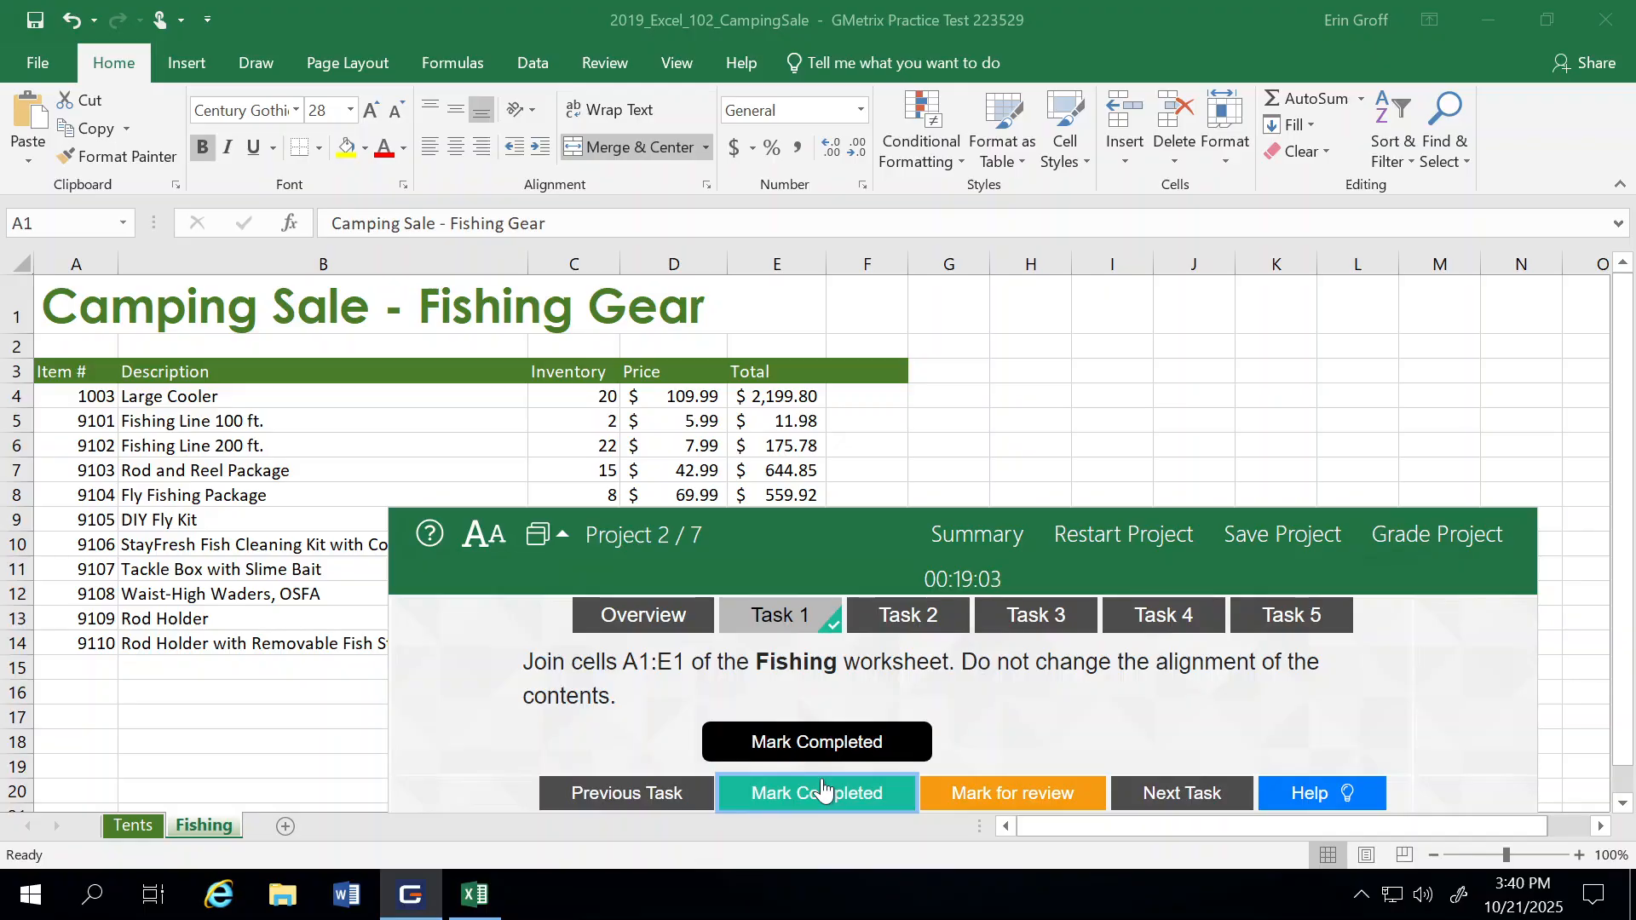
left_click(1166, 793)
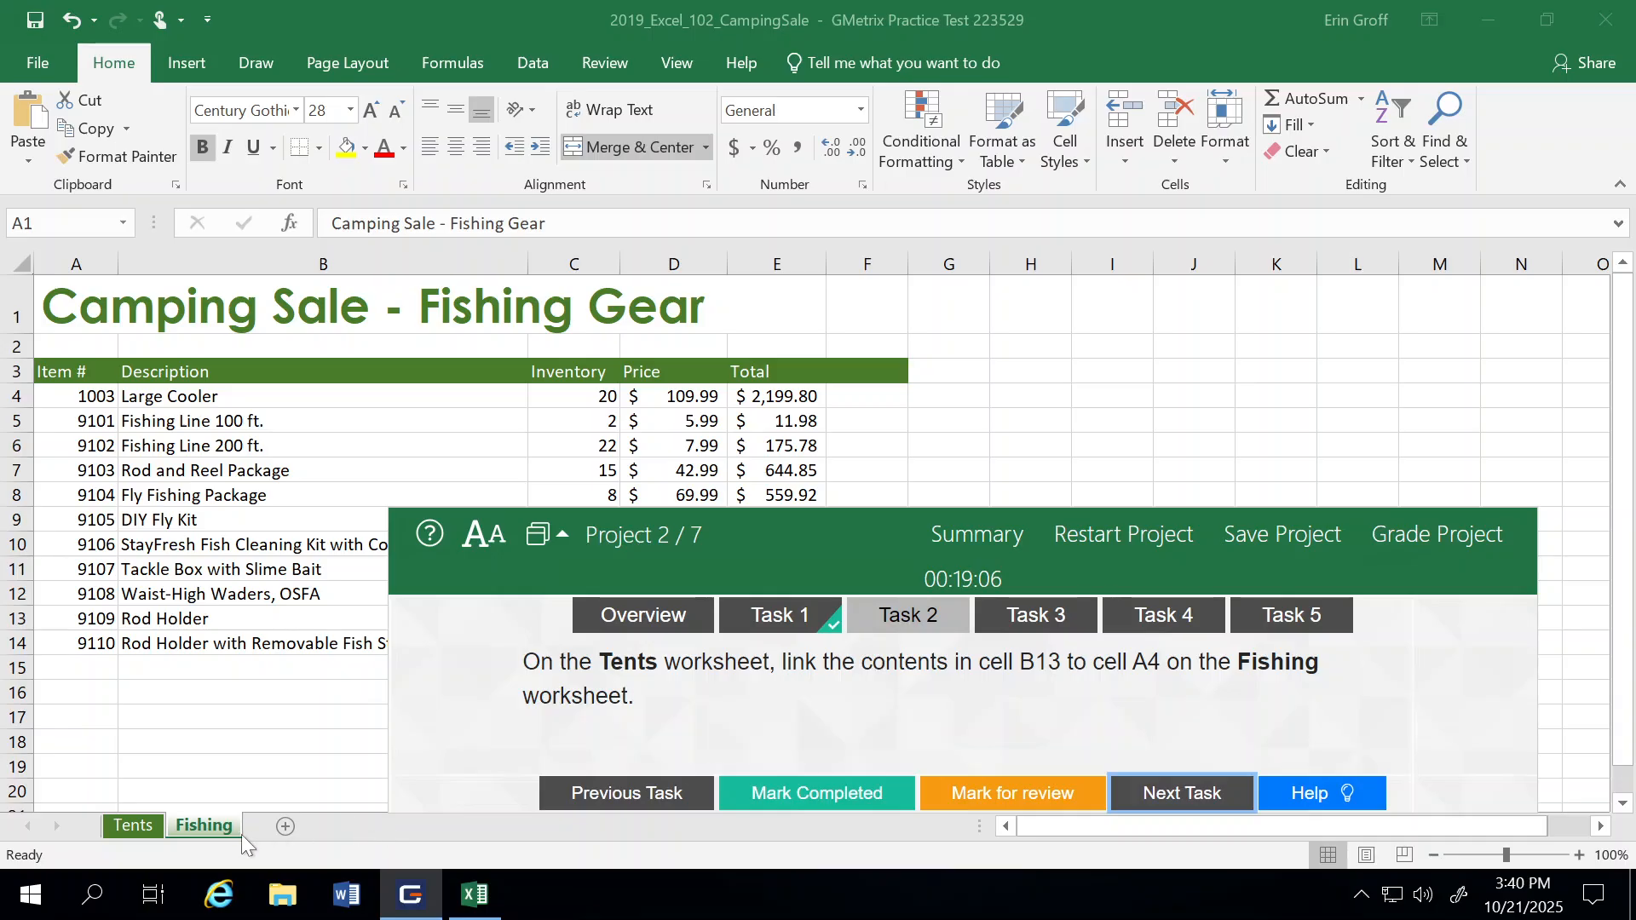
Step: Hyperlink cell B13 on the Tents worksheet to cell A4 of the Fishing worksheet and mark Task 2 as completed, advancing to Task 3
left_click(125, 825)
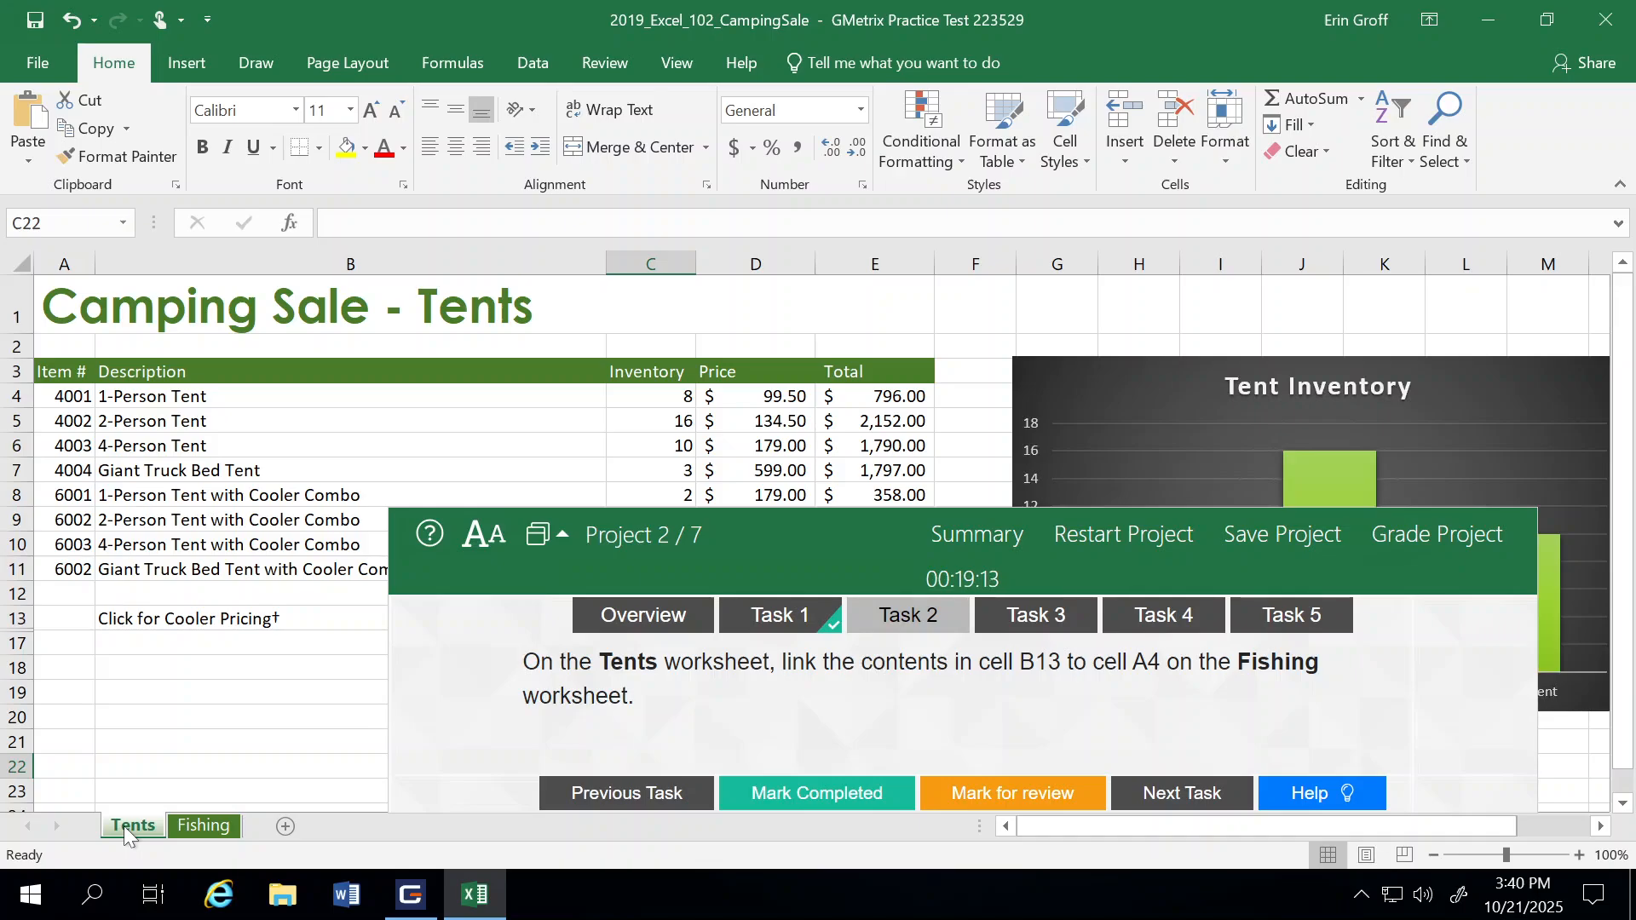
left_click(139, 616)
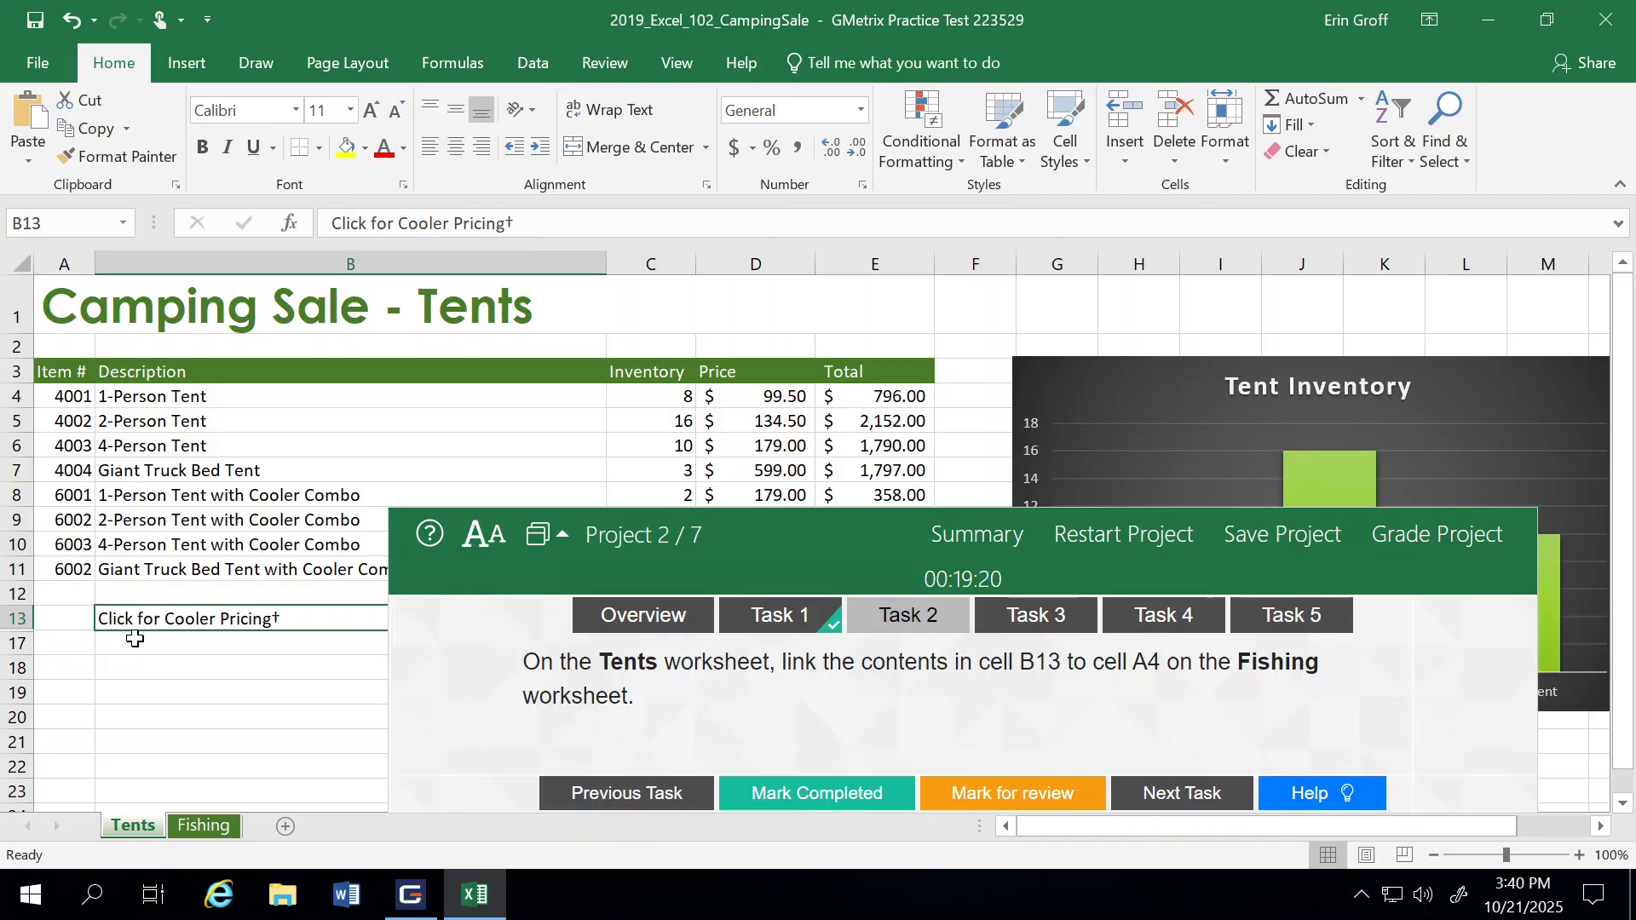
left_click(175, 68)
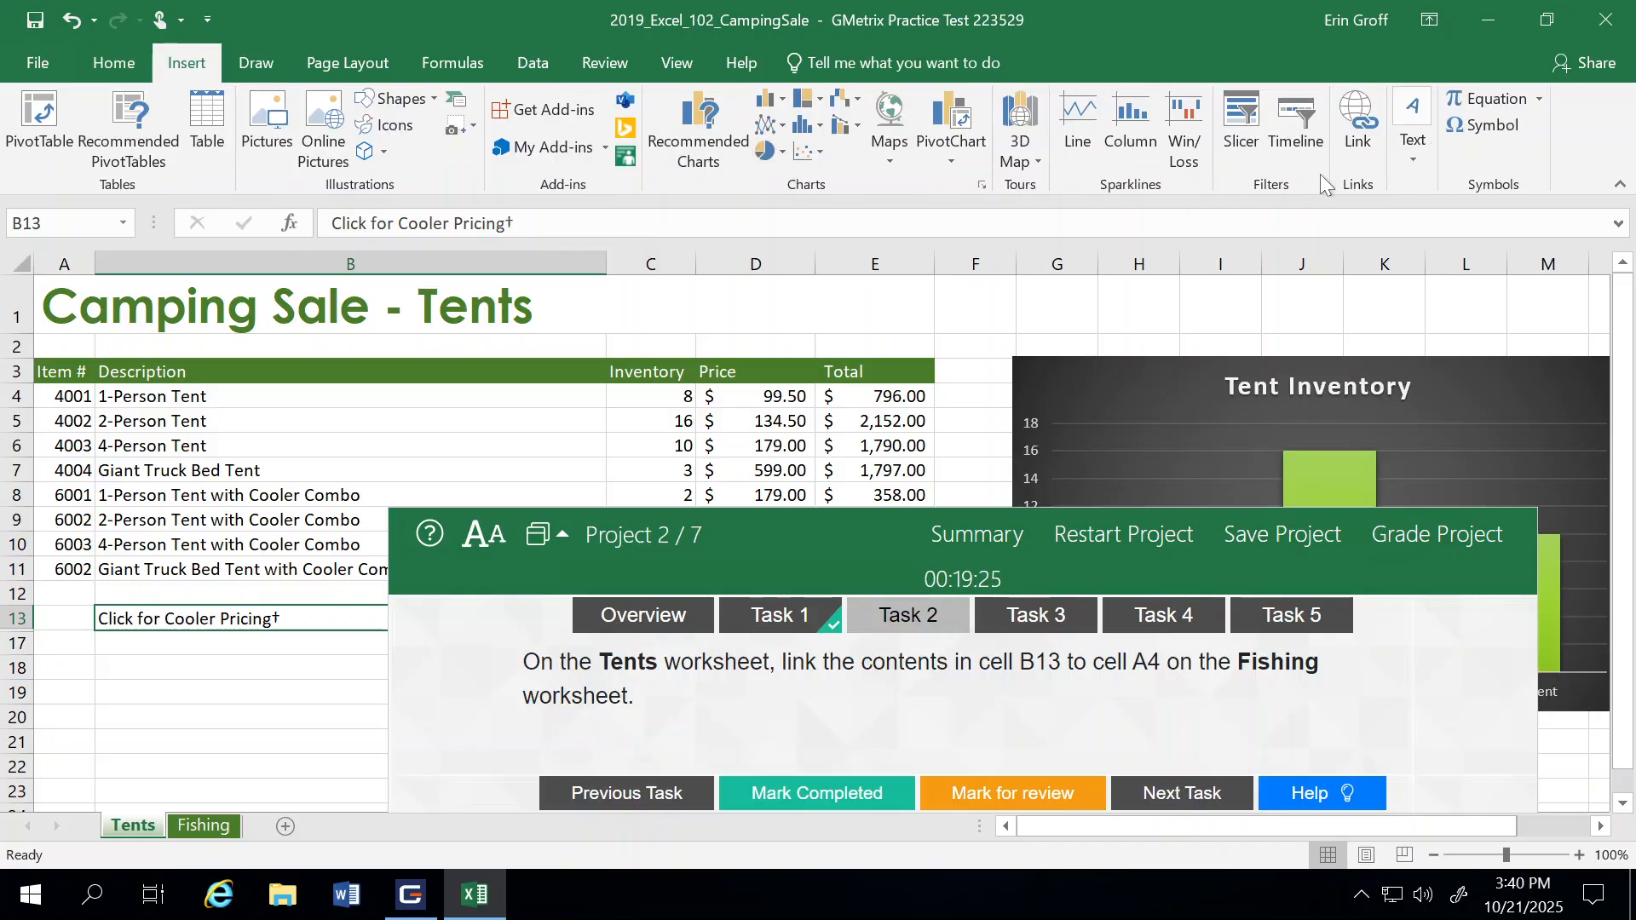
left_click(1363, 141)
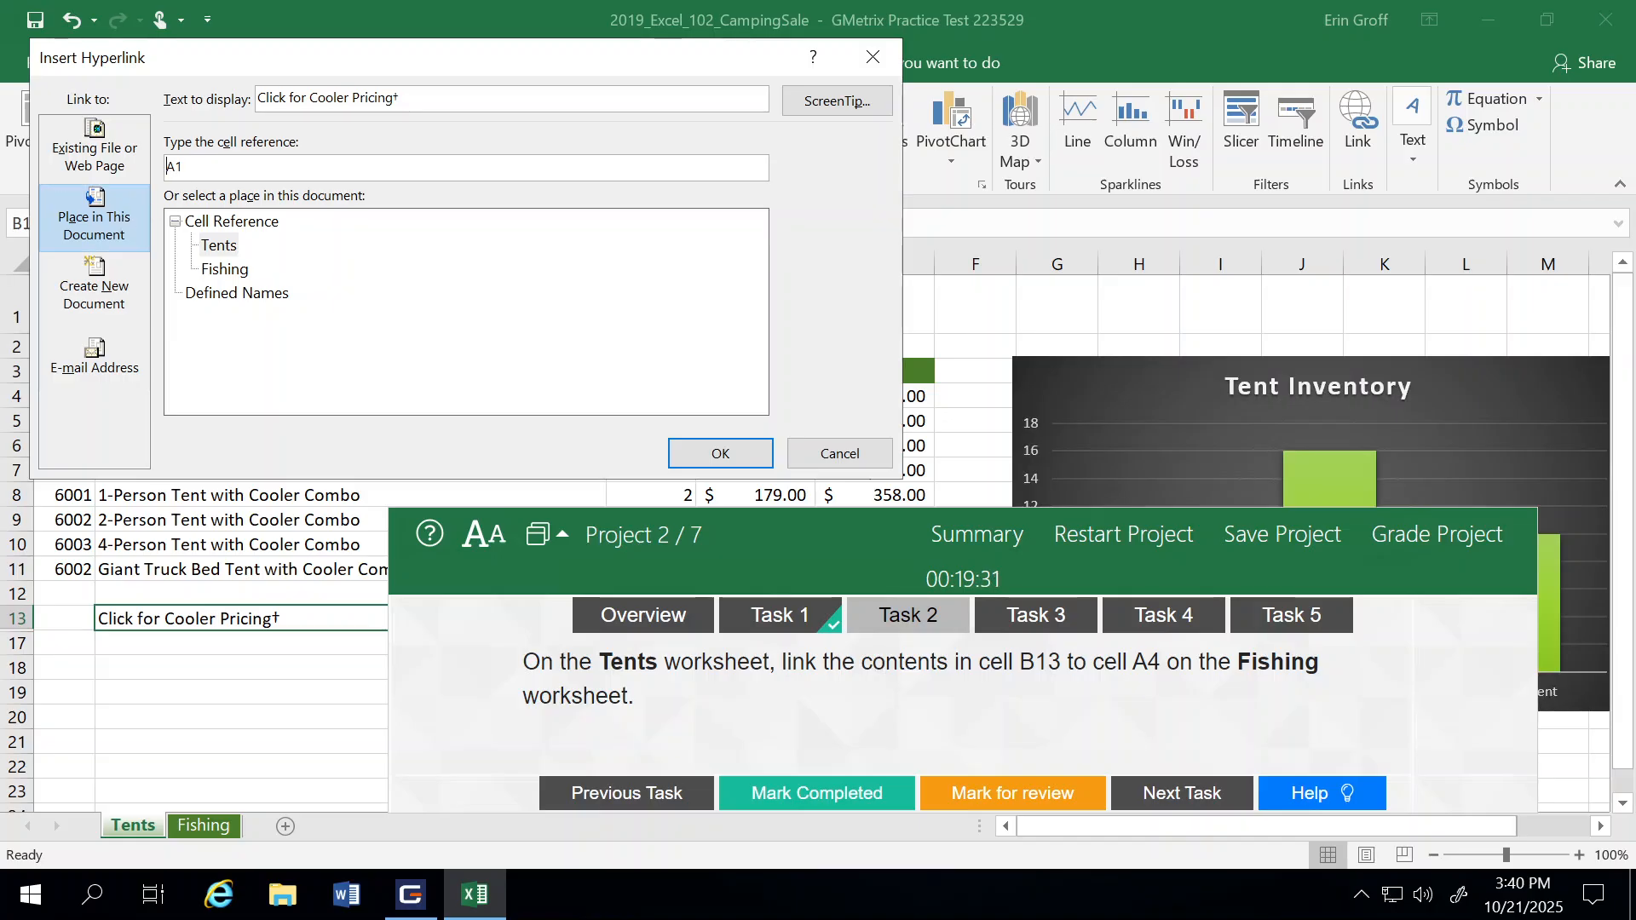
left_click_drag(175, 166, 182, 166)
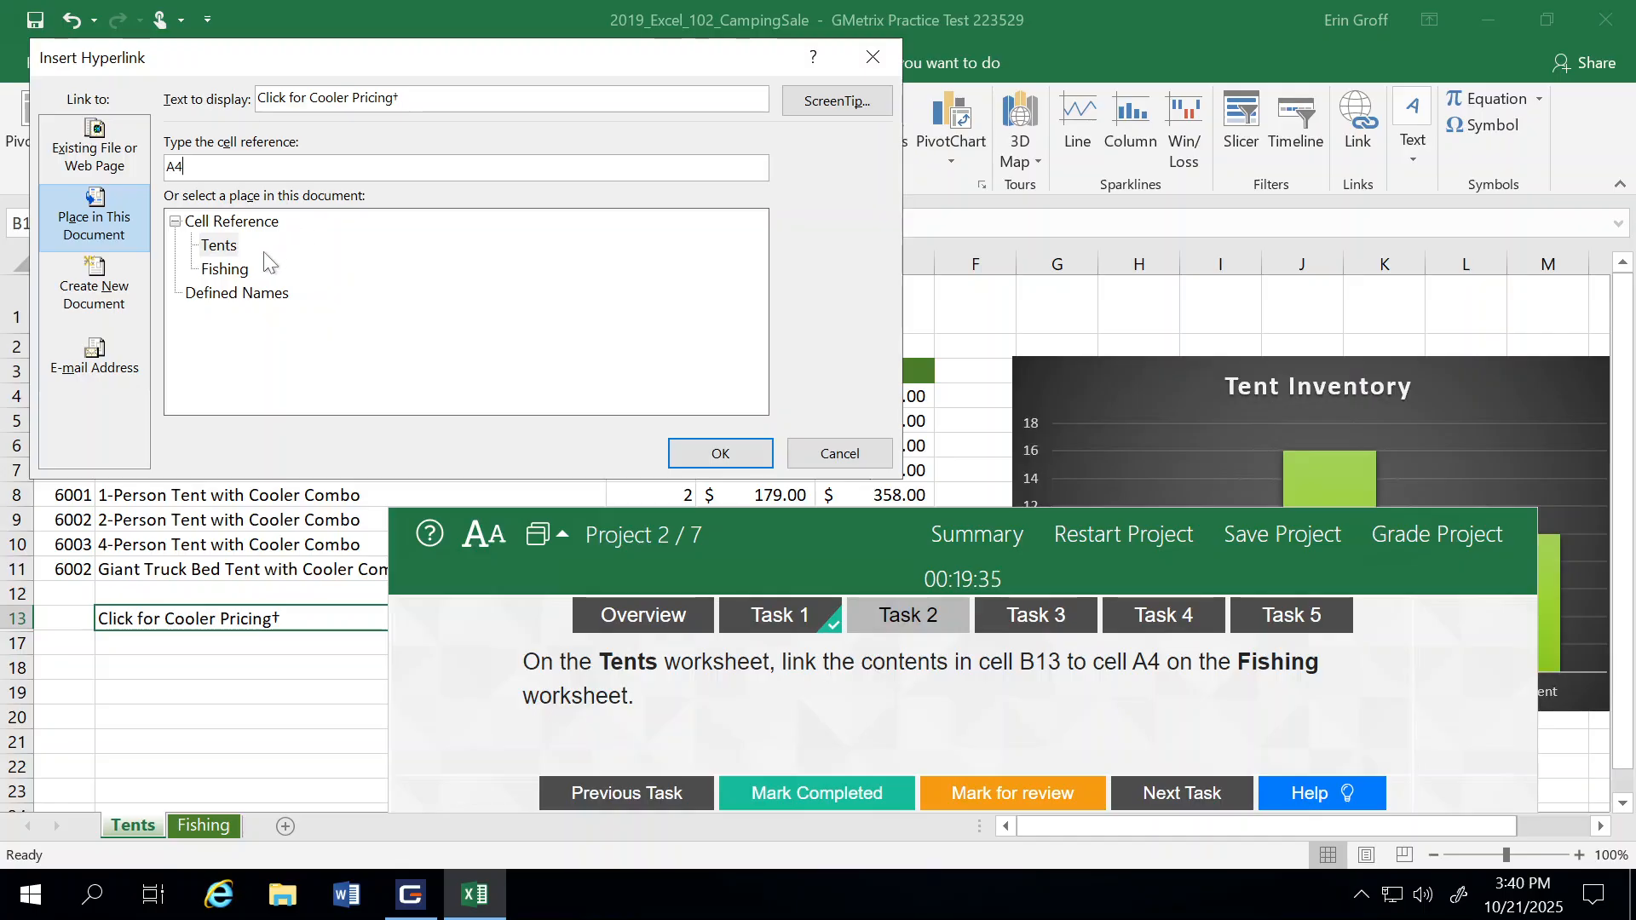
left_click(208, 275)
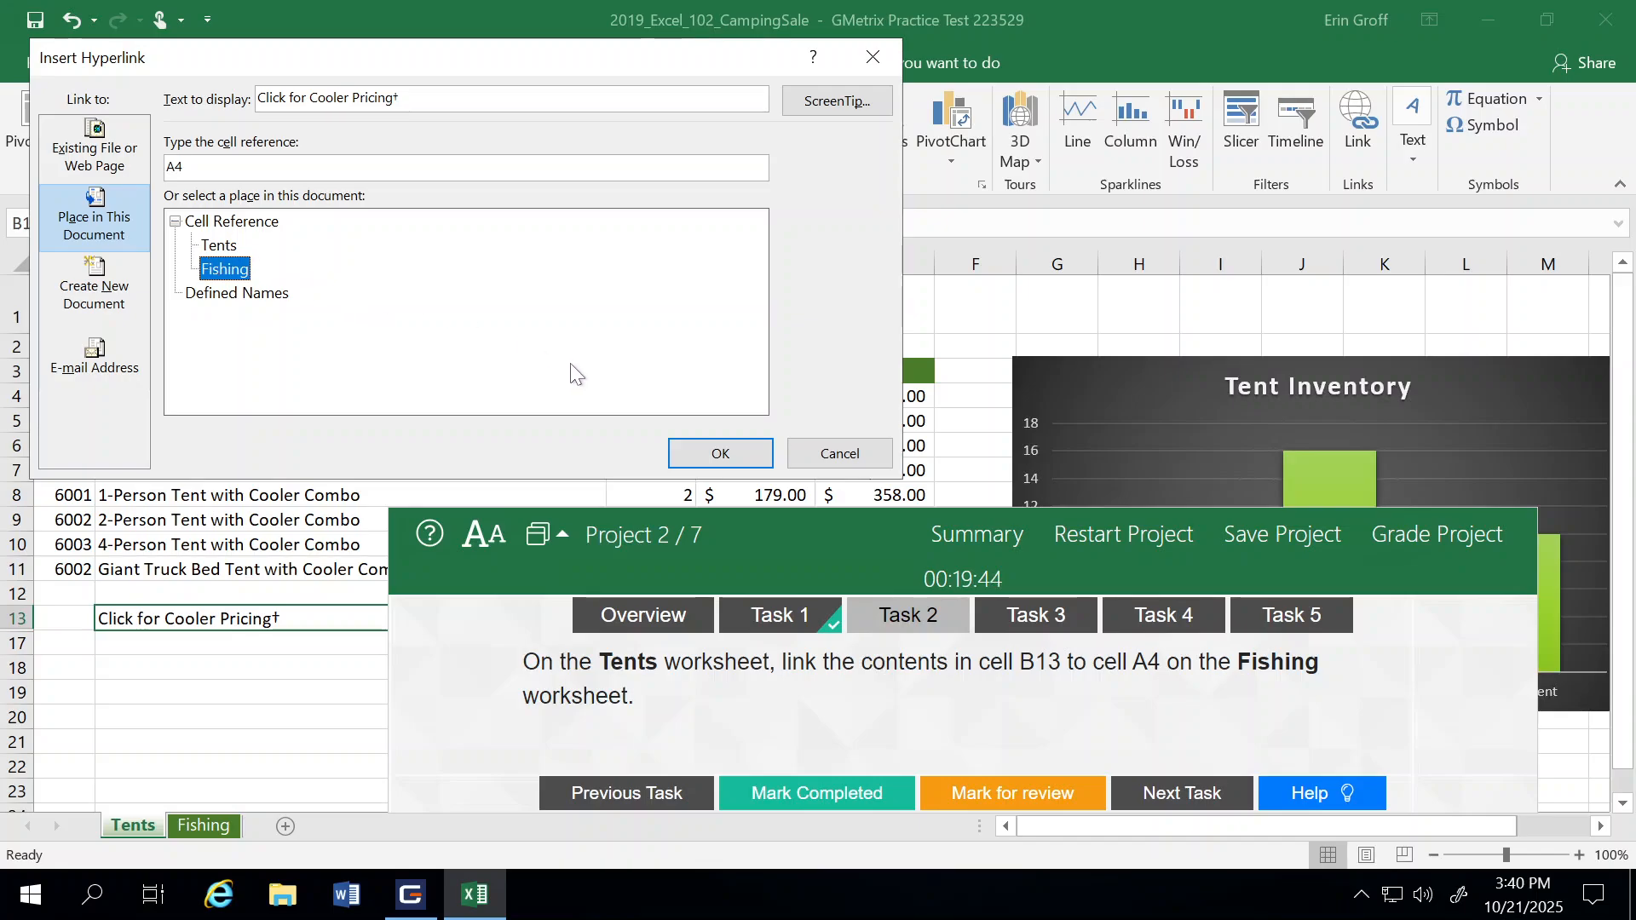
left_click(700, 456)
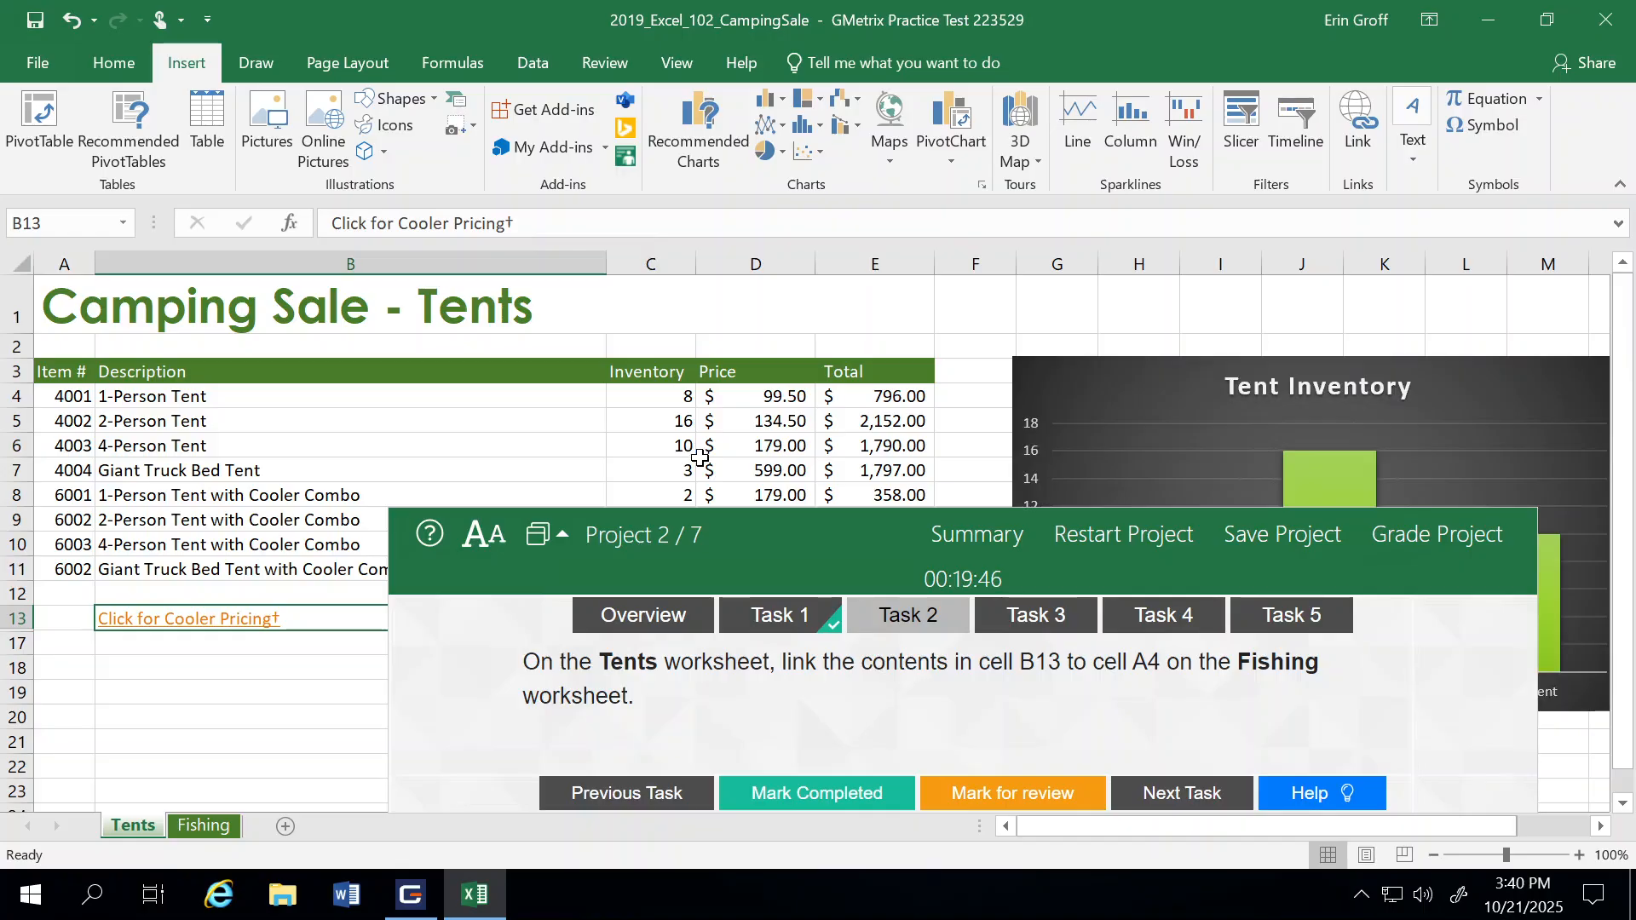
left_click(818, 793)
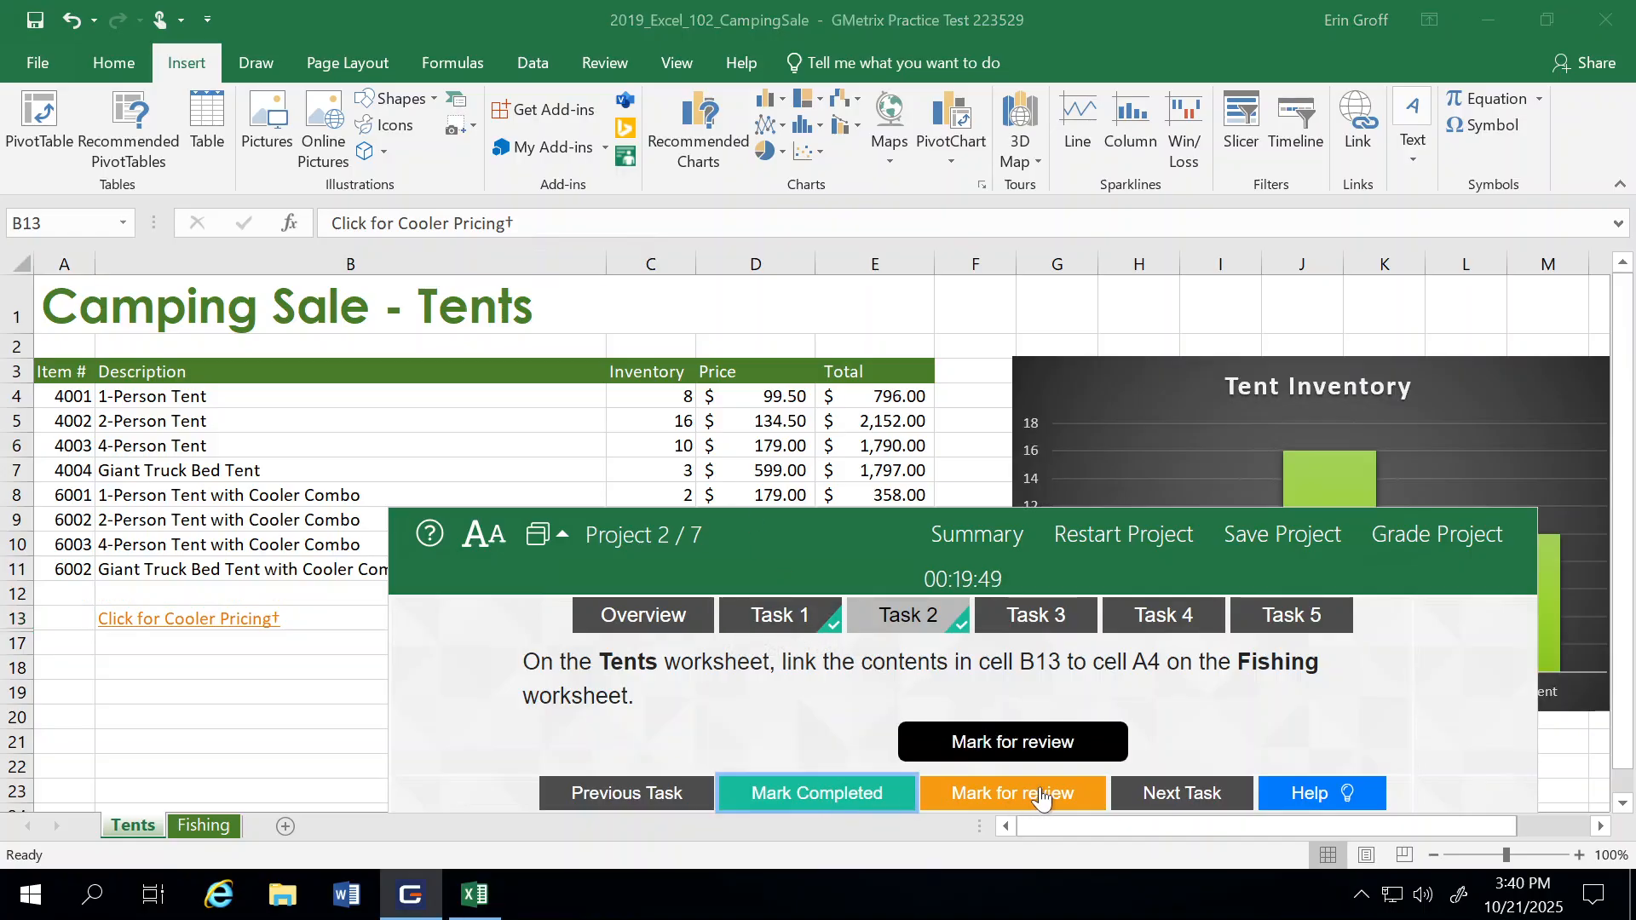
left_click(1183, 809)
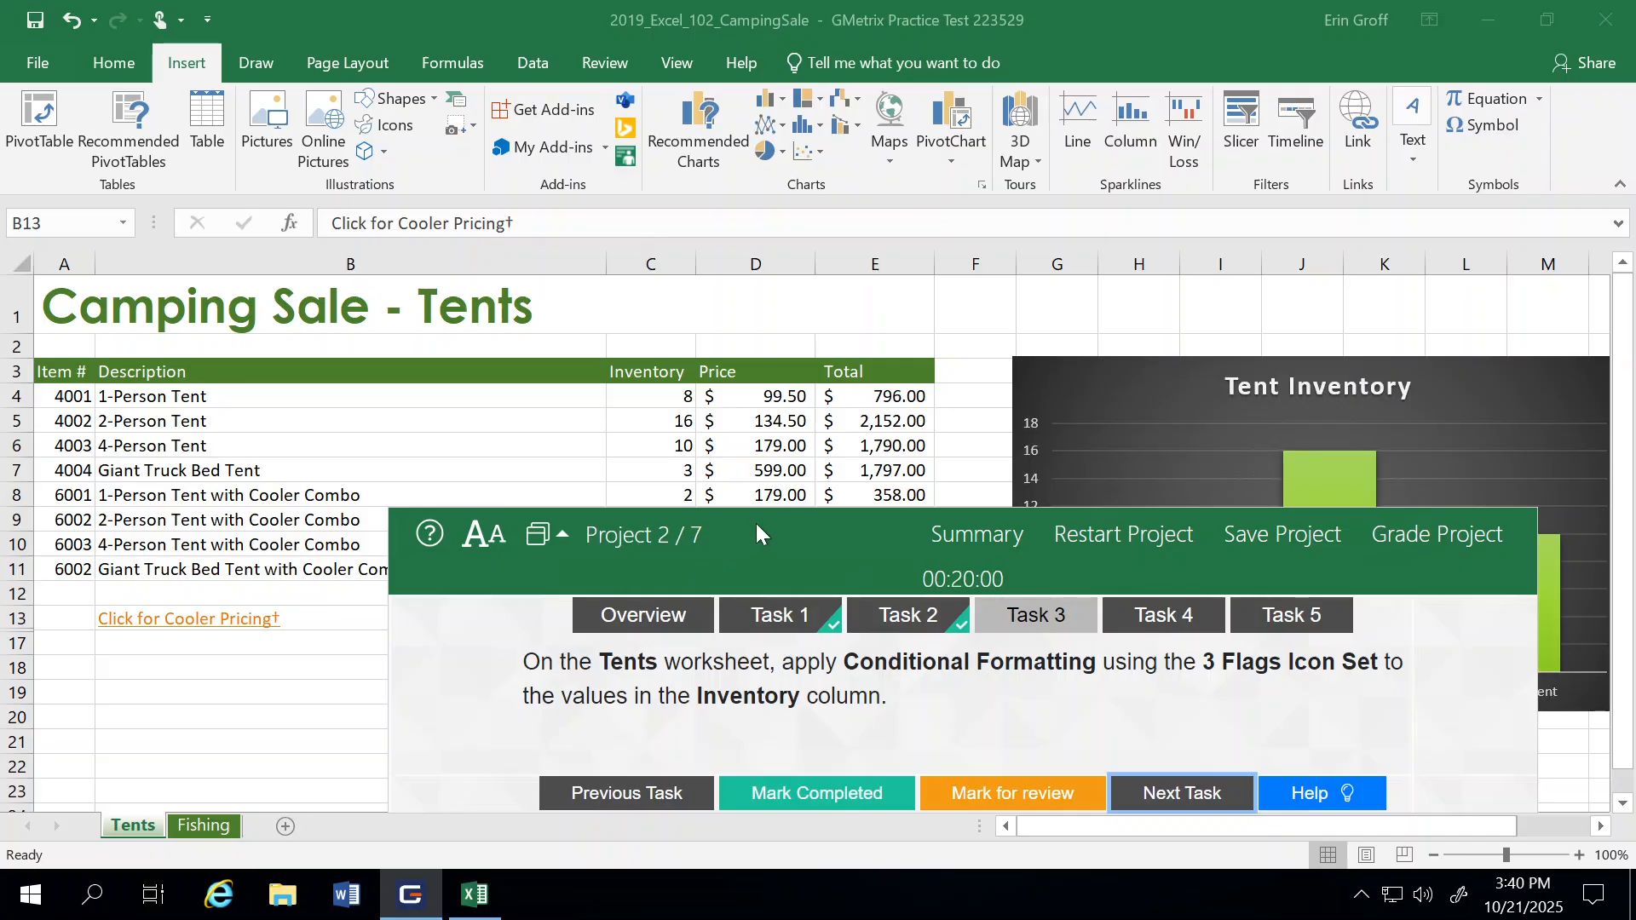
Step: Apply the 3 Flags icon set as conditional formatting to the Inventory values in C4:C11 on the Tents worksheet
left_click_drag(754, 523, 705, 615)
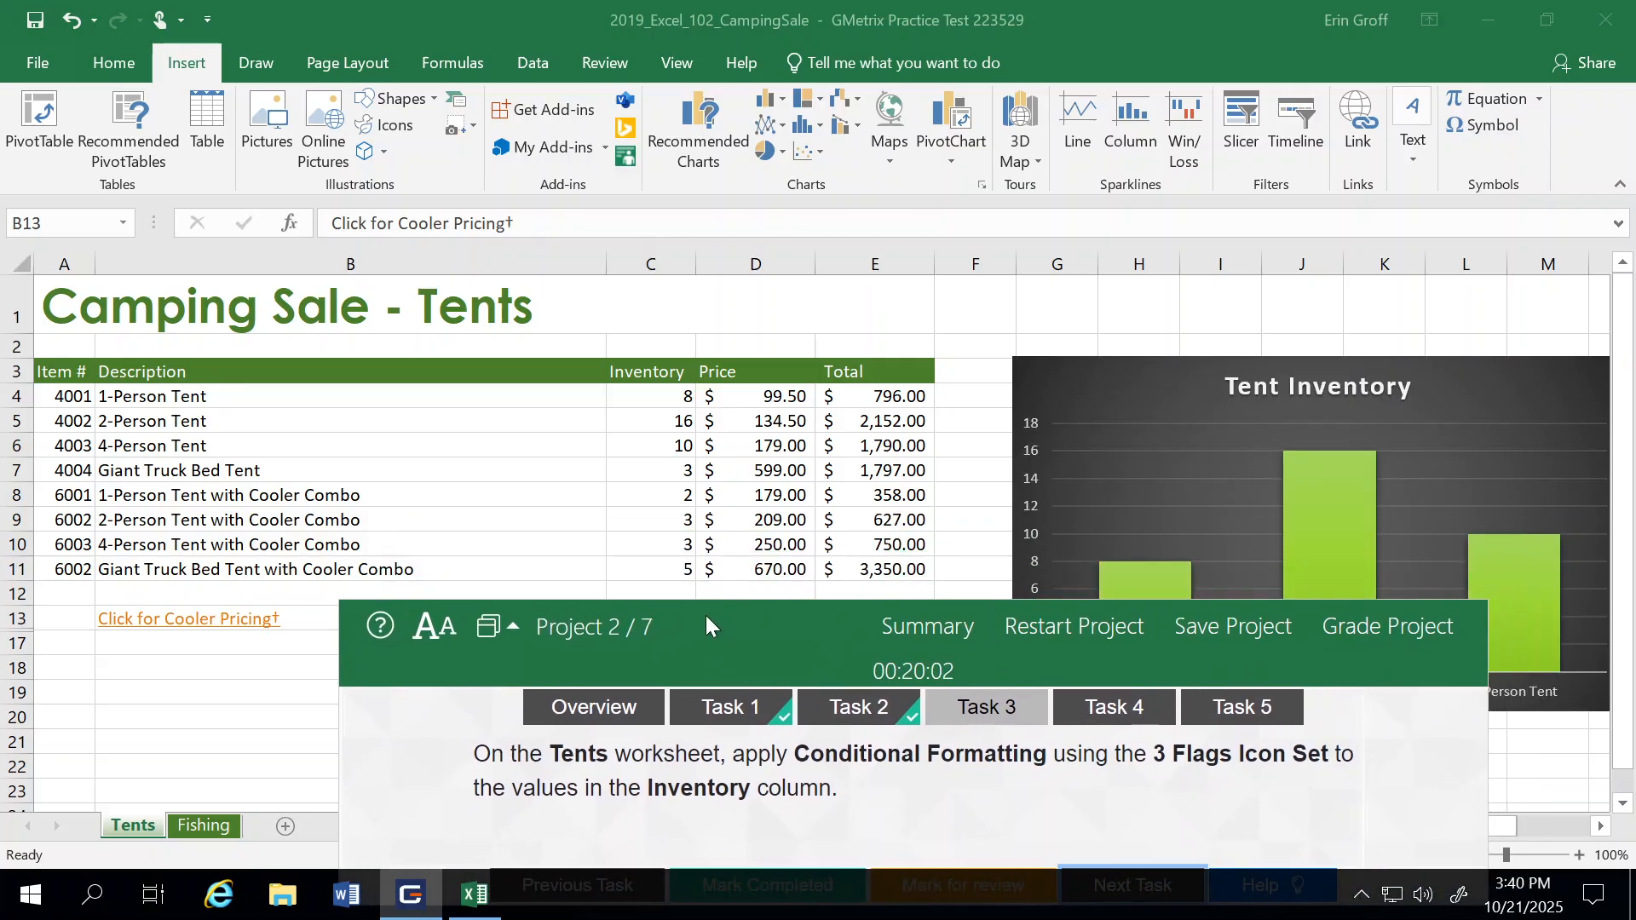
left_click(635, 396)
left_click_drag(640, 416, 652, 576)
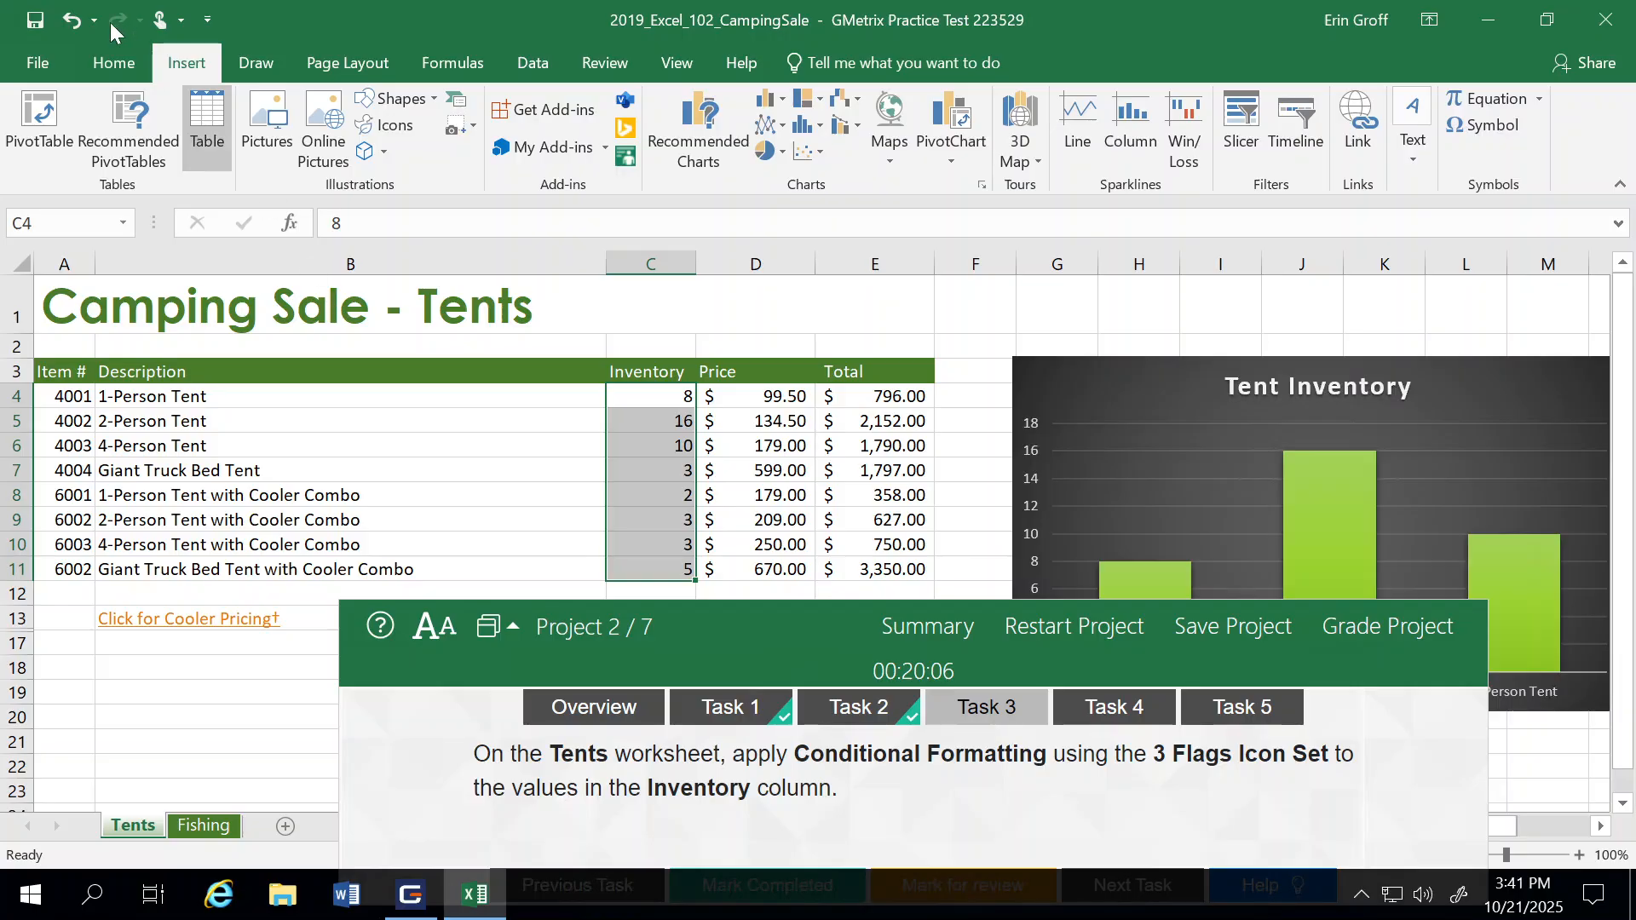
left_click(115, 68)
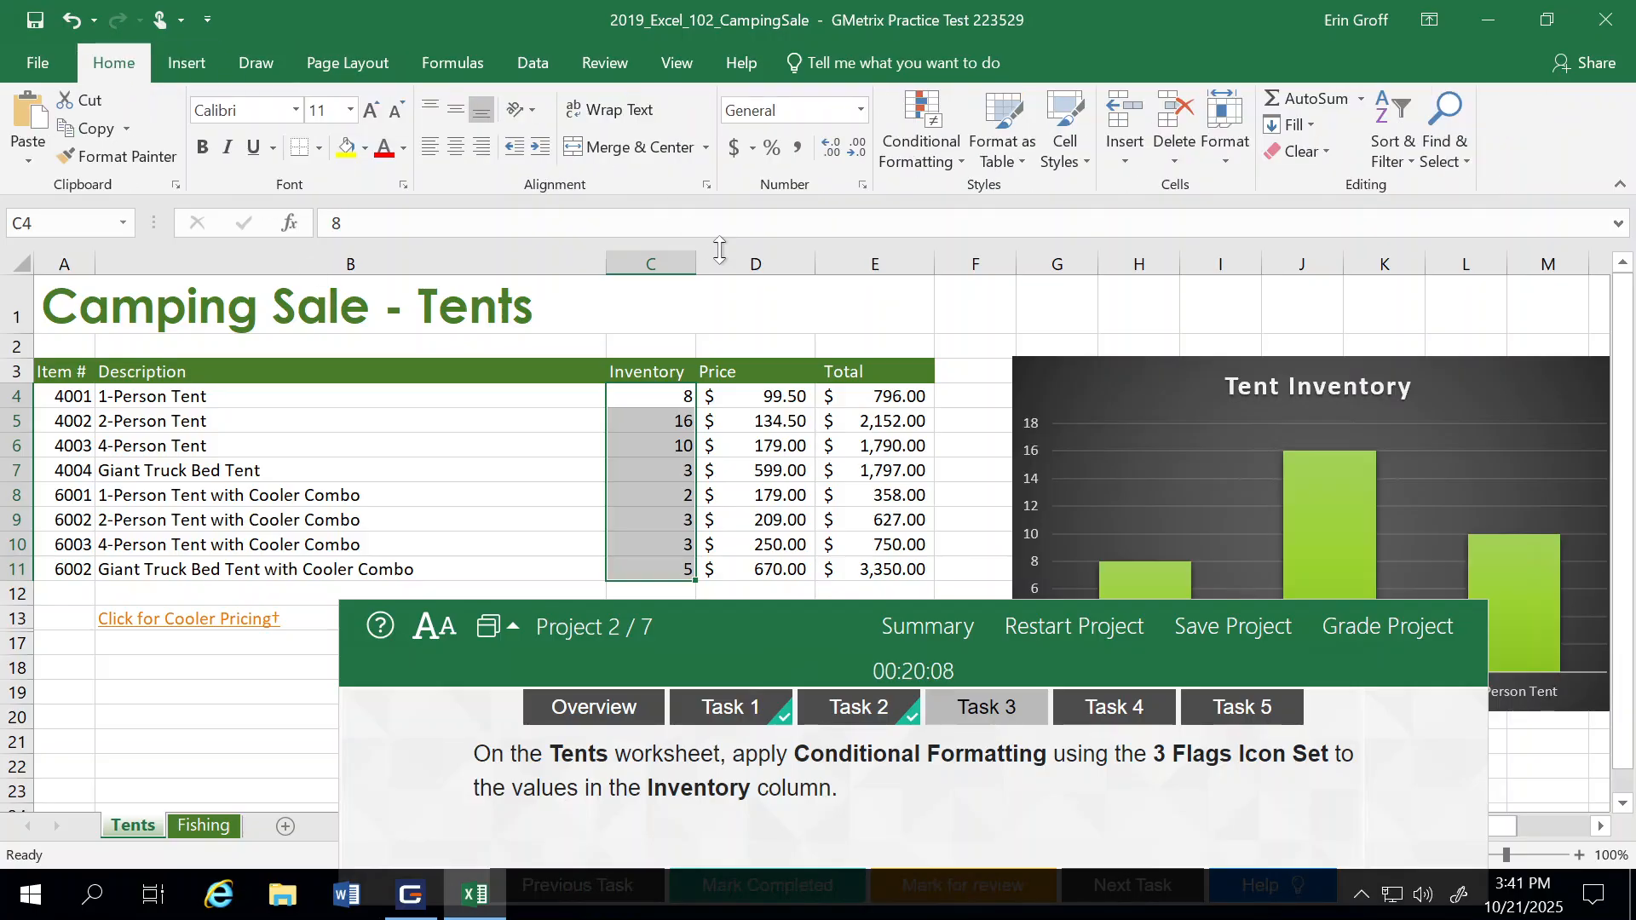
left_click(951, 168)
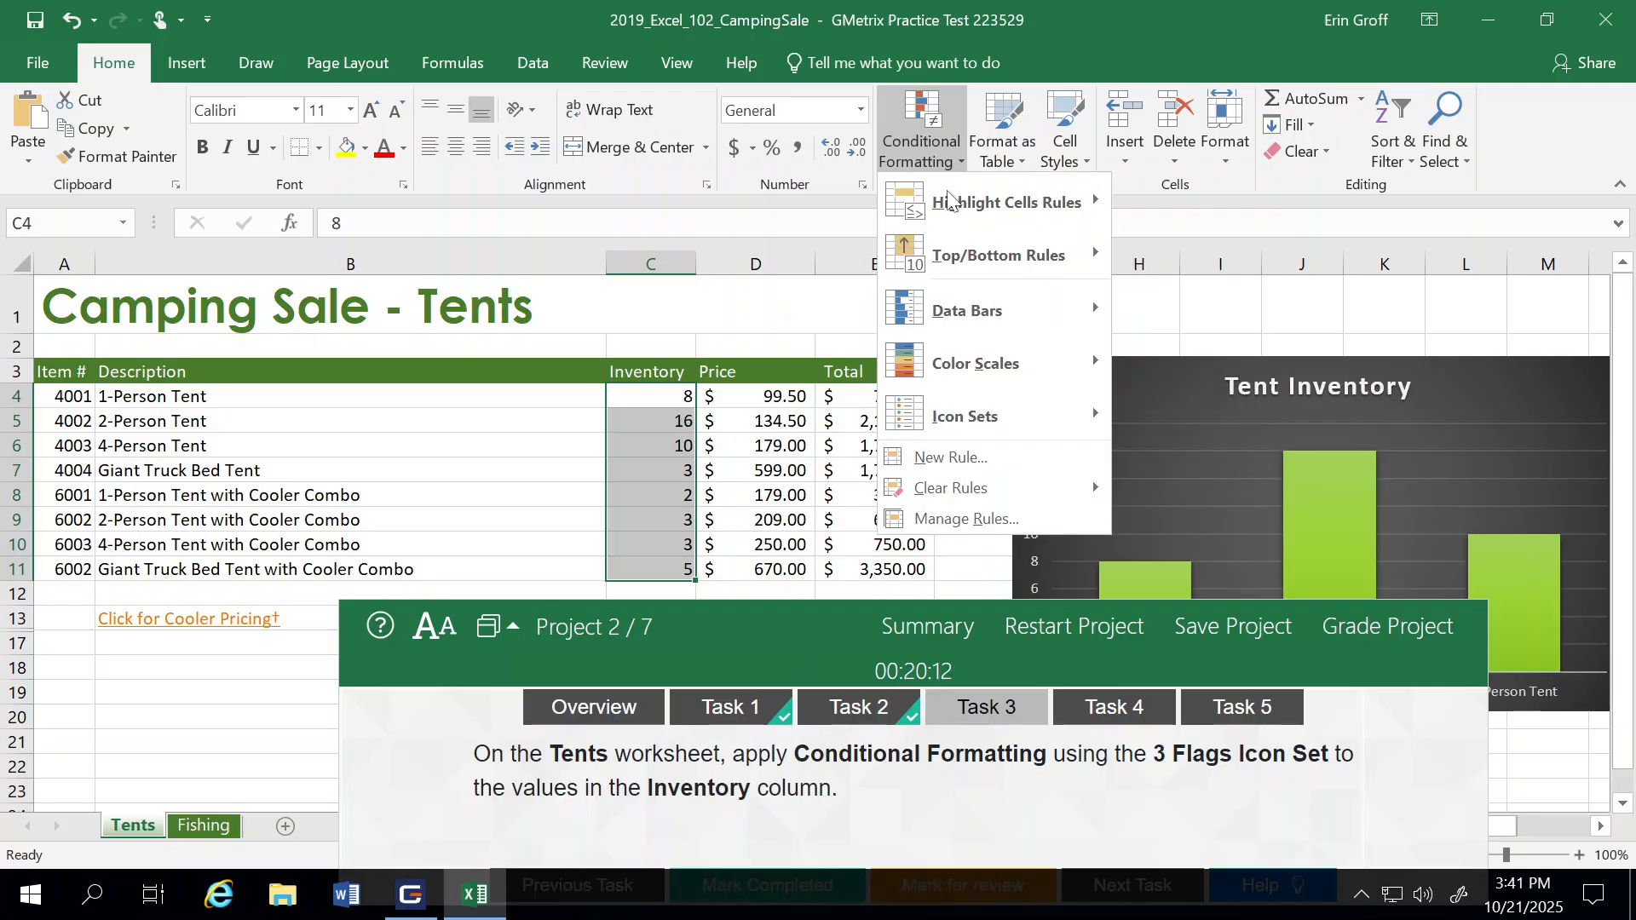
mouse_move(968, 358)
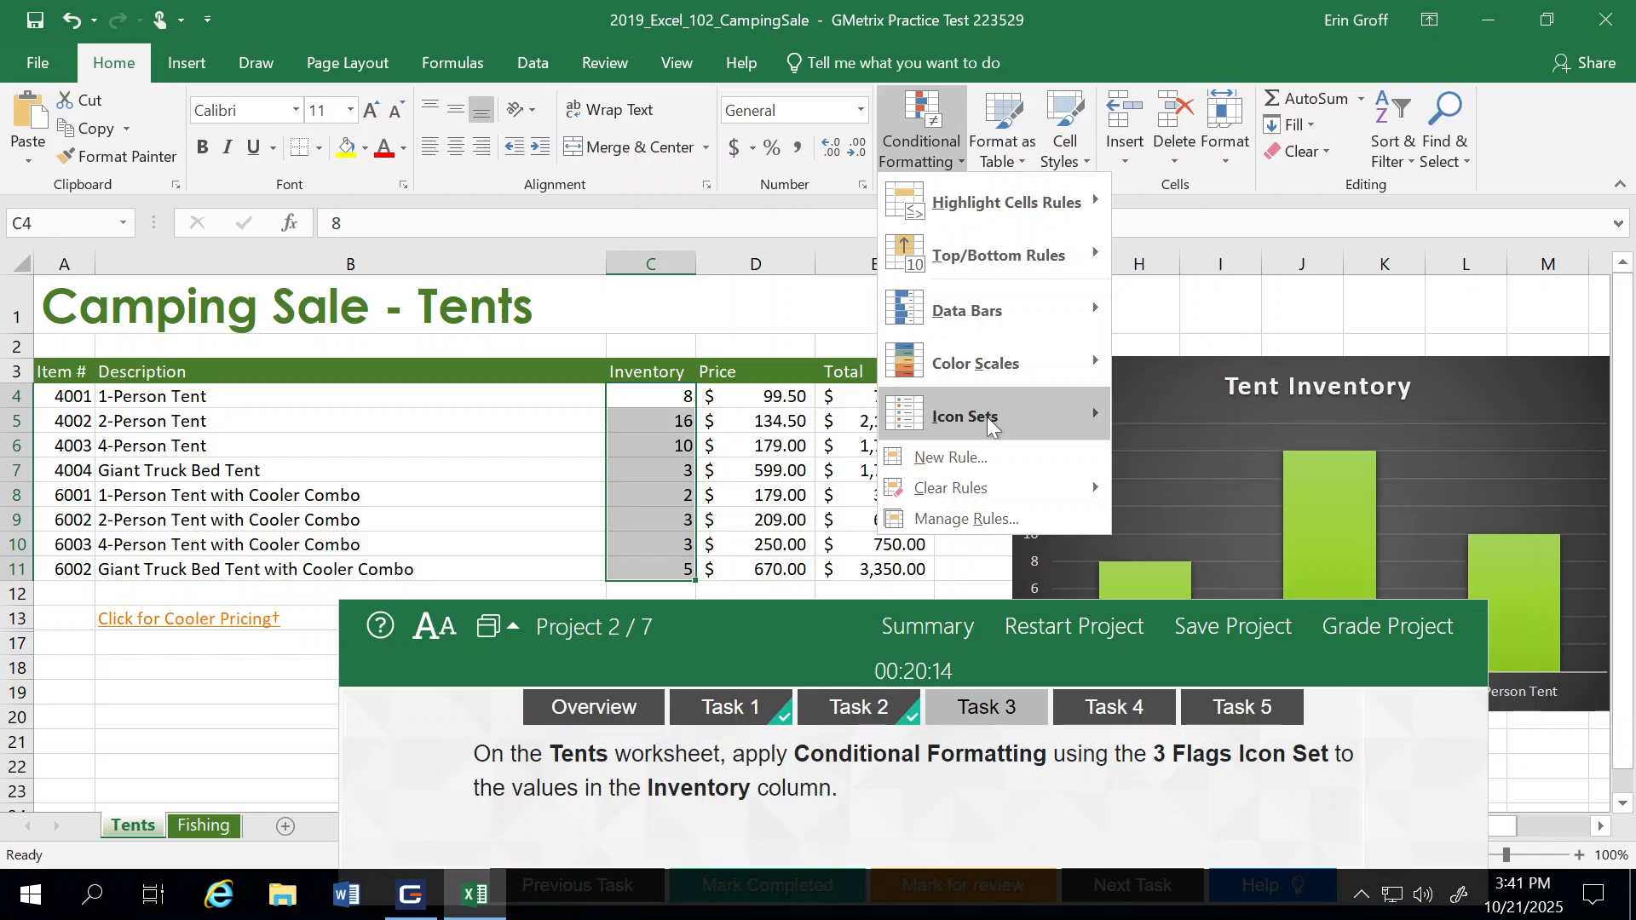
mouse_move(989, 424)
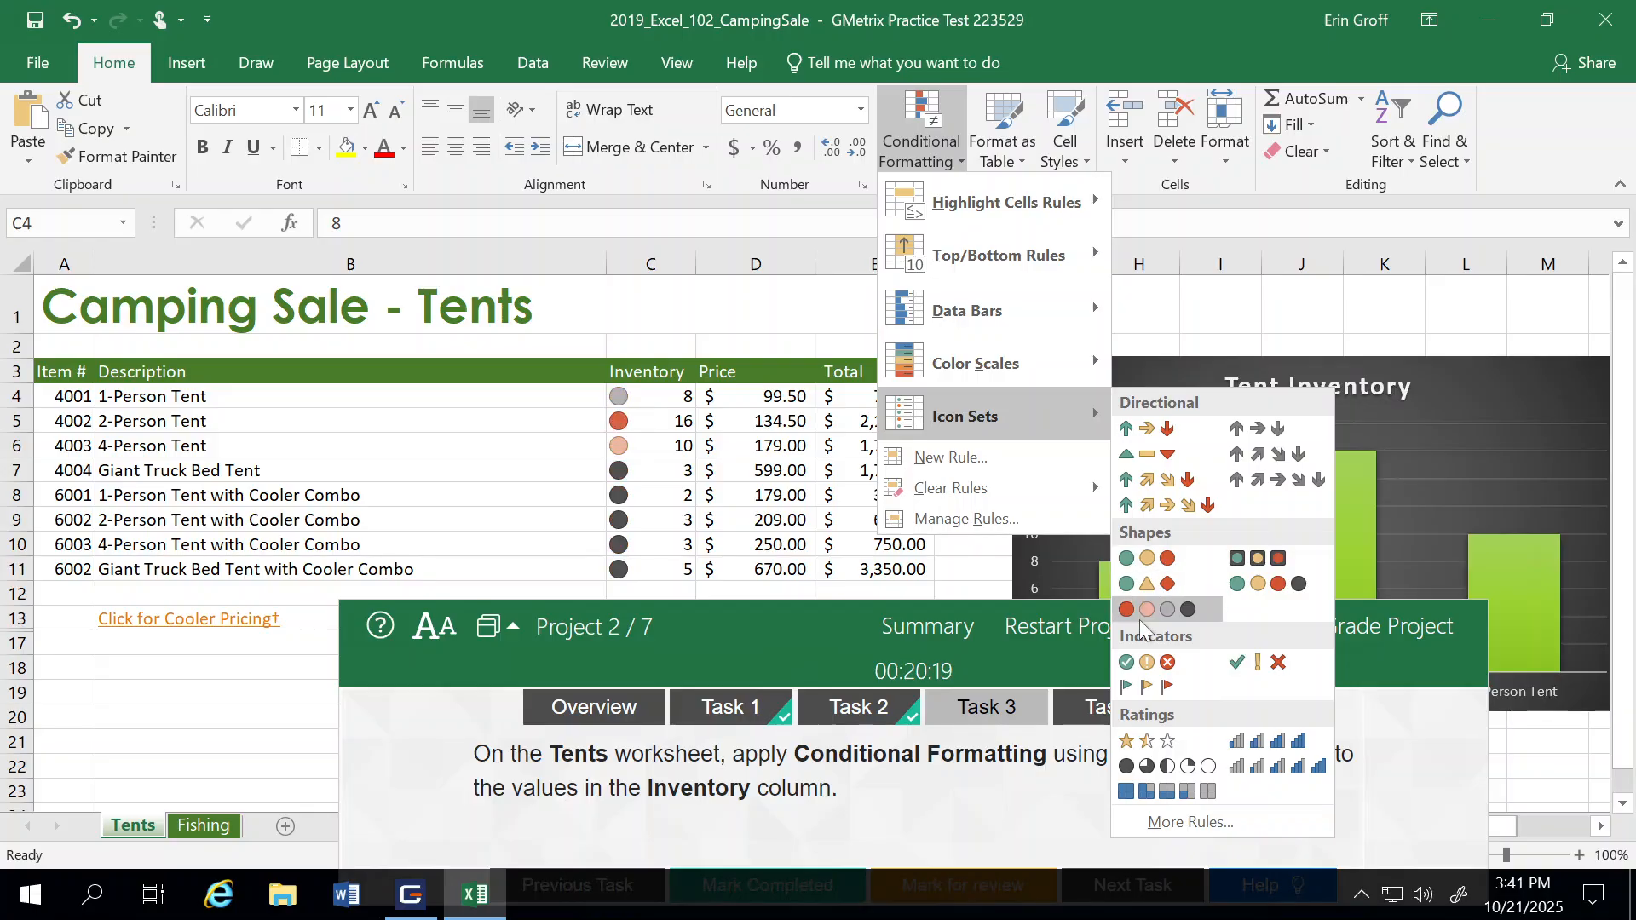
left_click(1146, 684)
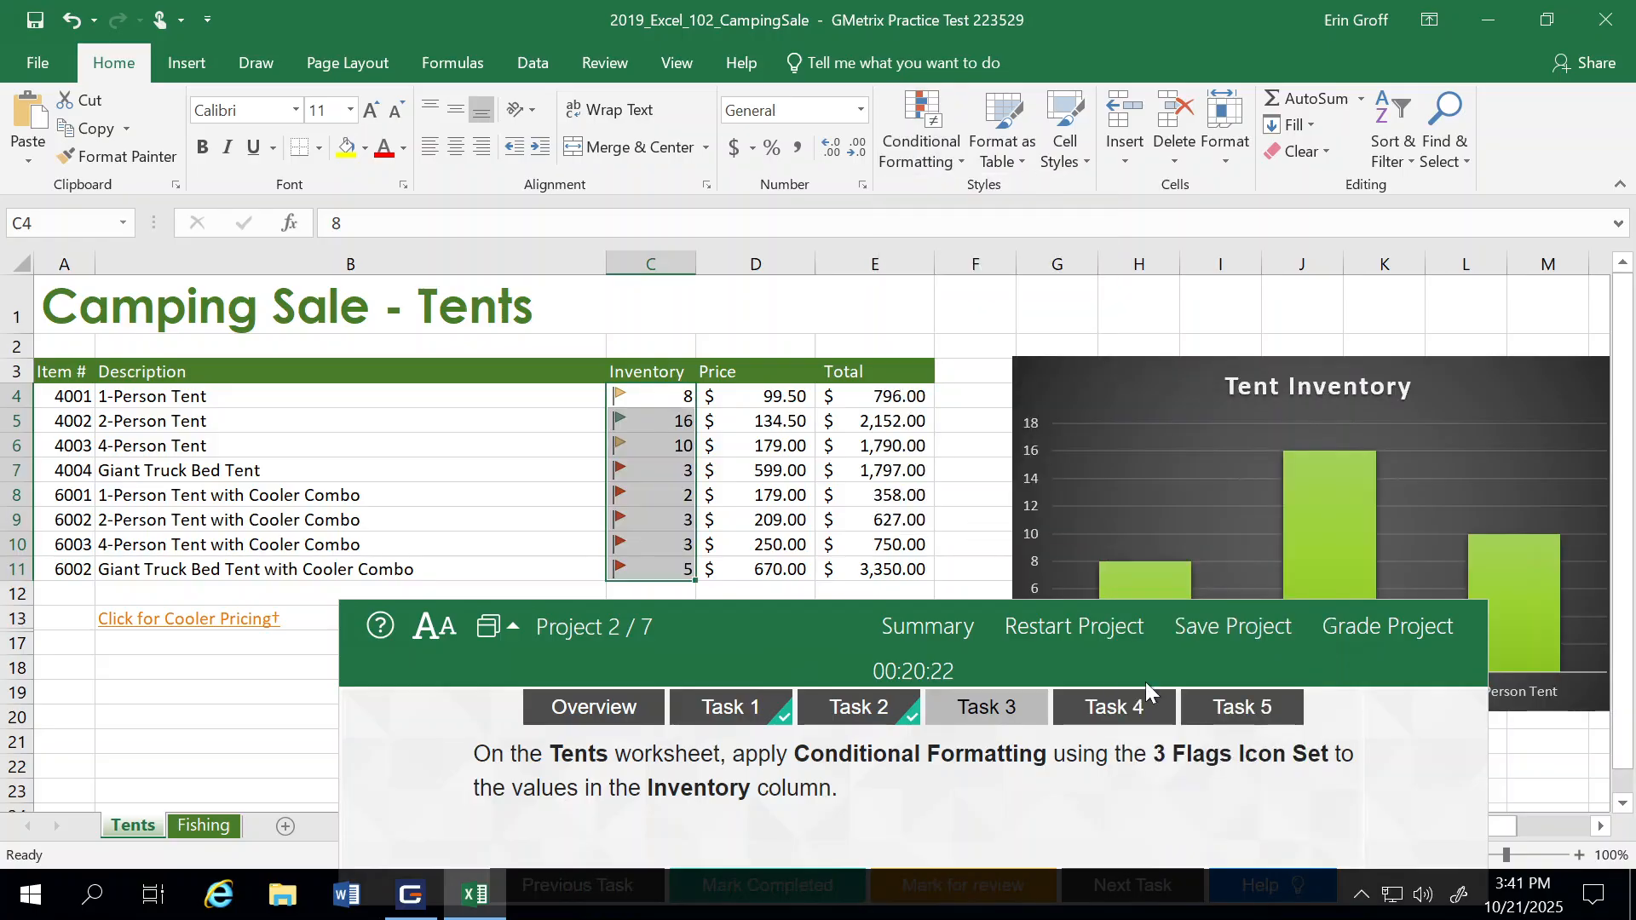
Step: Move the task window fully into view and mark Task 3 as completed, advancing to Task 4
left_click_drag(836, 622, 841, 475)
left_click(769, 738)
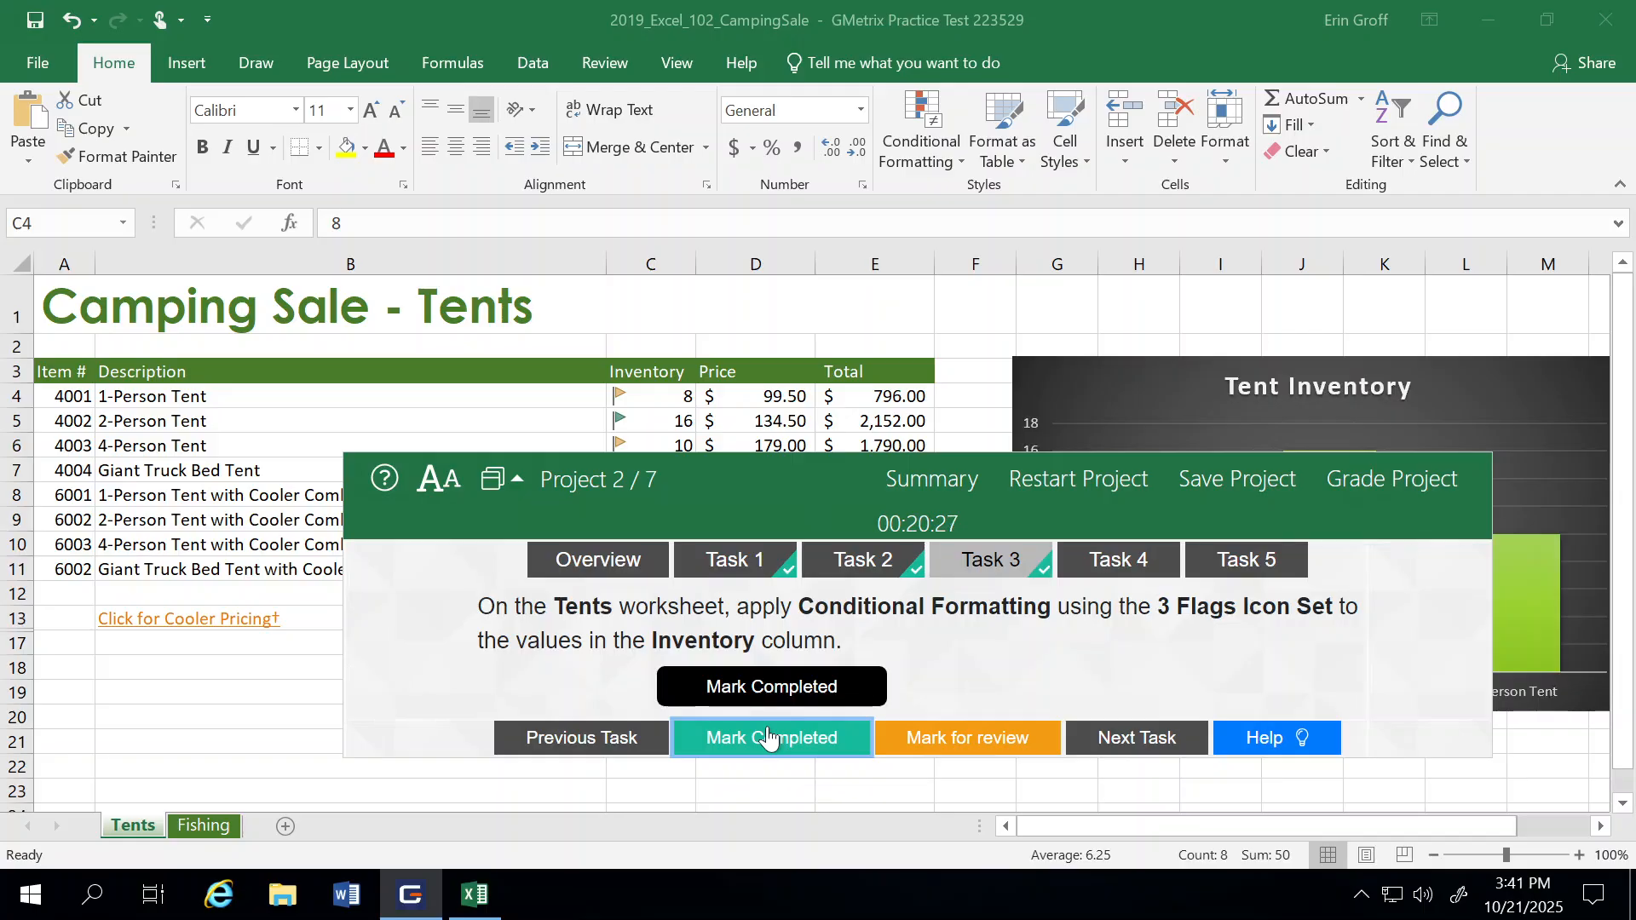
left_click(1158, 747)
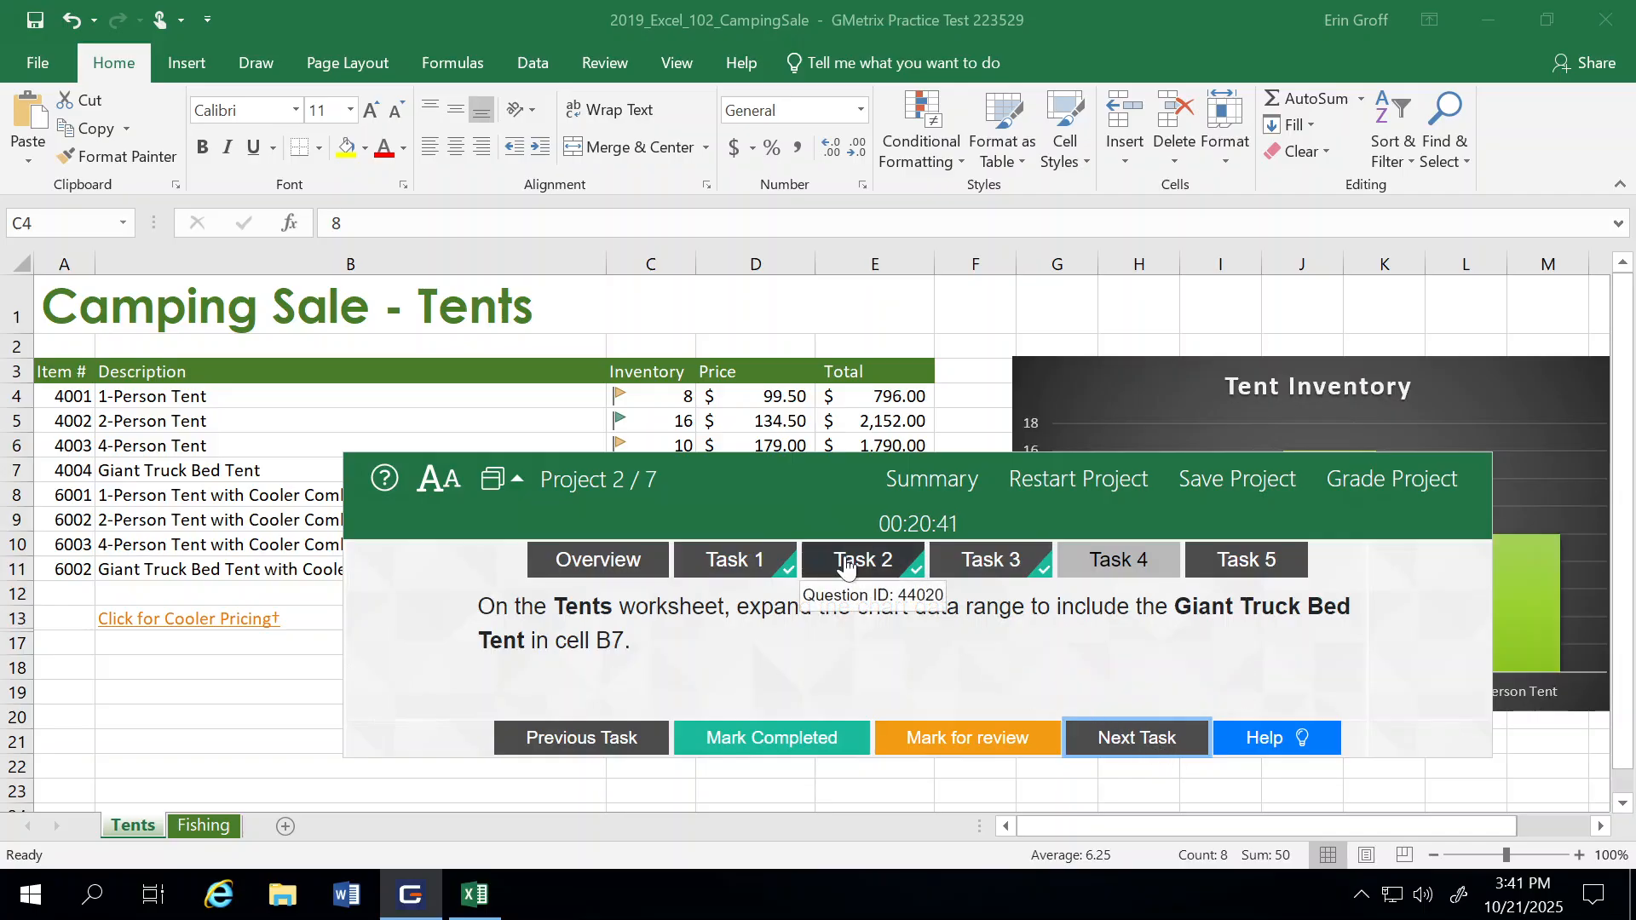
Step: Expand the Tent Inventory chart's data range to row 7 so it includes the Giant Truck Bed Tent label and inventory value
left_click_drag(836, 480, 515, 793)
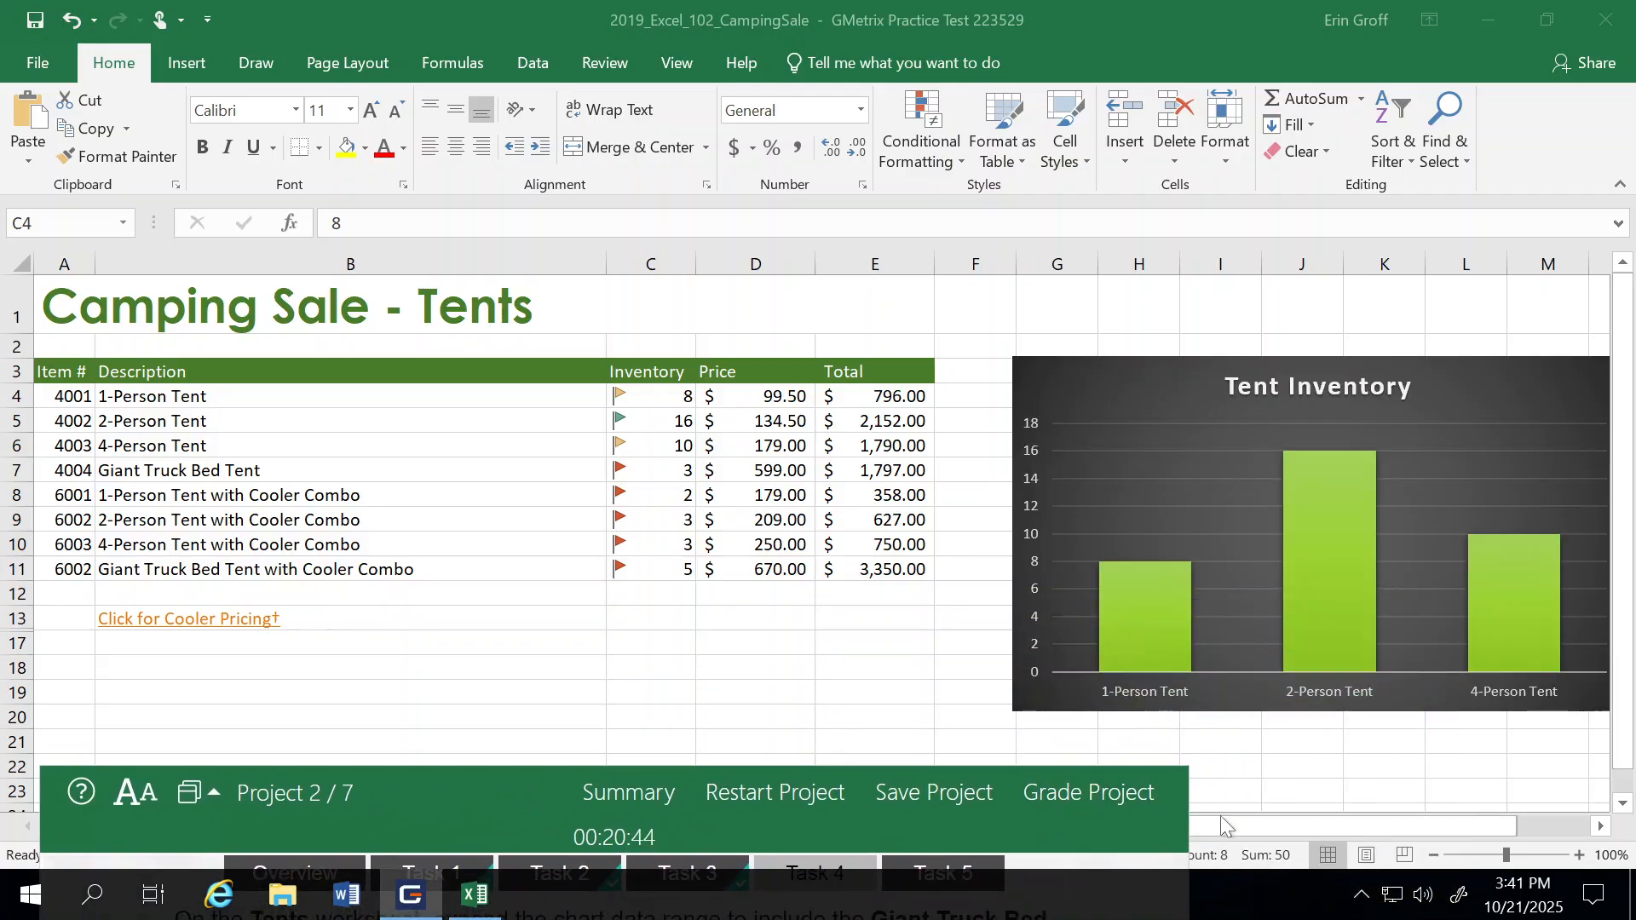
key("ctrl+shift+Down")
left_click_drag(1299, 837, 1278, 784)
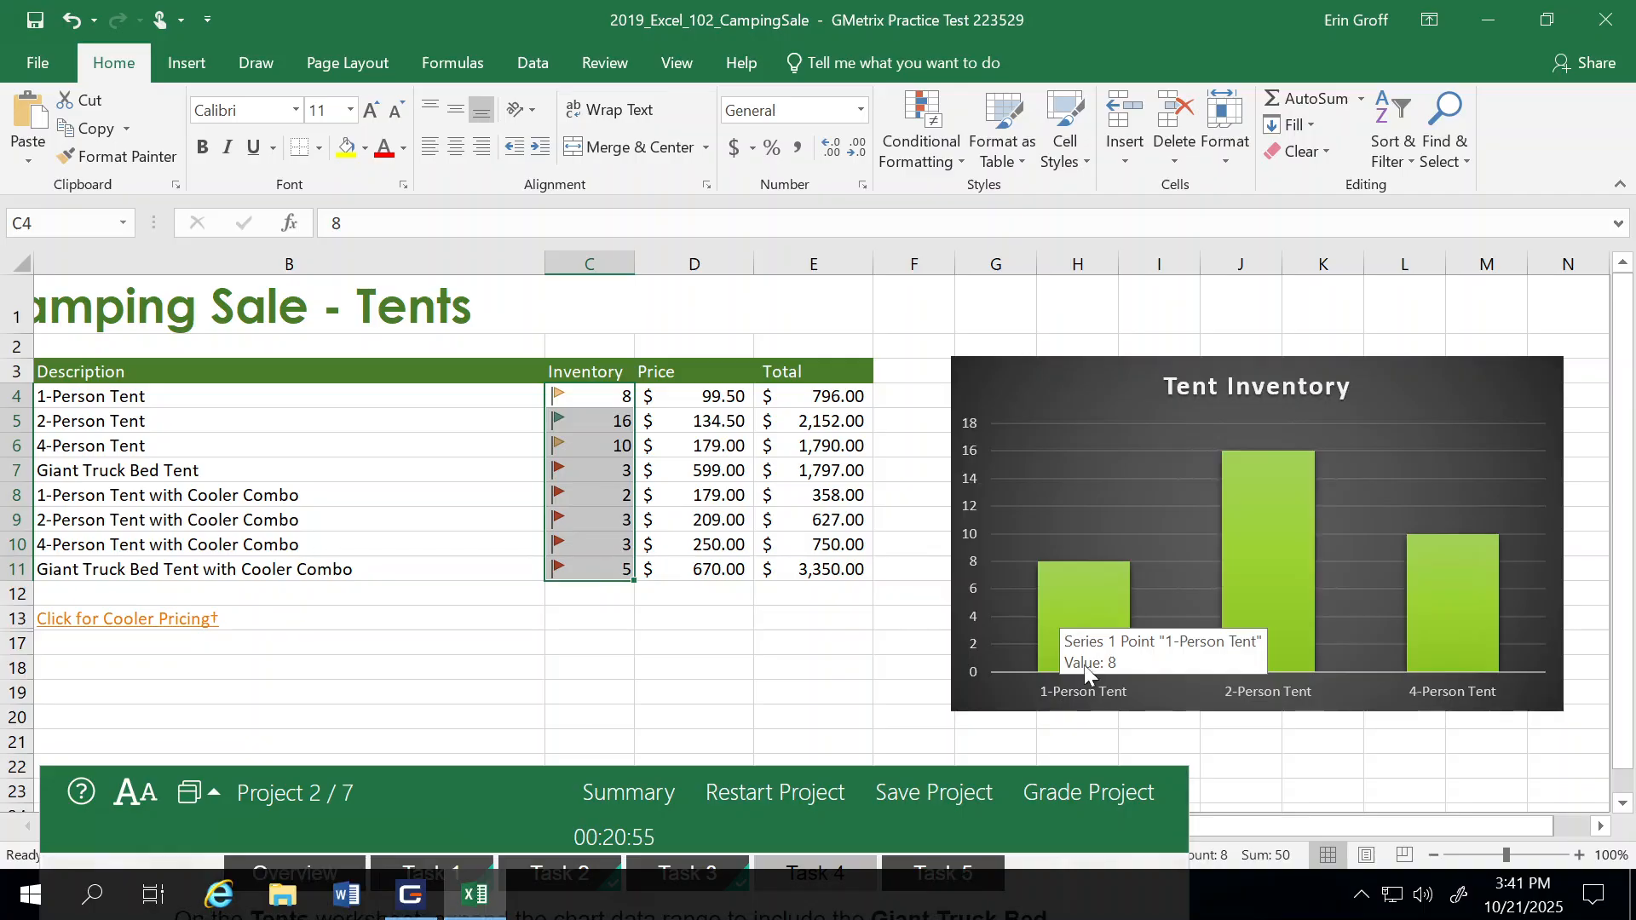
left_click(1056, 596)
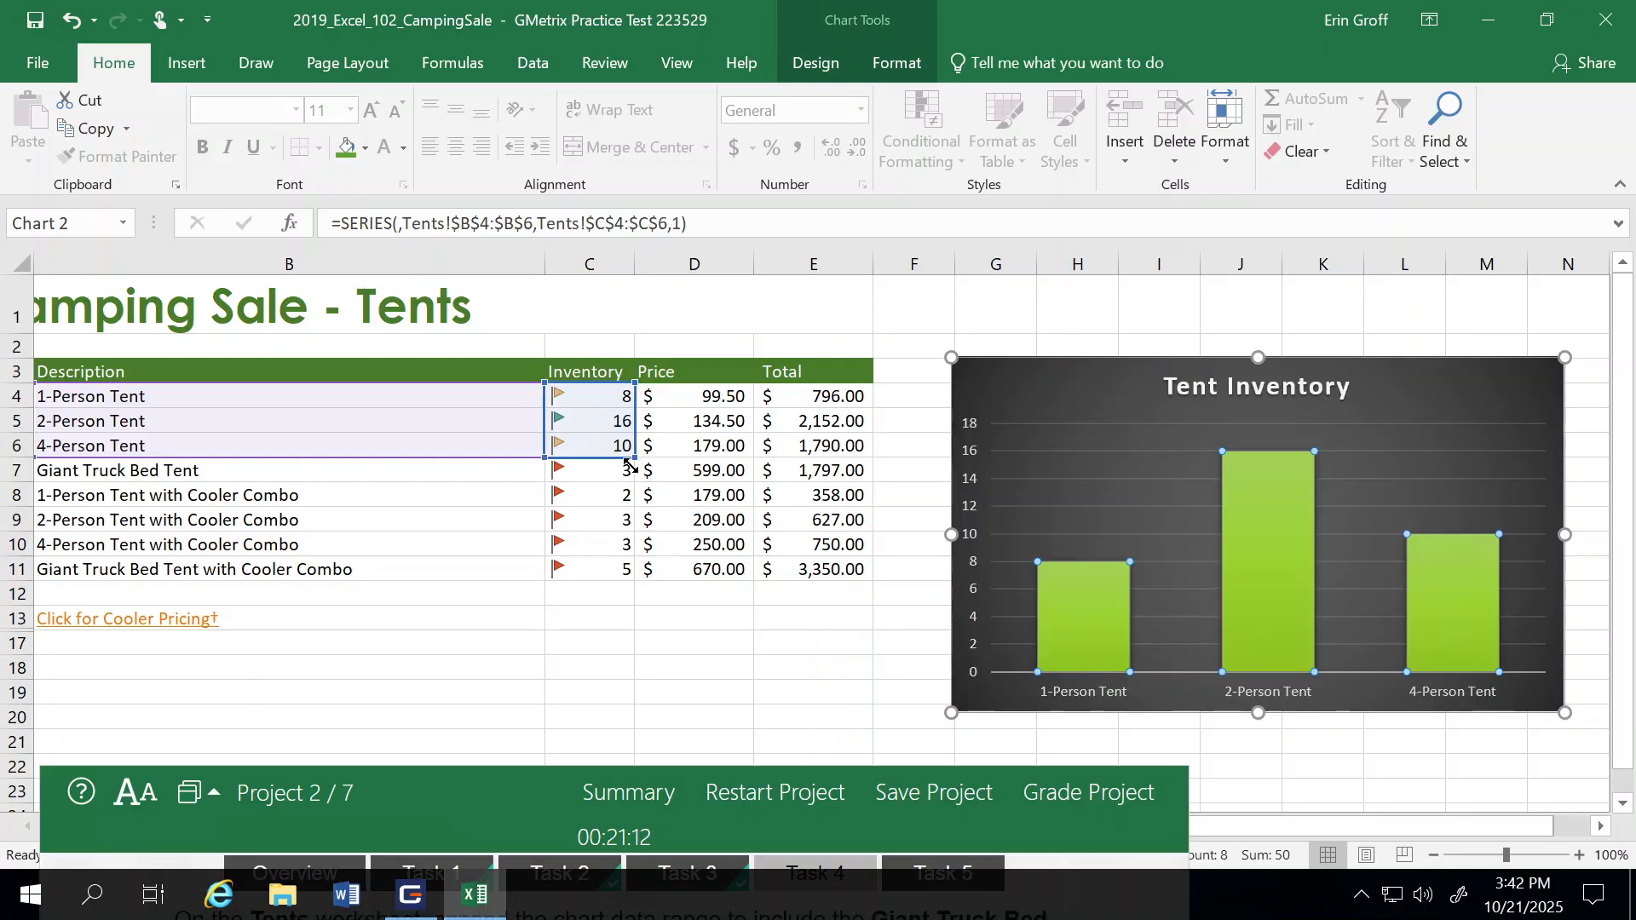
left_click_drag(630, 465, 630, 483)
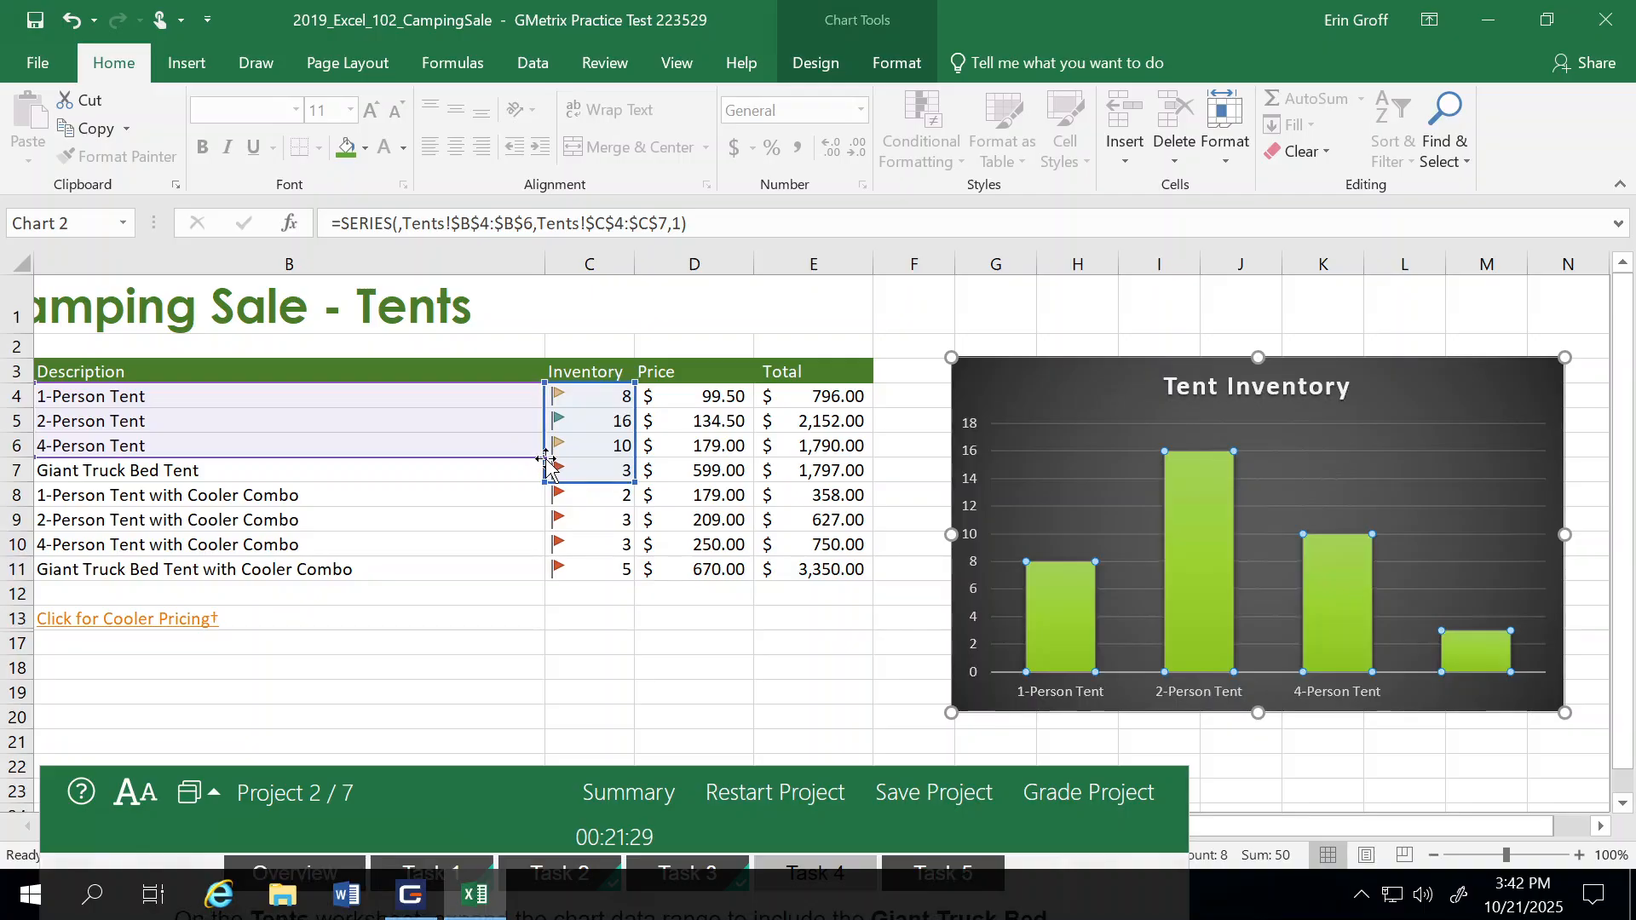
left_click_drag(546, 459, 538, 472)
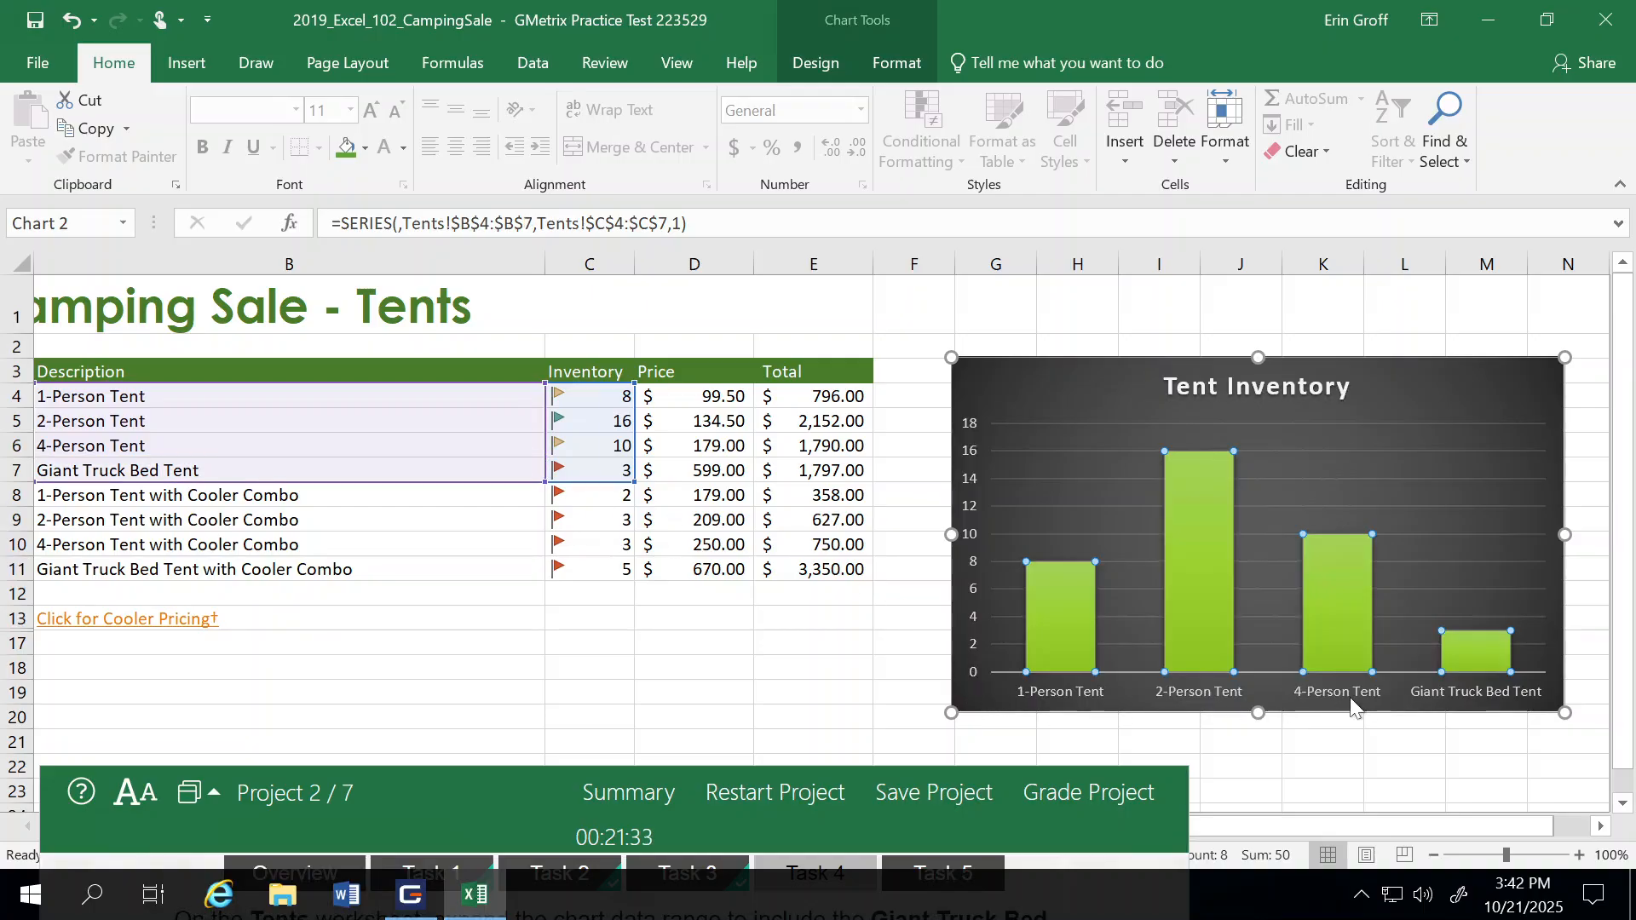
left_click(774, 673)
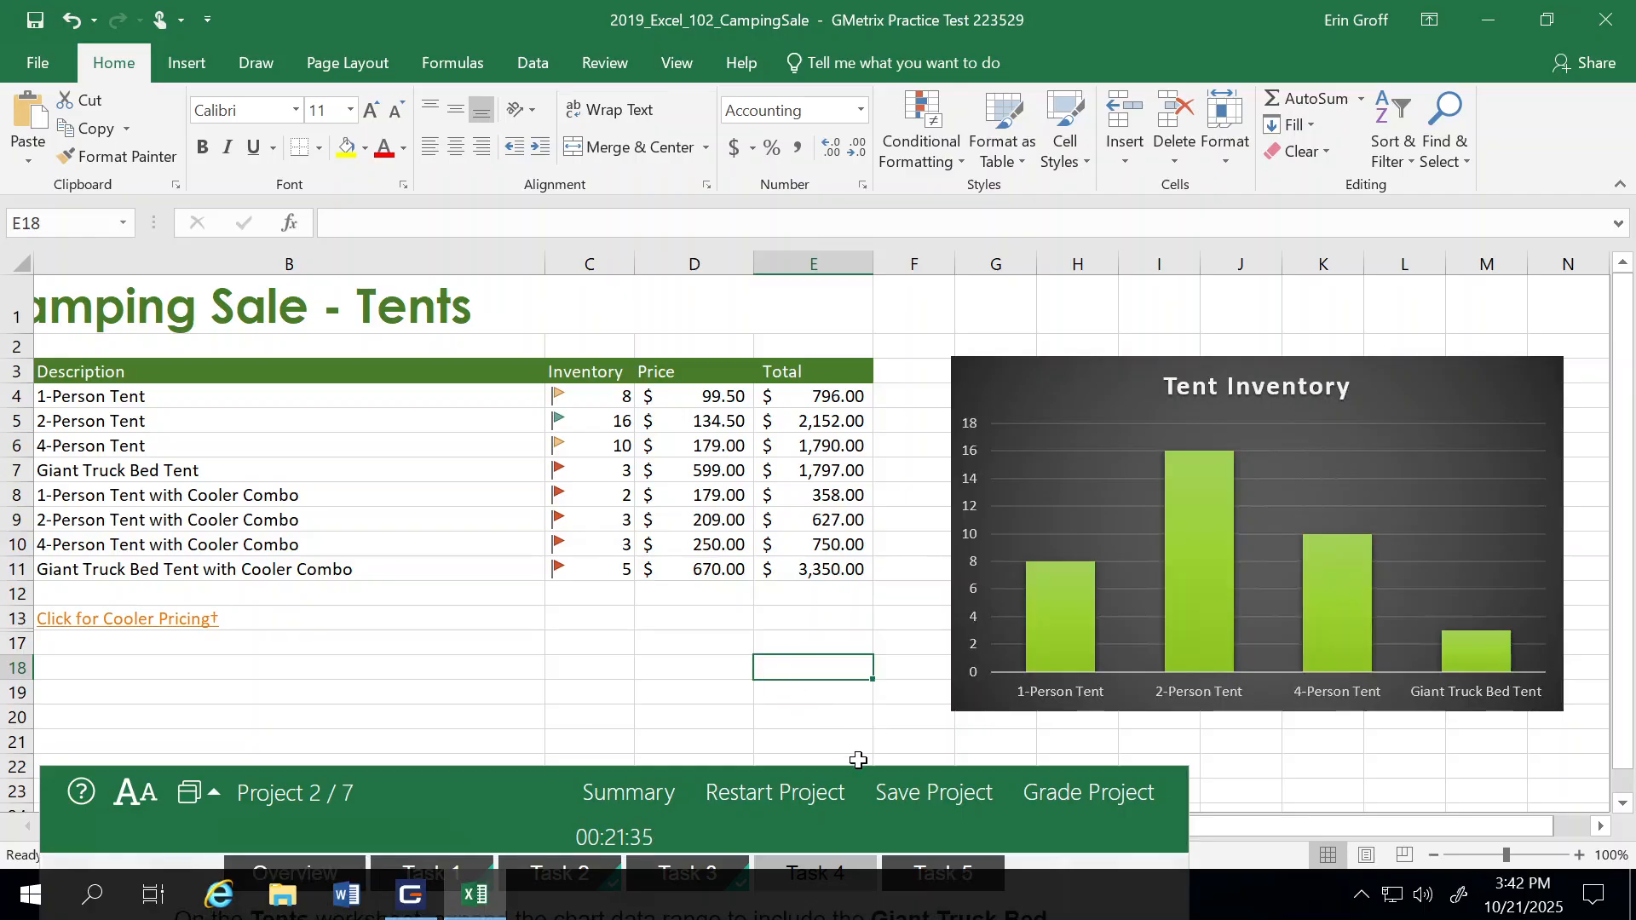
Step: Bring the task window back into full view and mark Task 4 as completed
left_click(859, 787)
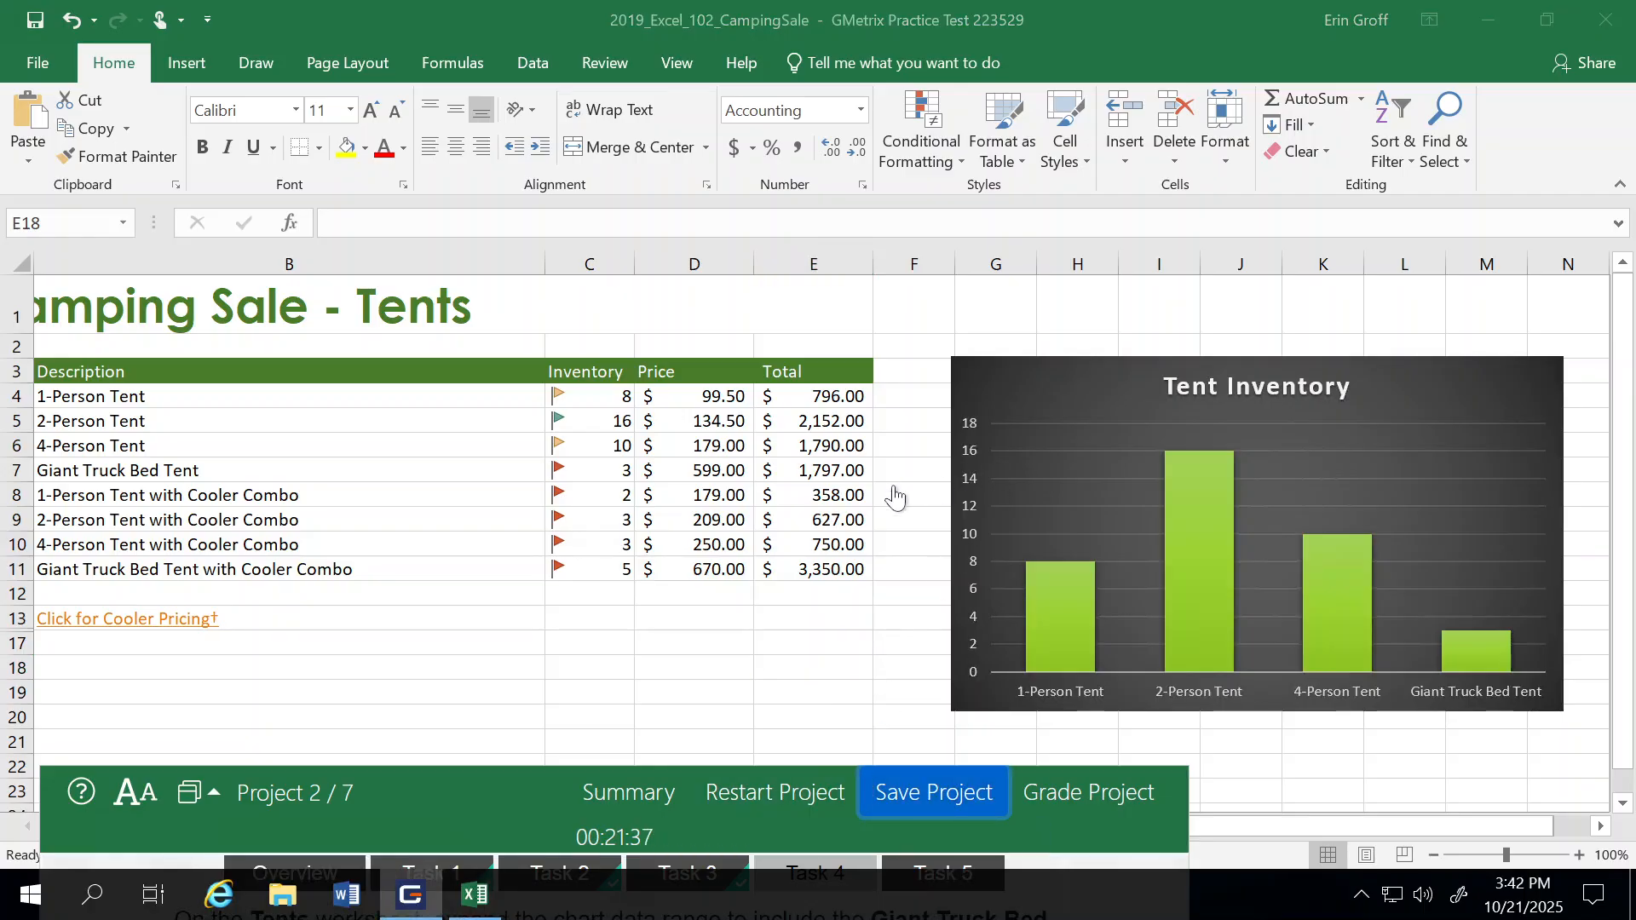
left_click_drag(543, 775, 715, 468)
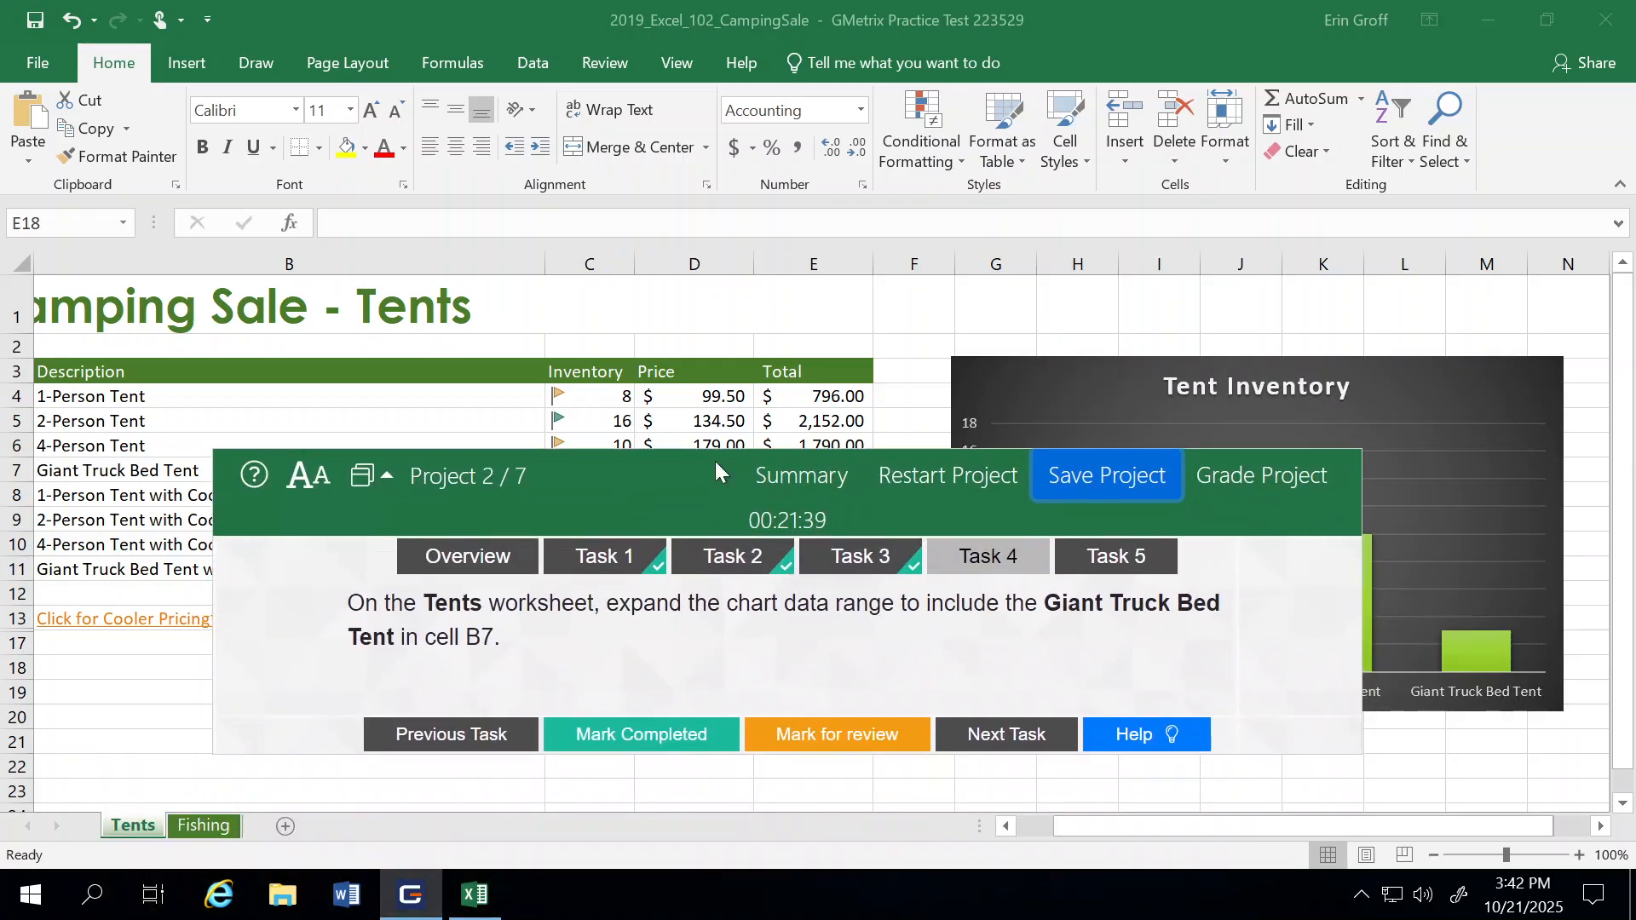
left_click(591, 726)
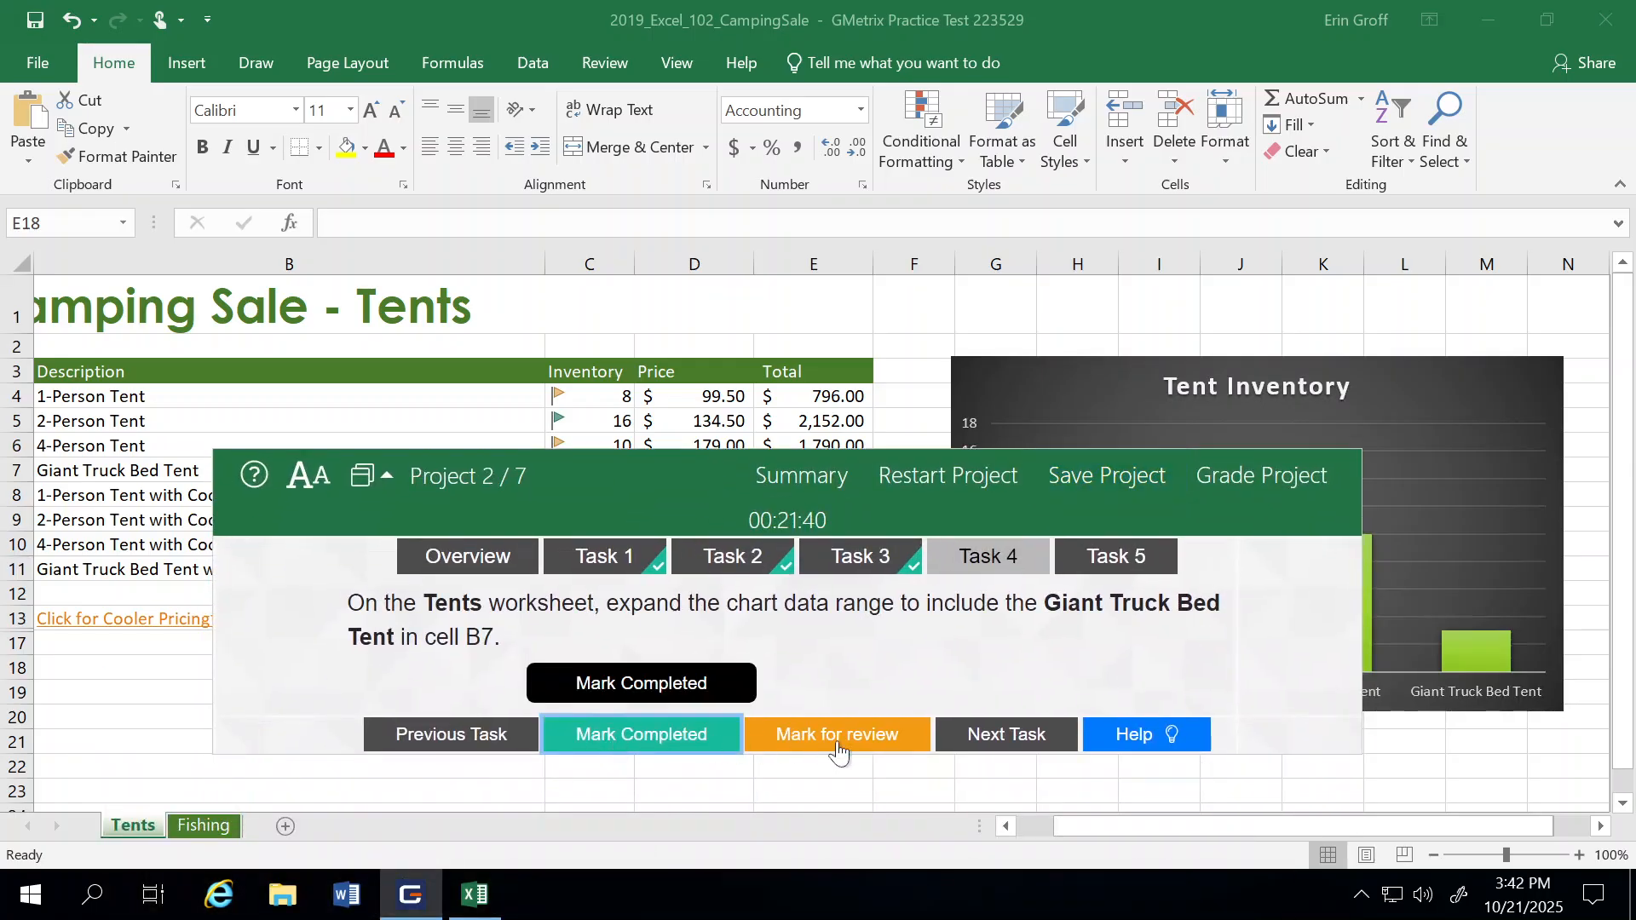
Step: Advance to Task 5 and apply chart Style 4 to the Tent Inventory chart on the Tents worksheet
left_click(1014, 741)
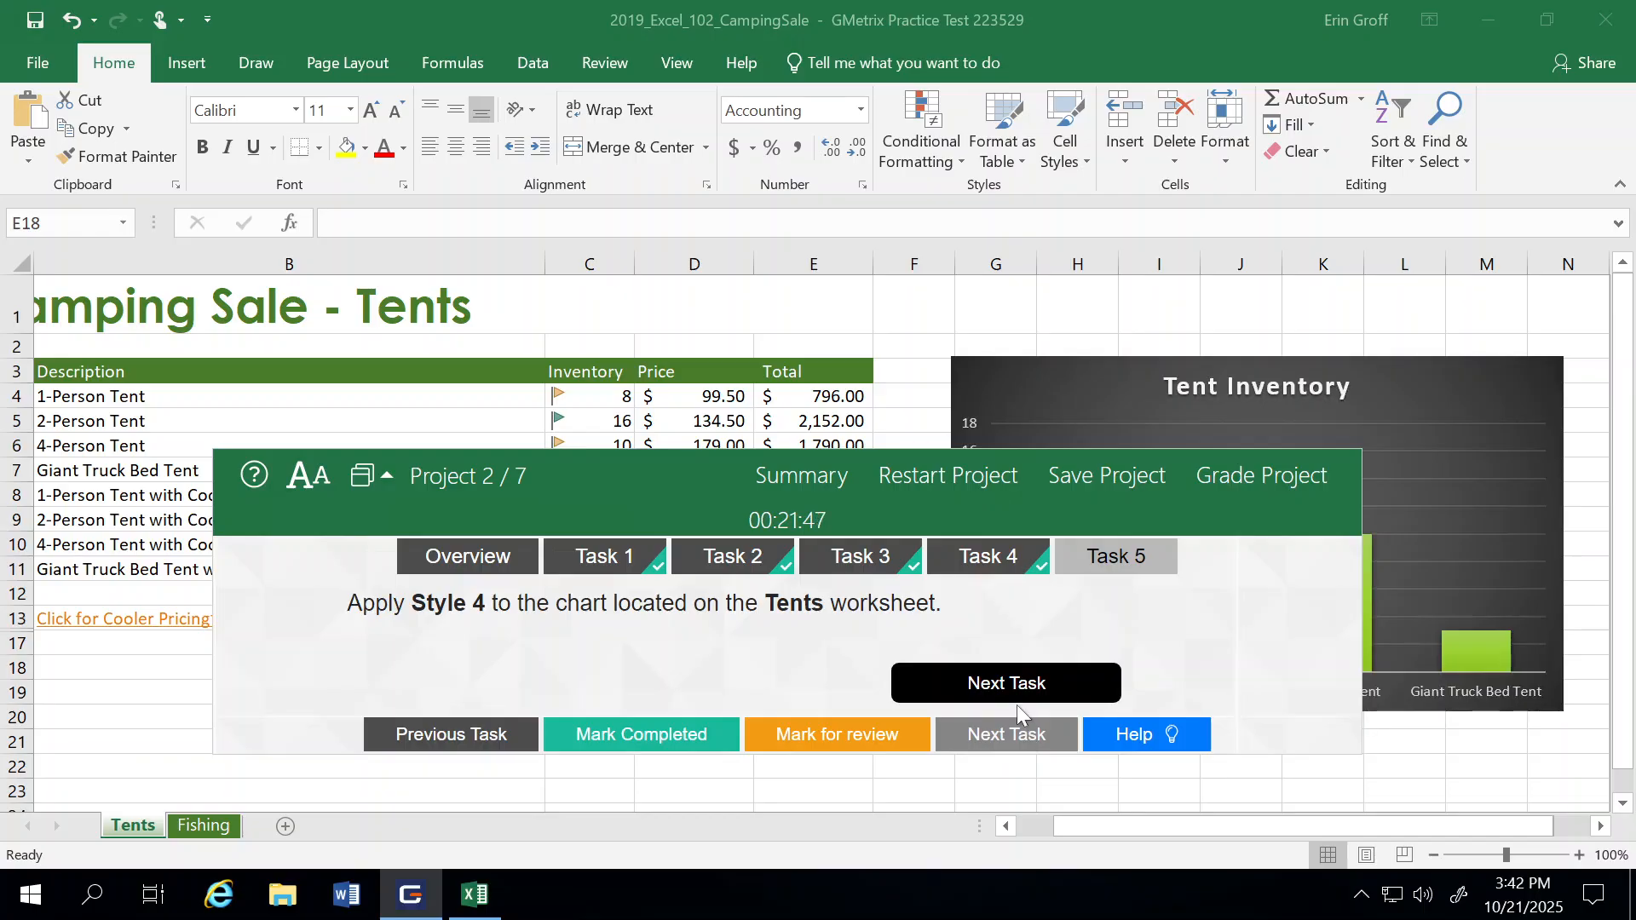
left_click_drag(647, 472, 421, 675)
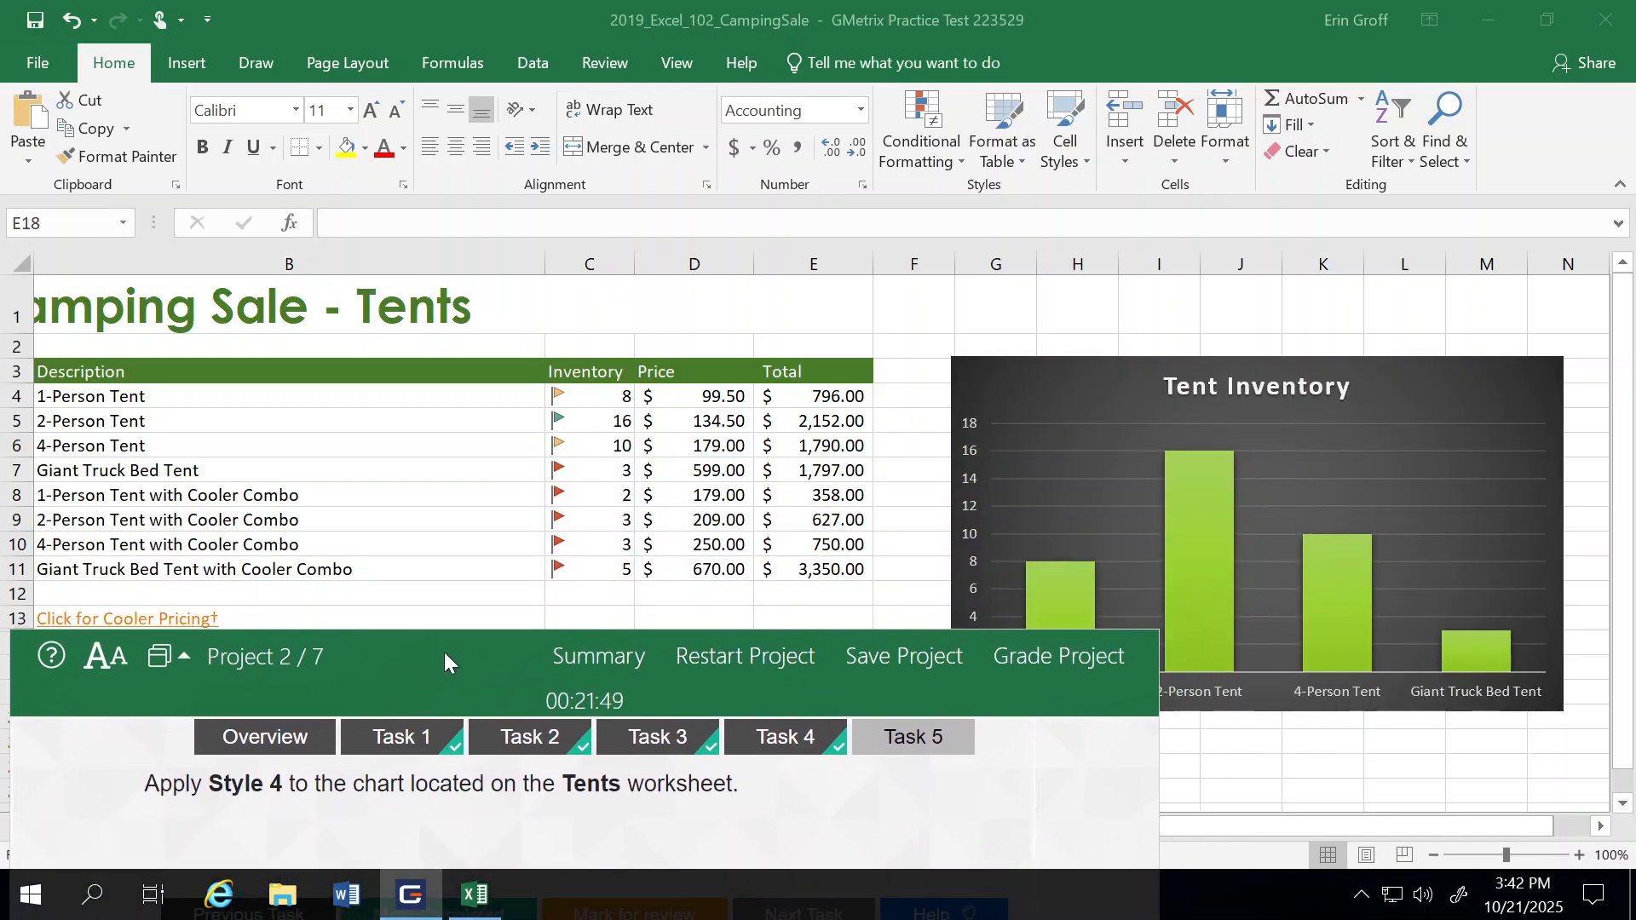
left_click(1028, 361)
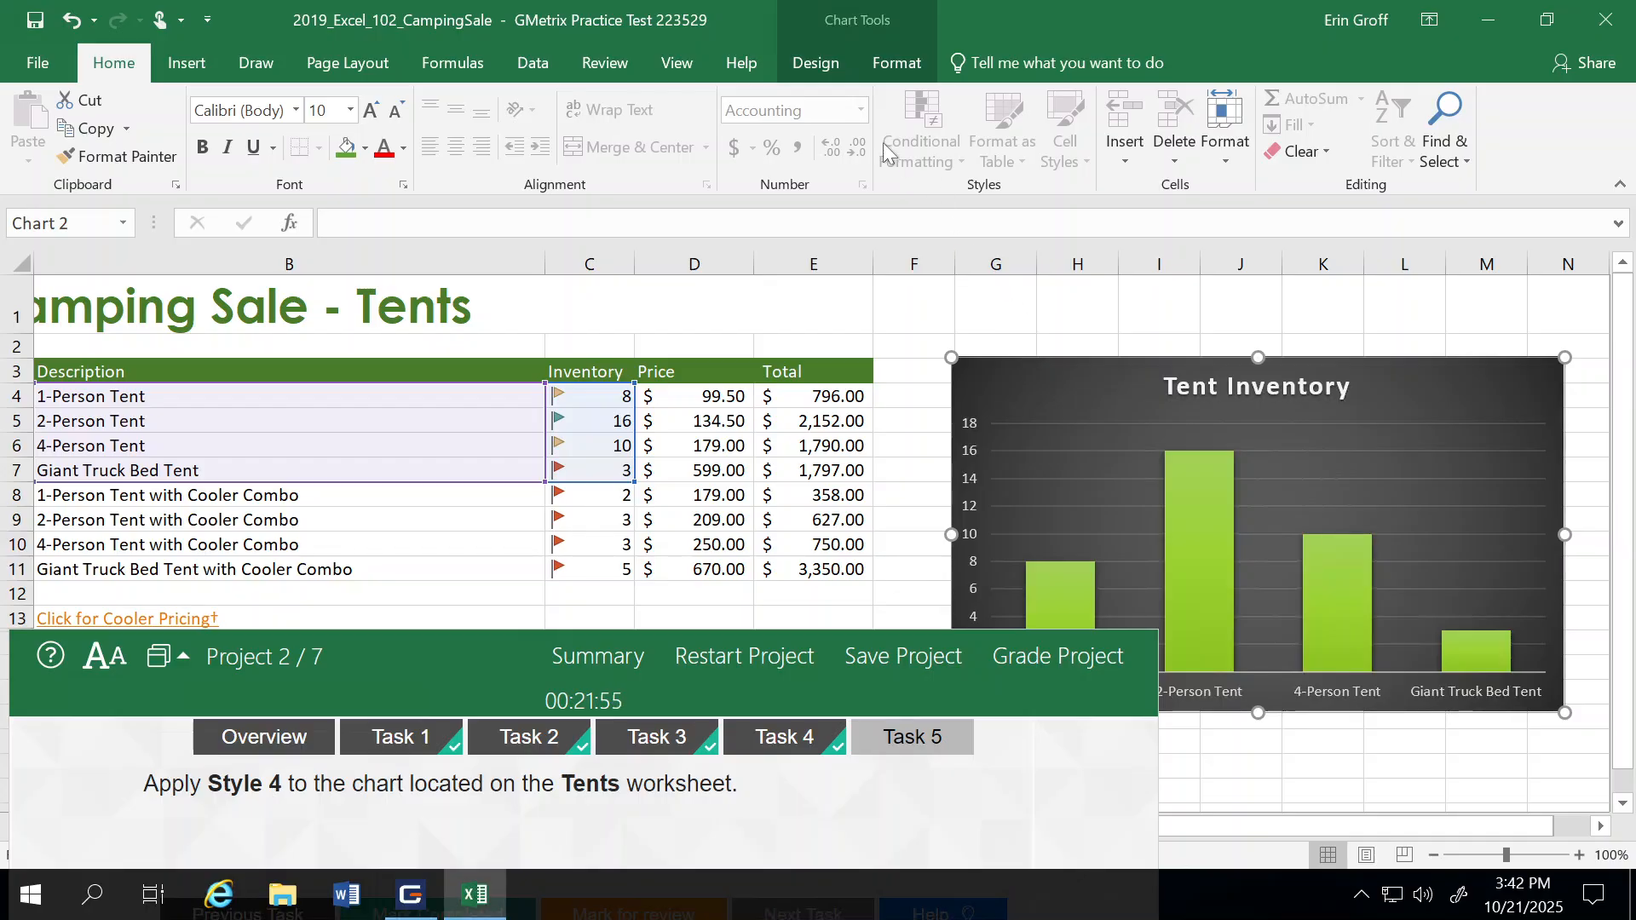
left_click(815, 64)
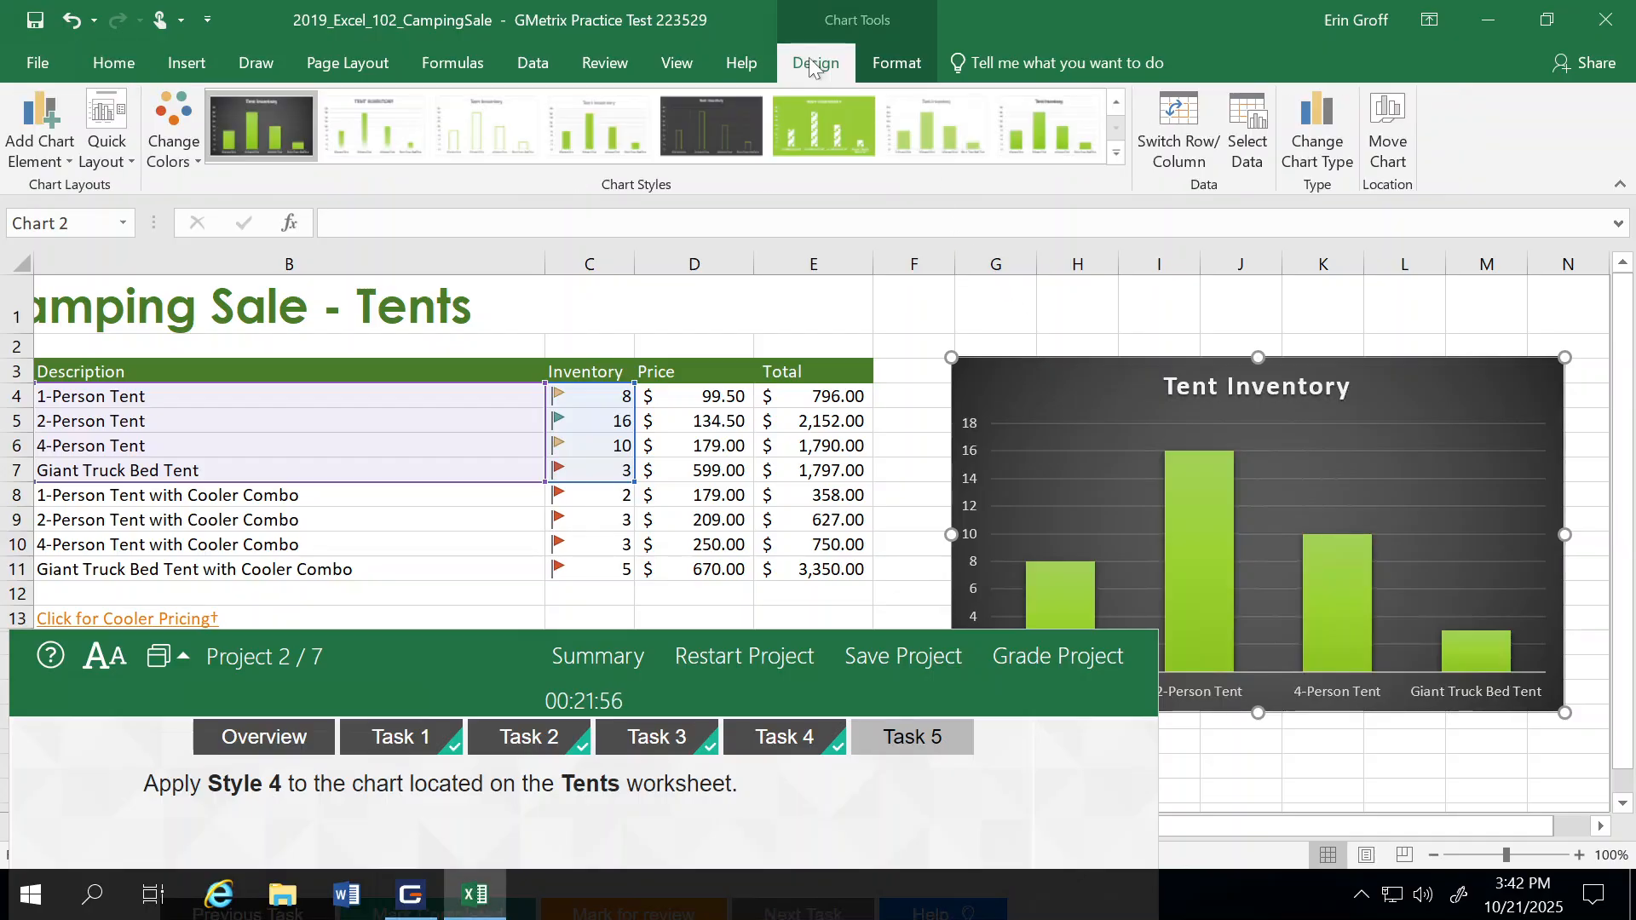
left_click(1116, 158)
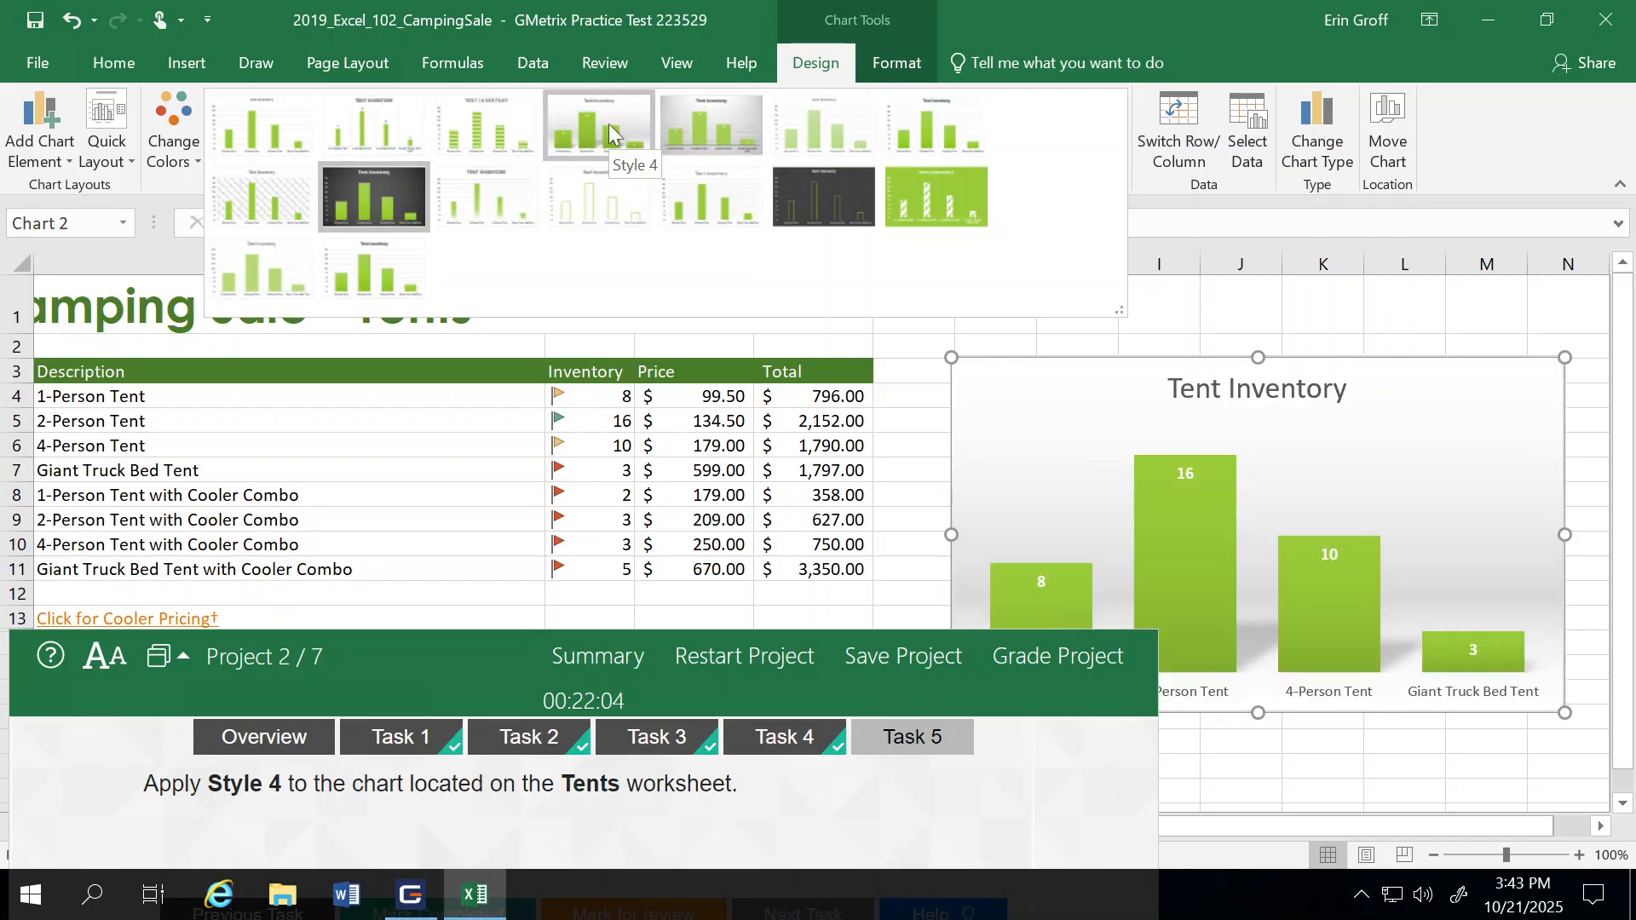
left_click(608, 124)
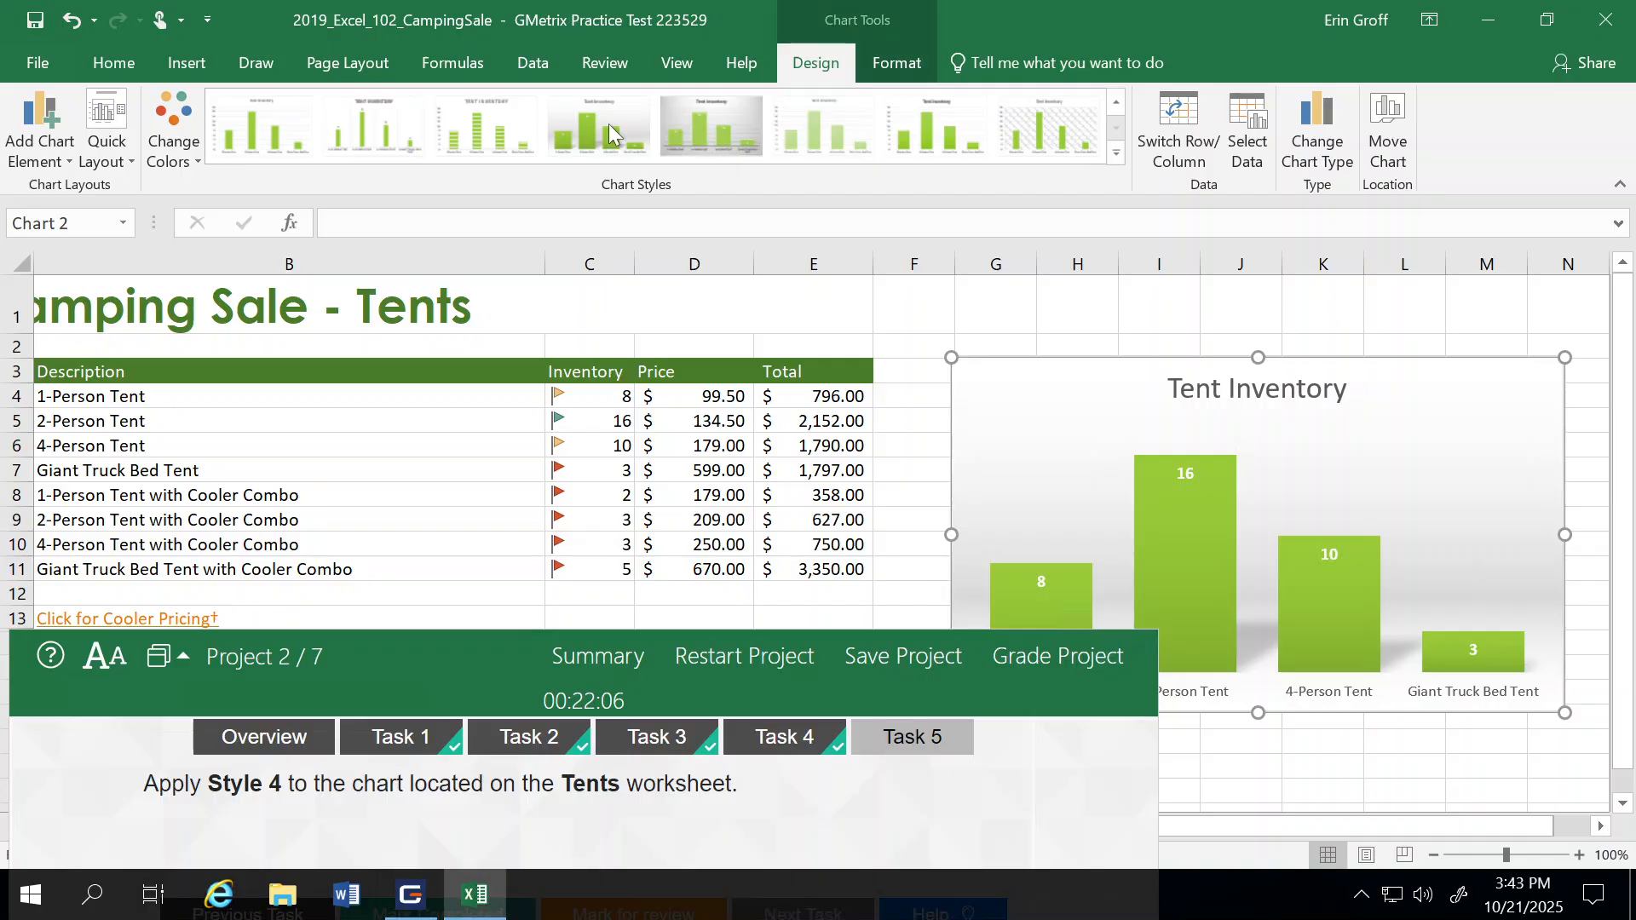
left_click(886, 498)
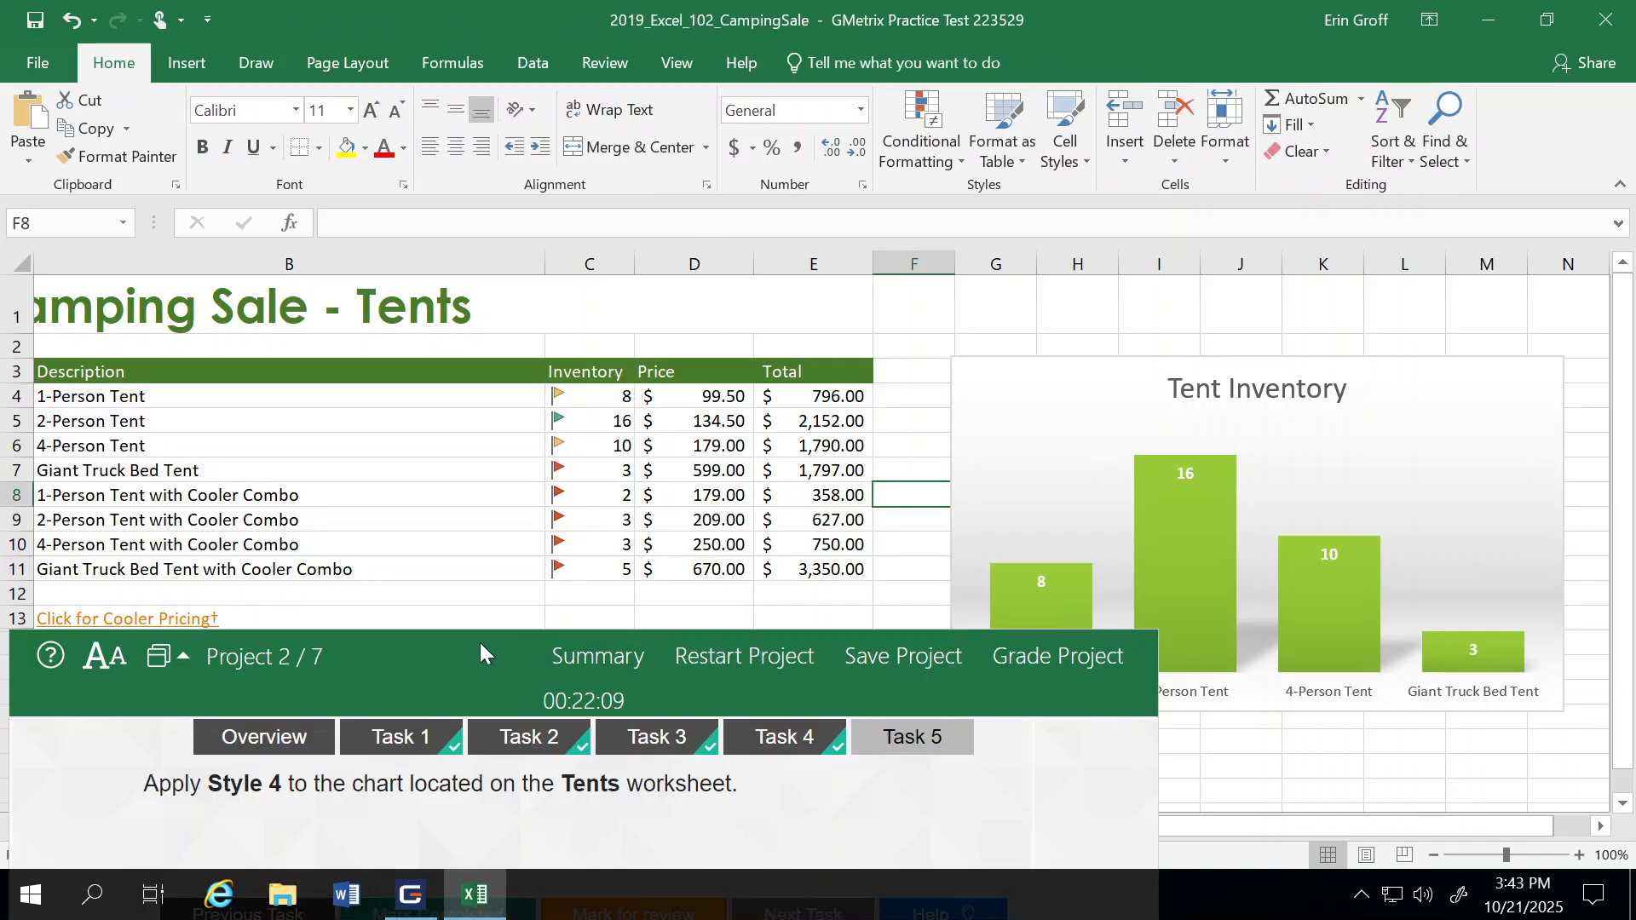
Step: Mark Task 5 as completed and grade Project 2, continuing to the next project
left_click_drag(478, 653, 566, 317)
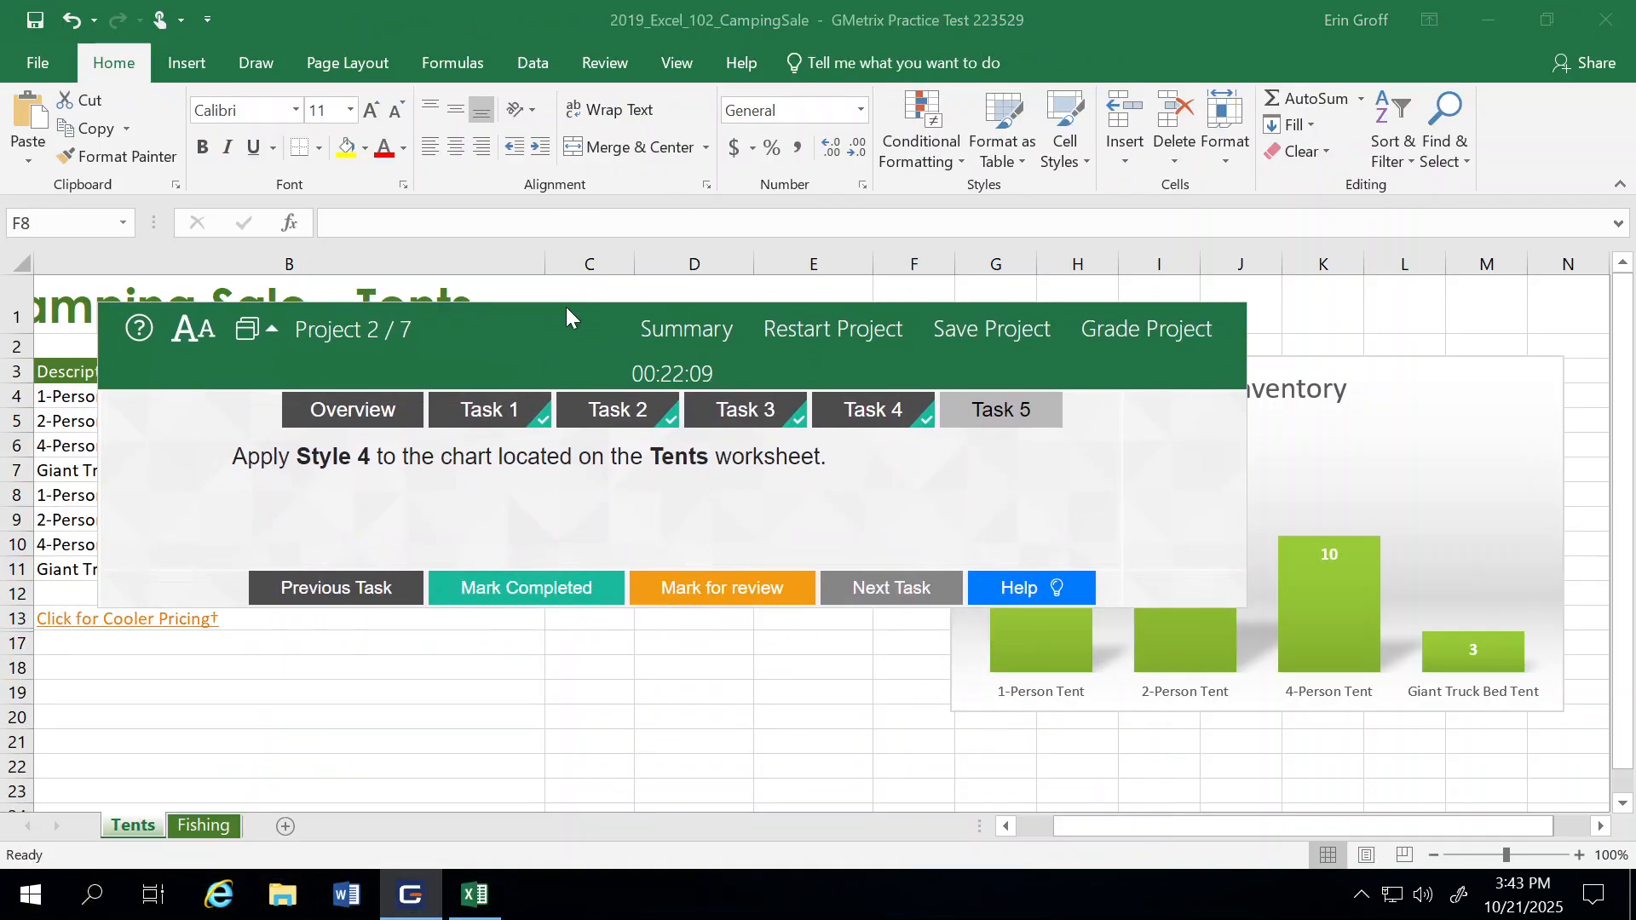
left_click(500, 587)
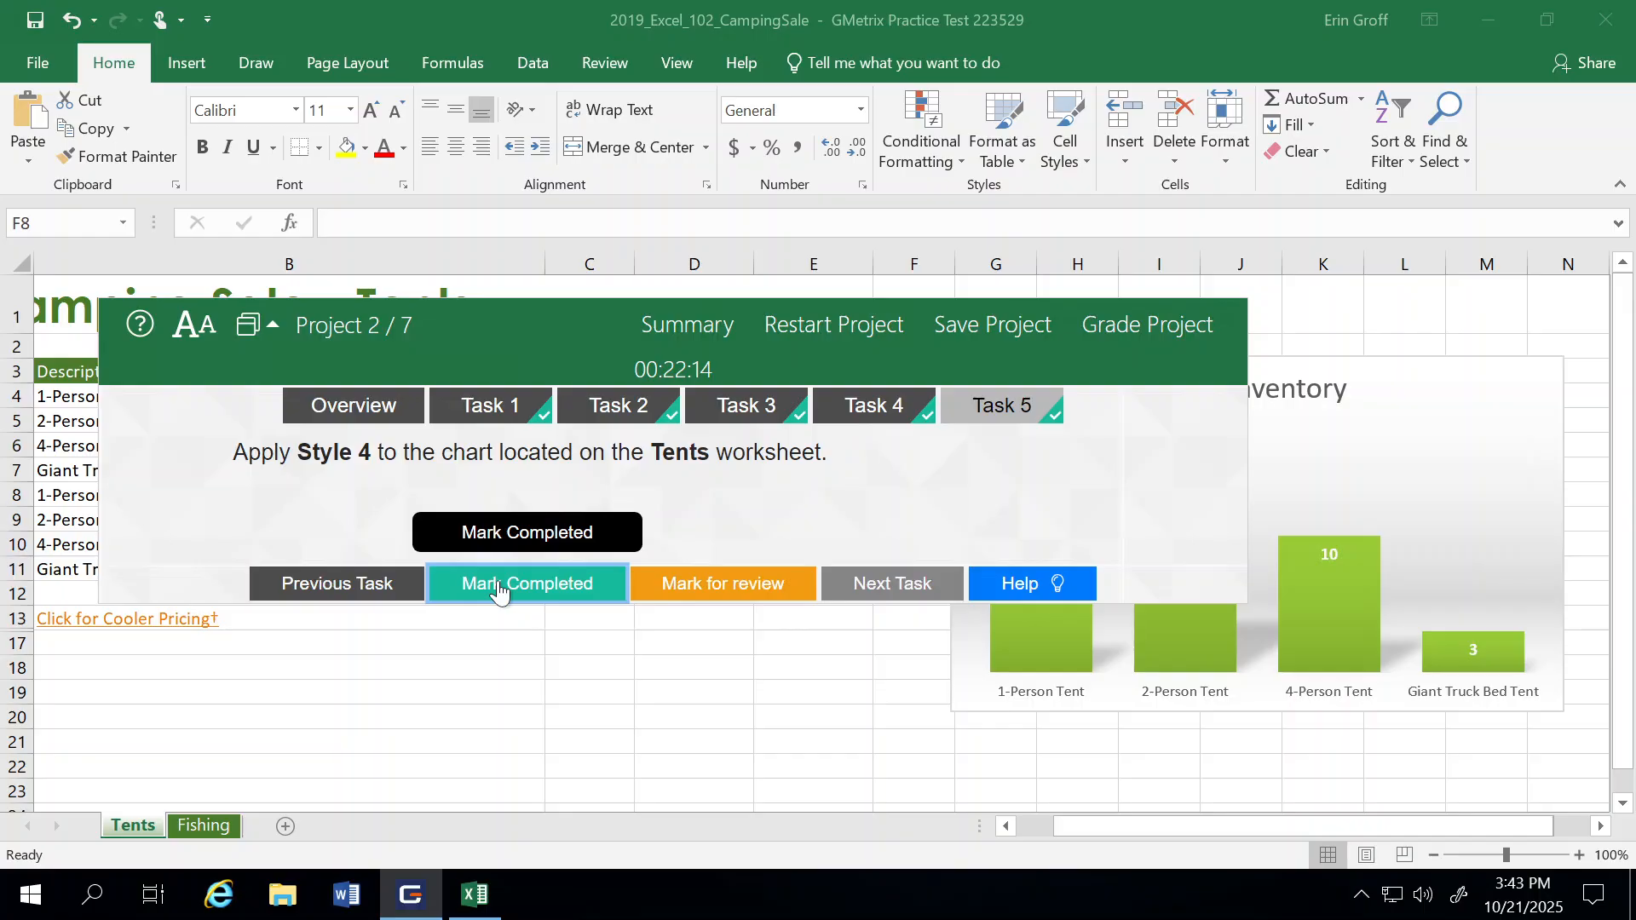
left_click(1144, 322)
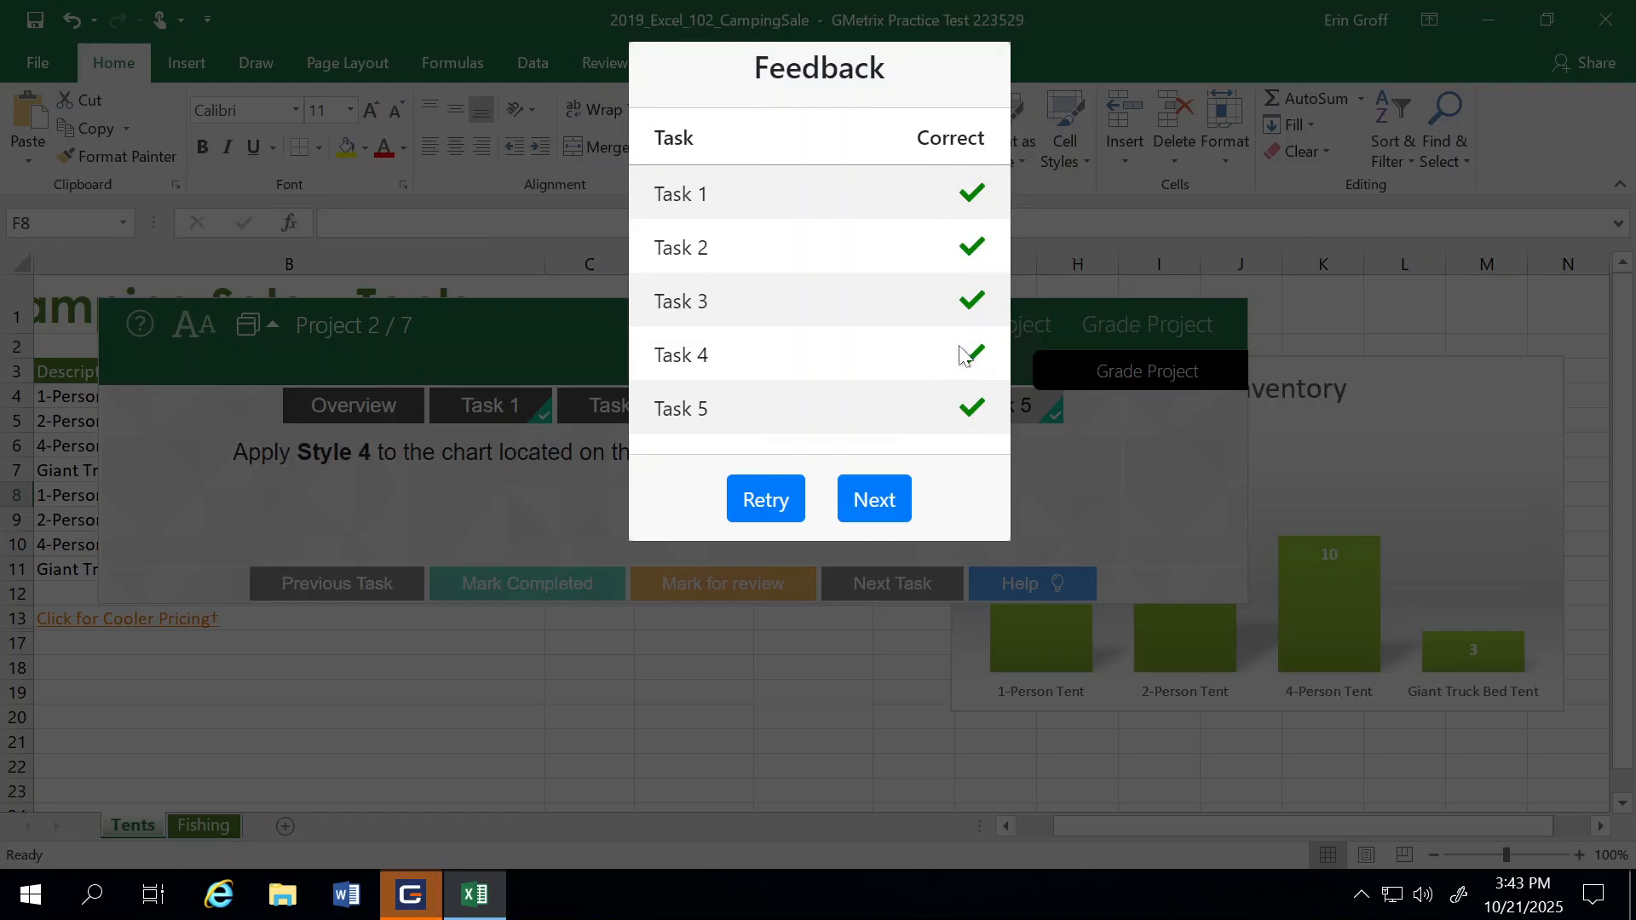
left_click(869, 503)
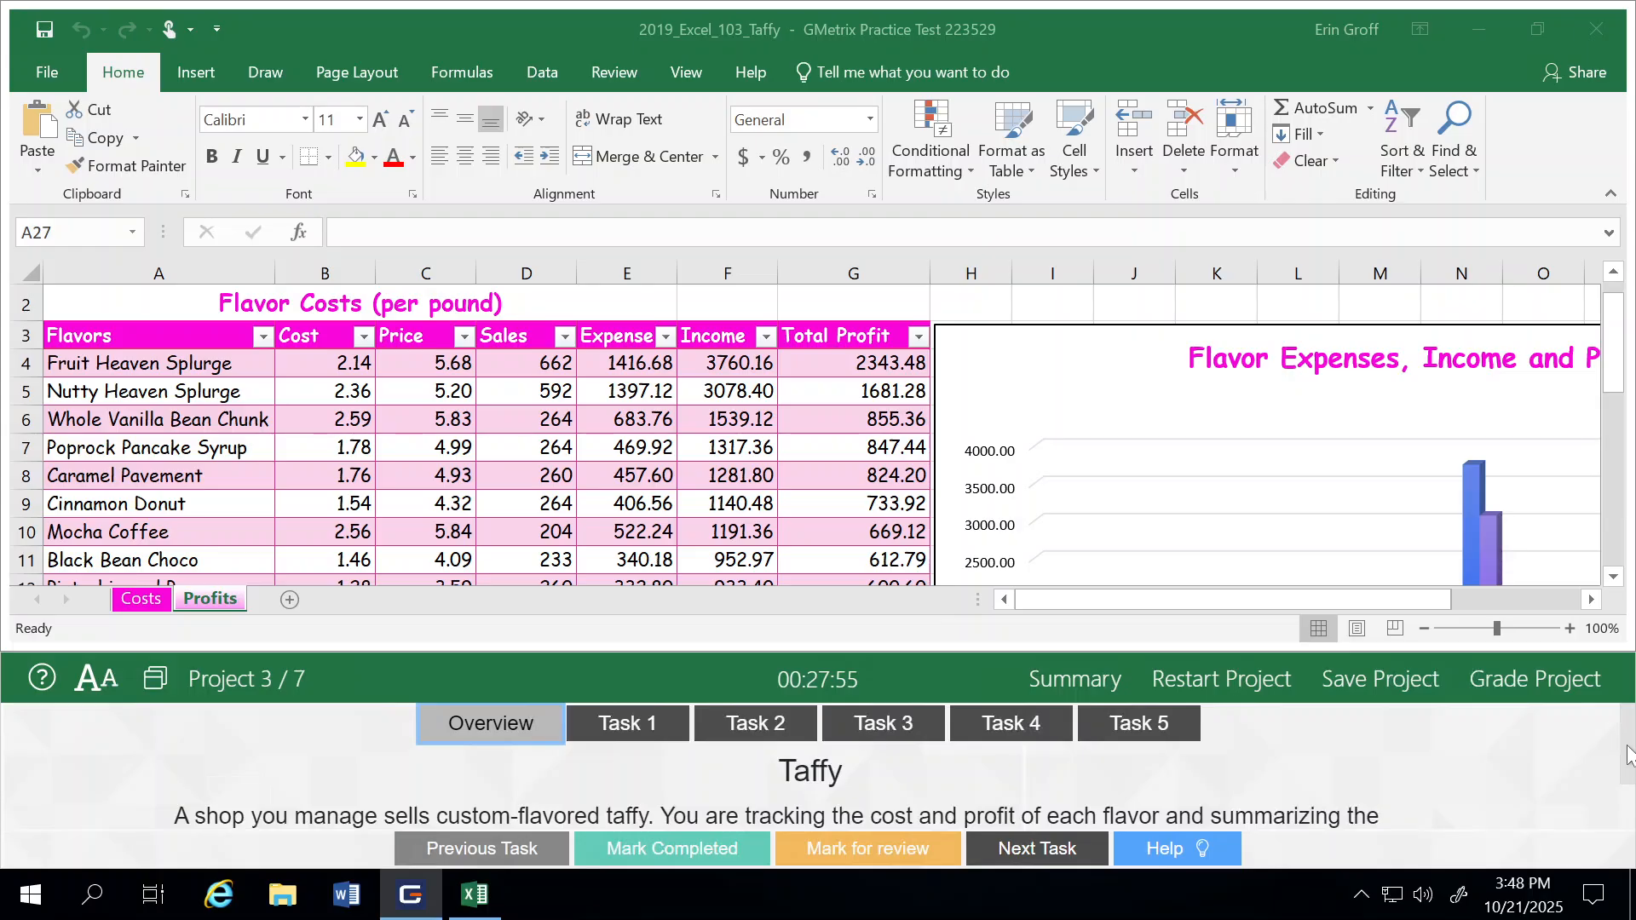
Step: For Task 1, replace all occurrences of Choco with Chocolate within the whole workbook, and mark the task as completed, advancing to Task 2
mouse_move(1629, 754)
left_mouse_down()
mouse_move(1632, 794)
mouse_move(1630, 754)
left_mouse_up()
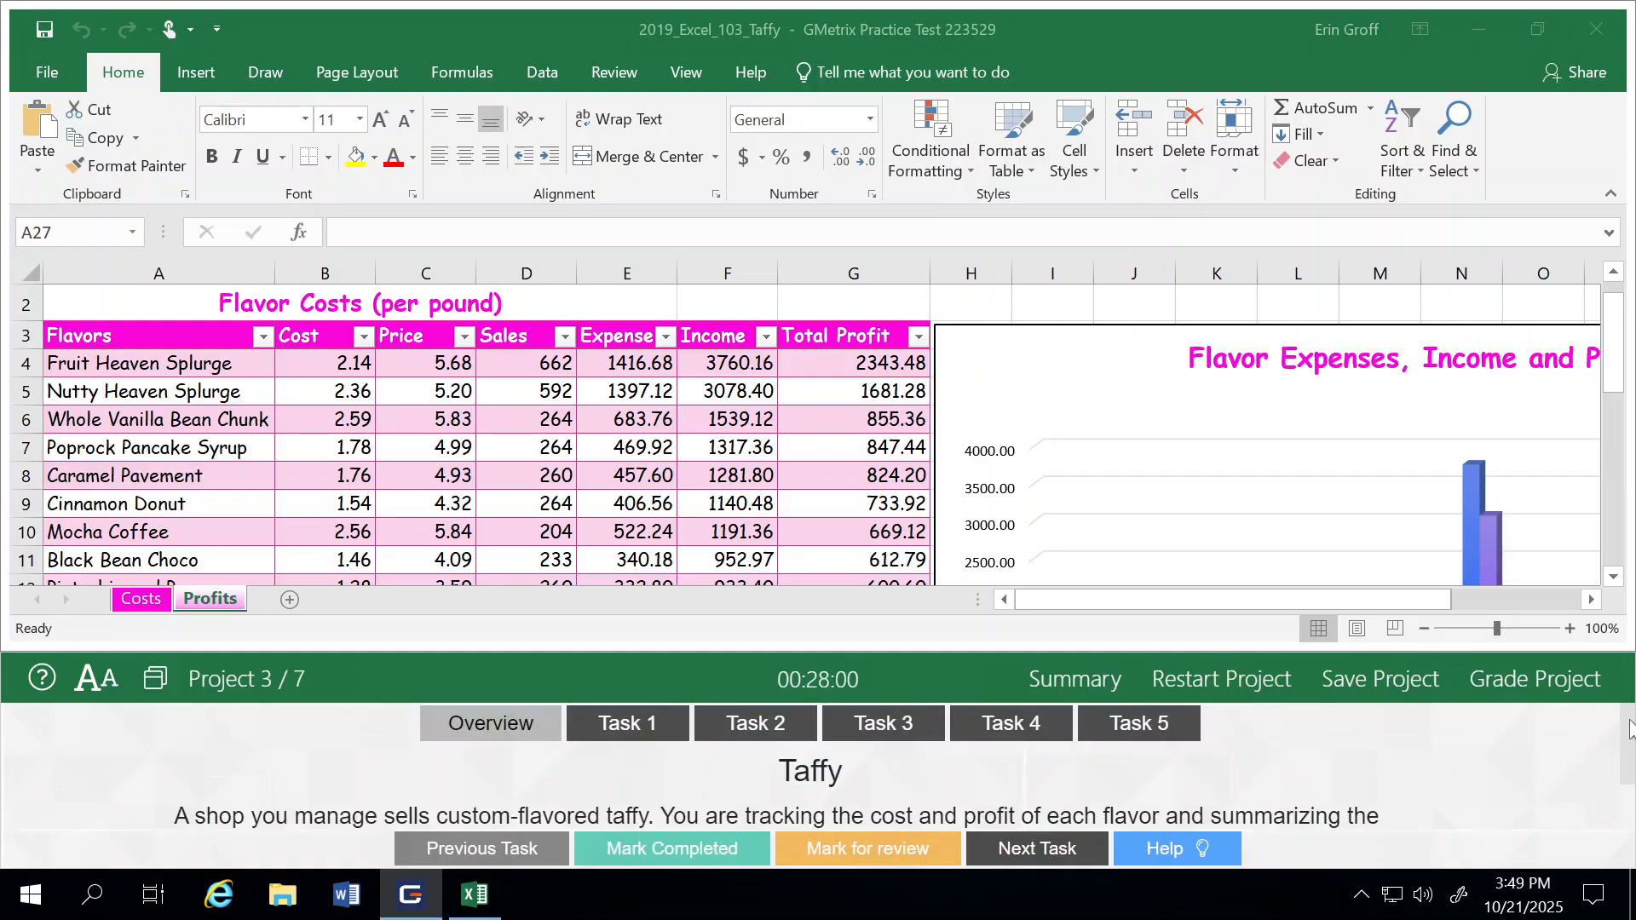
left_click(622, 726)
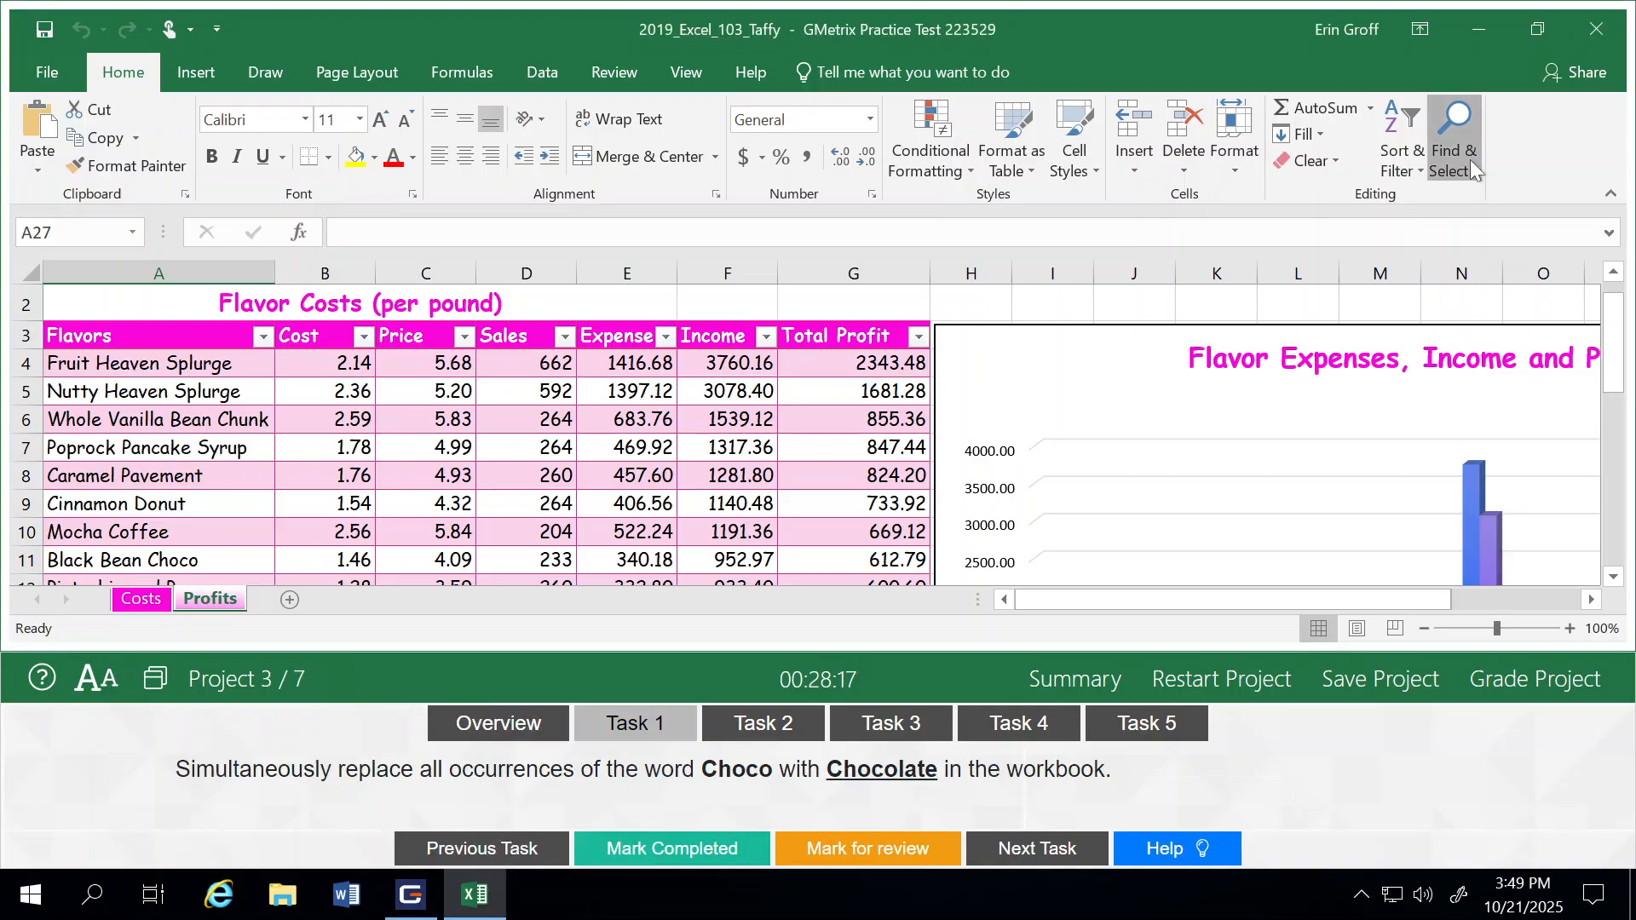
left_click(1471, 165)
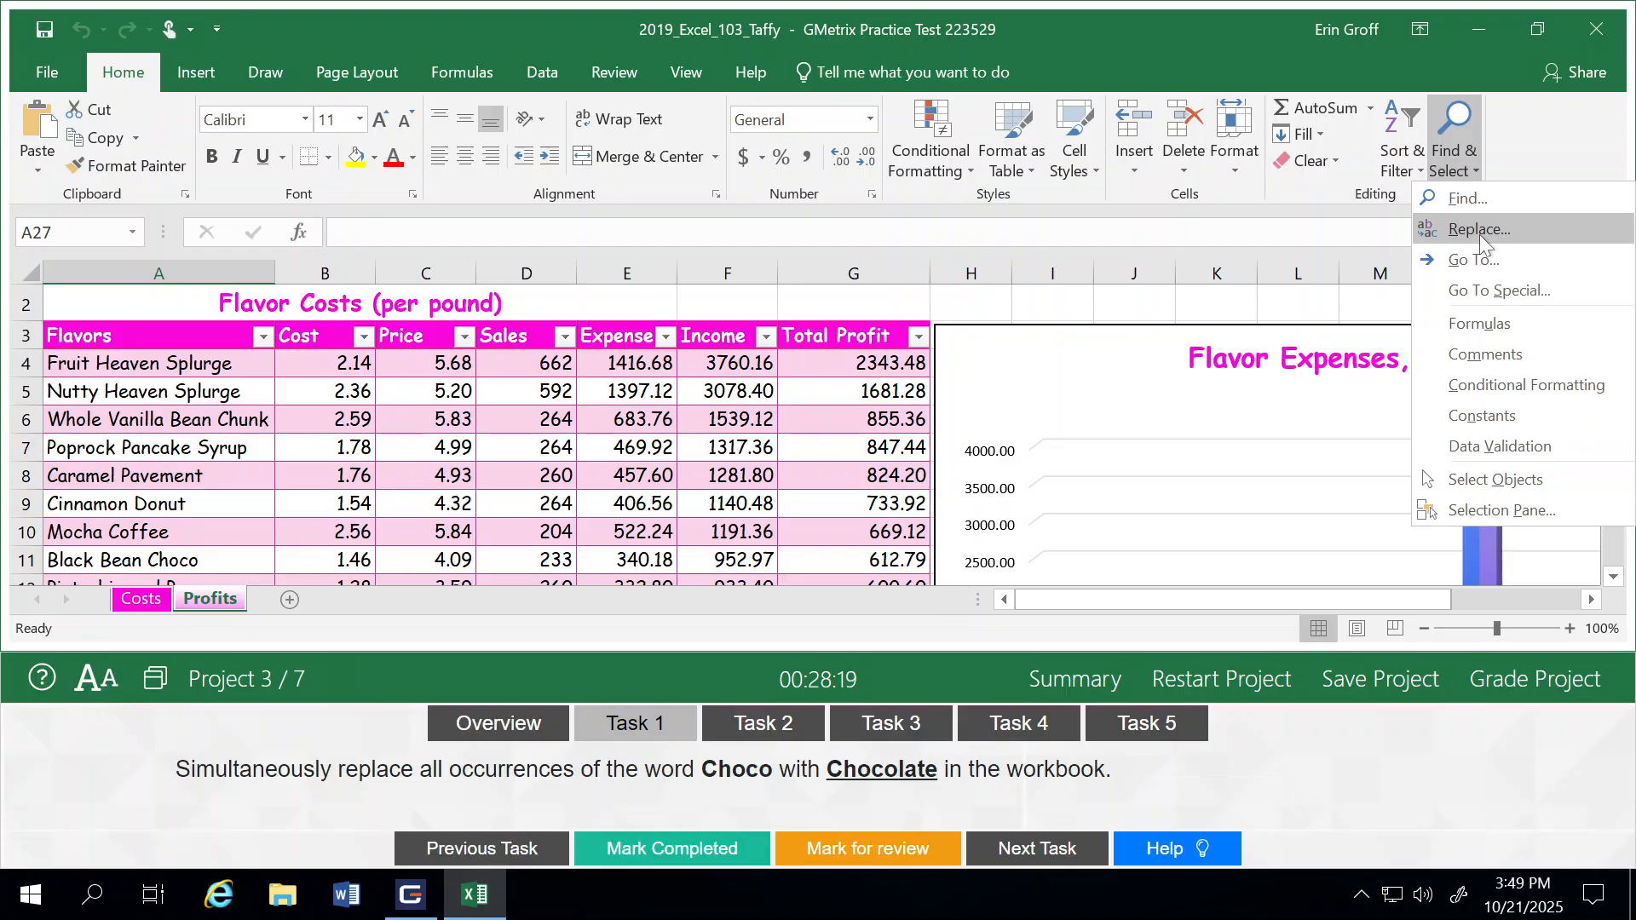
left_click(1480, 230)
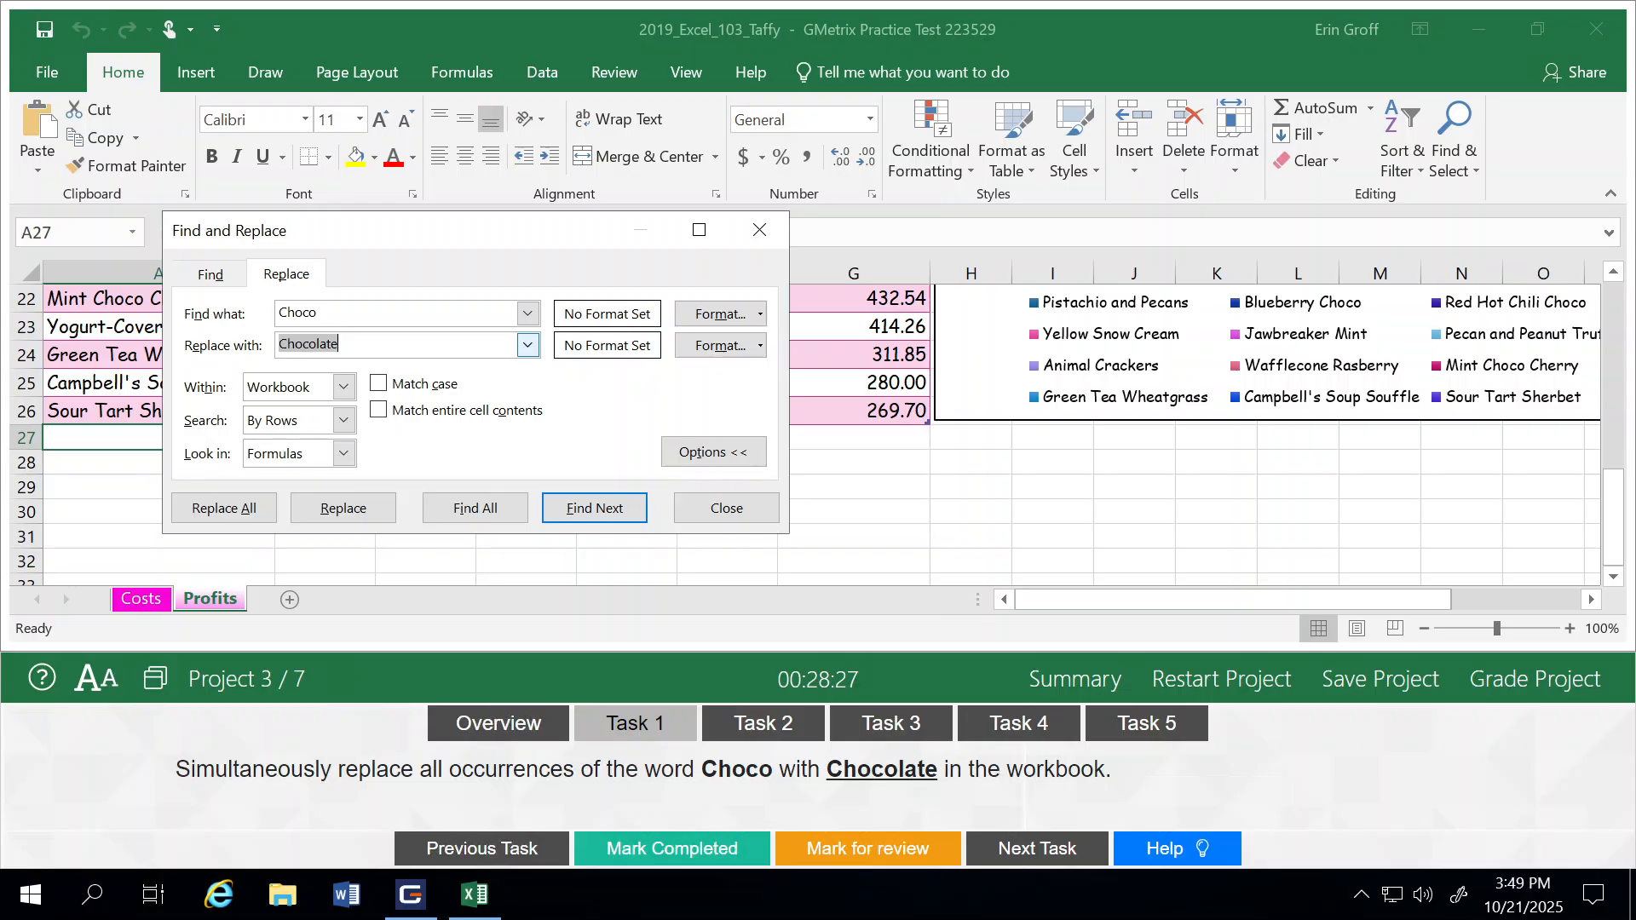
left_click(703, 456)
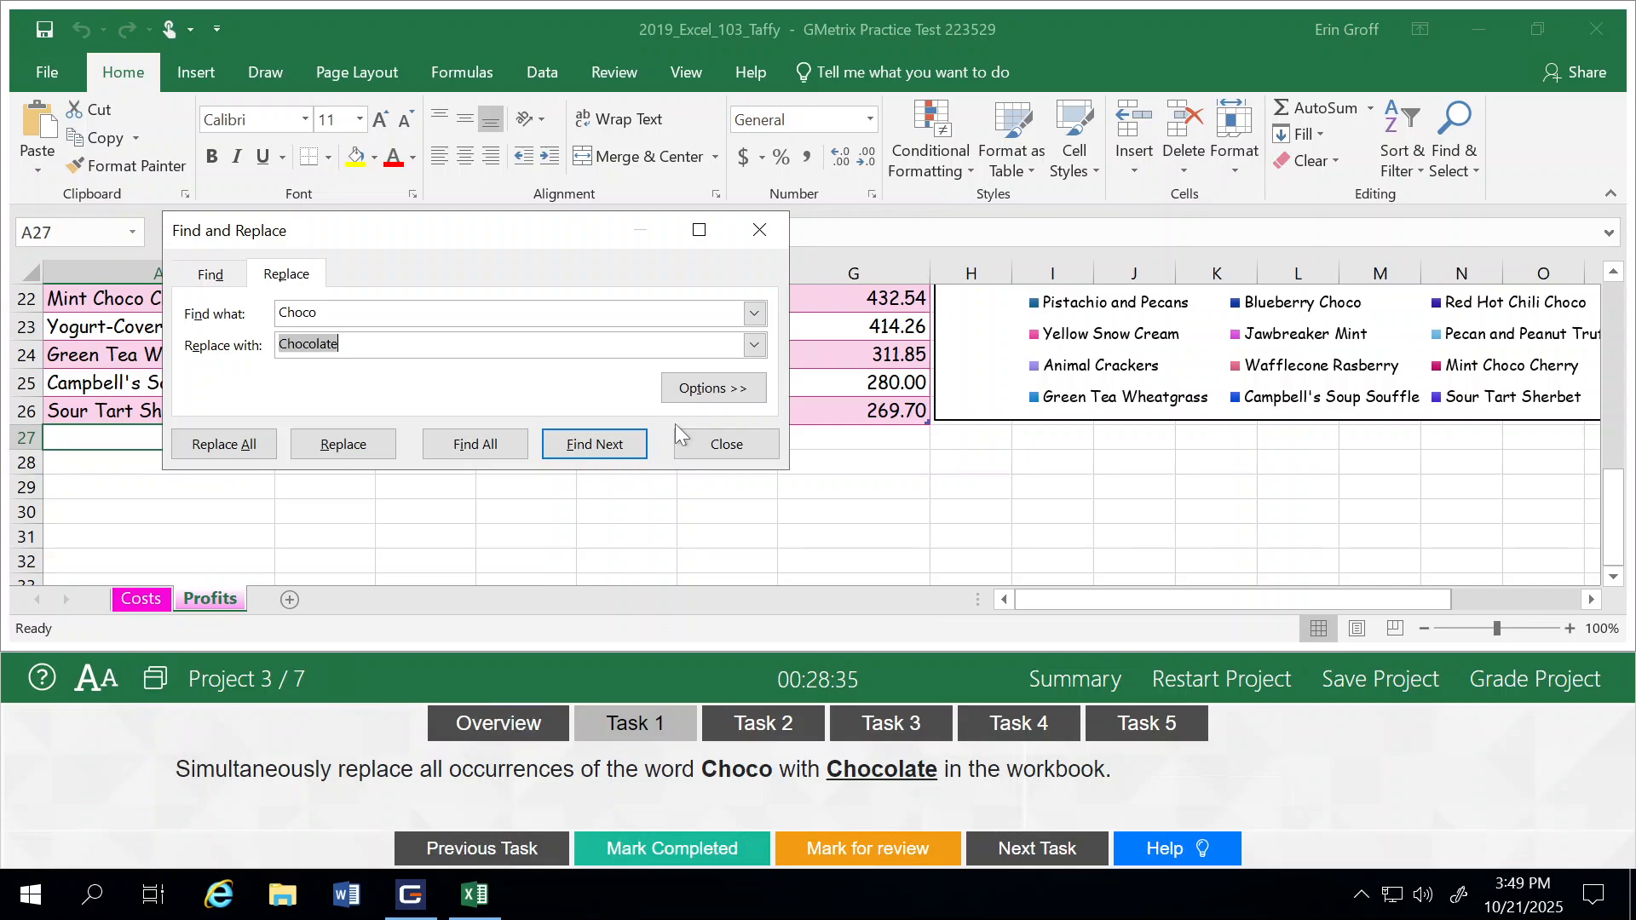
left_click(714, 389)
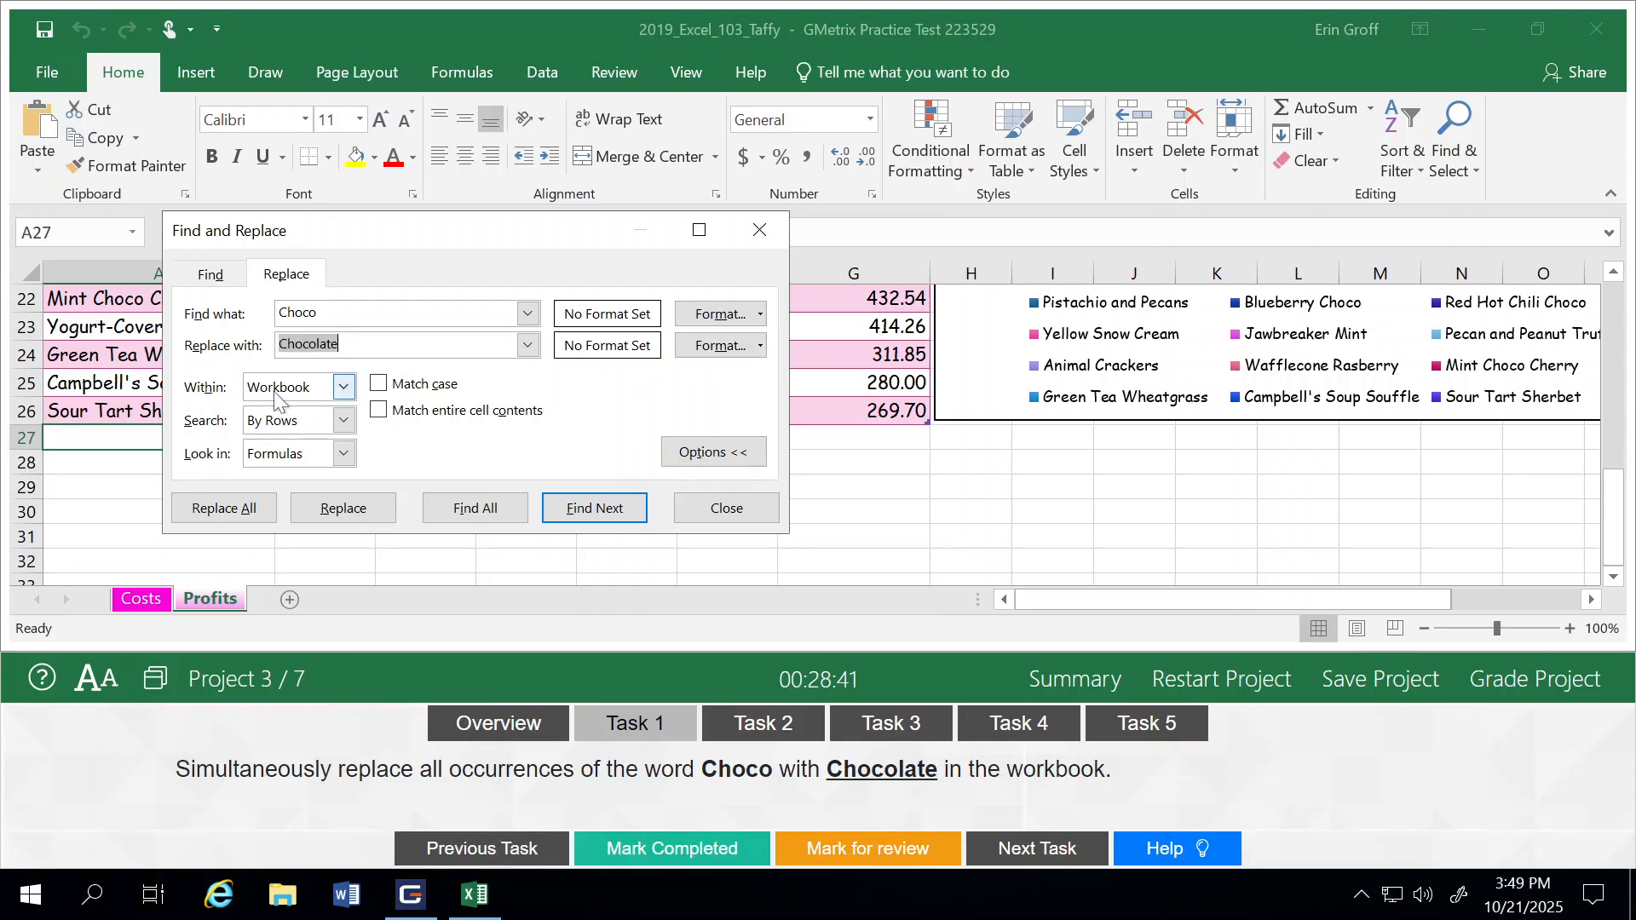
left_click(344, 387)
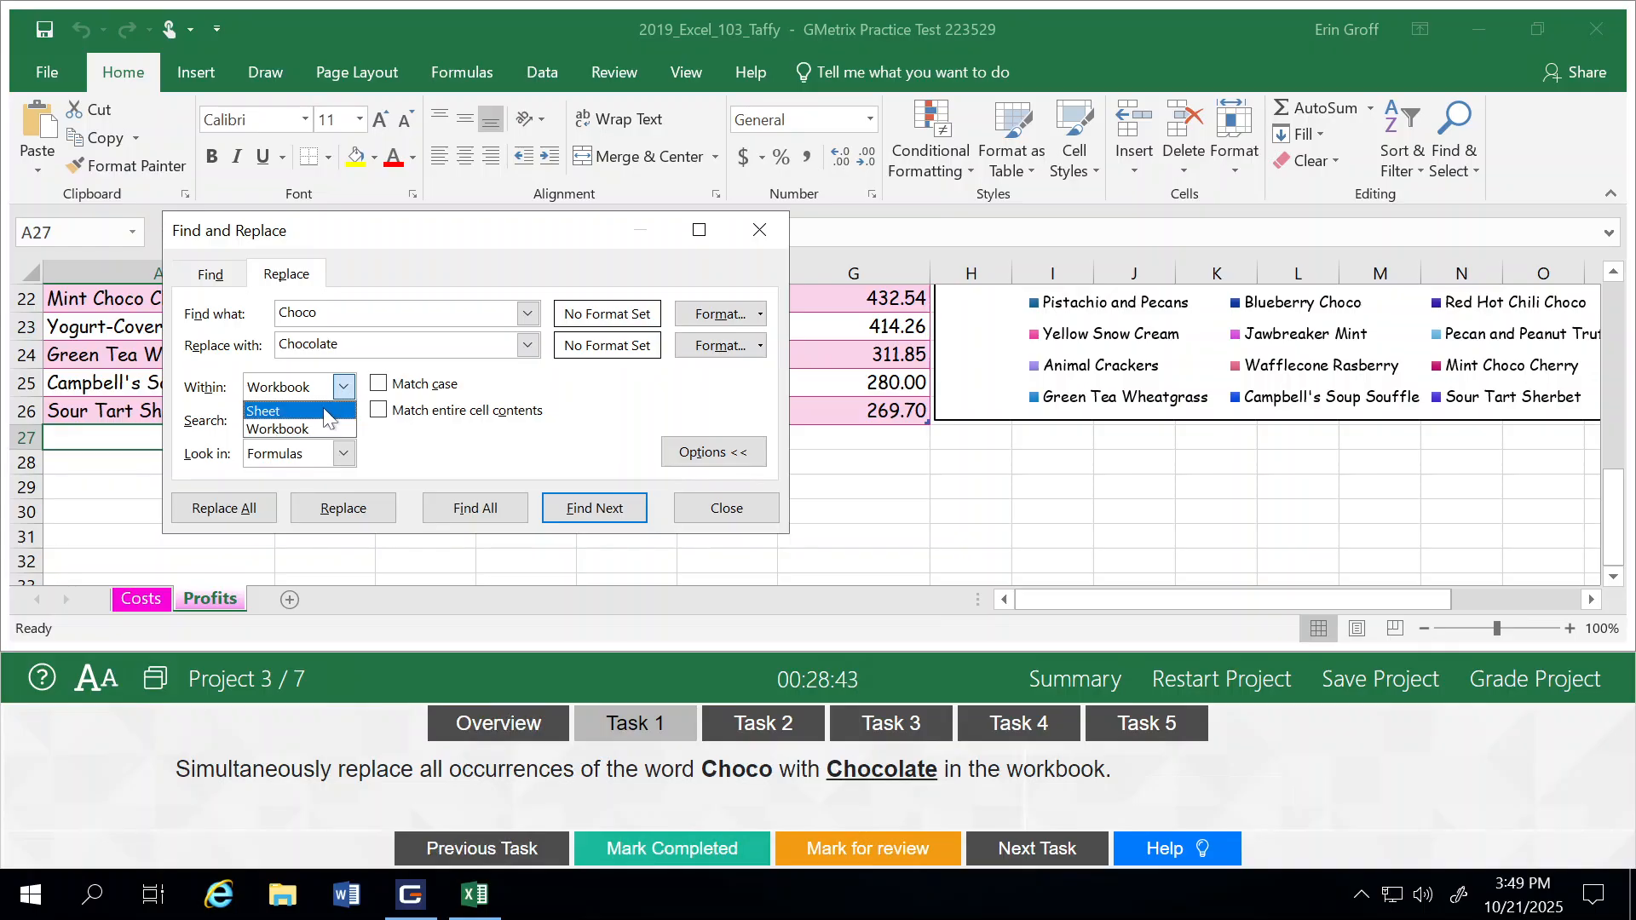
left_click(344, 390)
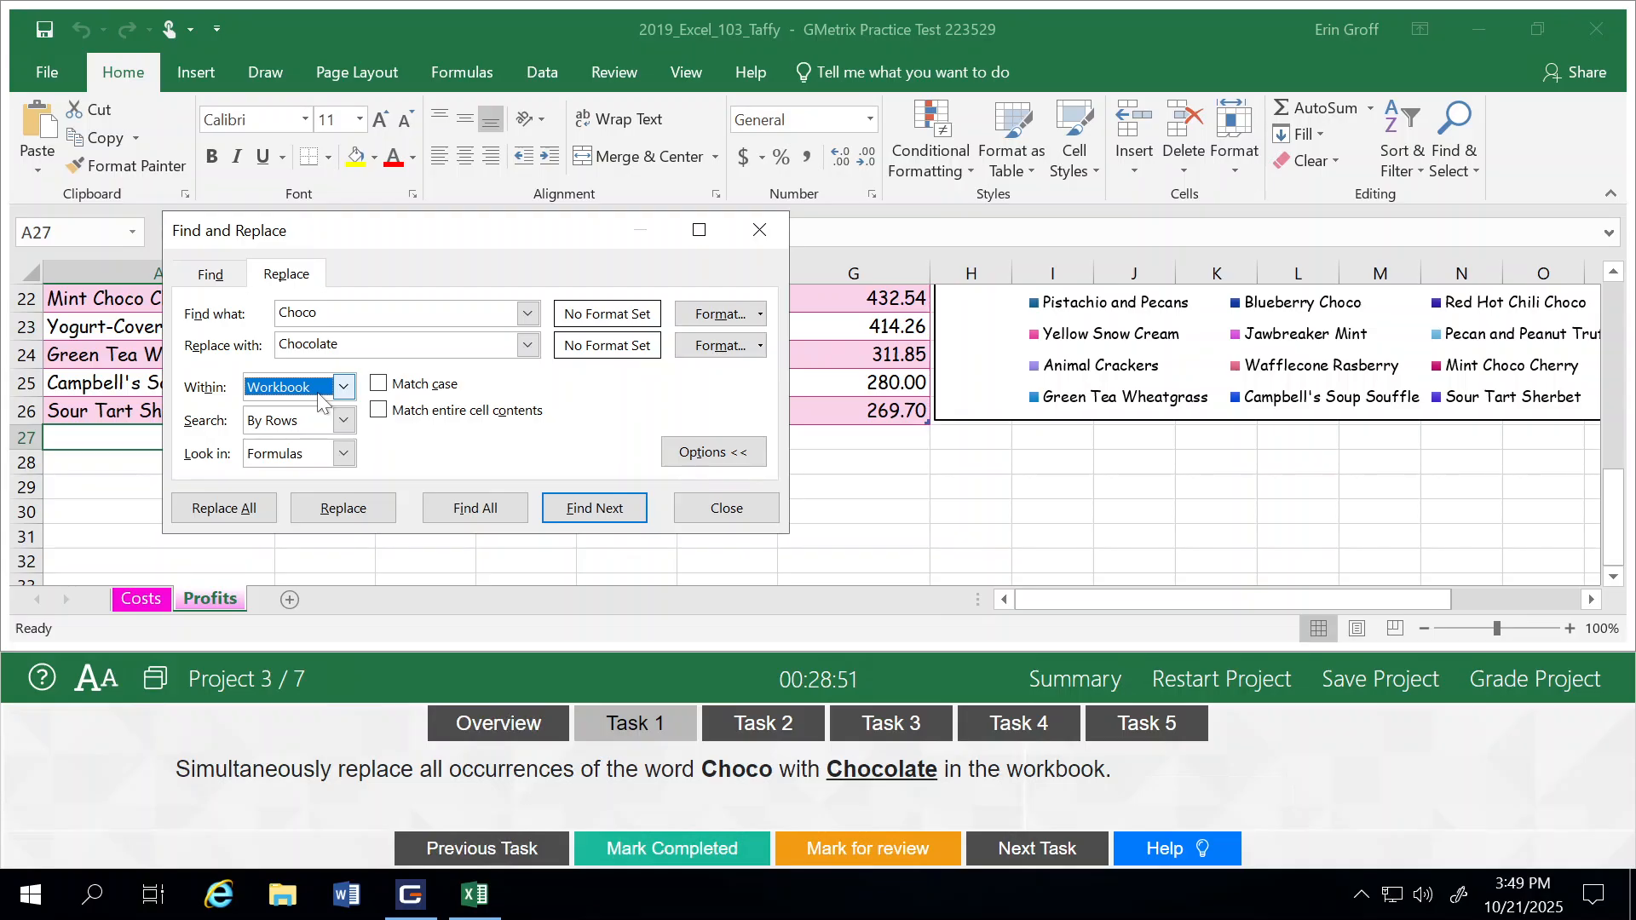
left_click(209, 511)
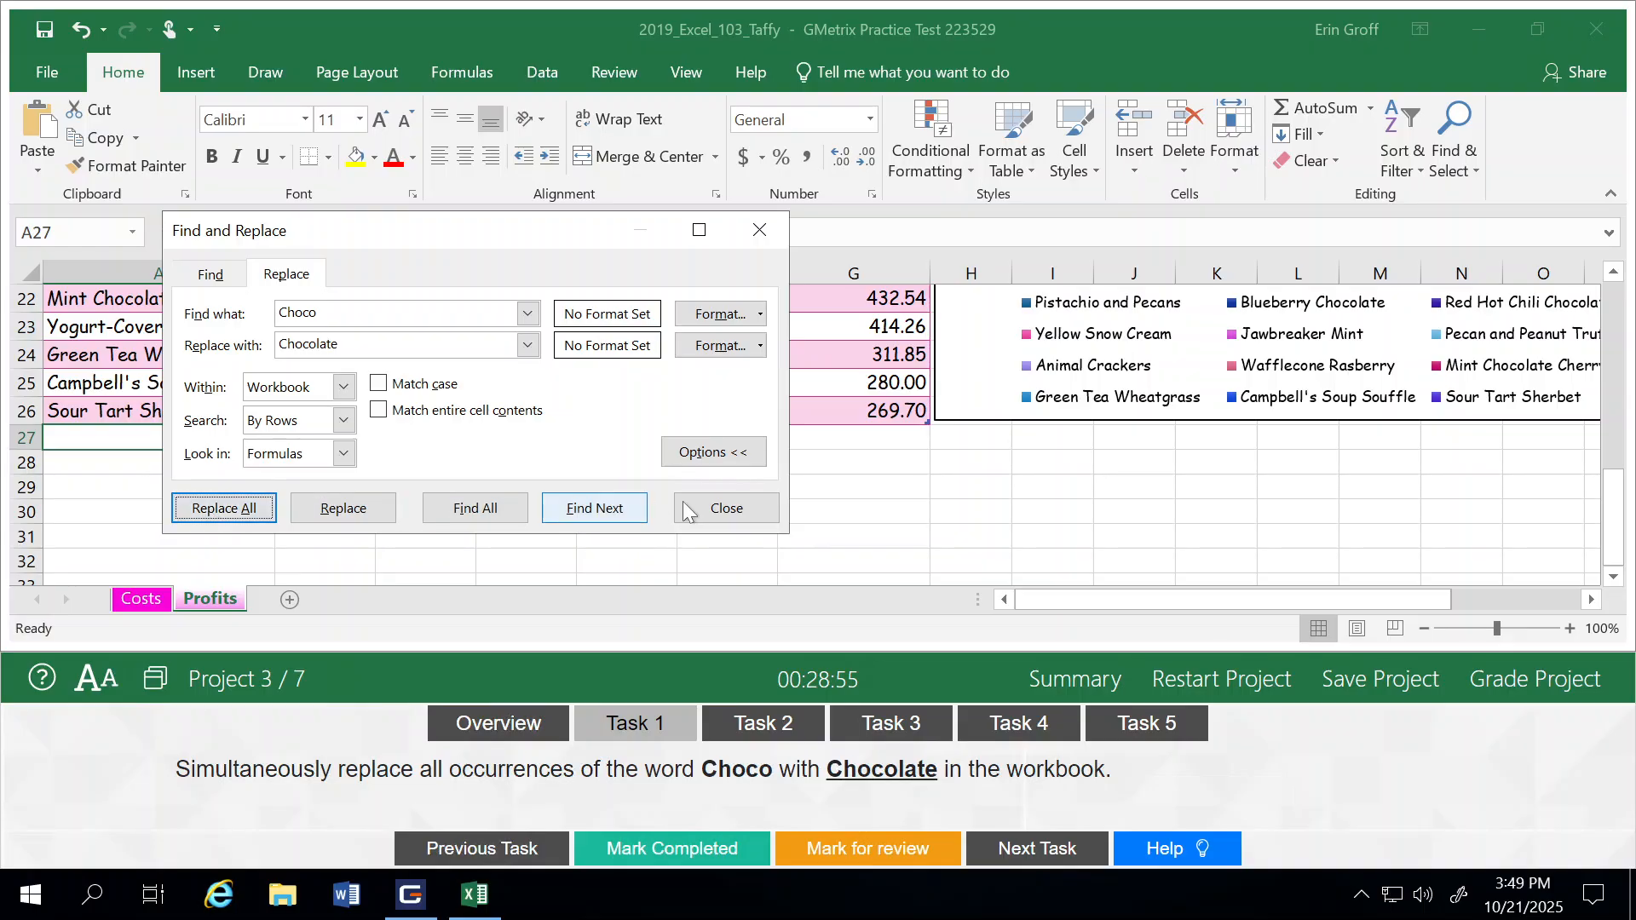
left_click(726, 508)
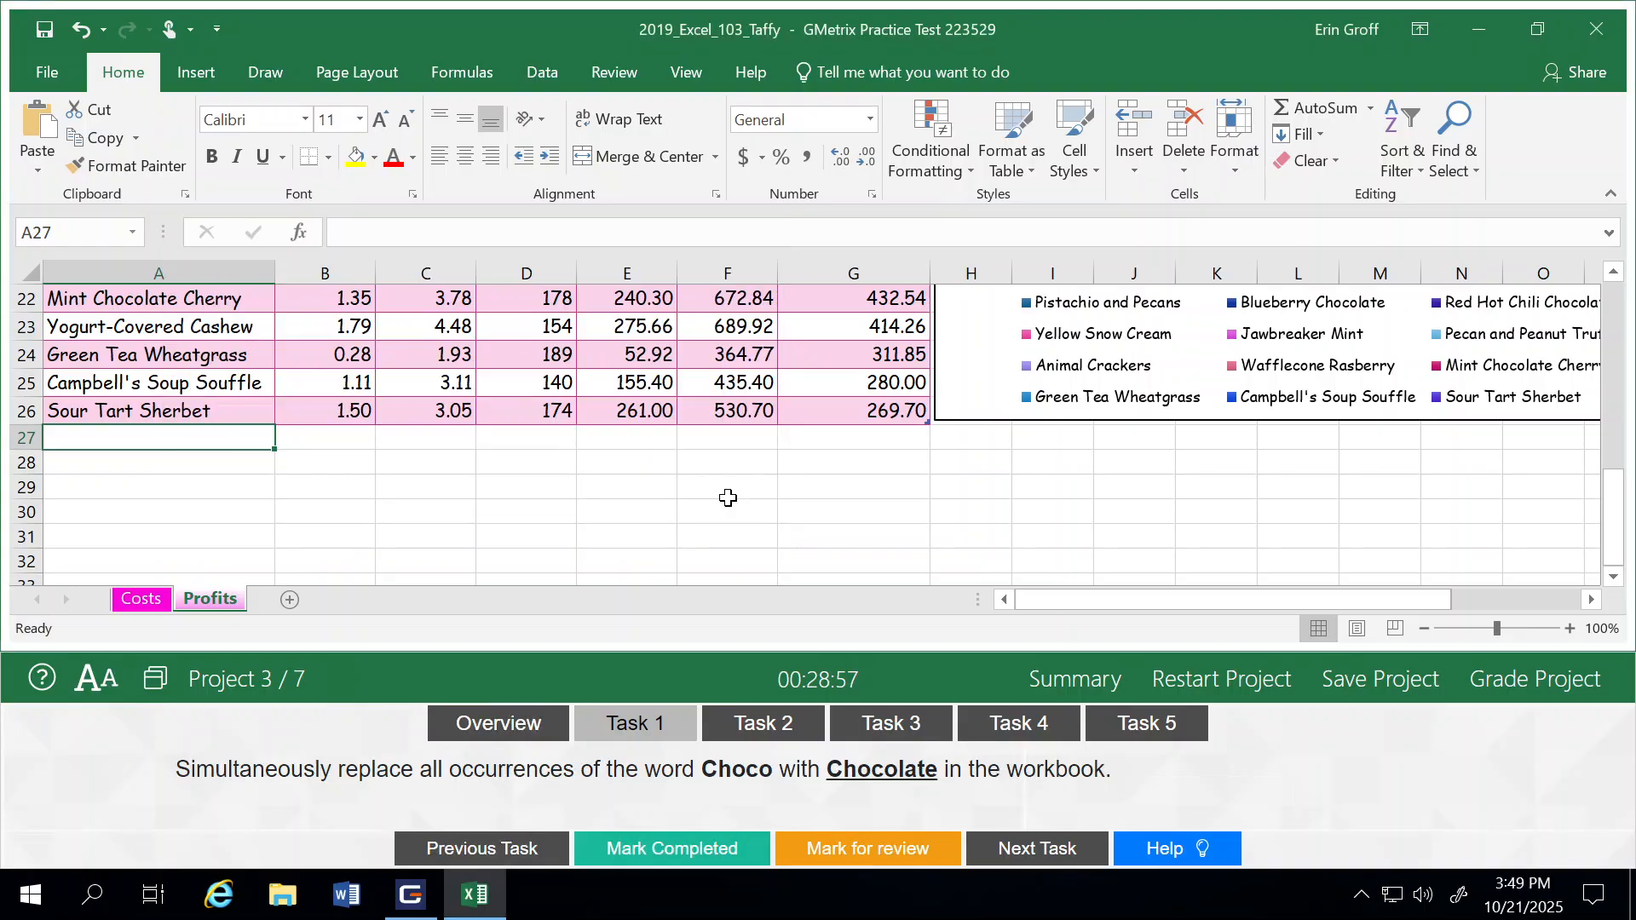
left_click(707, 849)
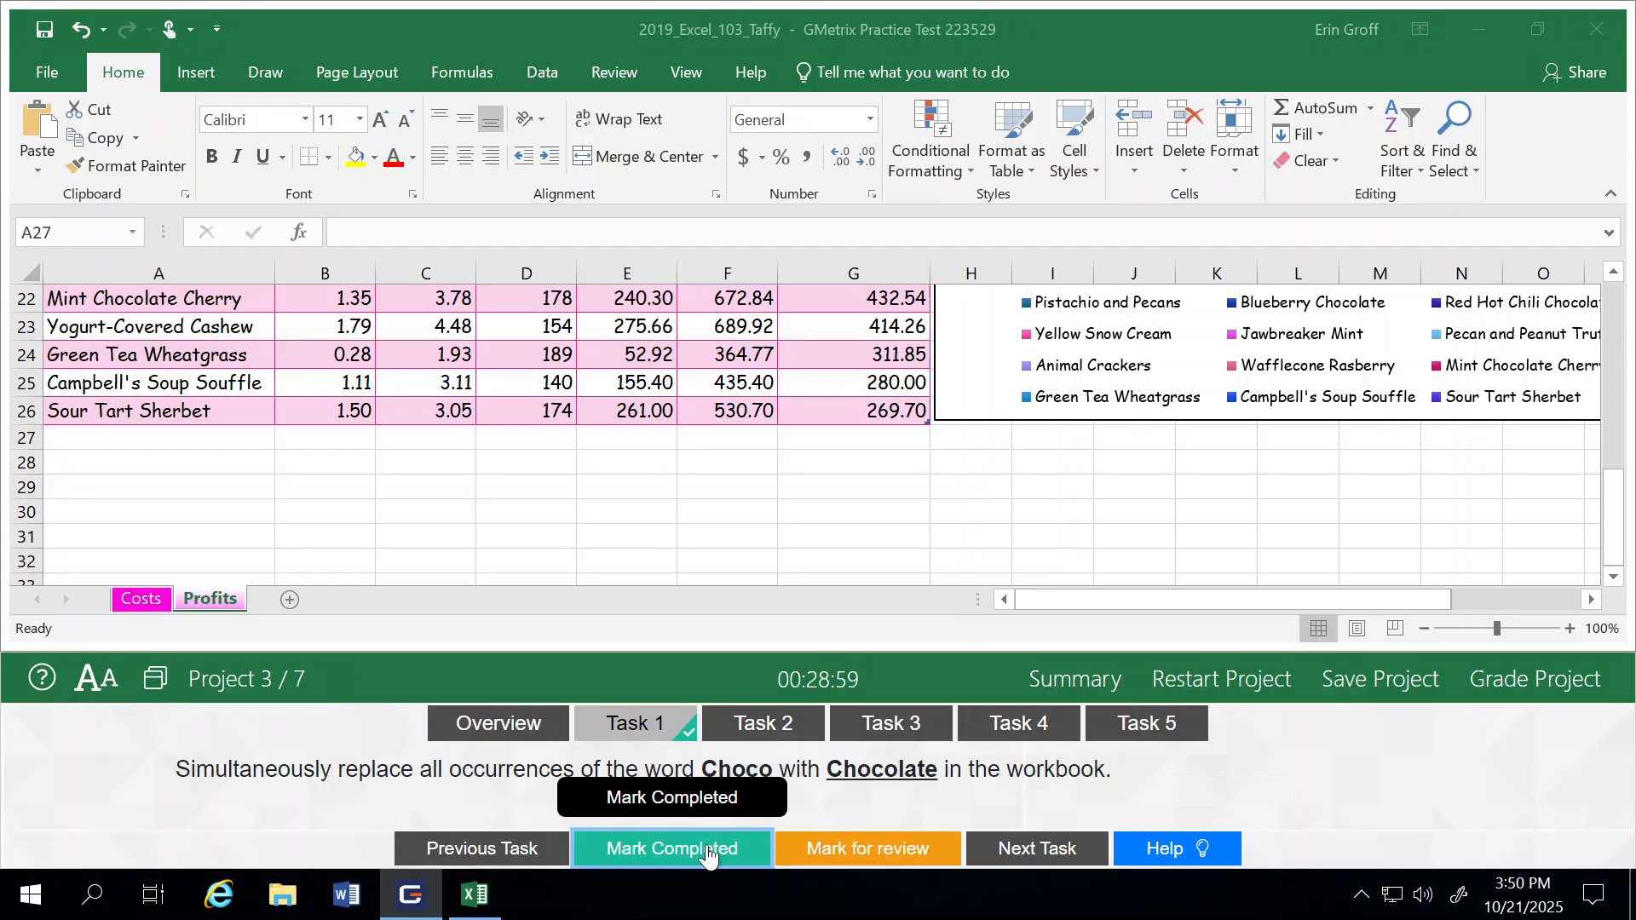
left_click(1053, 858)
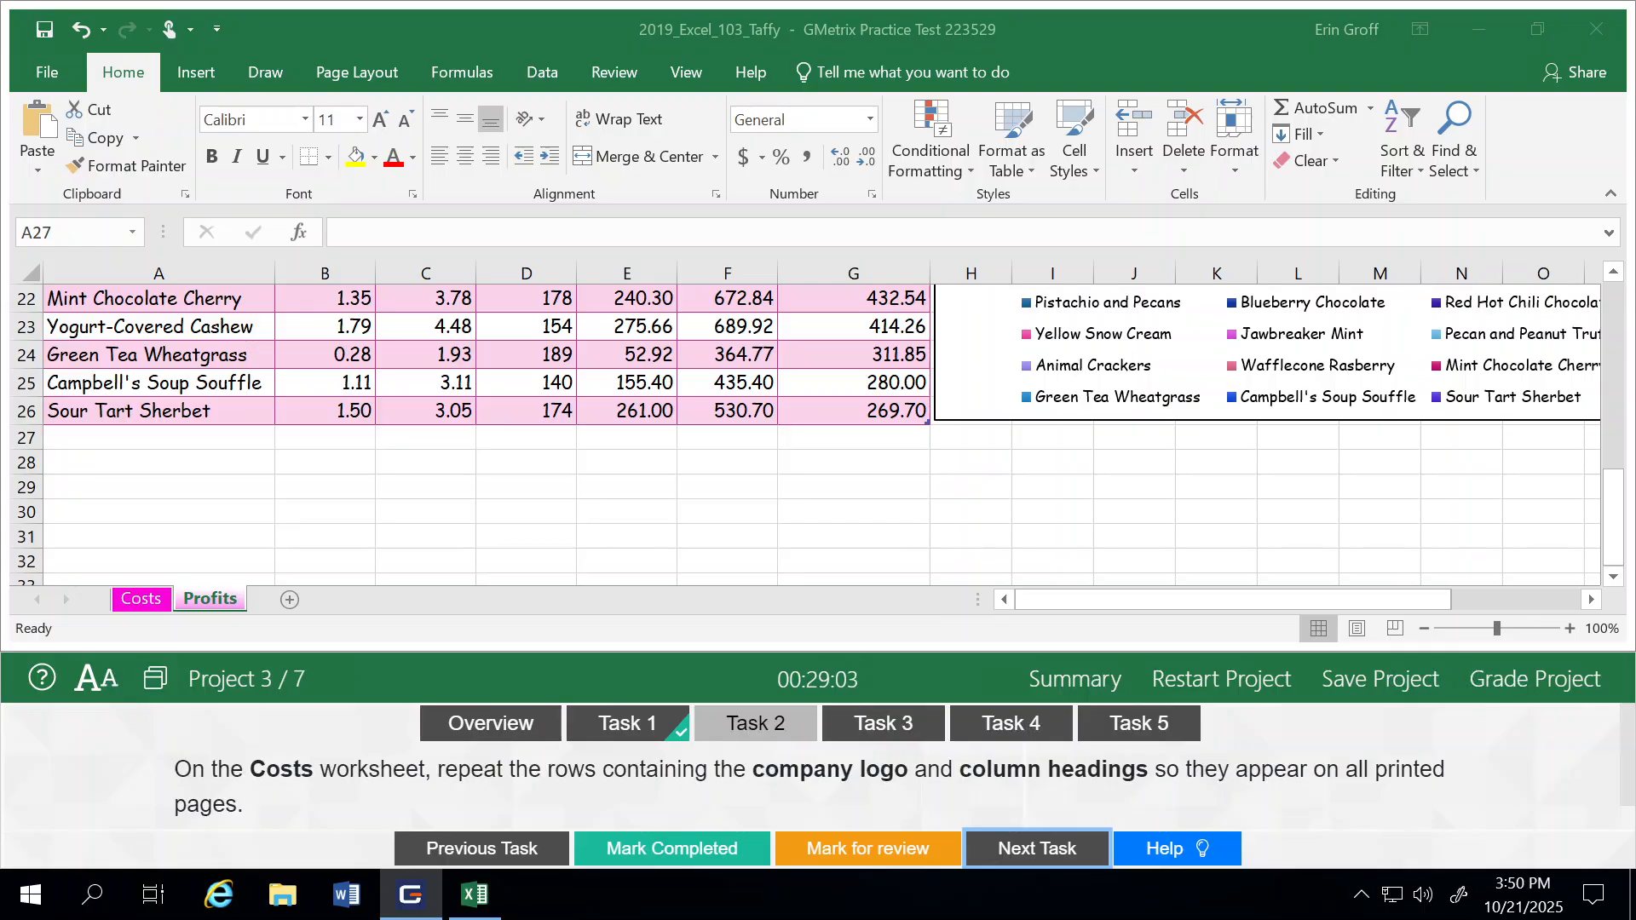
Step: Set rows $1:$3 of the Costs worksheet to repeat at the top of printed pages and mark Task 2 as completed, advancing to Task 3
left_click(139, 600)
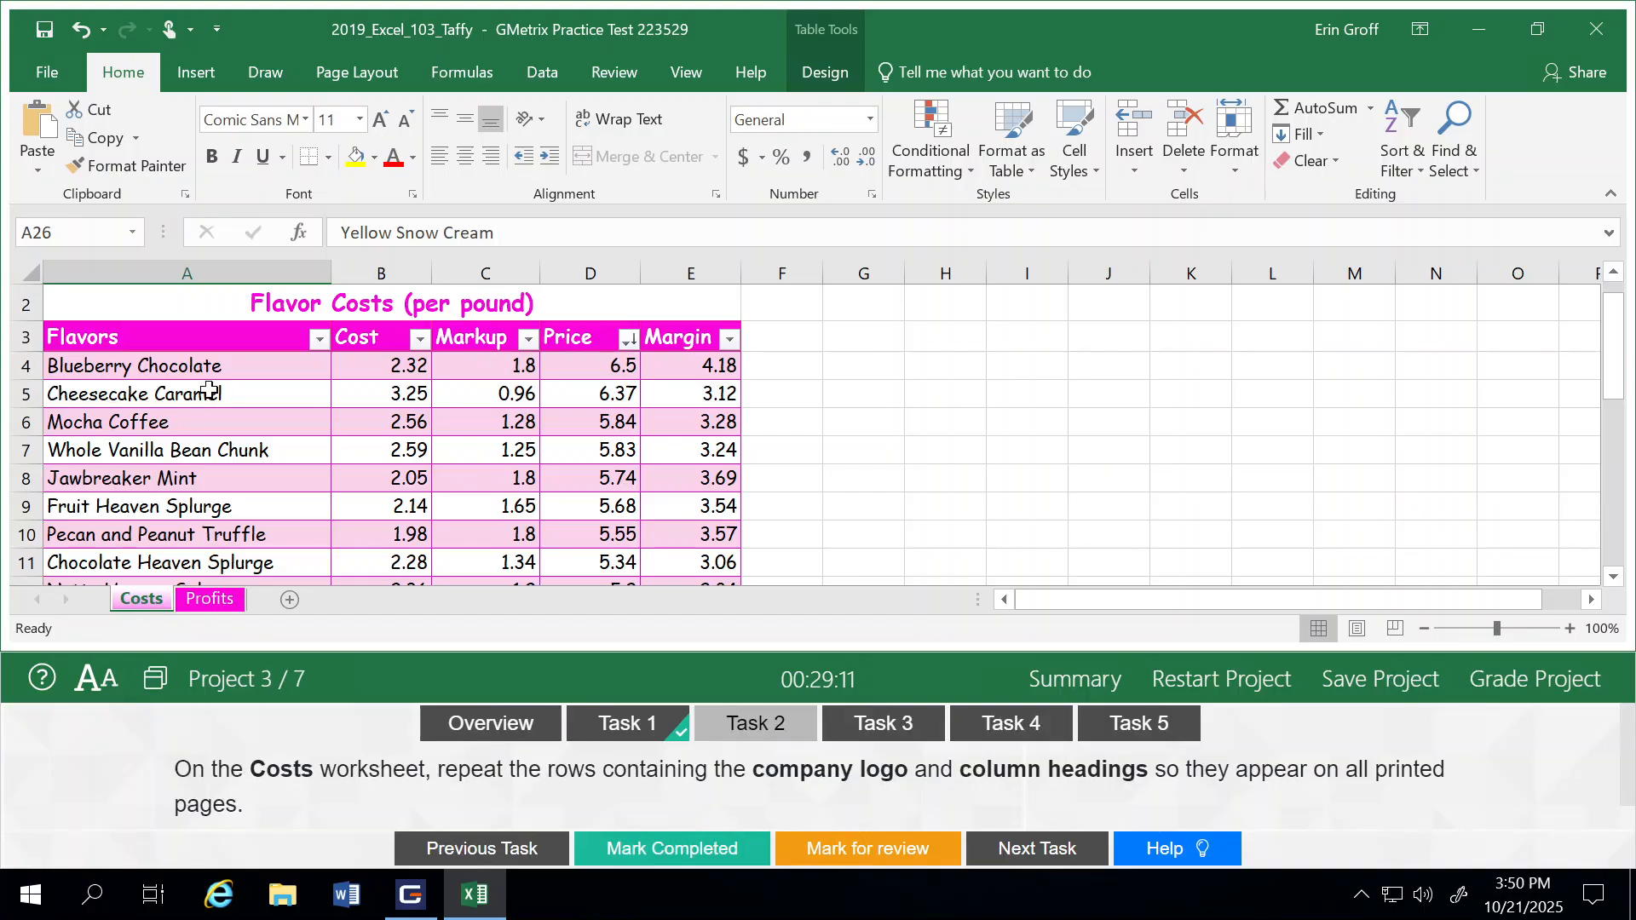
scroll(209, 389, "up", 1)
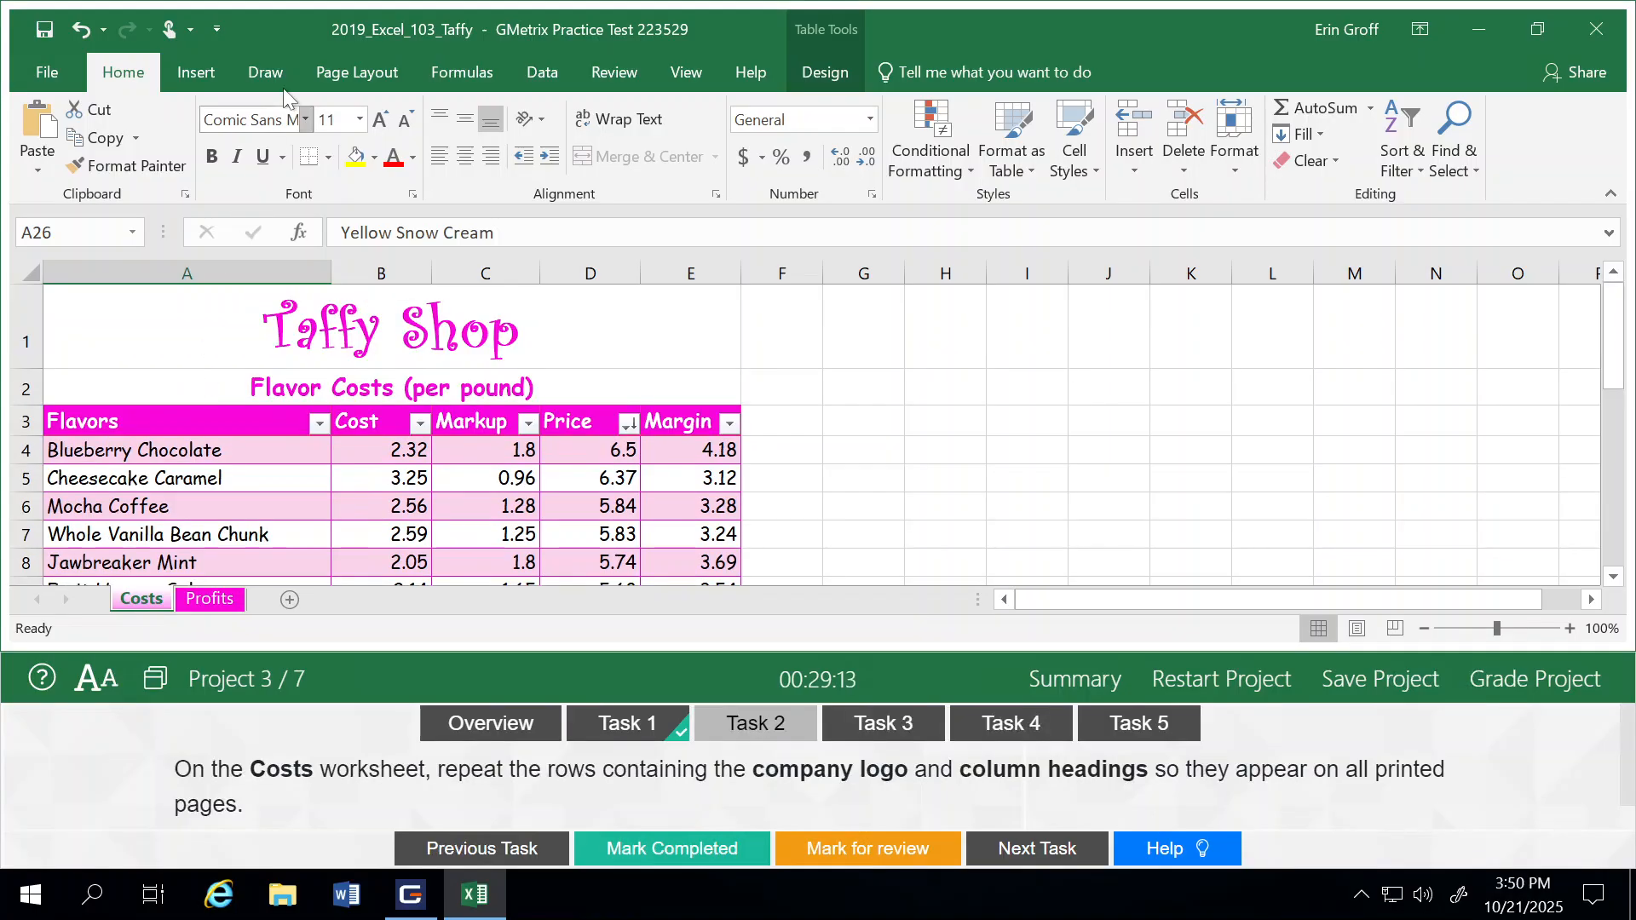
left_click(368, 67)
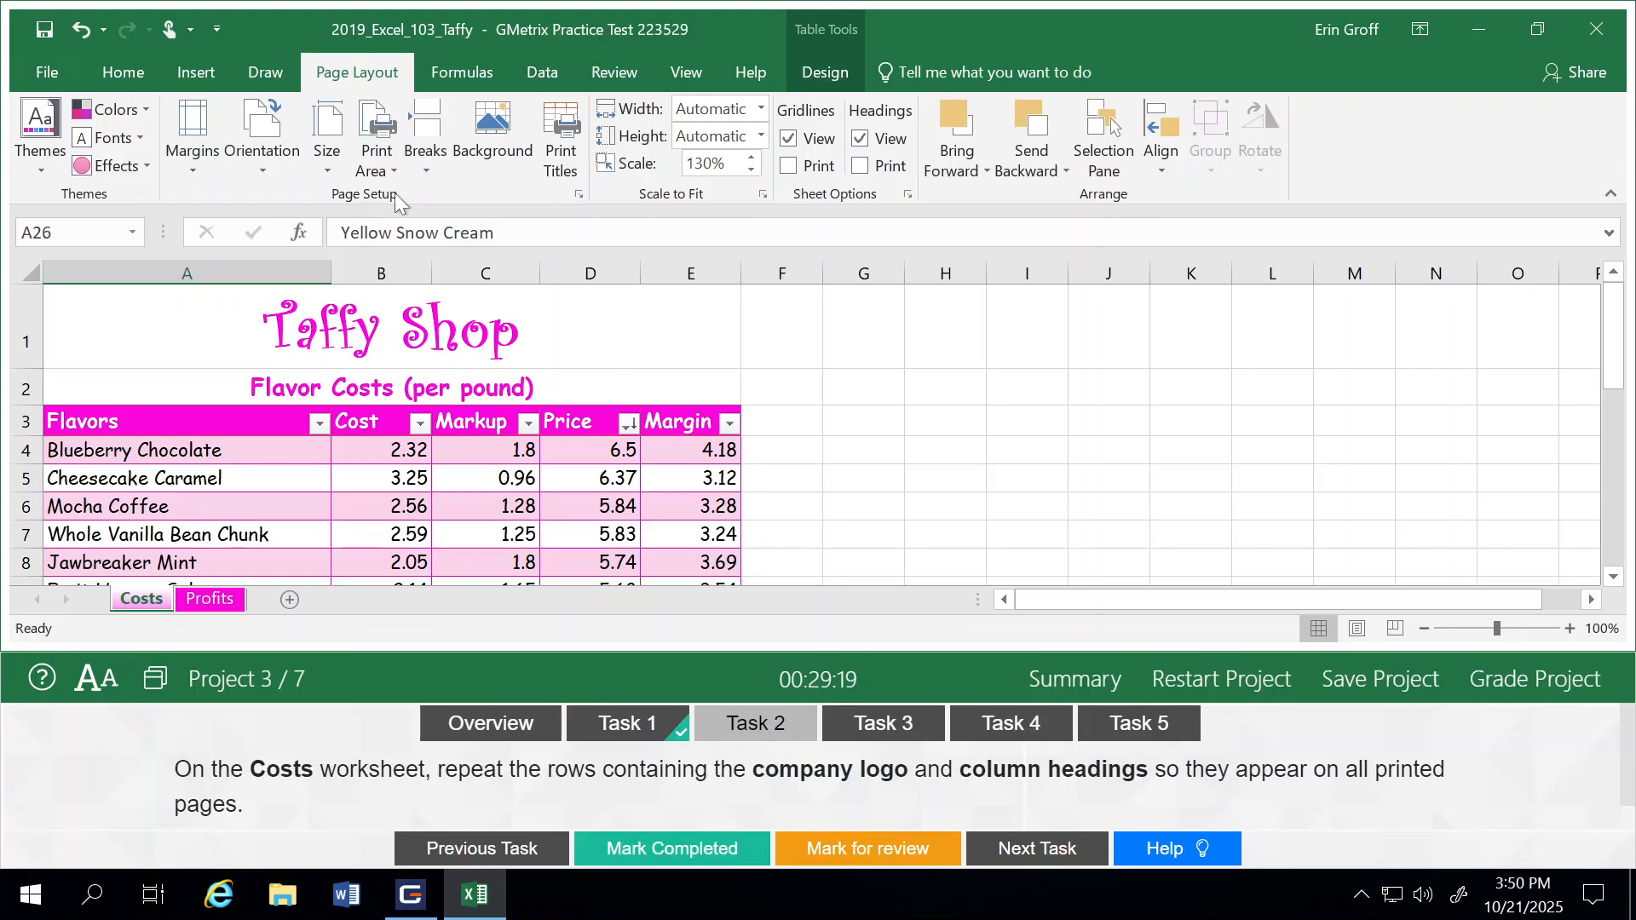
left_click(569, 128)
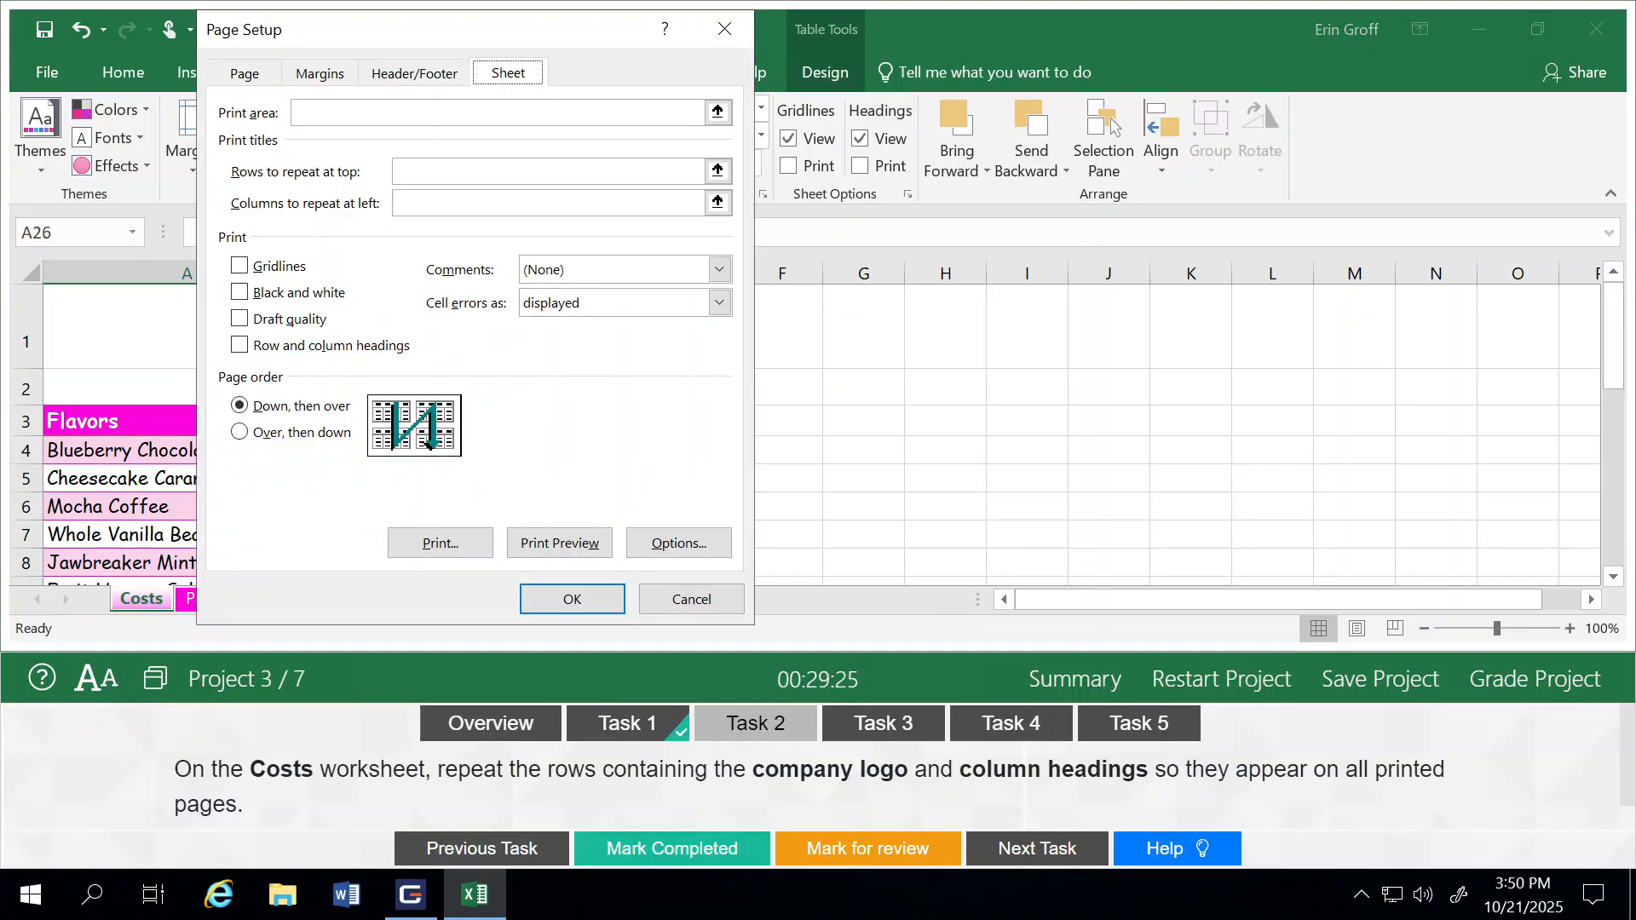
left_click_drag(386, 42, 825, 100)
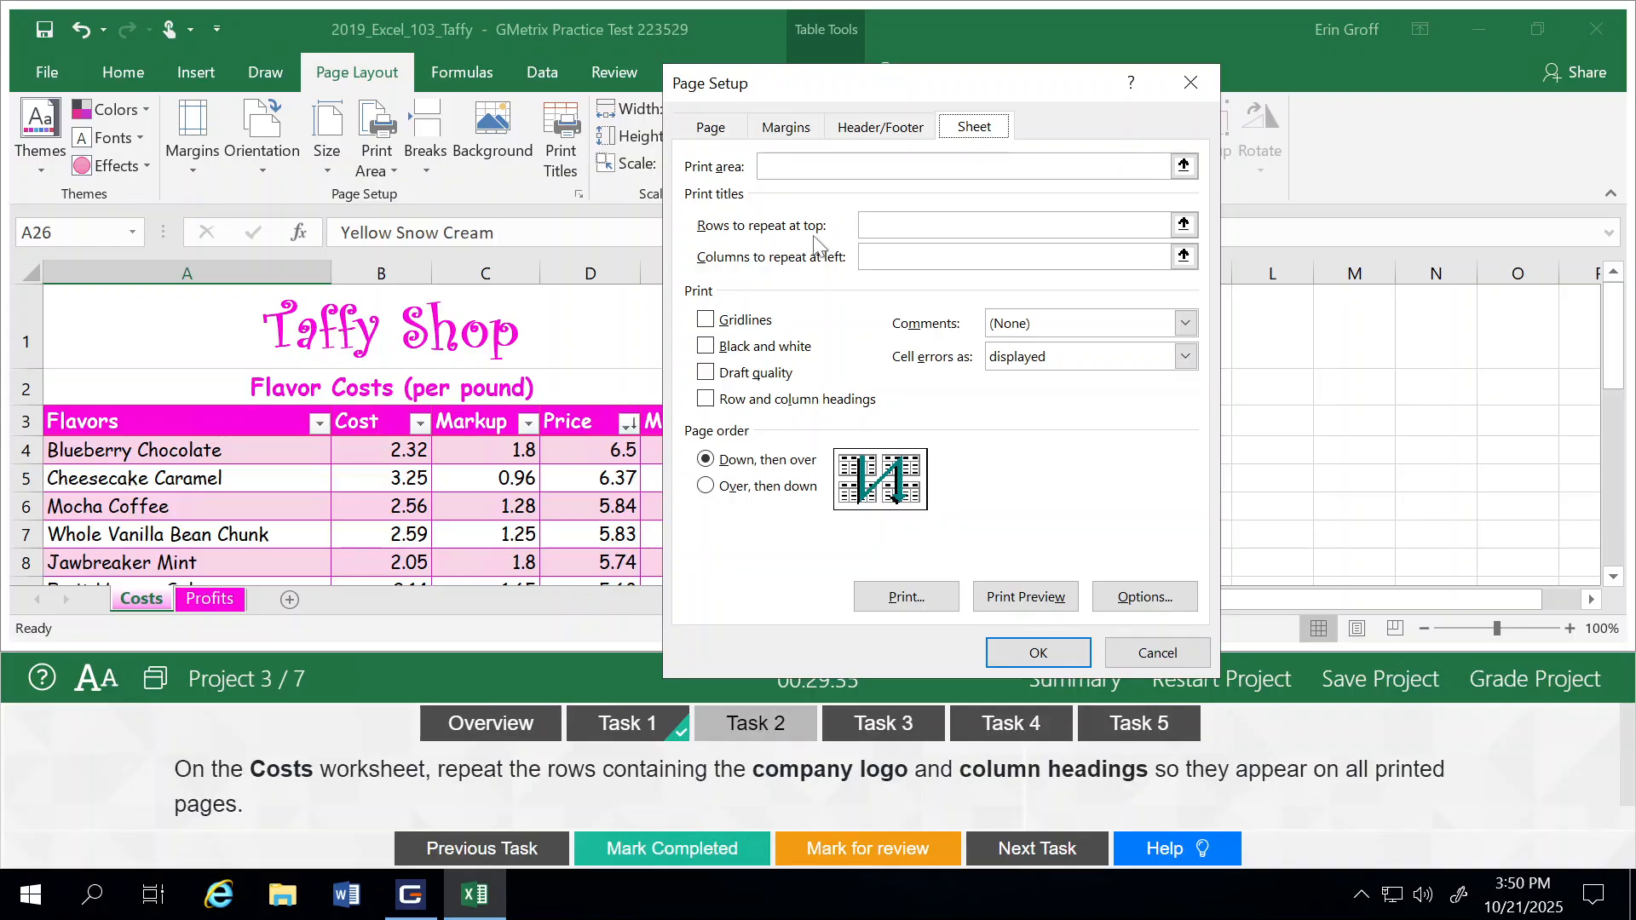
left_click(1013, 225)
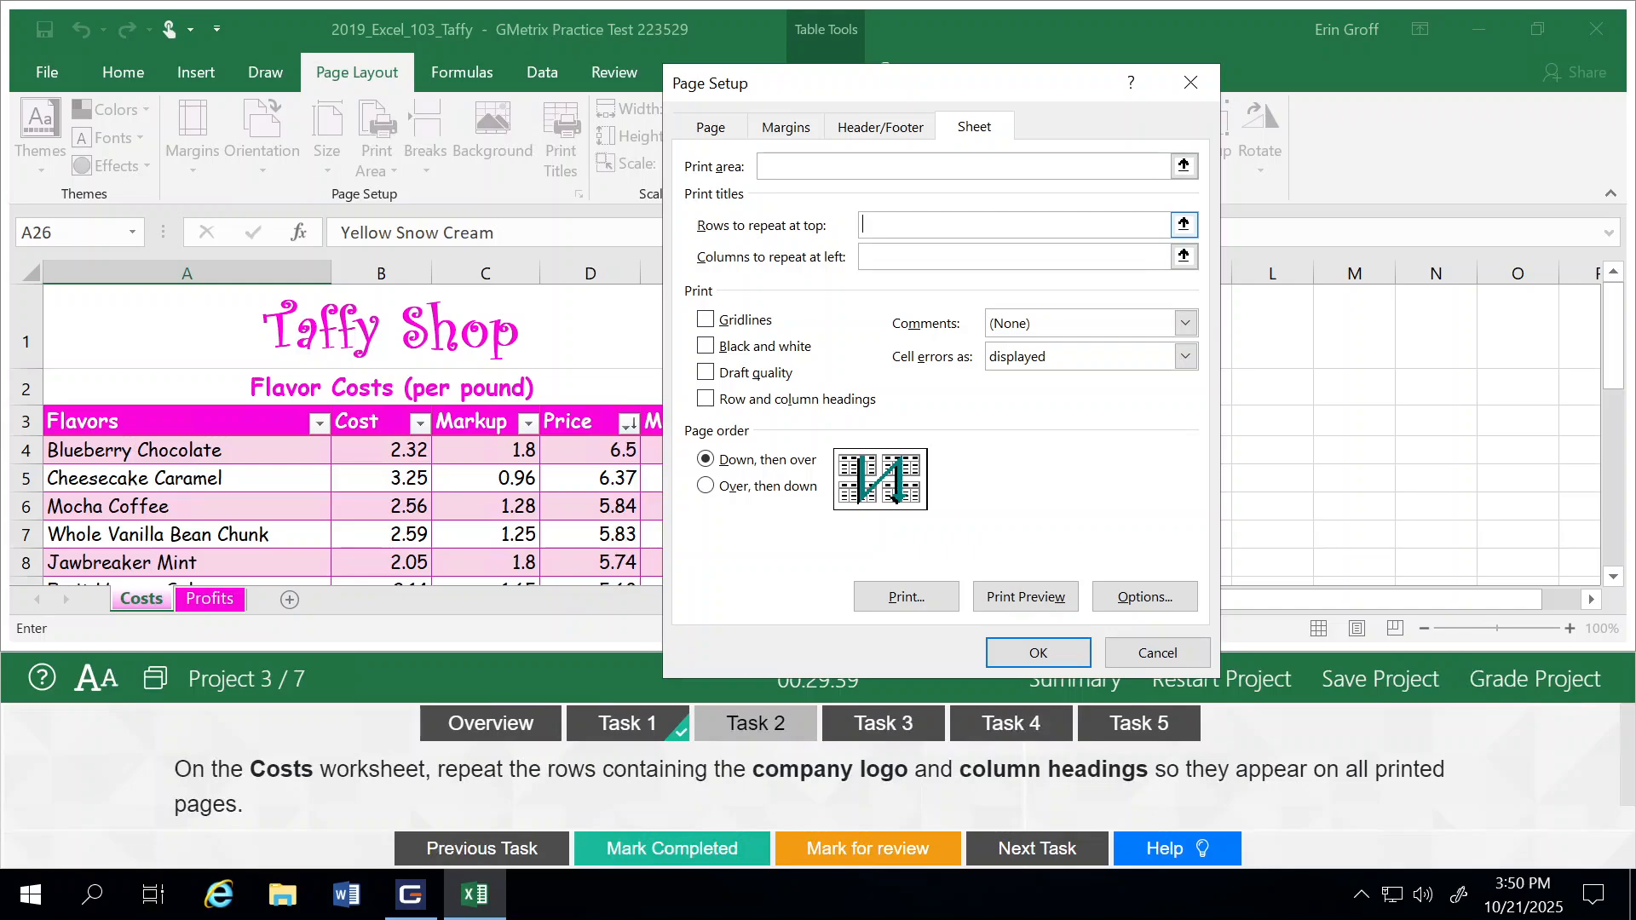
left_click(1182, 223)
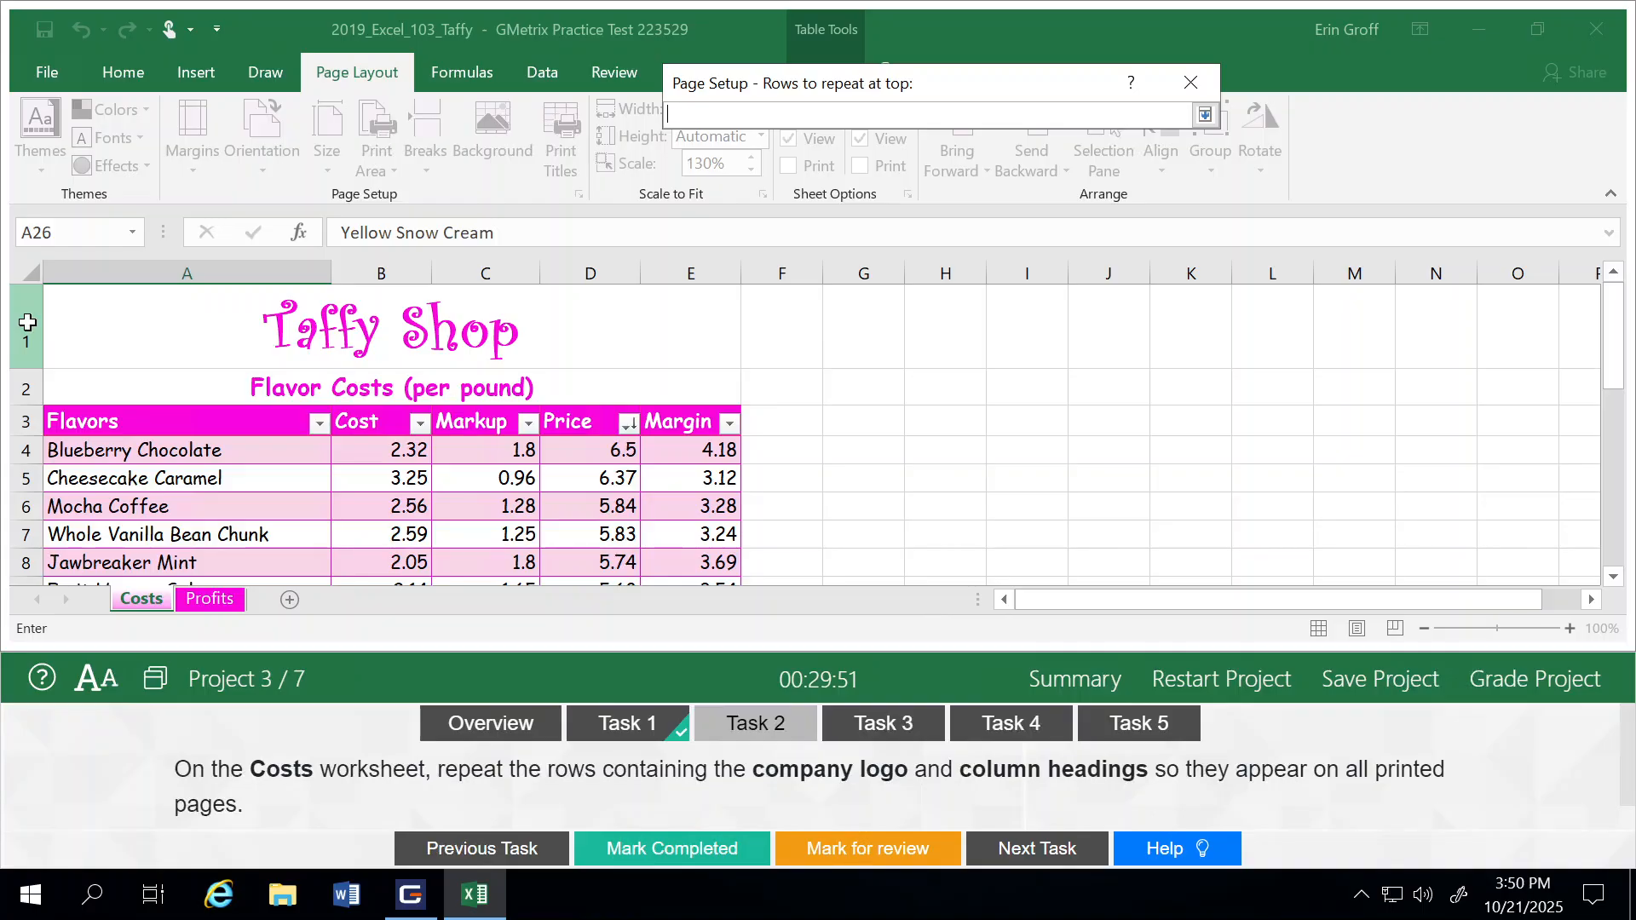
left_click_drag(22, 330, 28, 435)
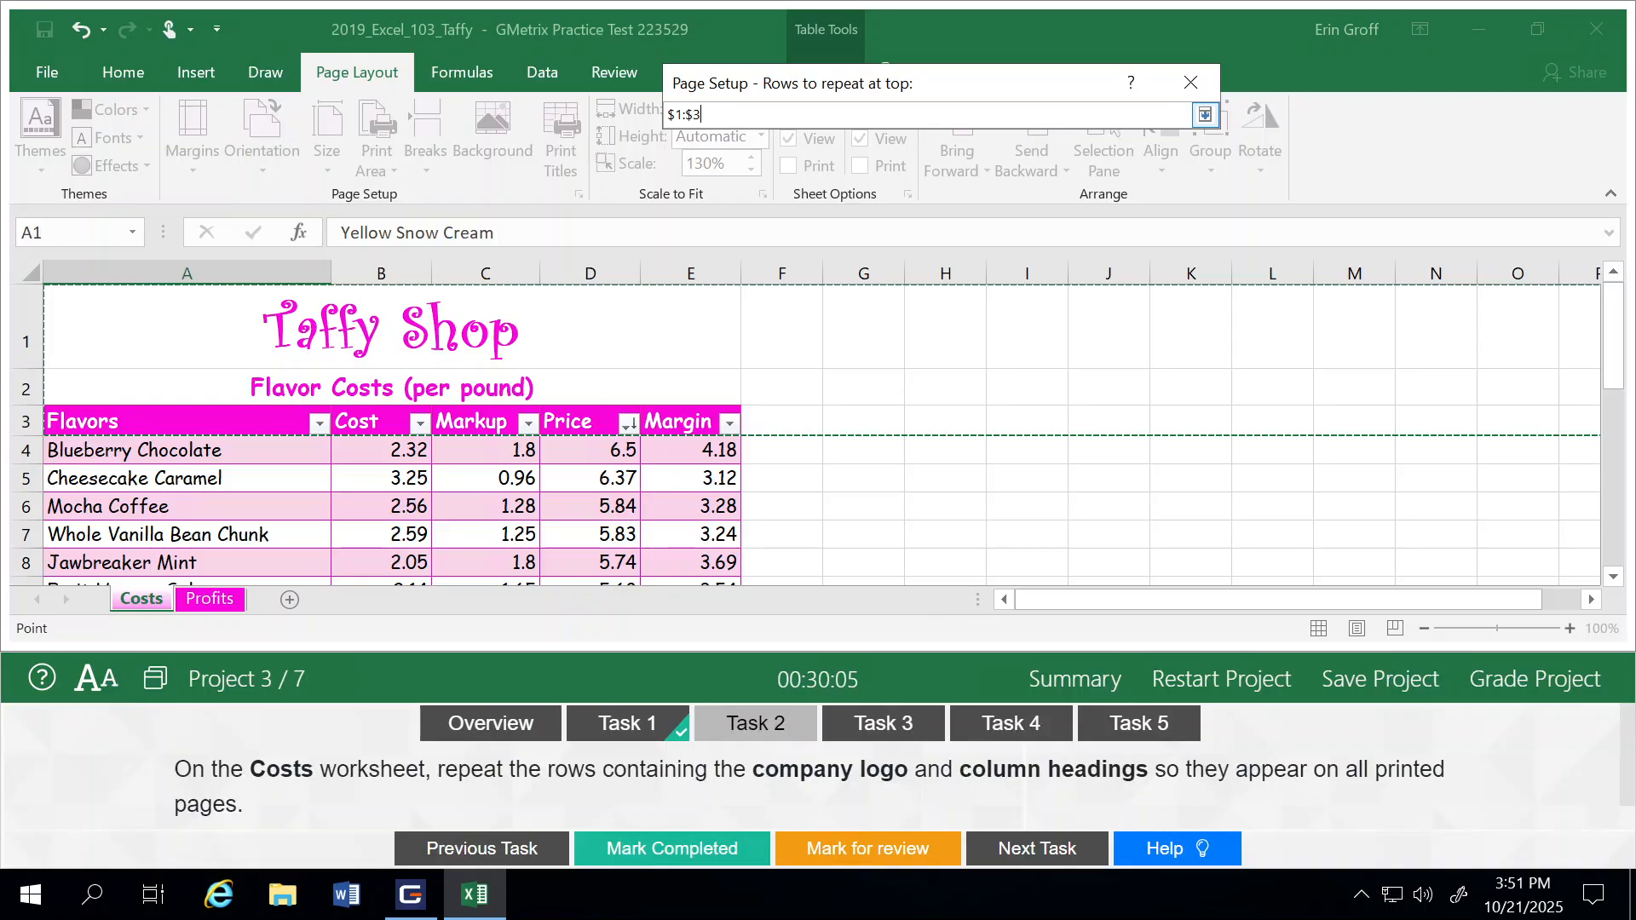
left_click(1204, 116)
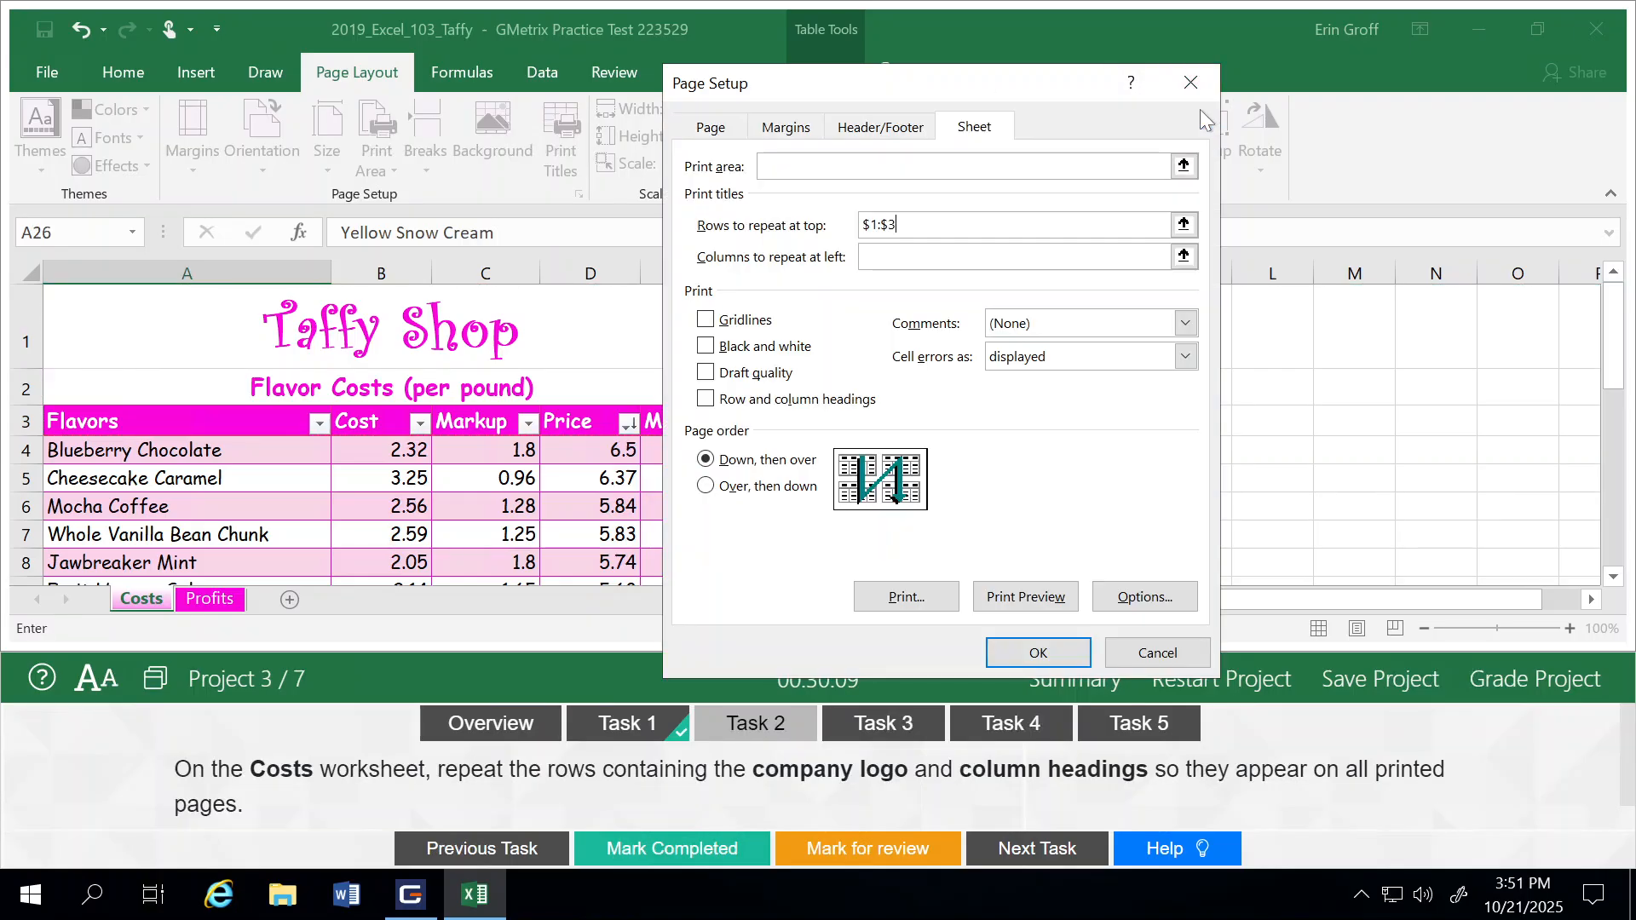
left_click(1050, 661)
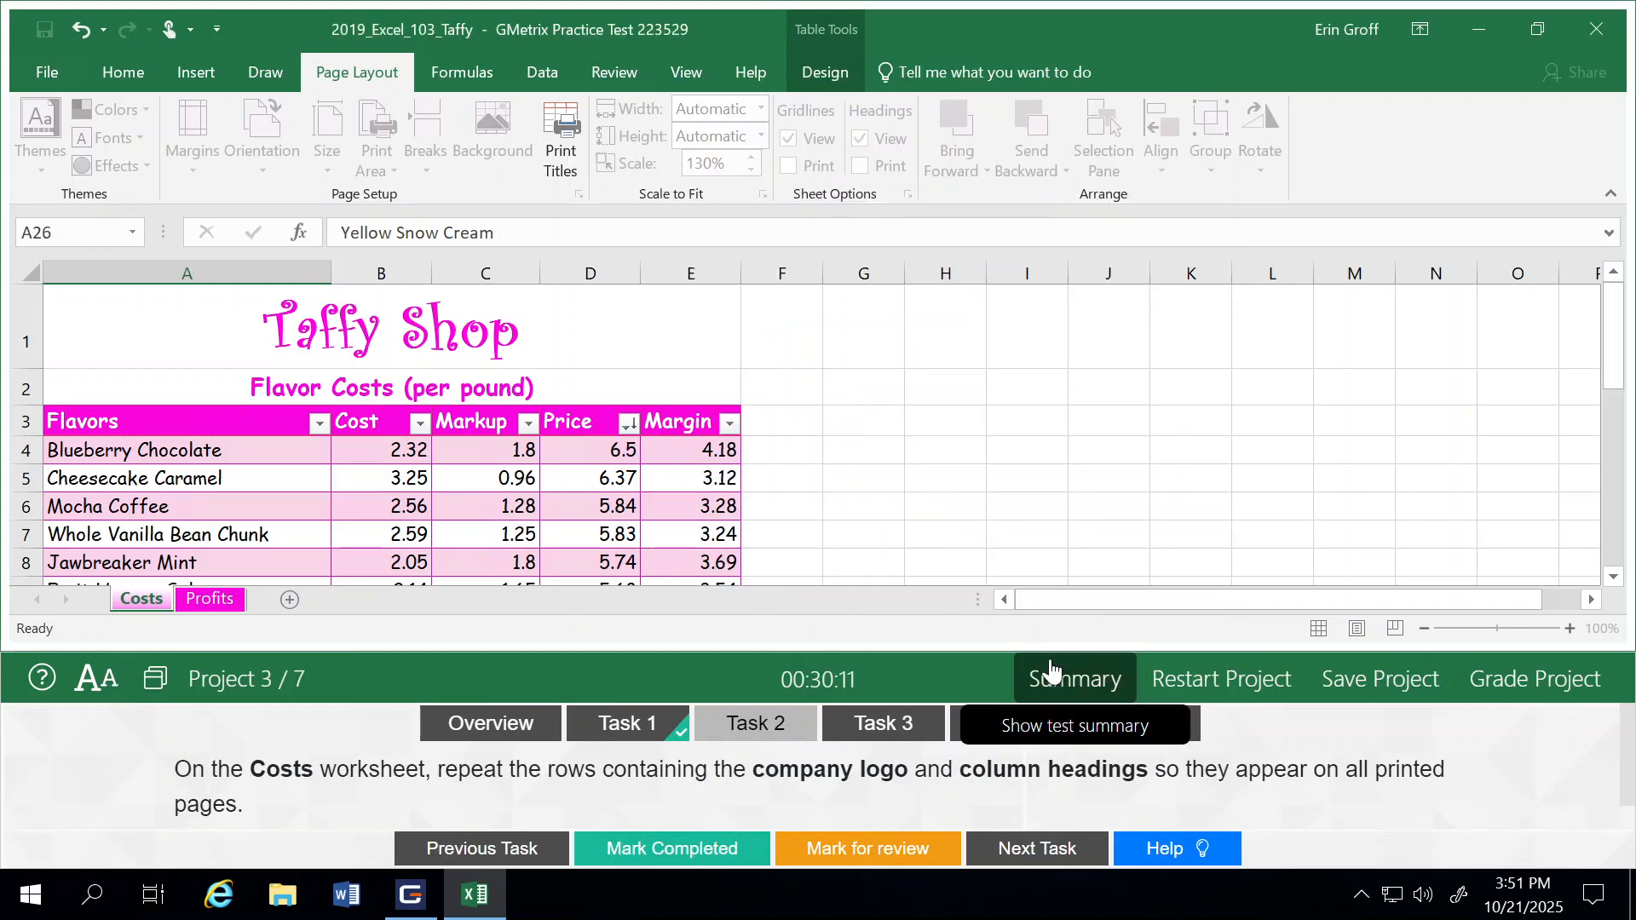
left_click(679, 846)
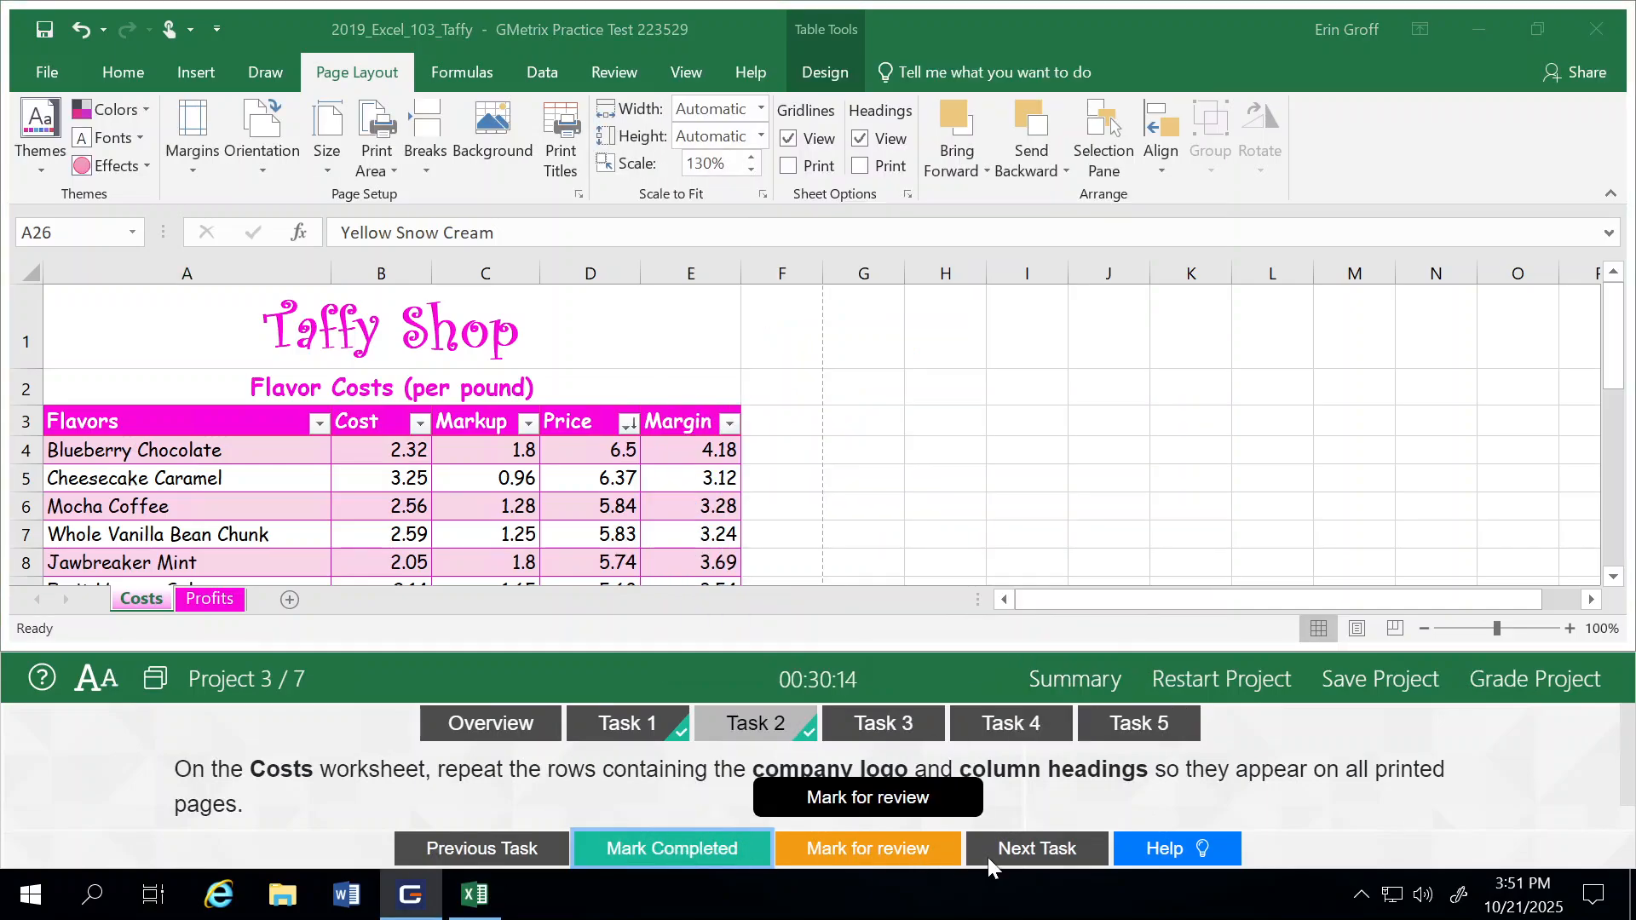
left_click(1065, 857)
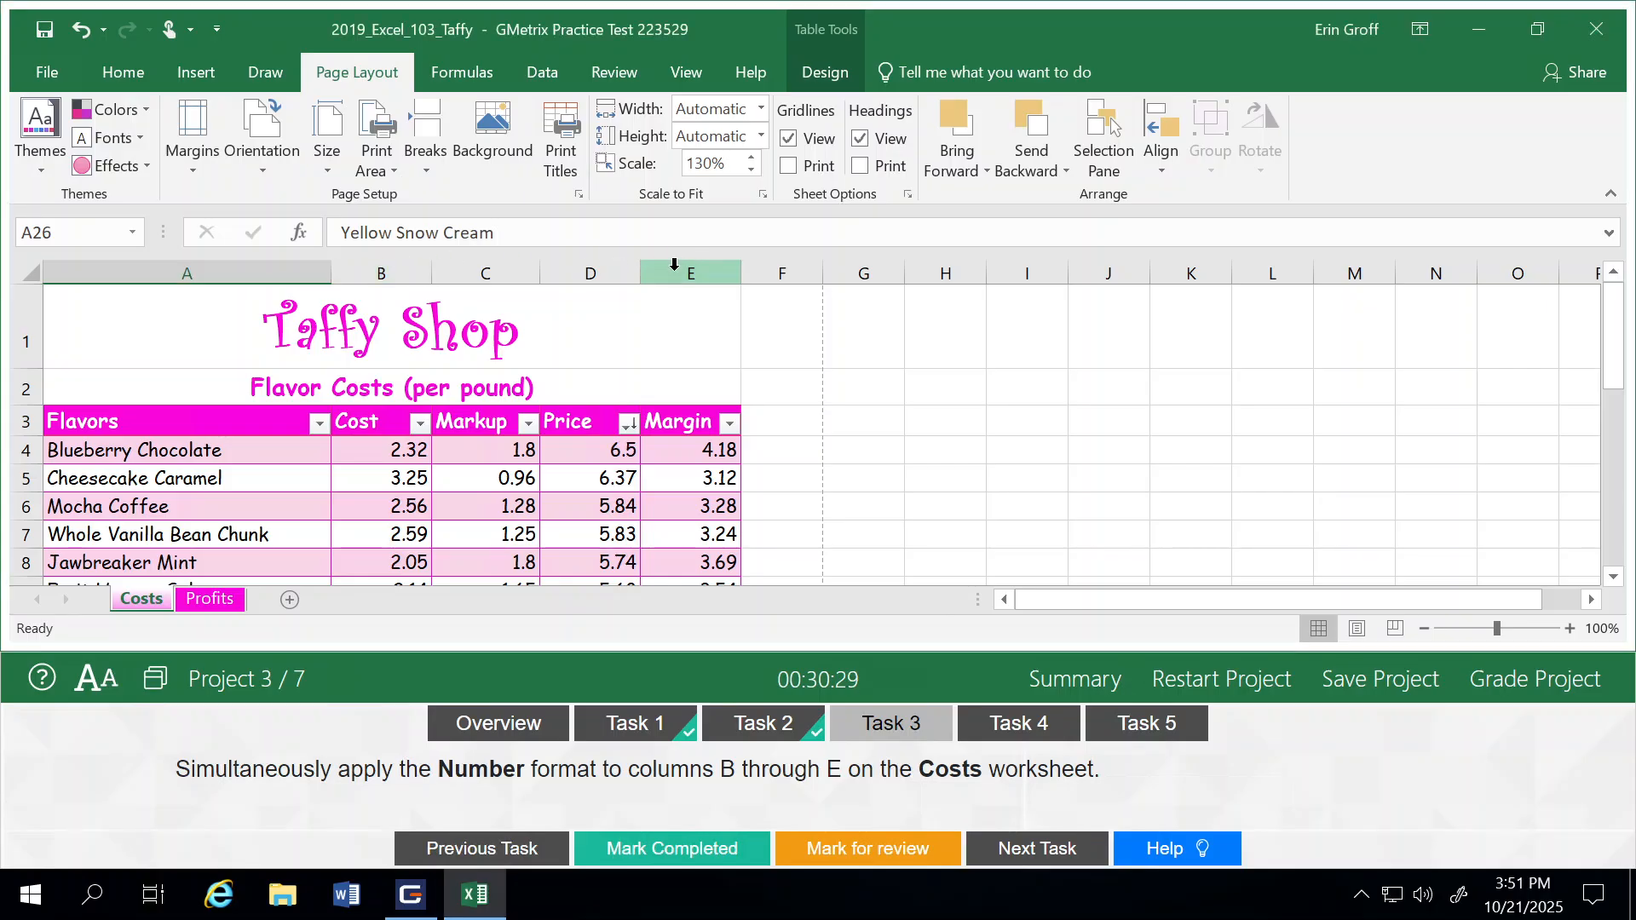
Step: Apply the Number format to columns B through E of the Costs worksheet, mark Task 3 as completed and advance to Task 4
left_click(374, 271)
left_click_drag(375, 270, 675, 272)
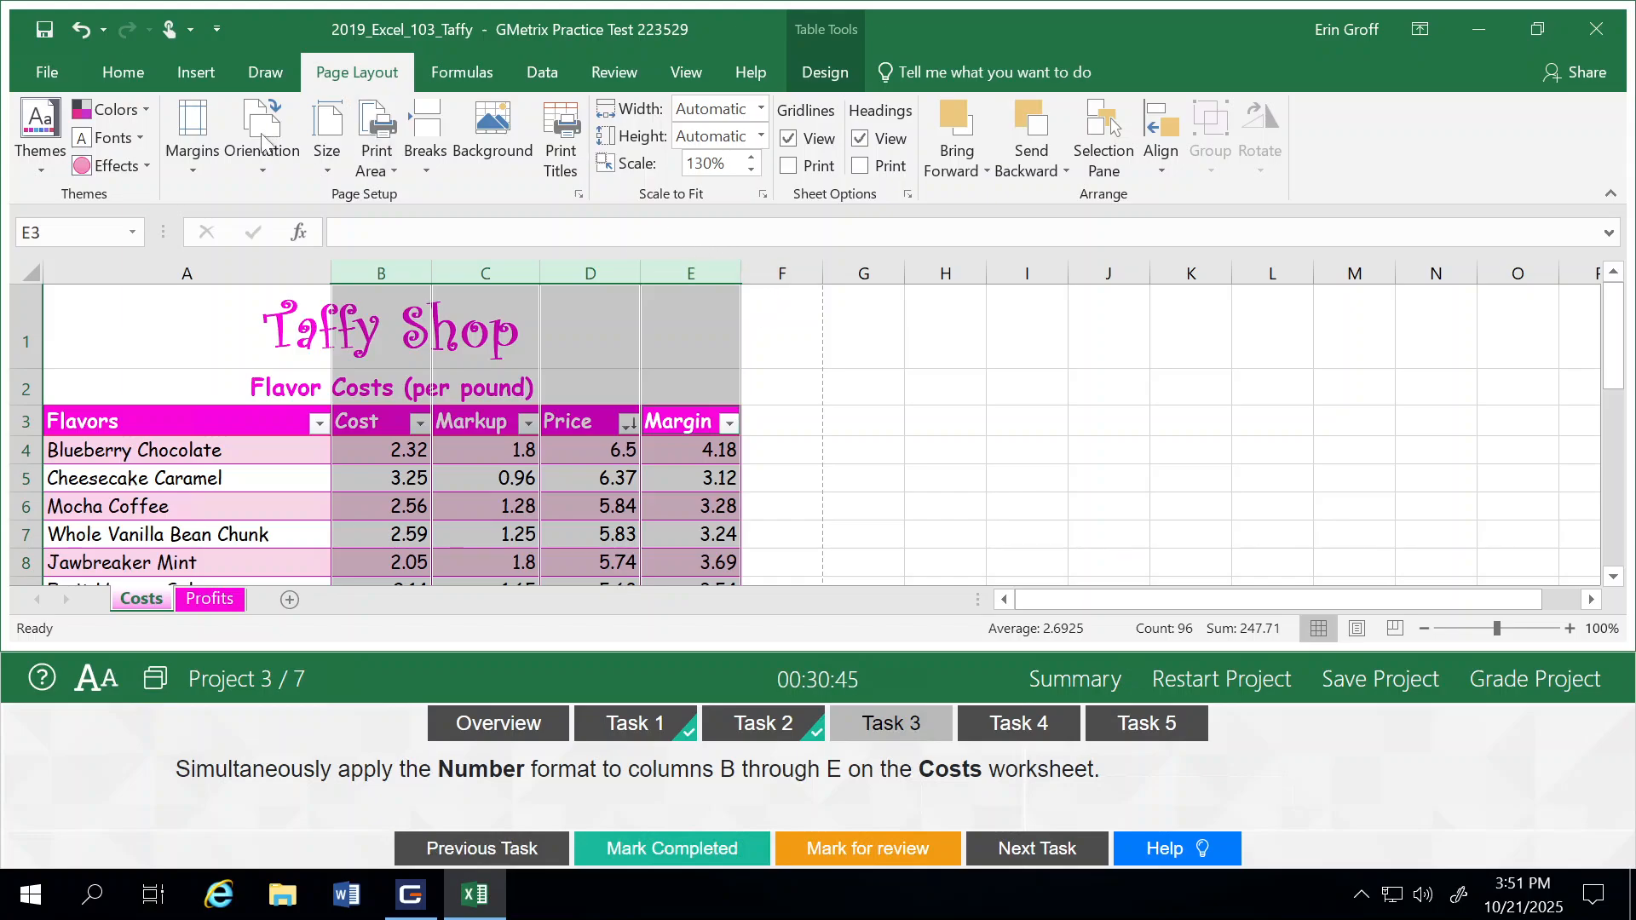
left_click(157, 71)
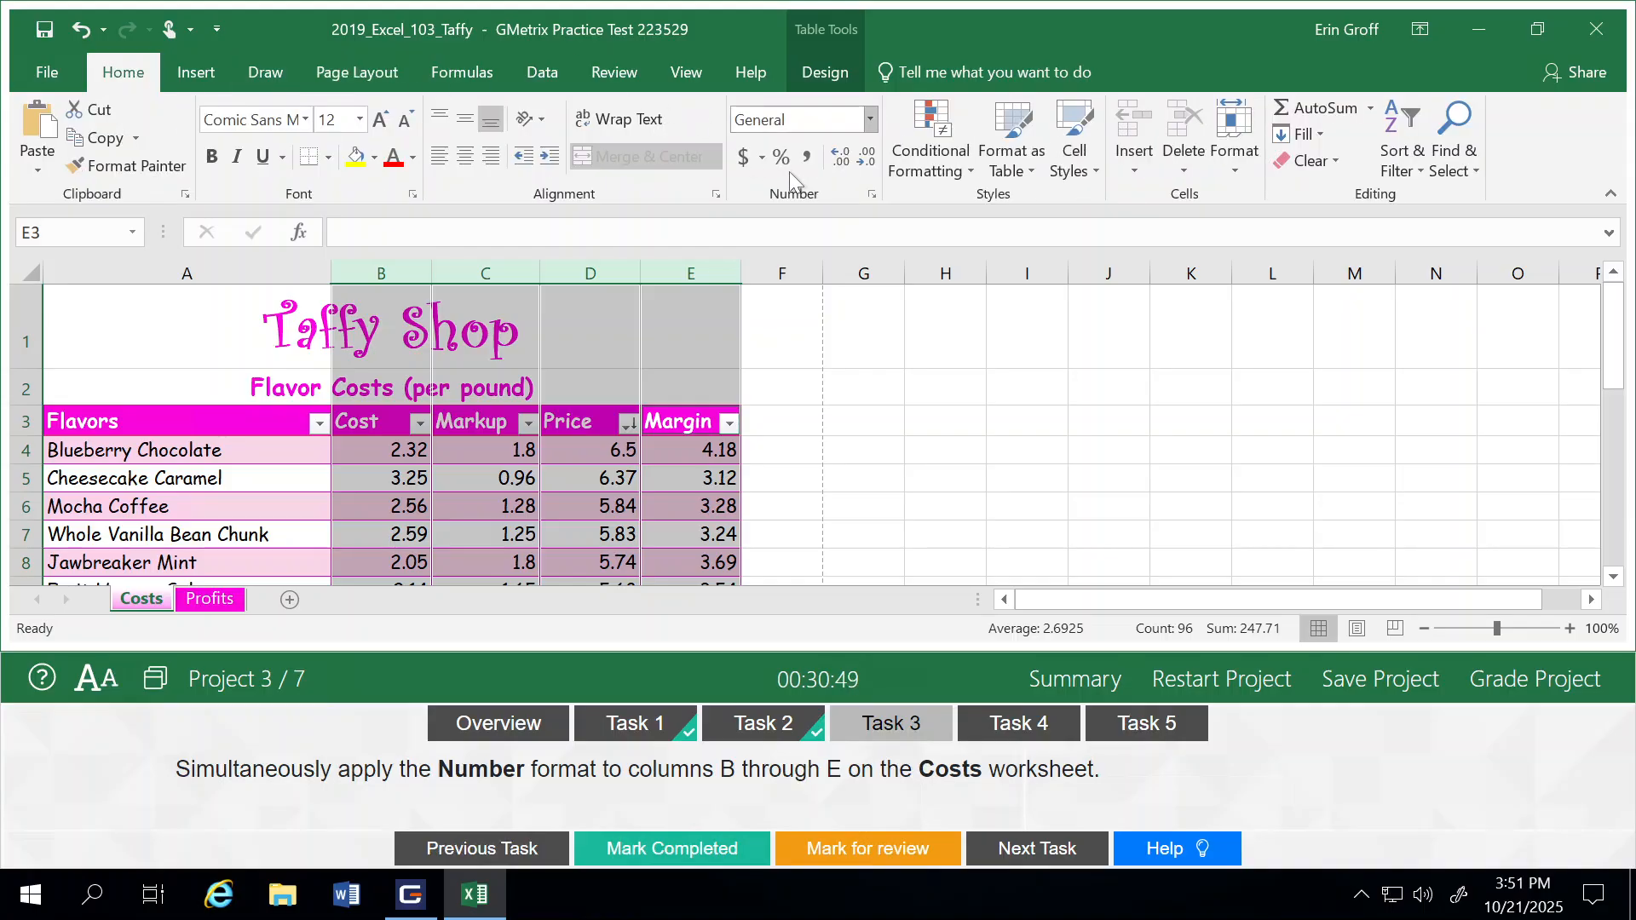
left_click(871, 120)
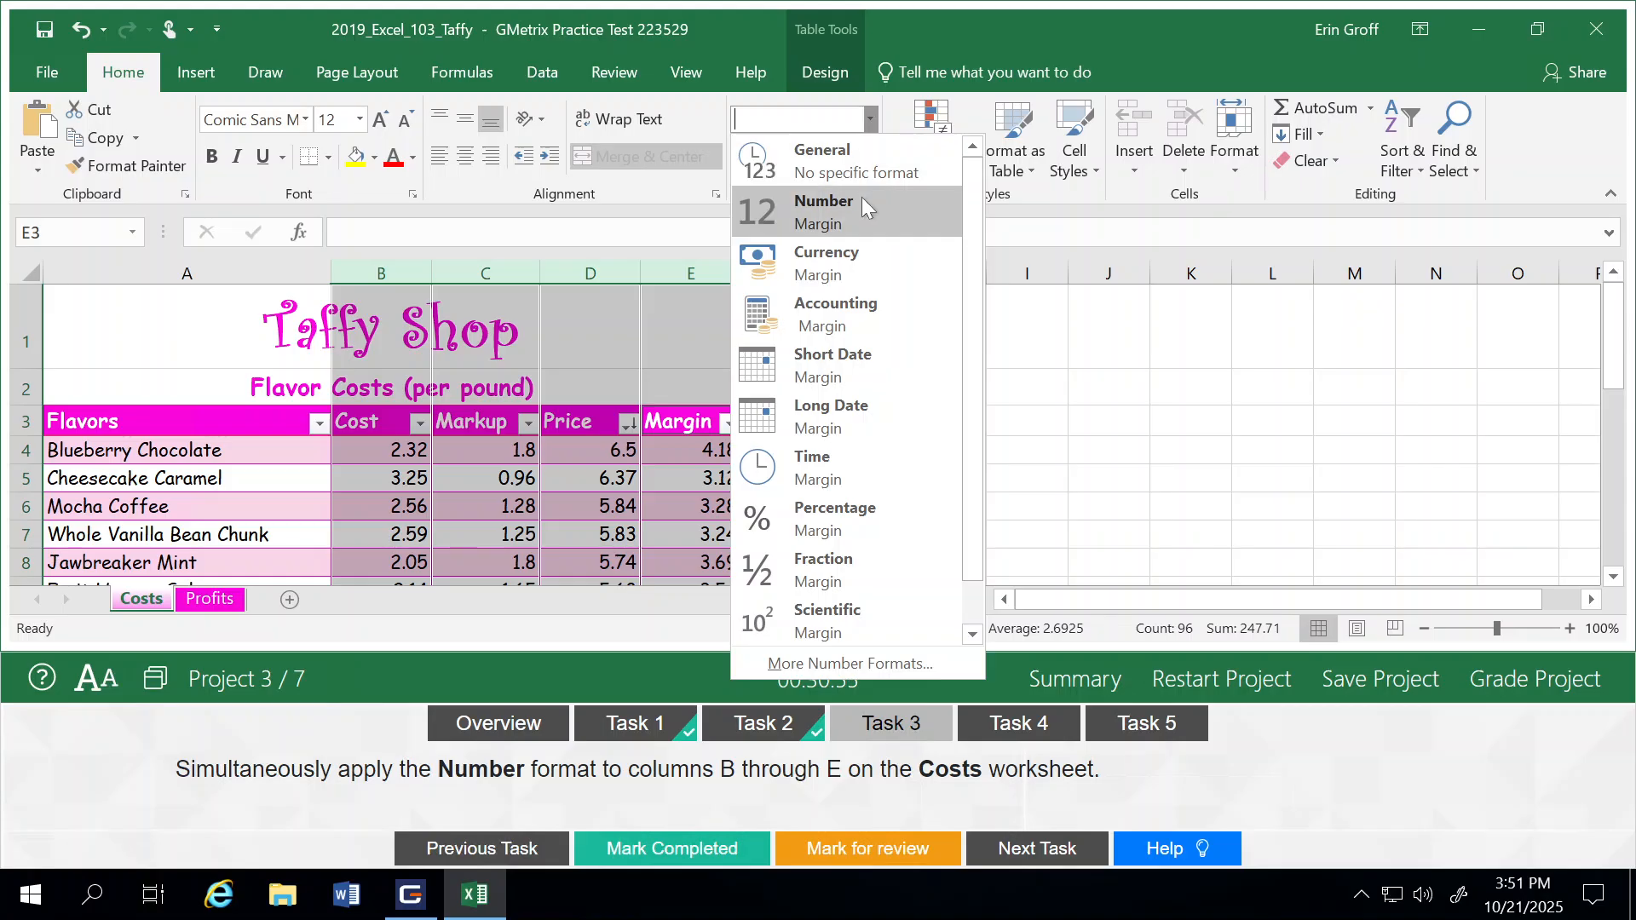
left_click(839, 213)
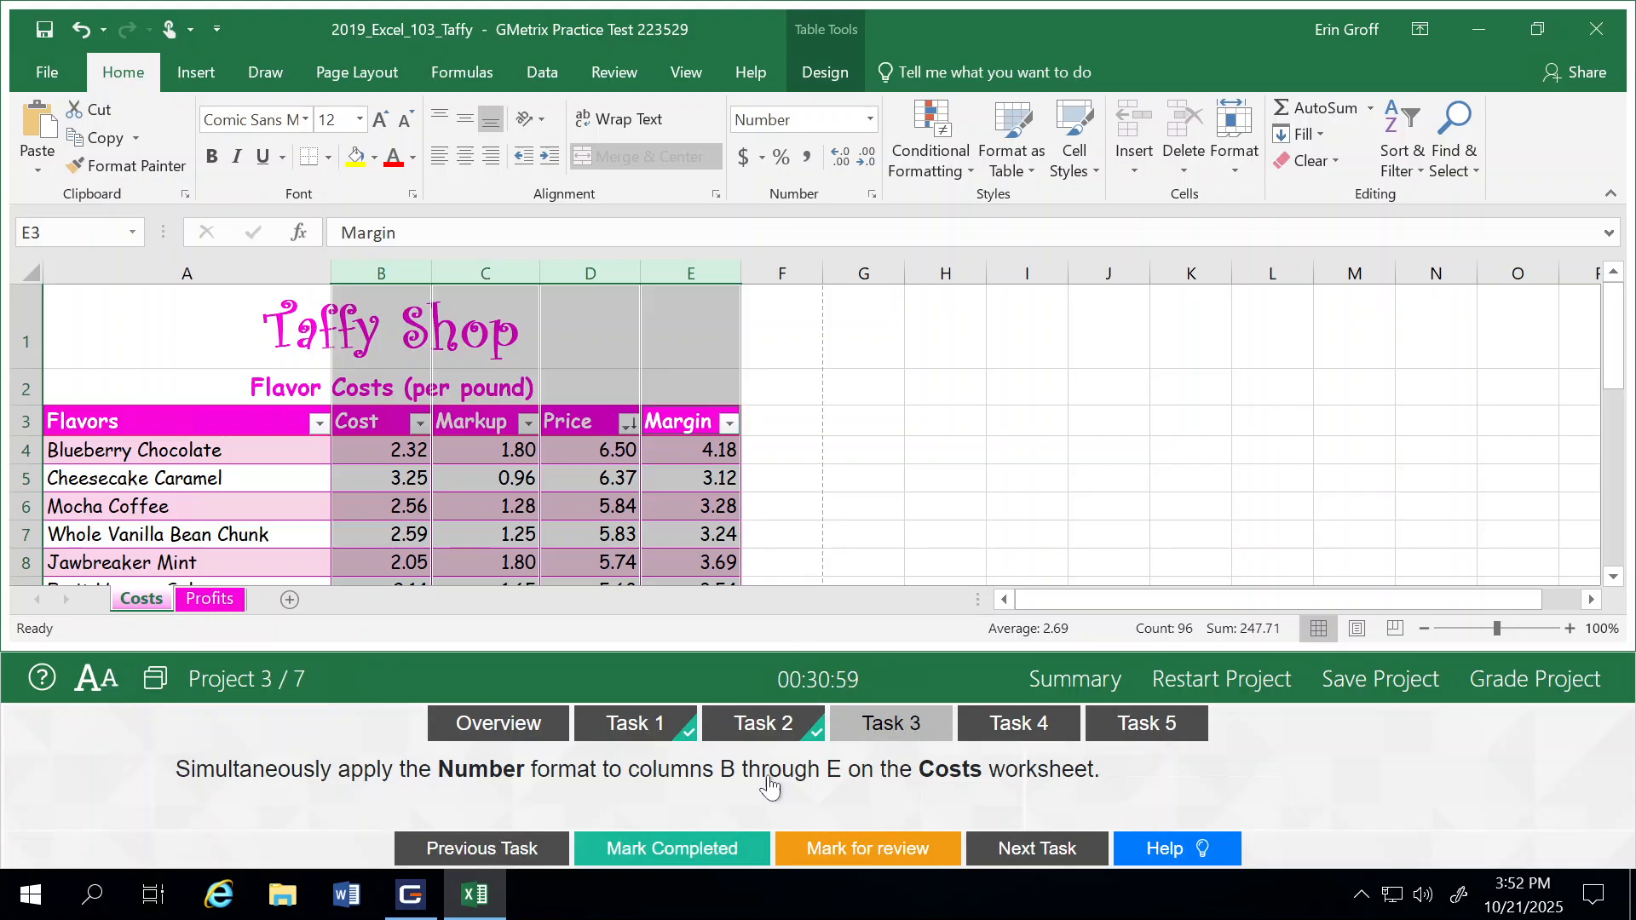
left_click(707, 849)
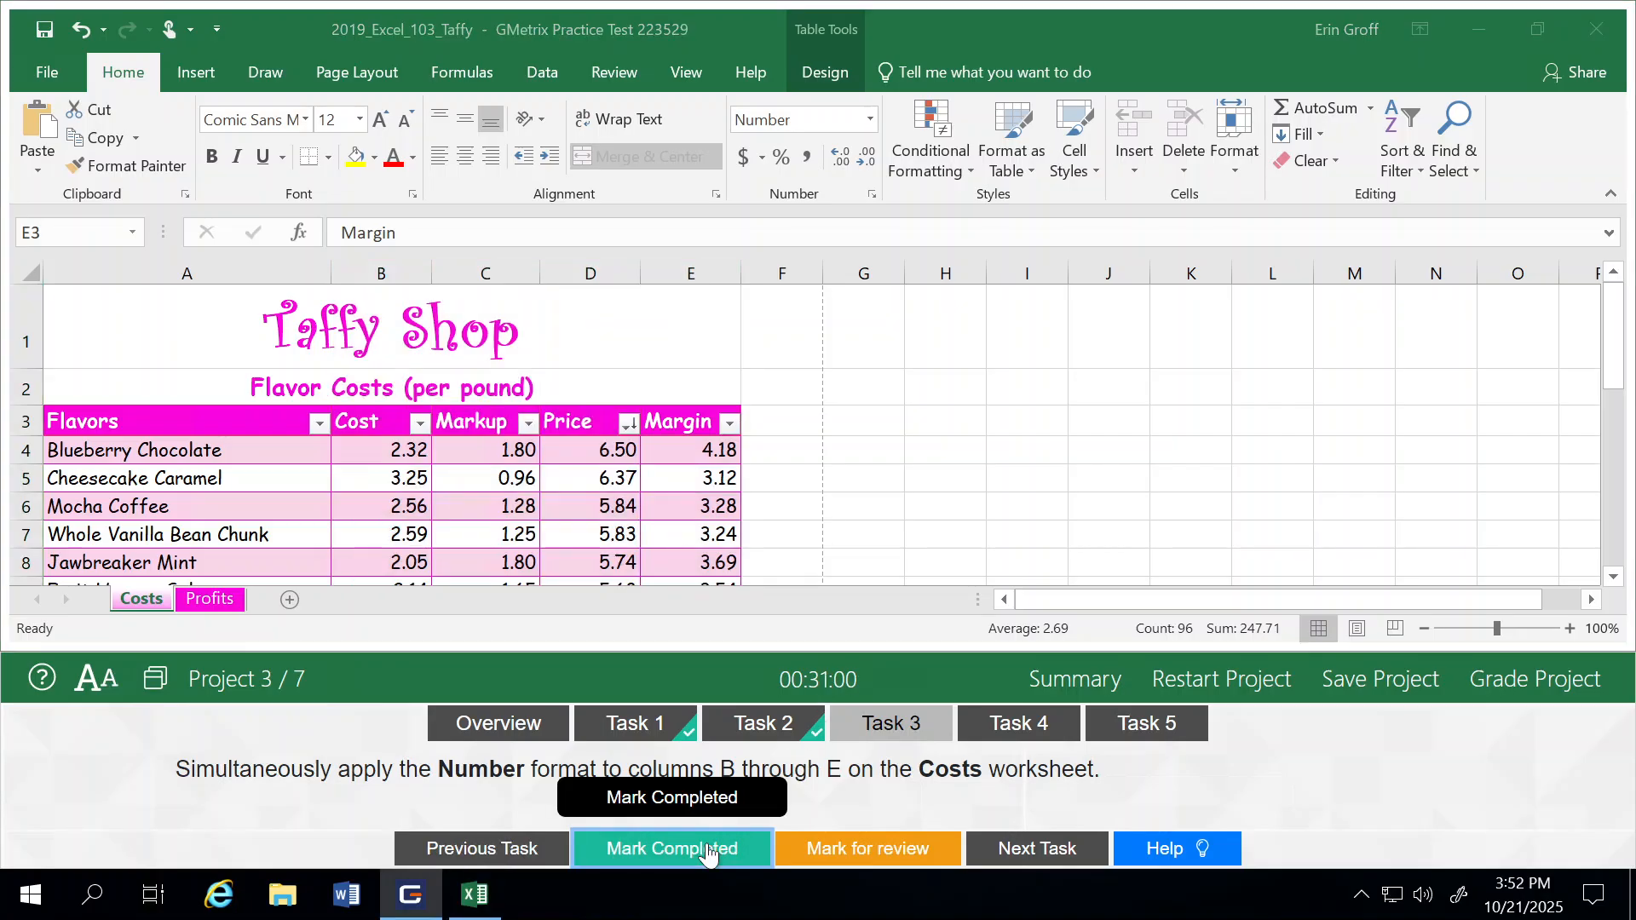
left_click(1044, 860)
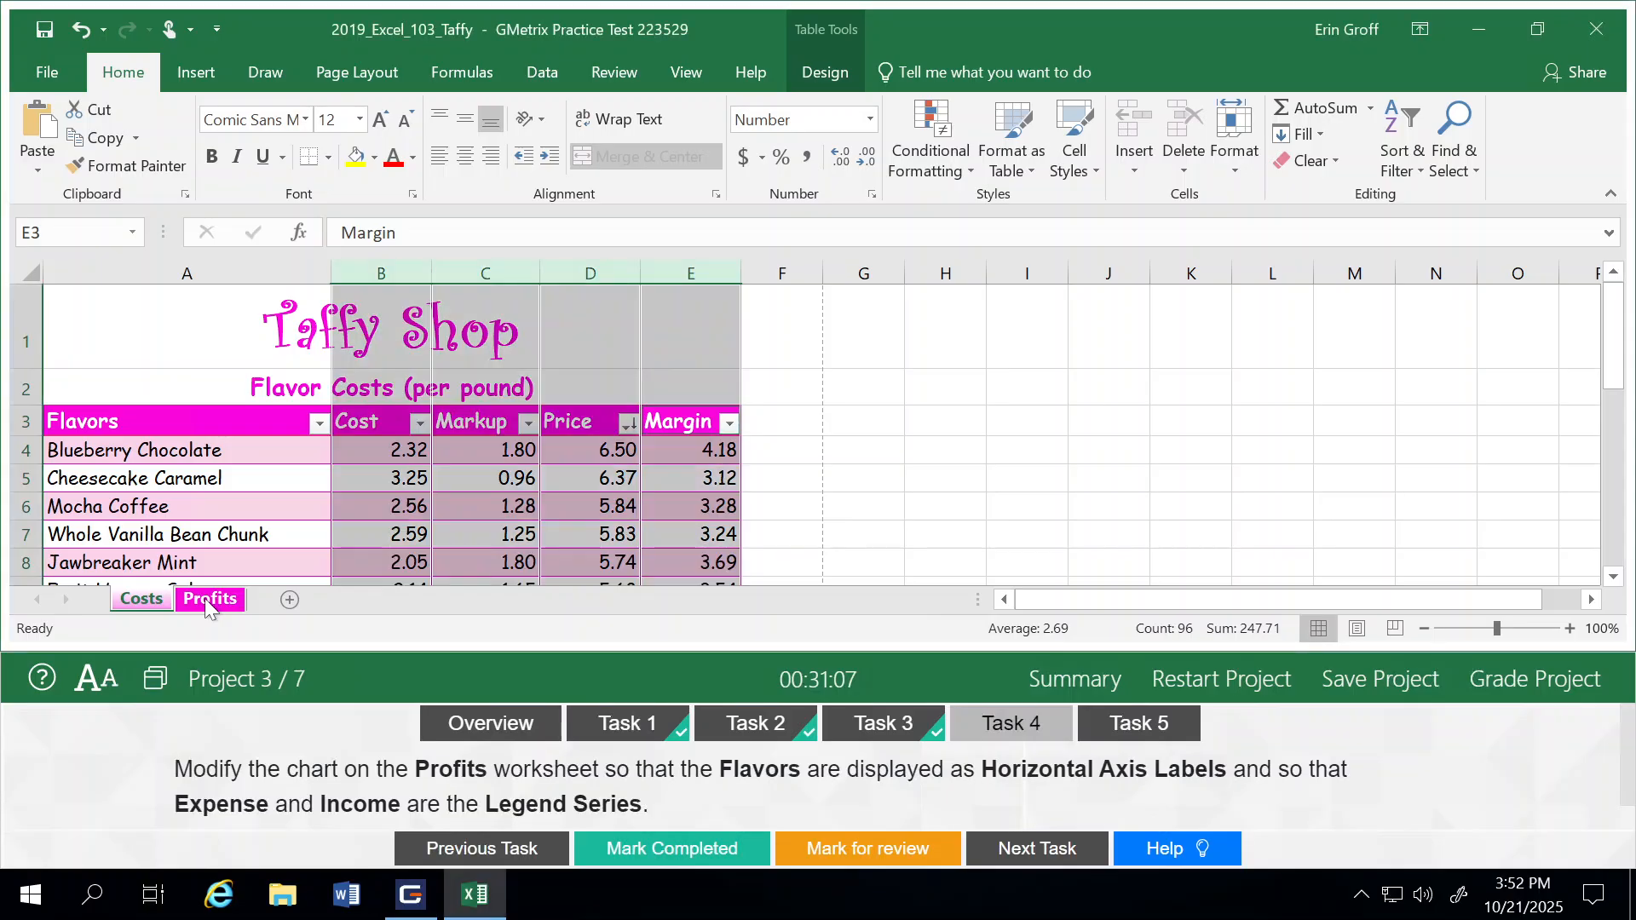
Step: Switch the row and column data of the chart on the Profits worksheet, mark Task 4 as completed and advance to Task 5
left_click(208, 598)
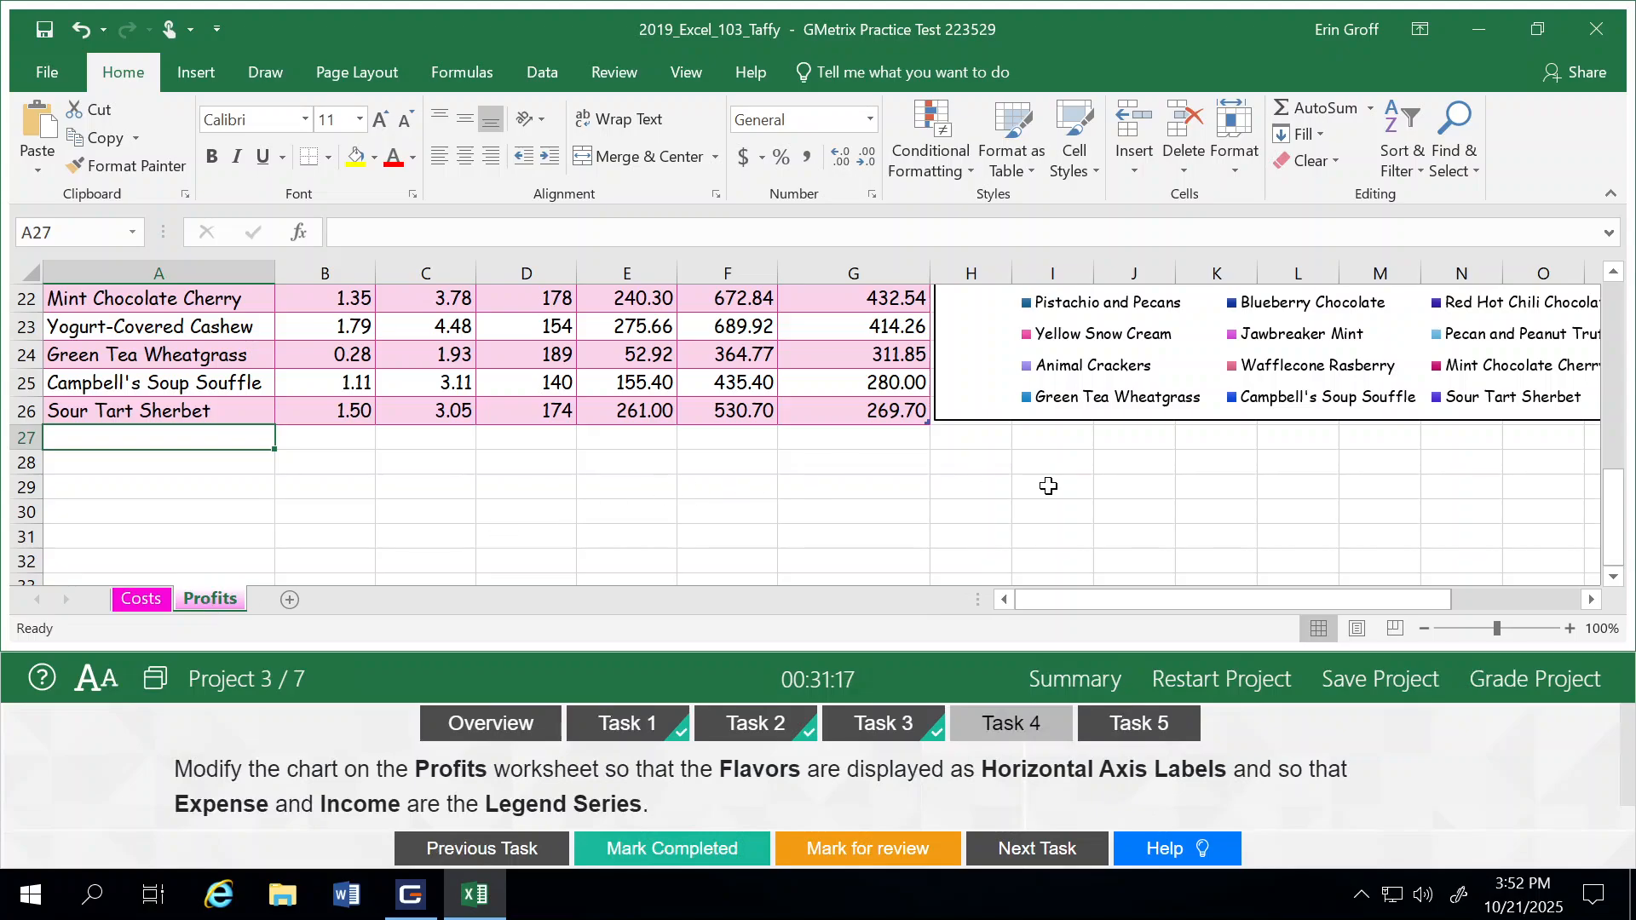
scroll(1047, 486, "down", 1)
scroll(1048, 486, "up", 2)
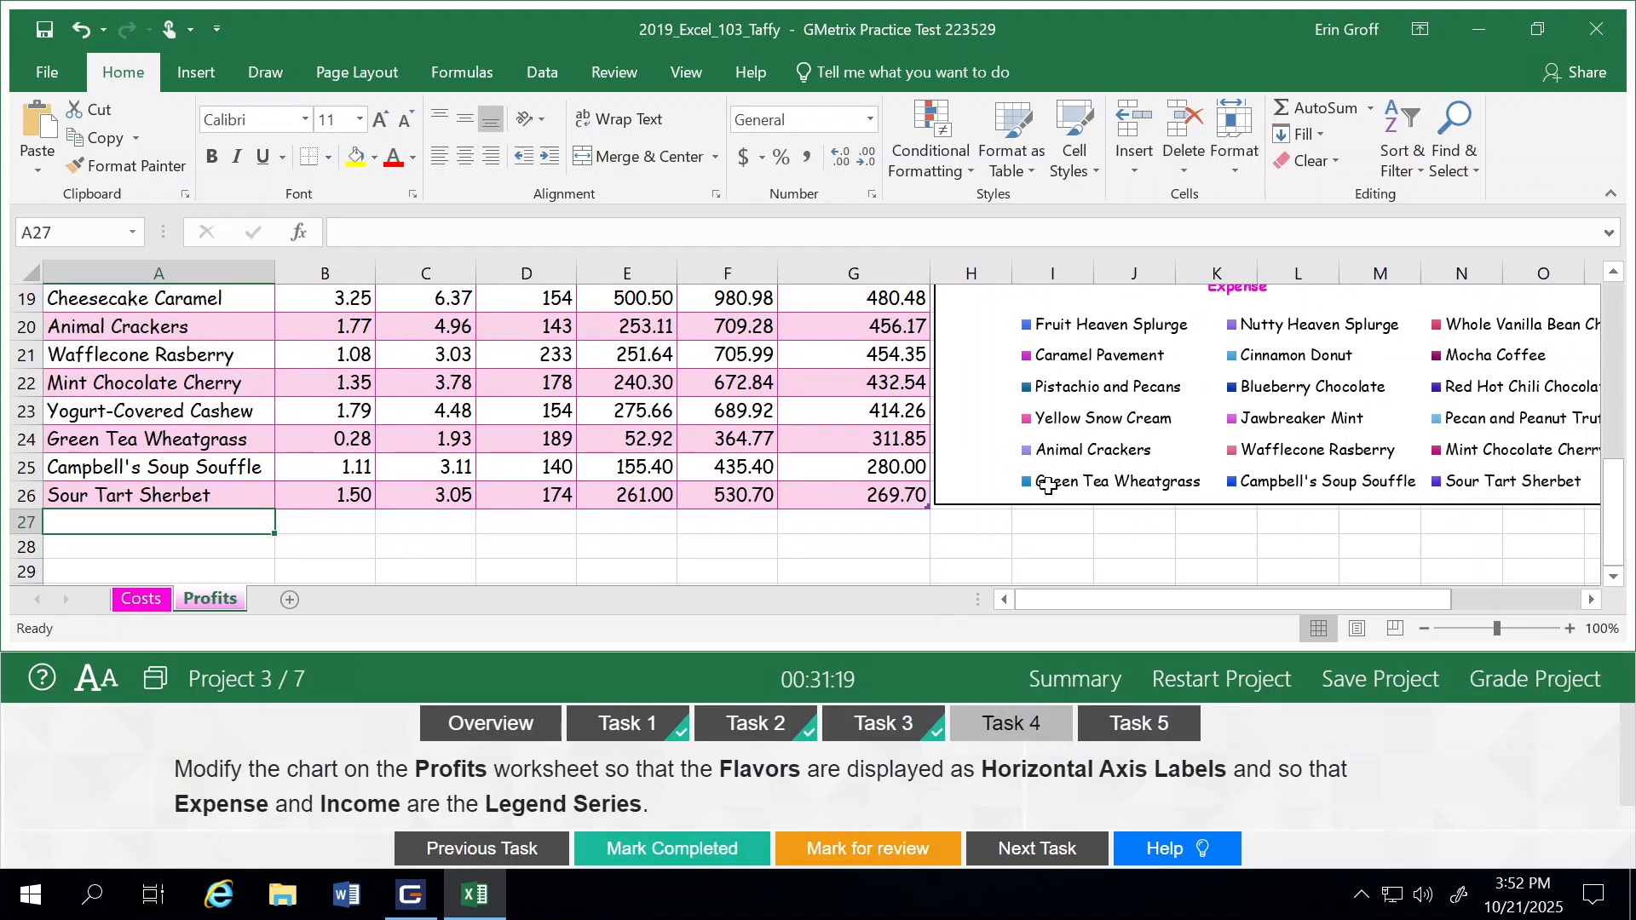
left_click(1612, 274)
left_click(1614, 274)
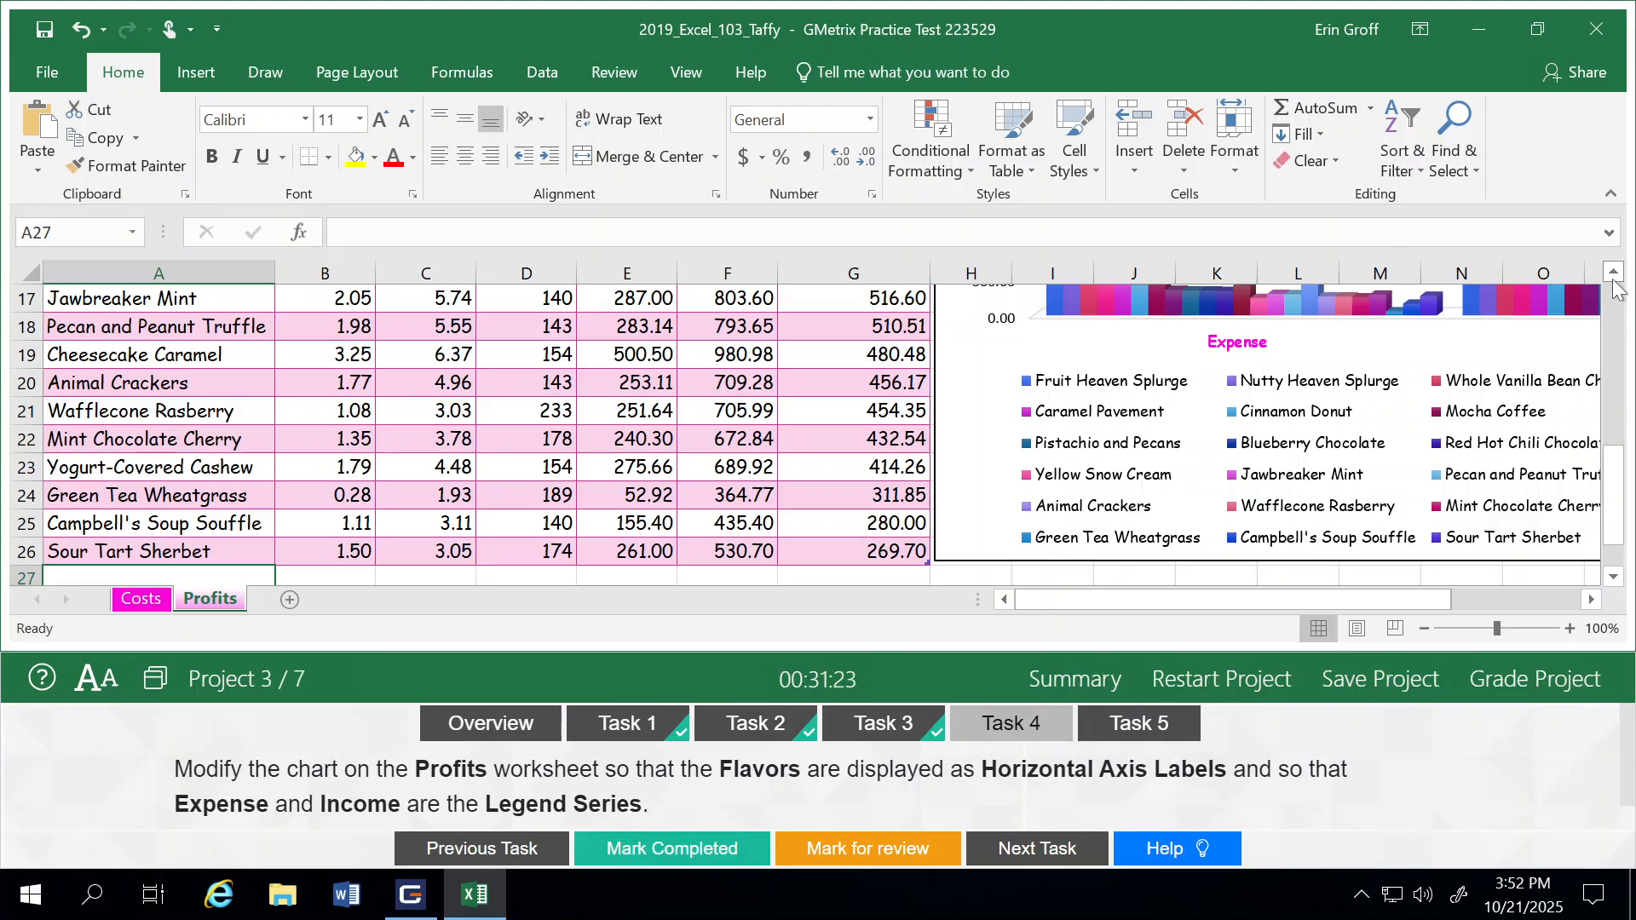
left_click(1614, 275)
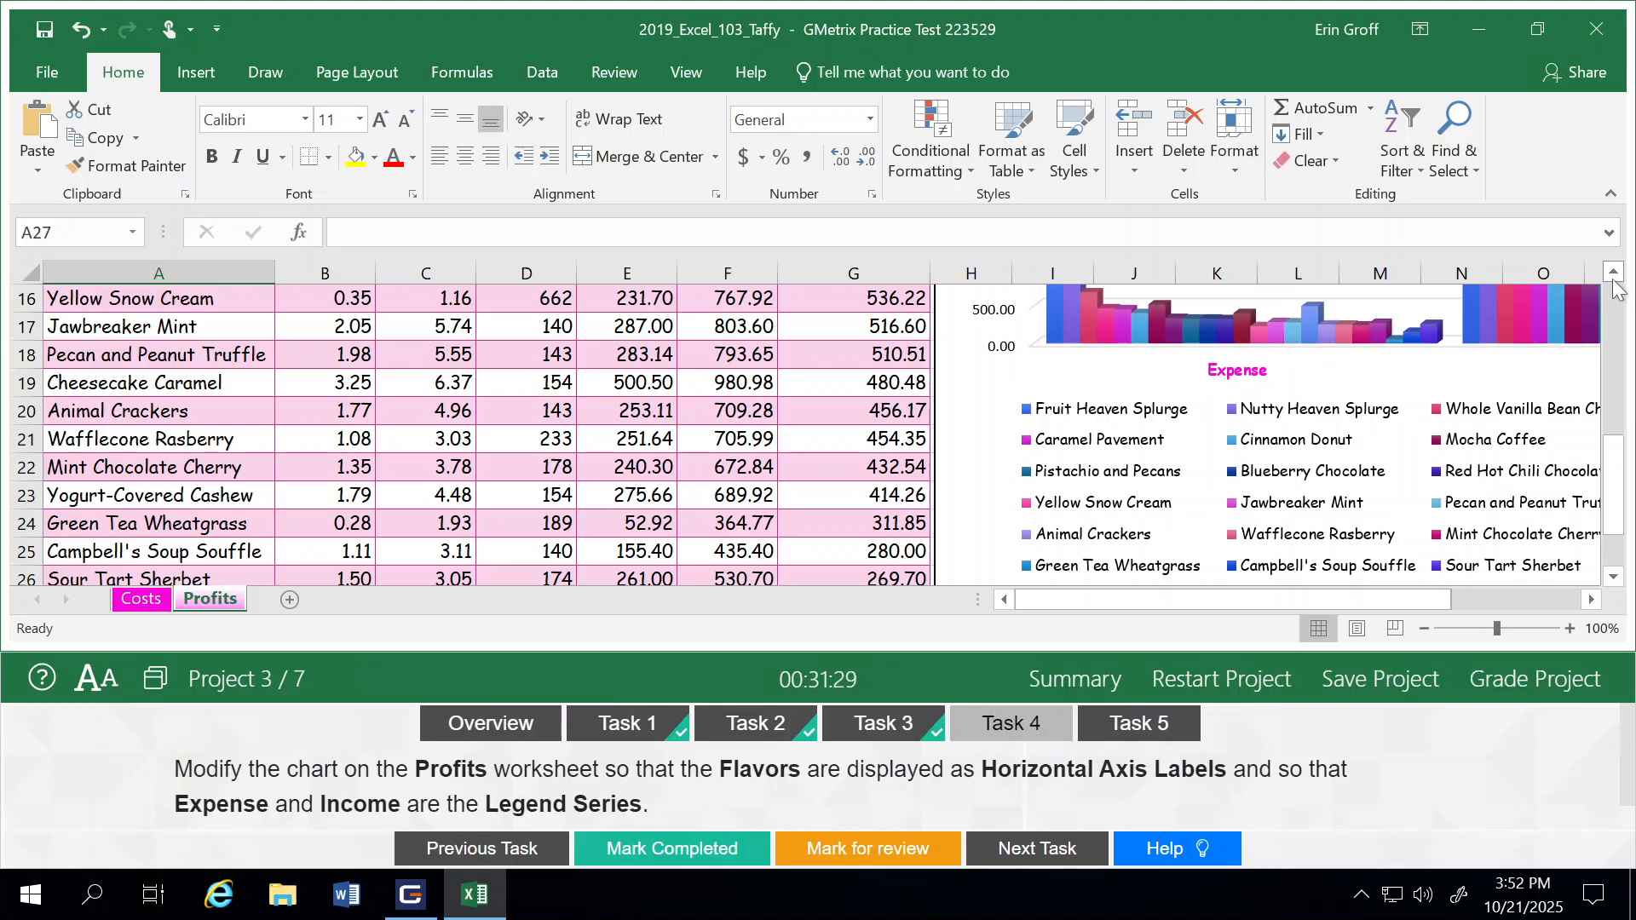
left_click(1613, 275)
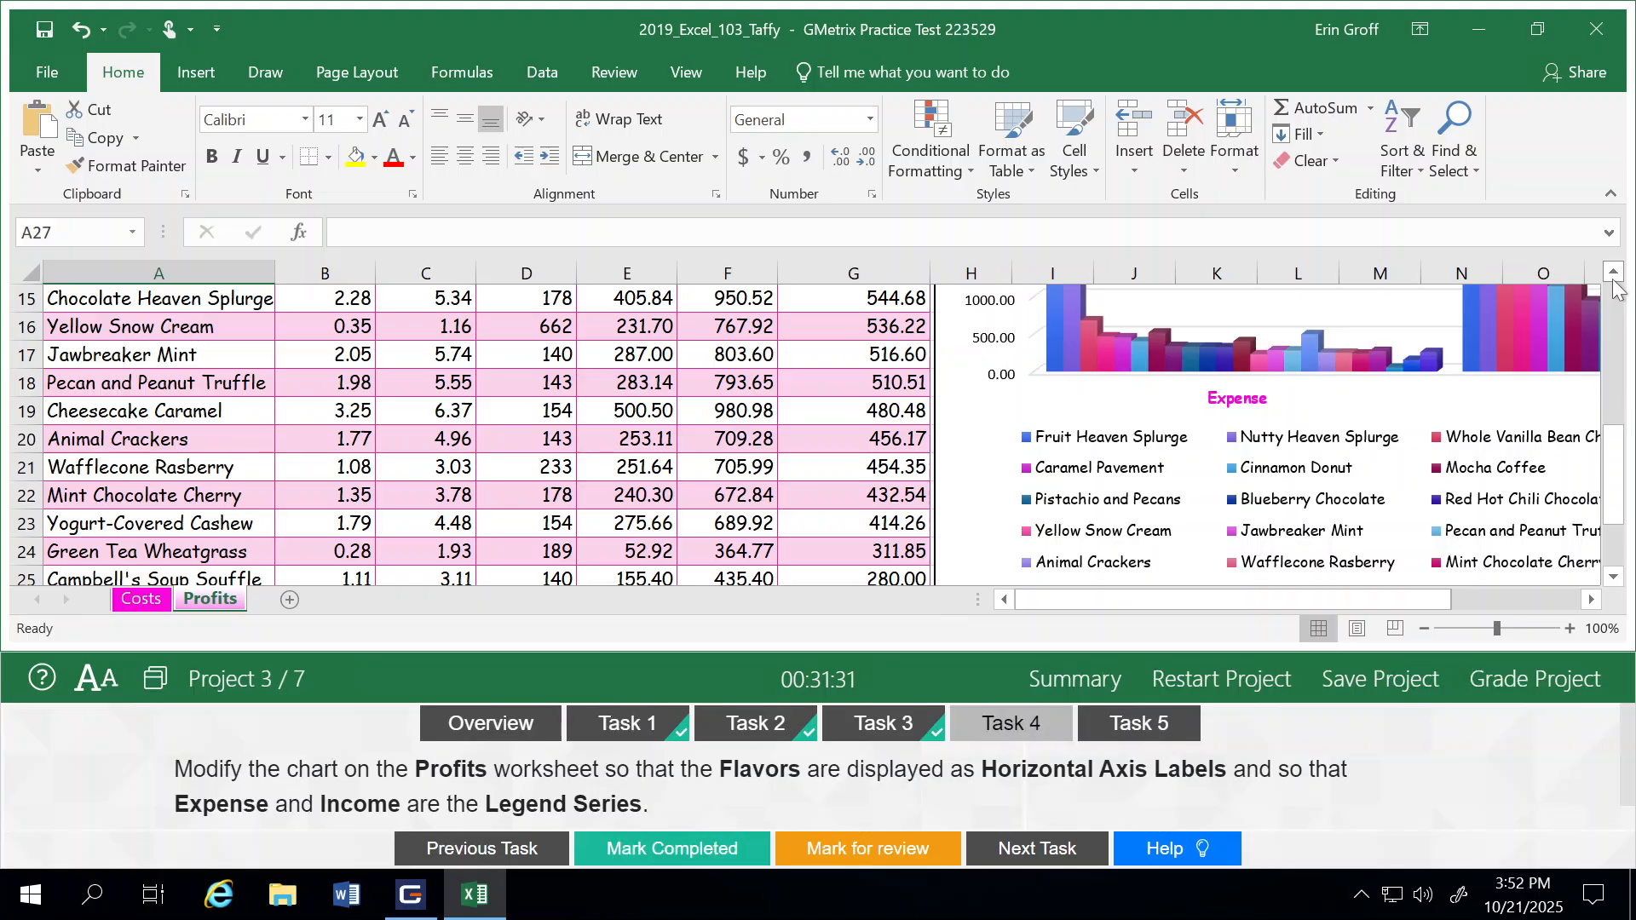
left_click(1613, 274)
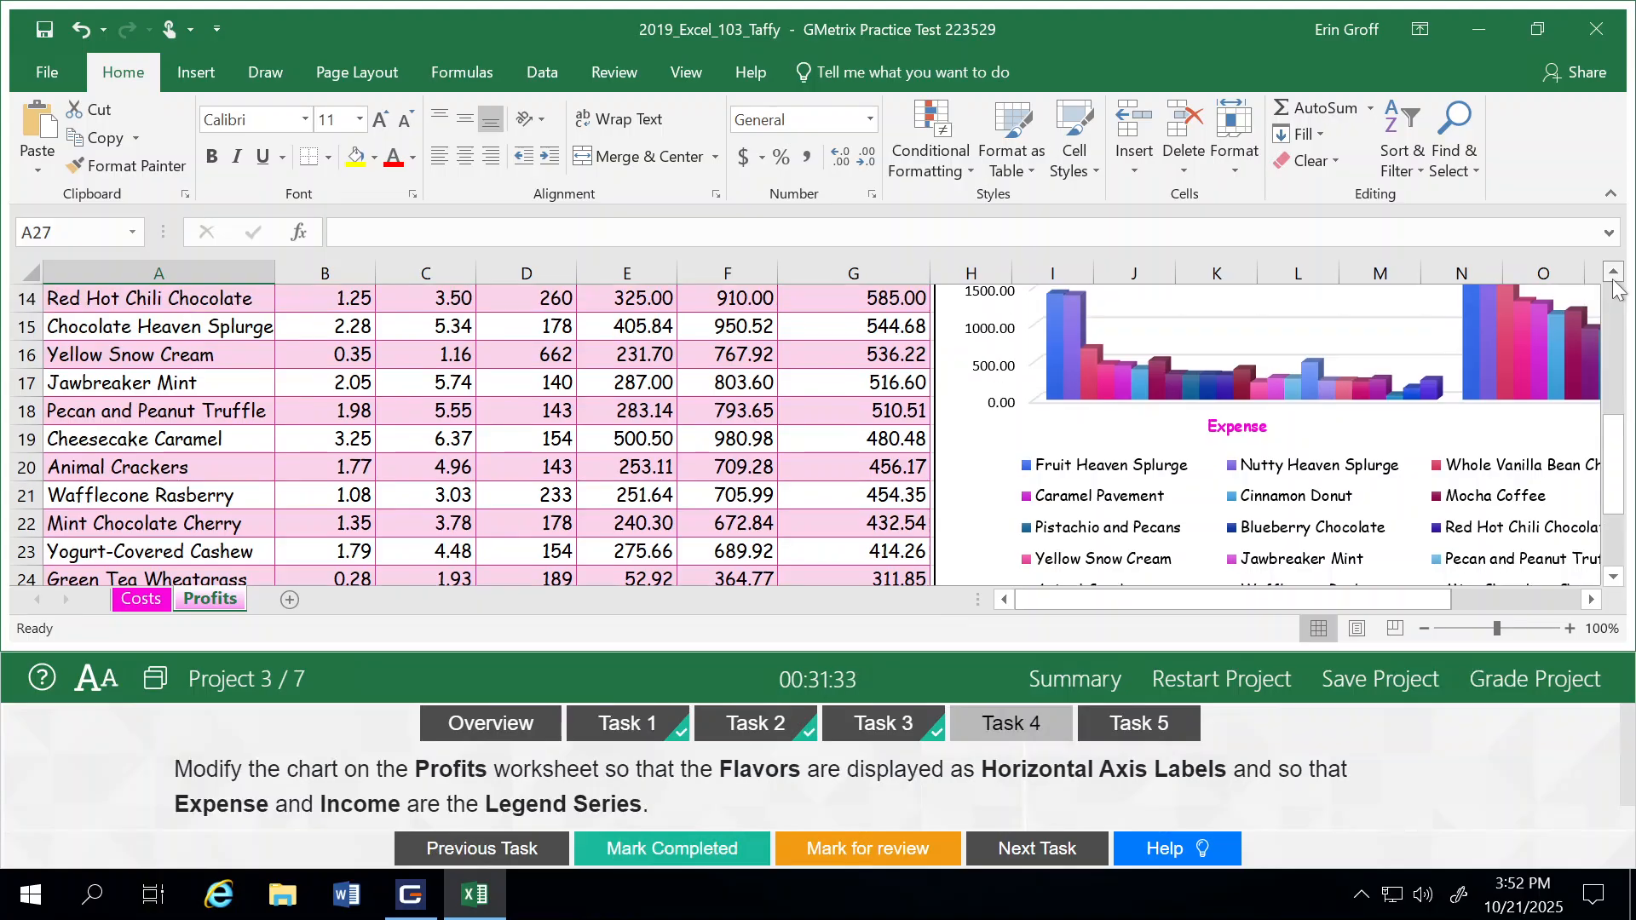
left_click(1613, 274)
left_click(1614, 274)
left_click(1613, 274)
left_click(1614, 274)
left_click(1614, 274)
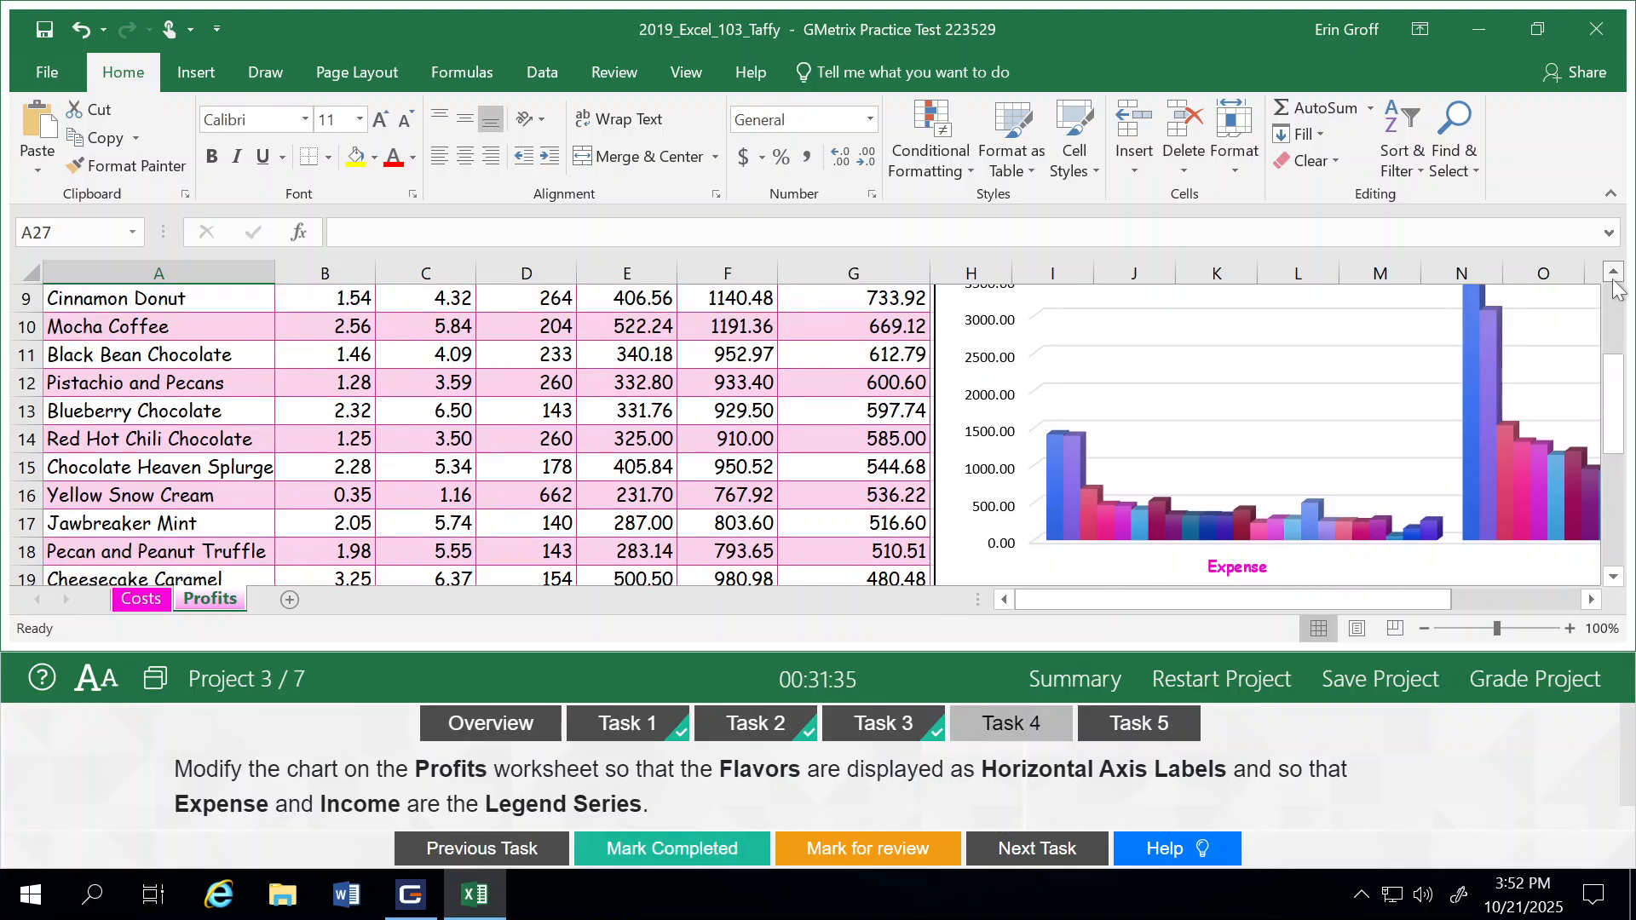
left_click(1614, 274)
left_click(1613, 277)
left_click(1614, 277)
left_click(1613, 277)
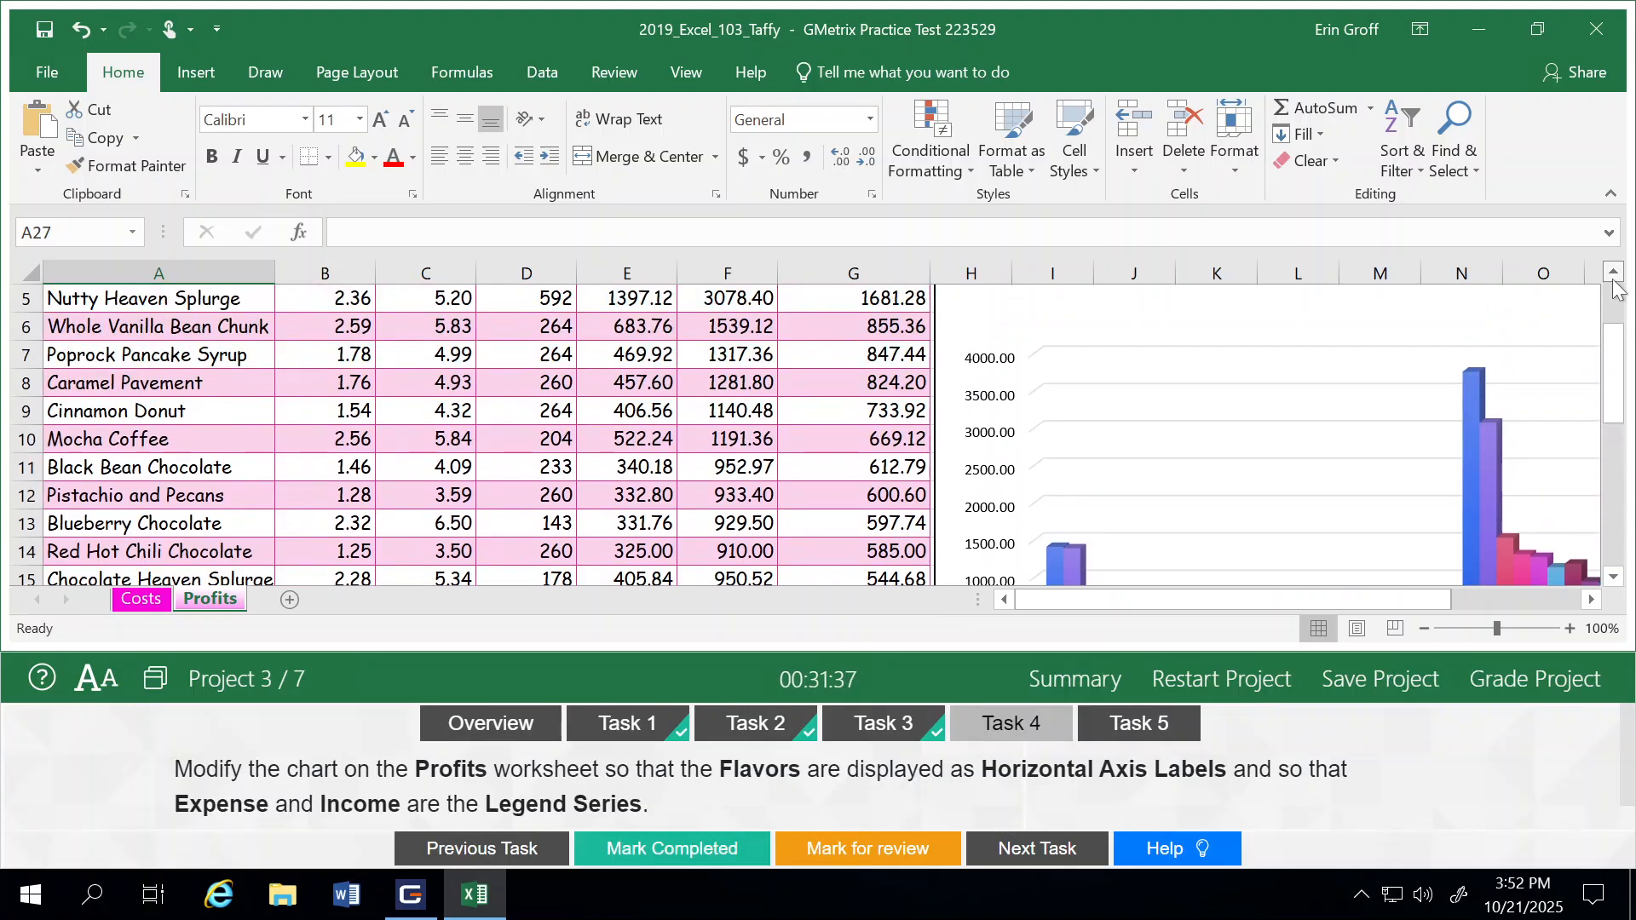
left_click(1614, 276)
left_click(1614, 277)
left_click(1614, 277)
left_click(1614, 277)
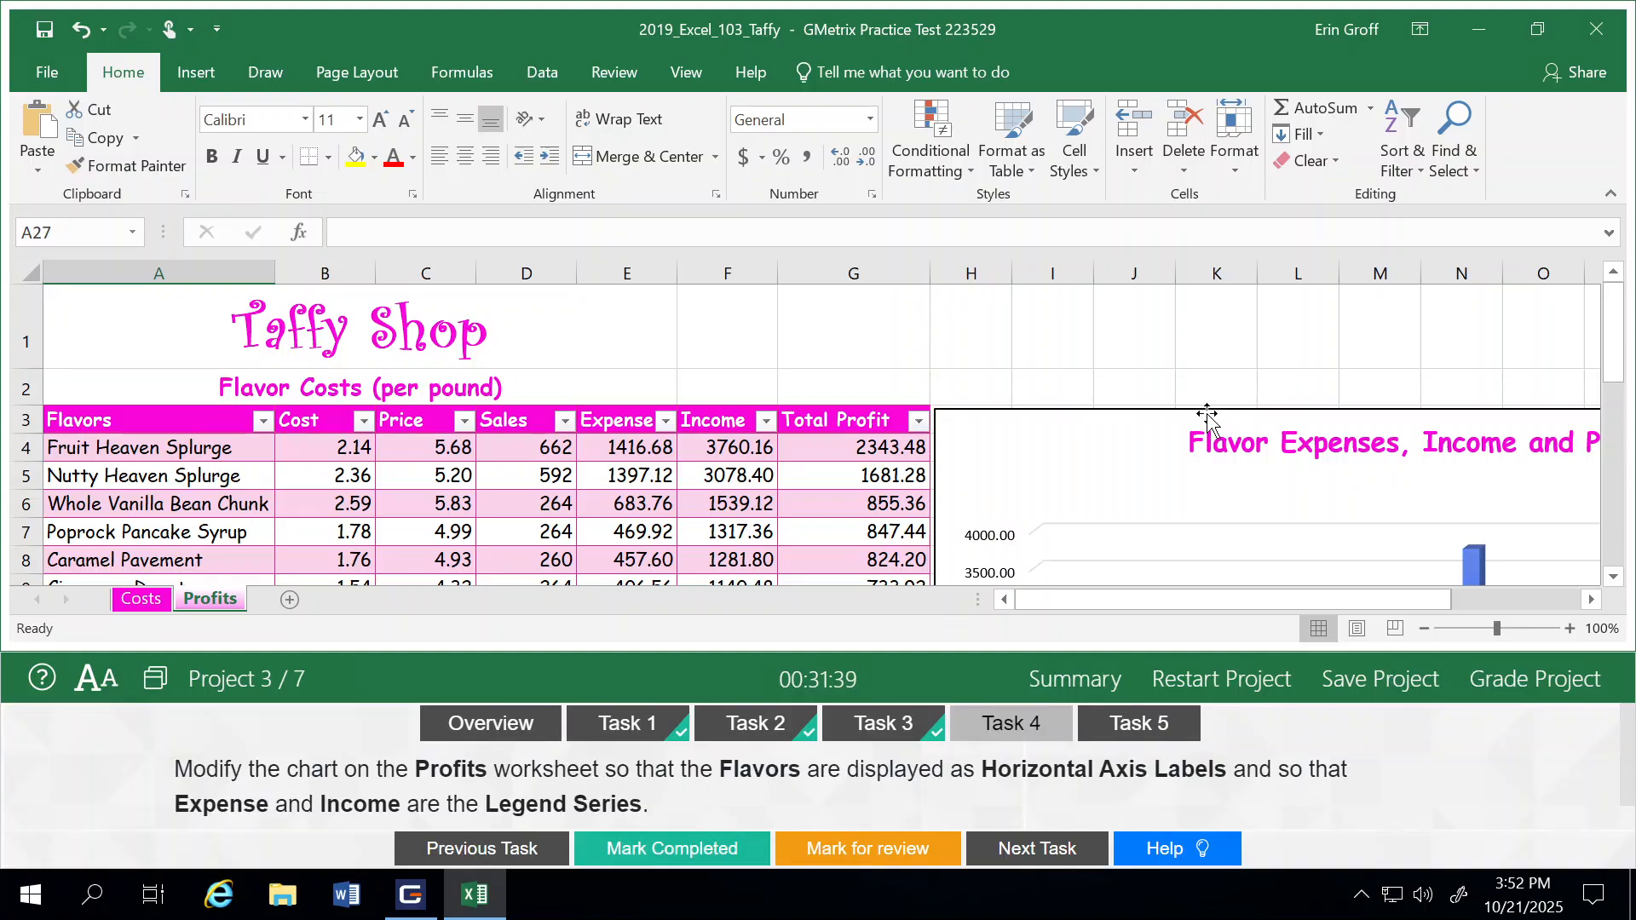
left_click(1200, 410)
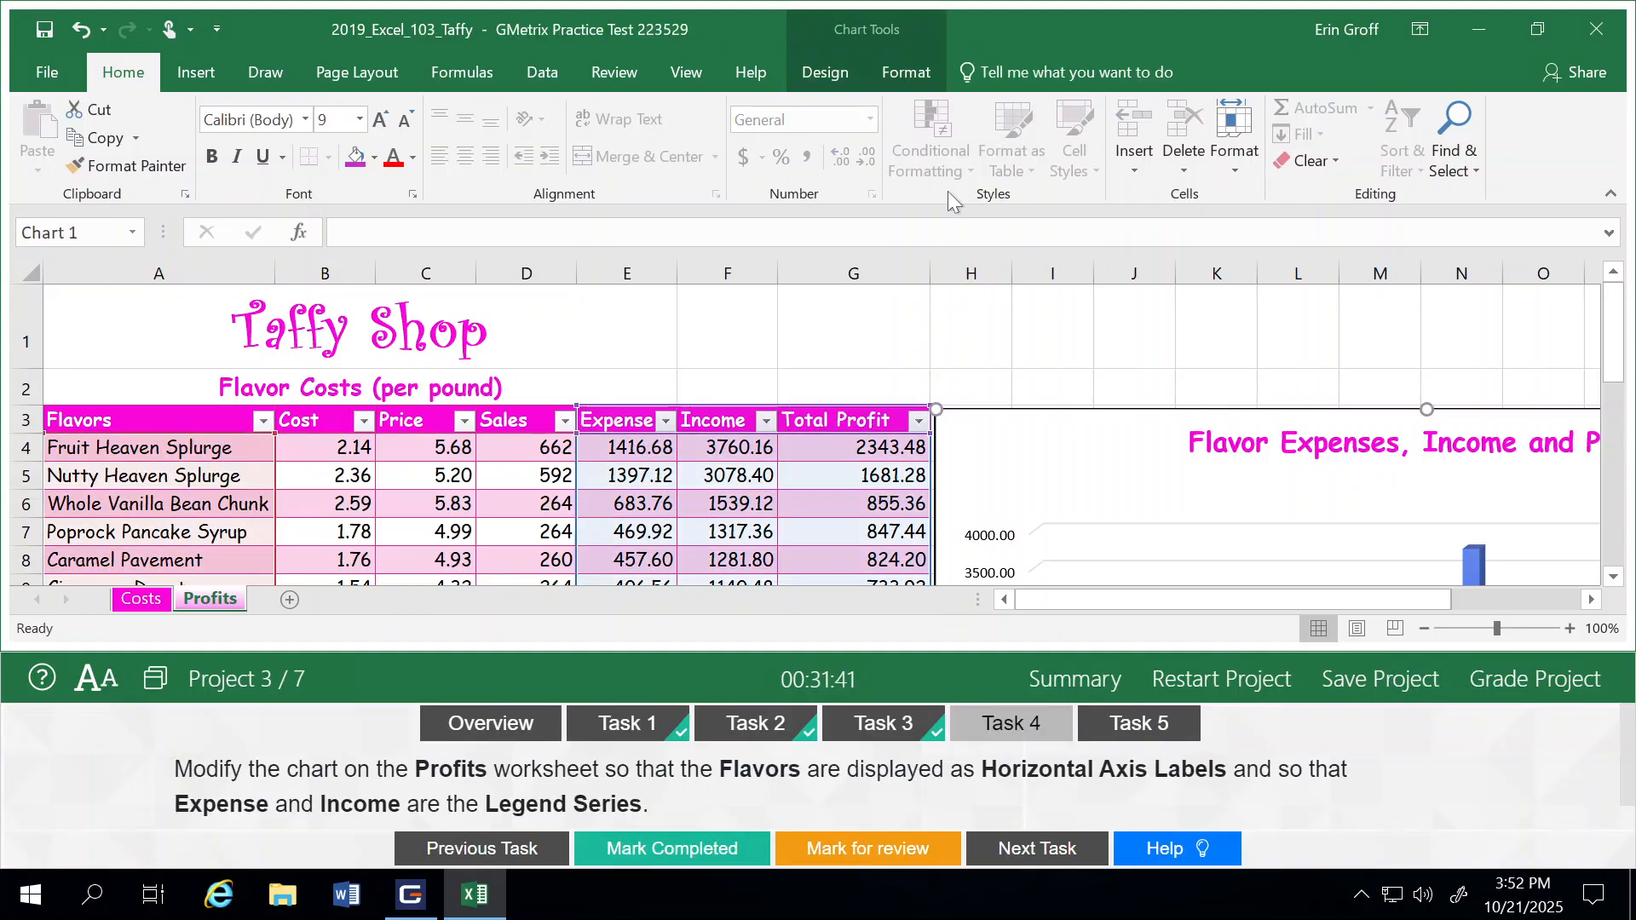
left_click(889, 71)
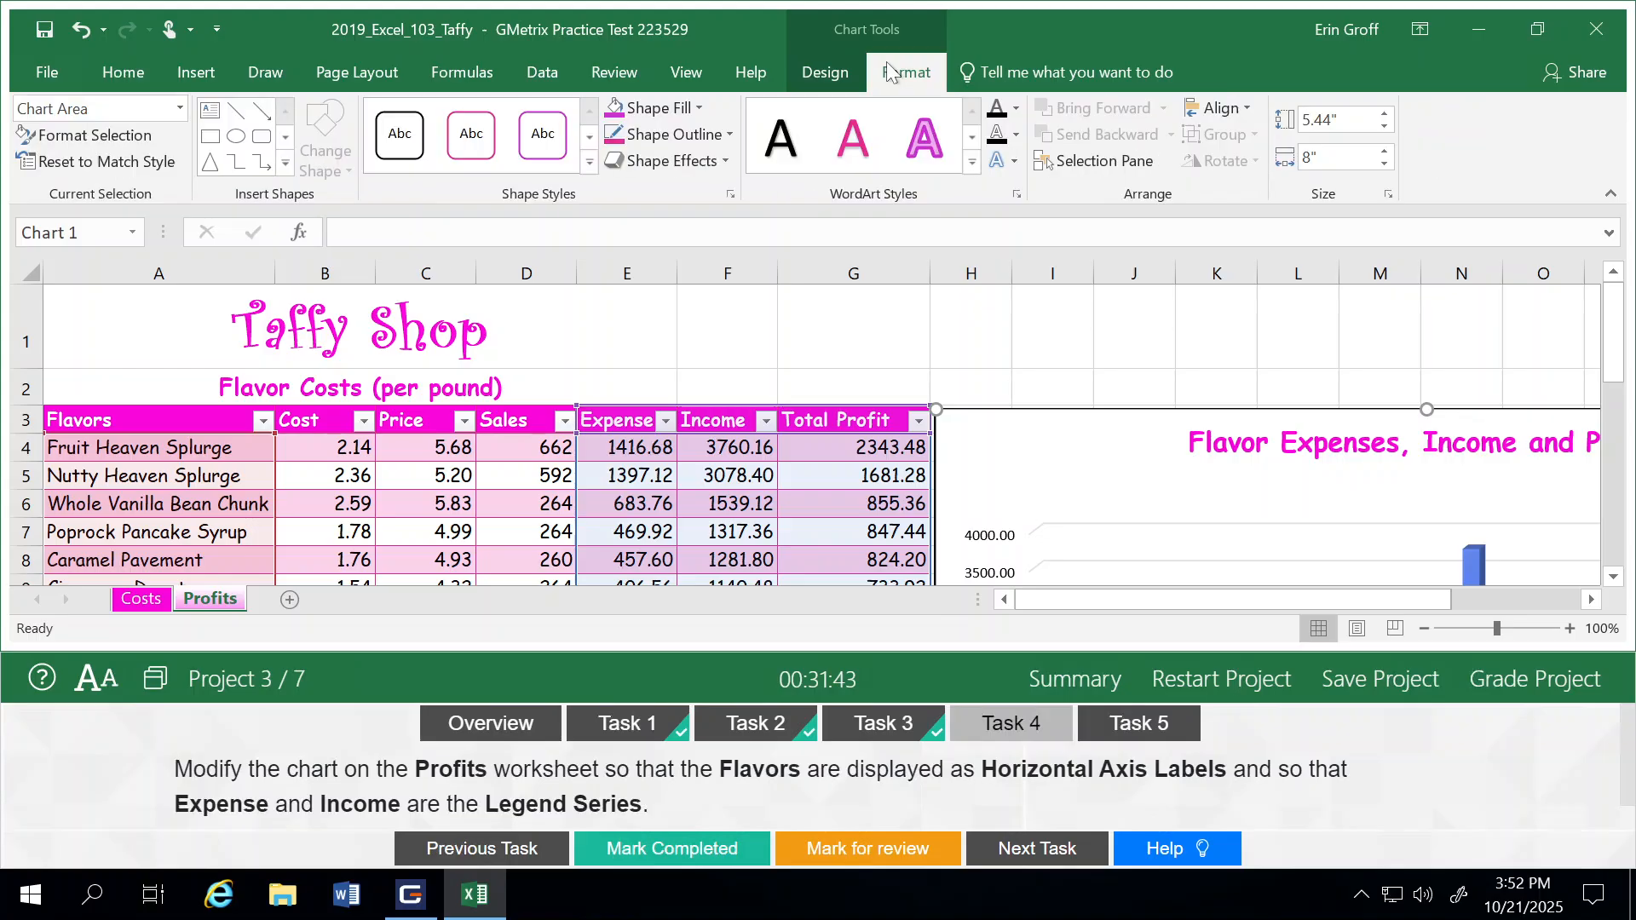
left_click(851, 64)
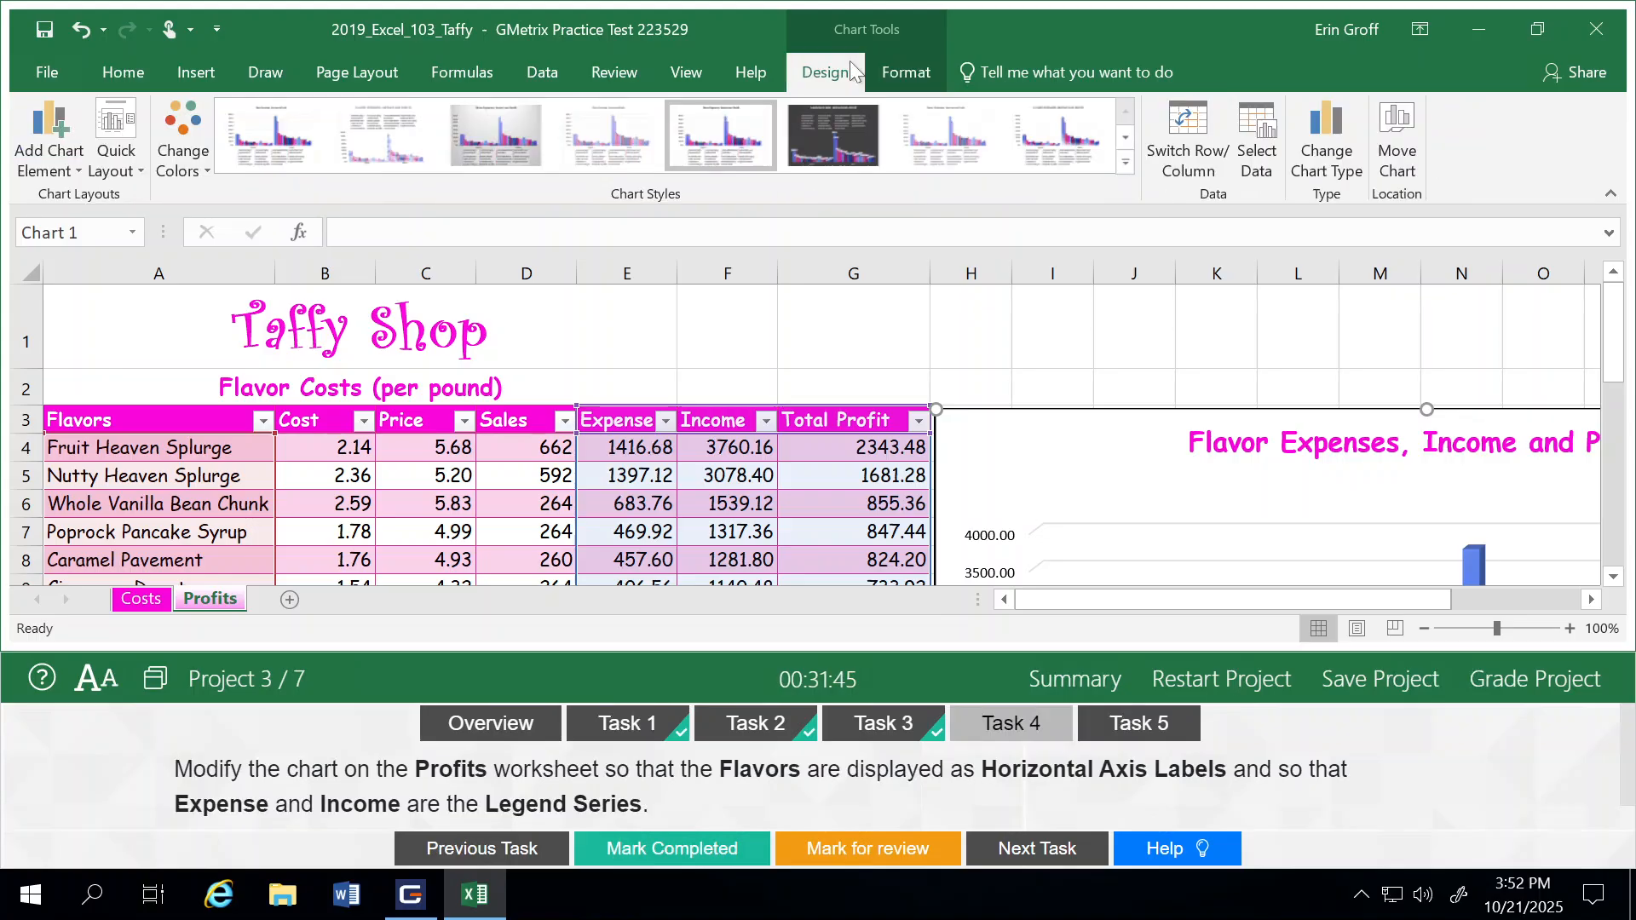
left_click(1185, 135)
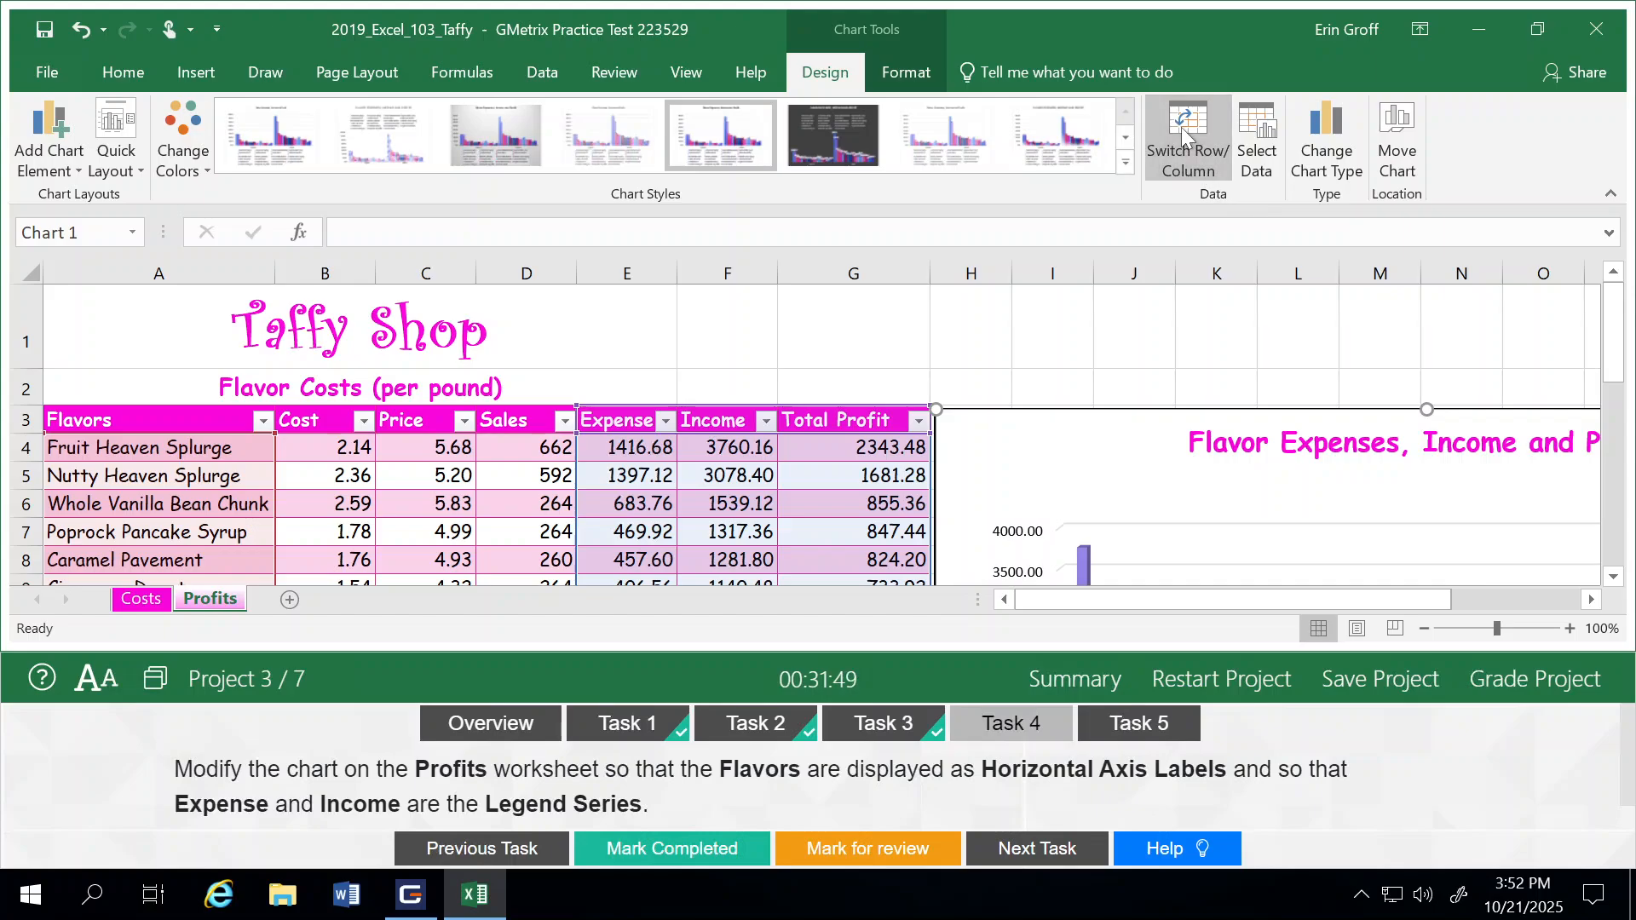
left_click_drag(1613, 328, 1622, 402)
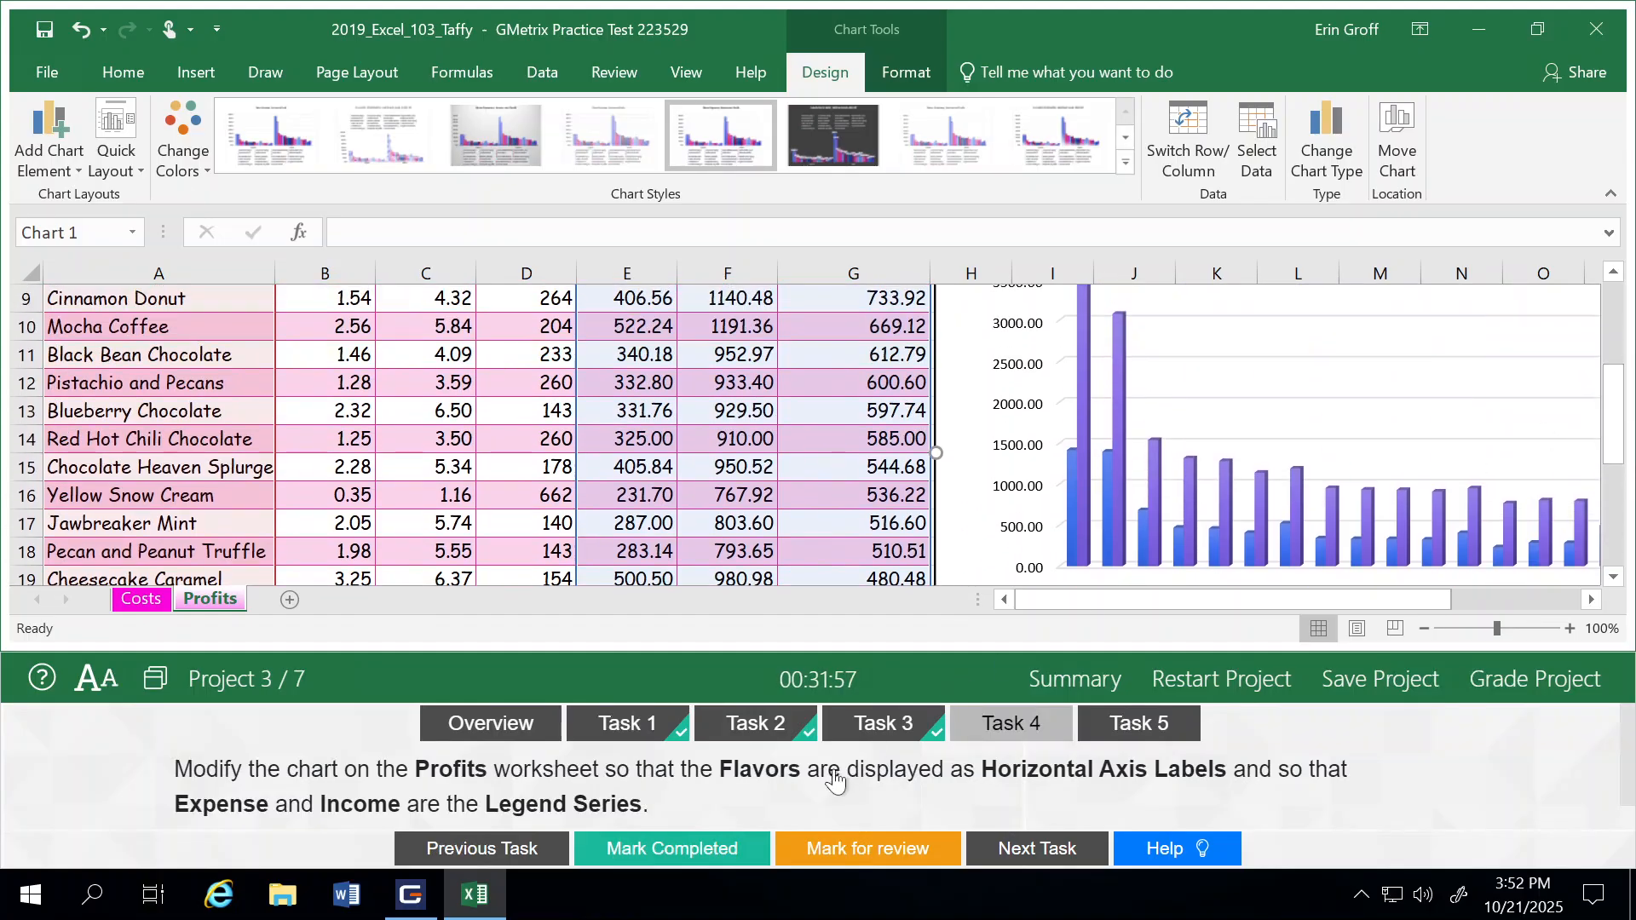
left_click(656, 849)
left_click(1048, 850)
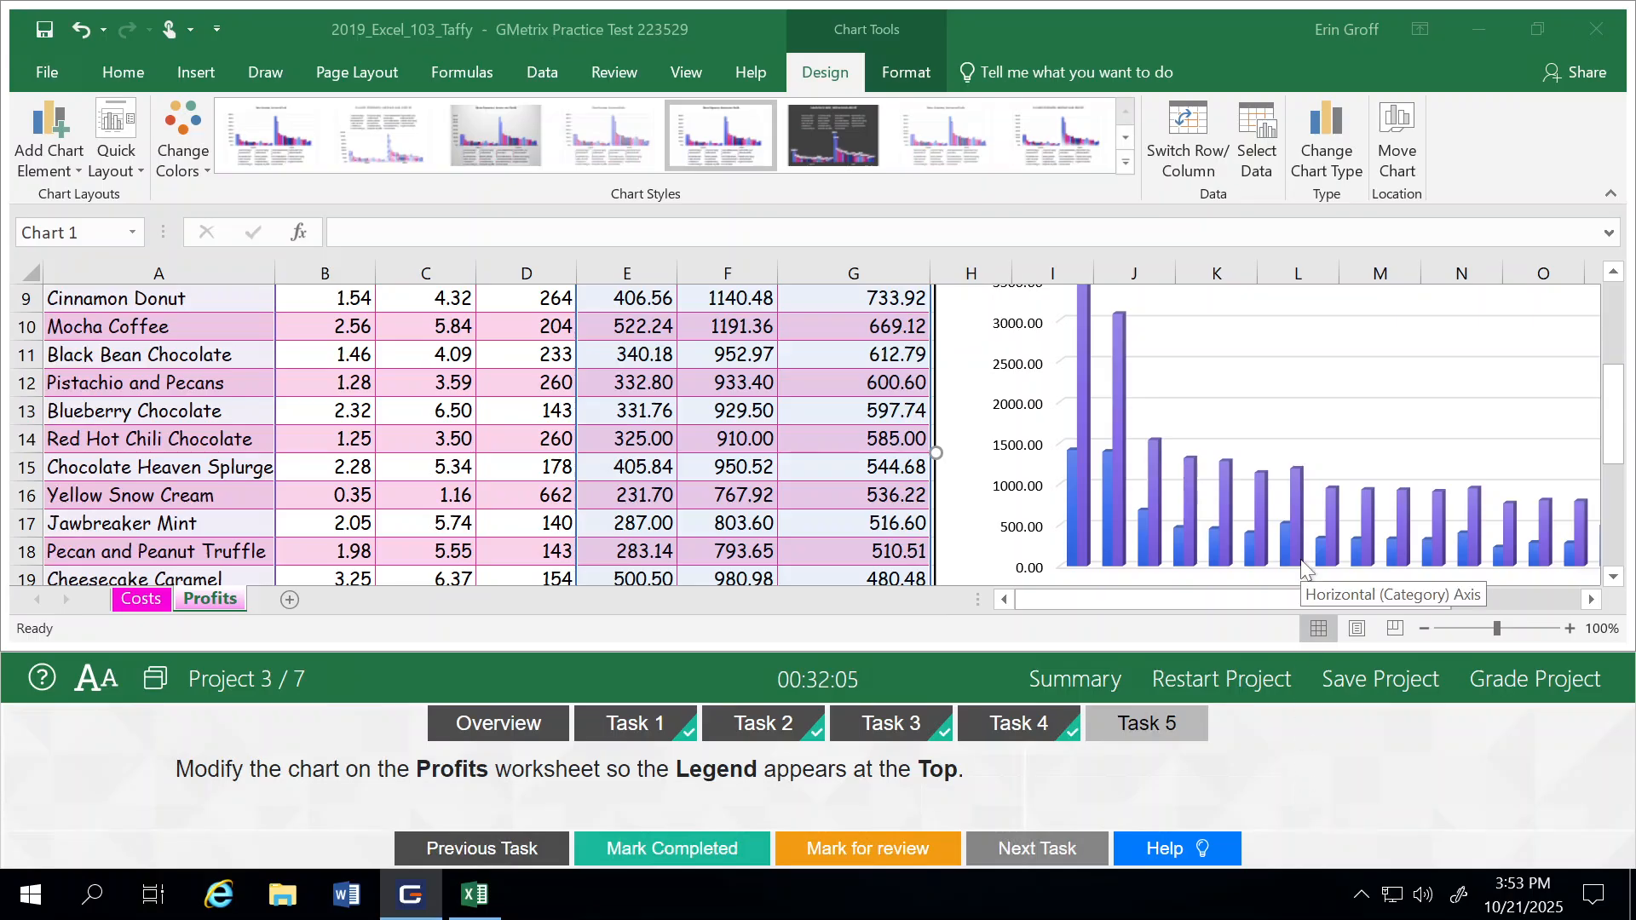
Step: Move the legend of the Profits worksheet chart to the top and check its placement below the chart title
left_click(1602, 448)
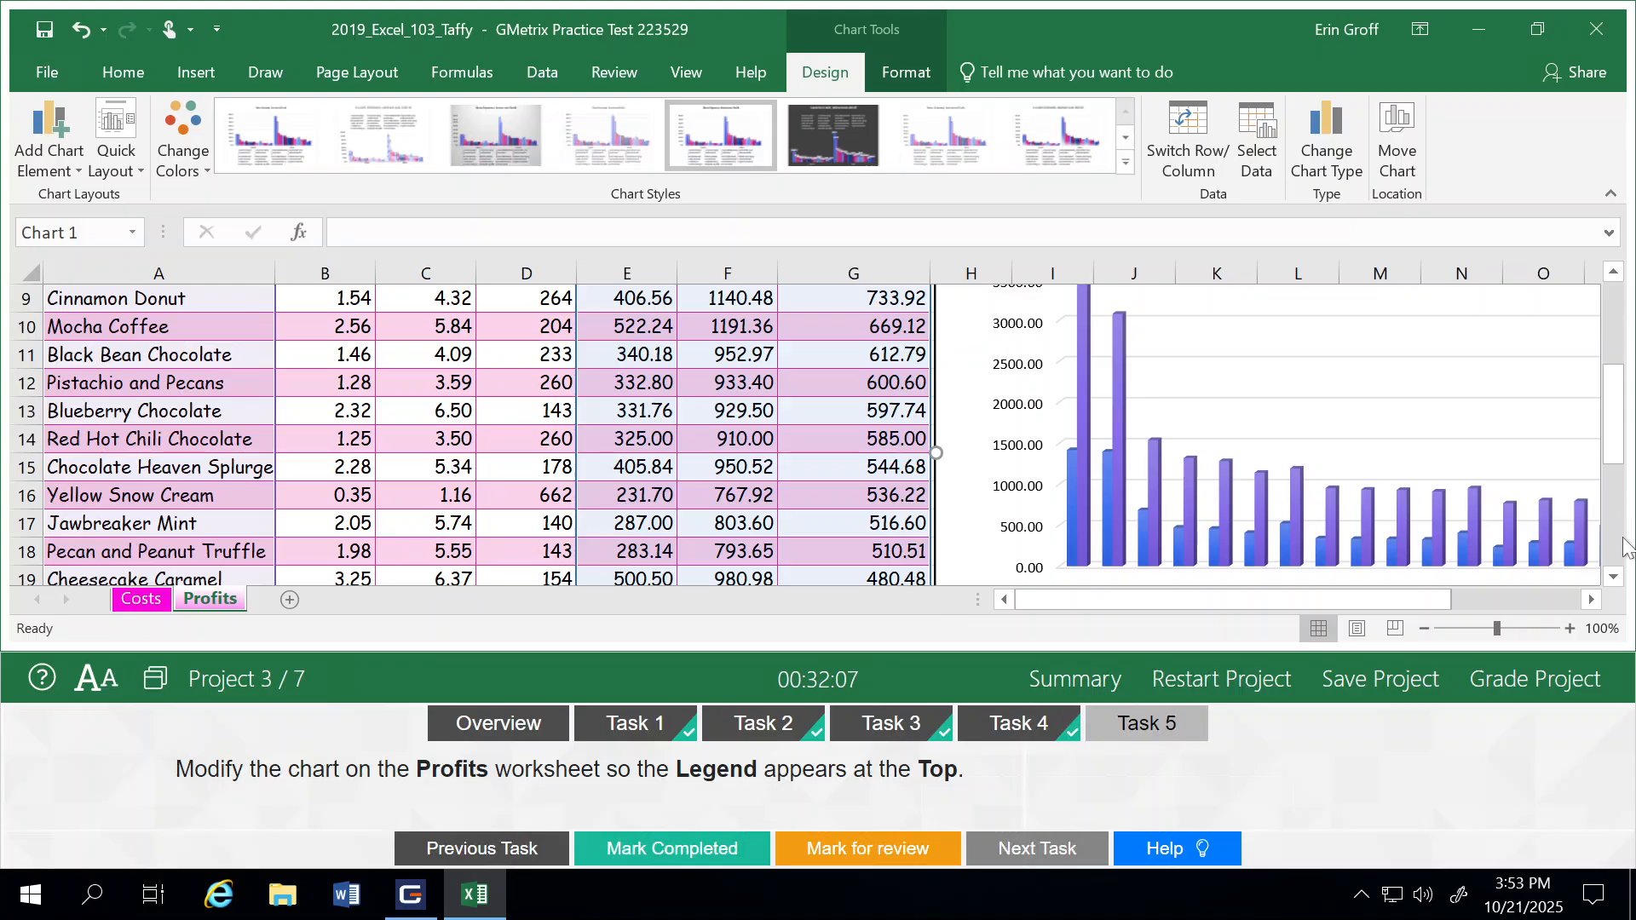
left_click(1618, 547)
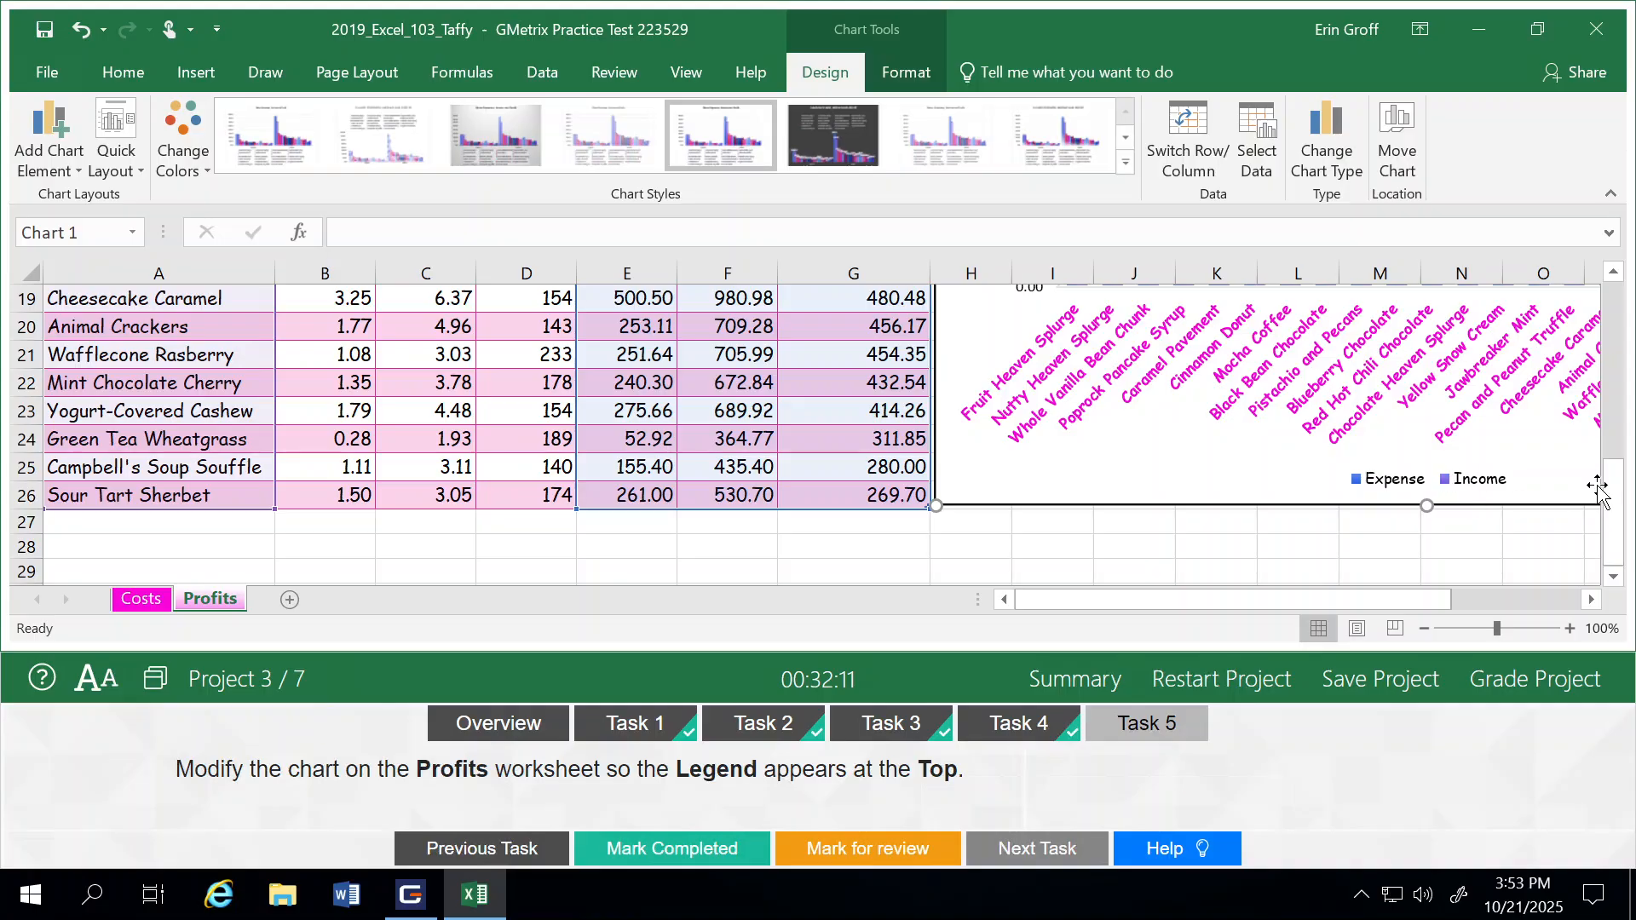
left_click(1608, 358)
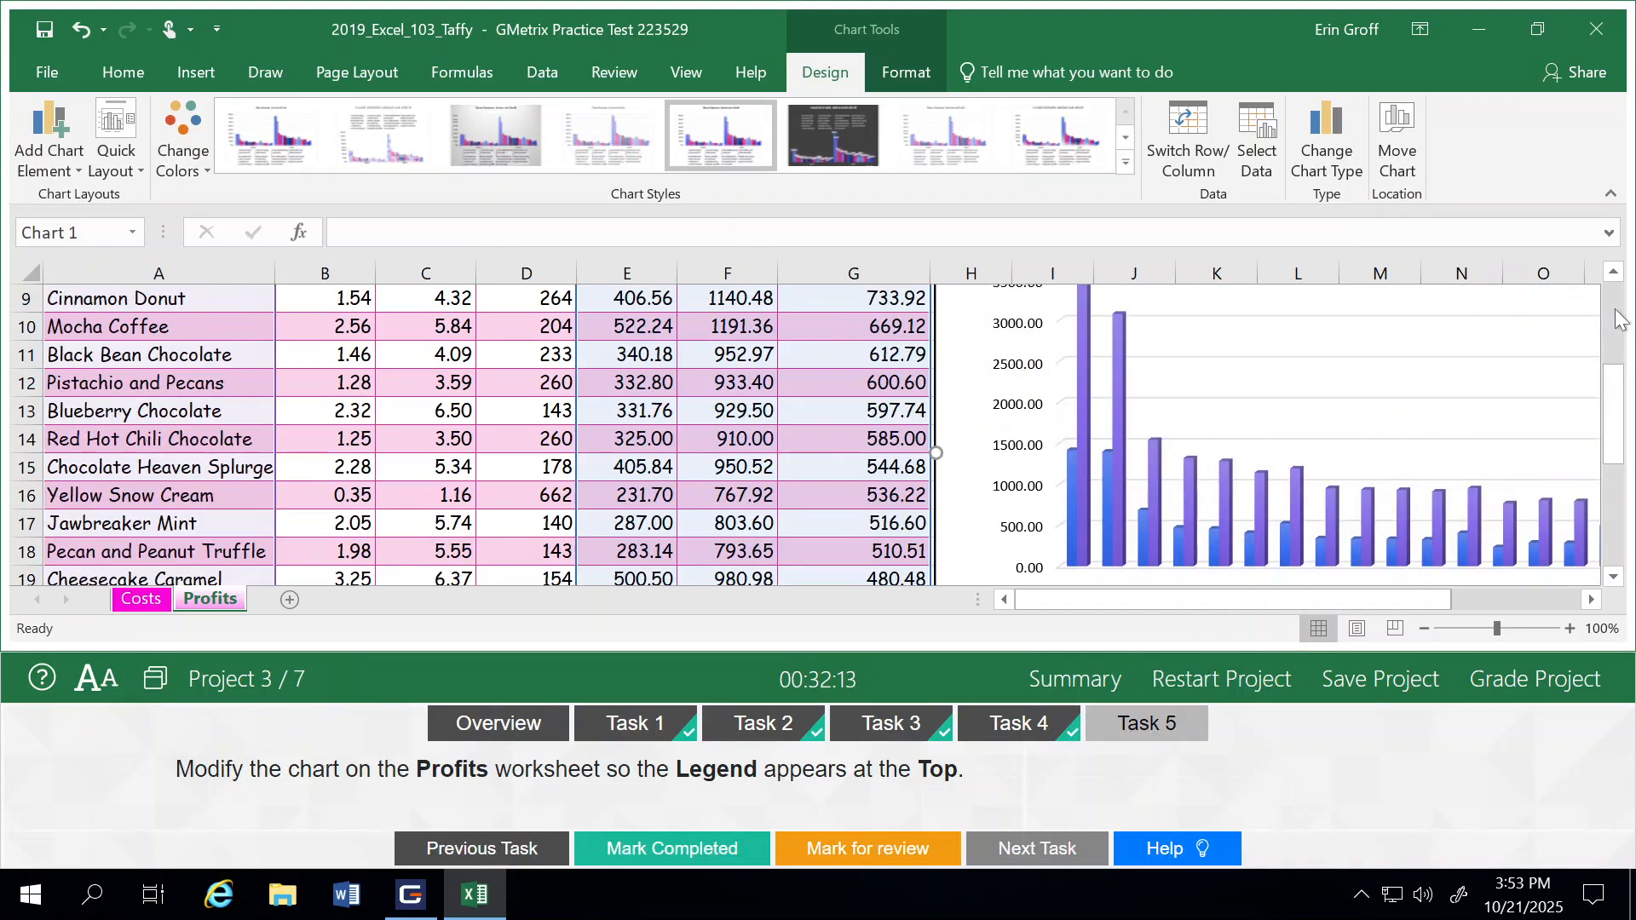
left_click(43, 174)
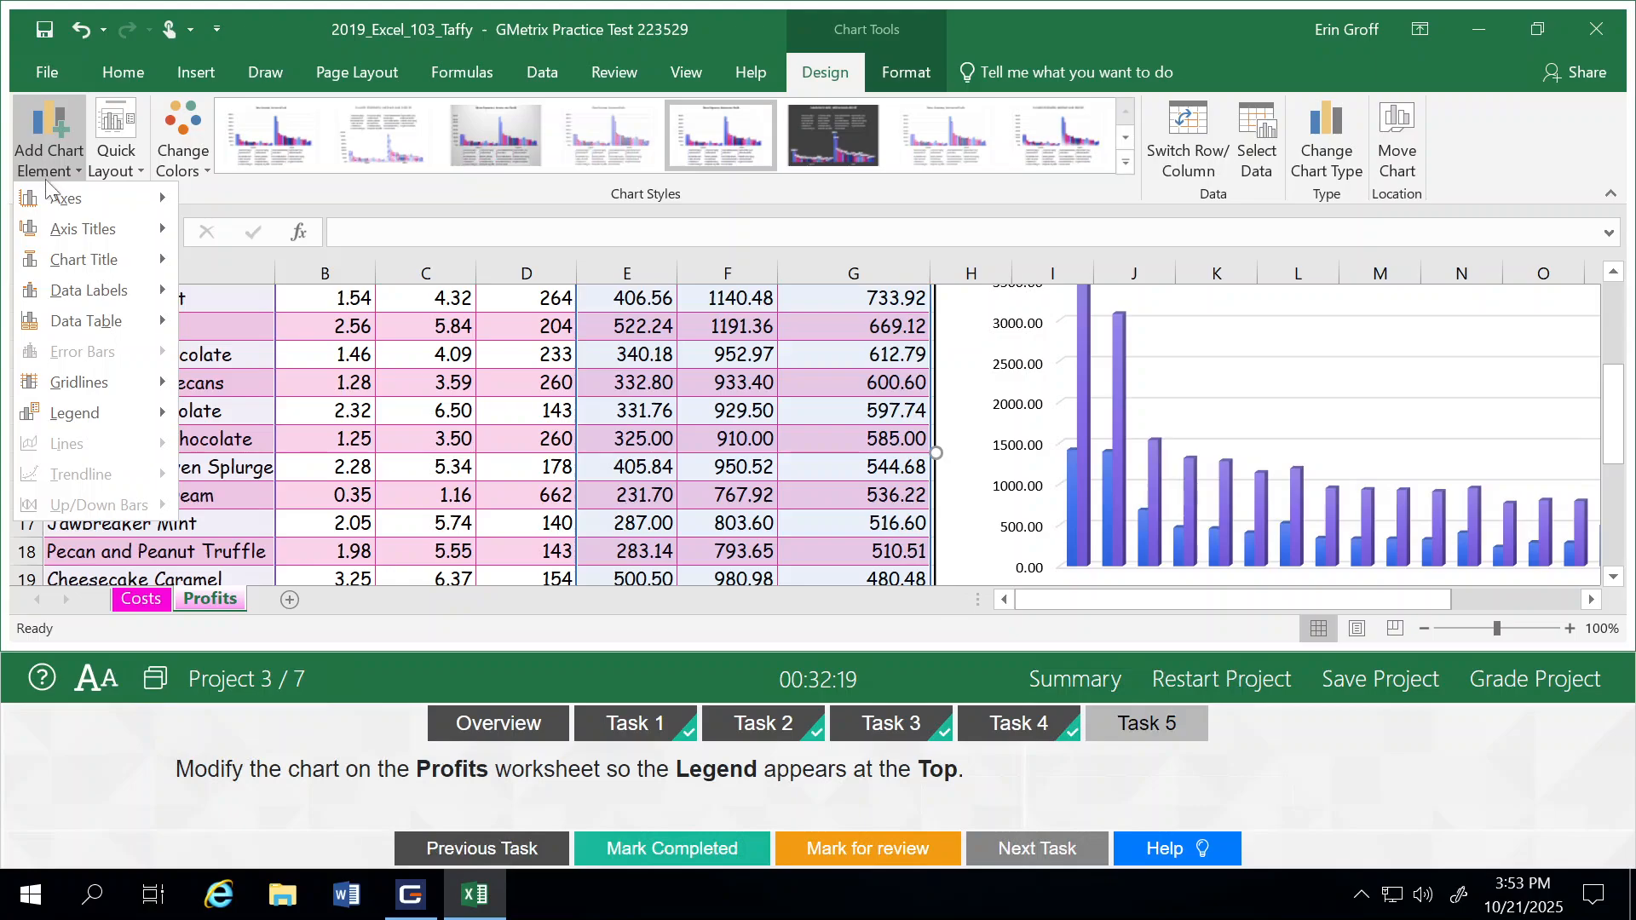
mouse_move(101, 411)
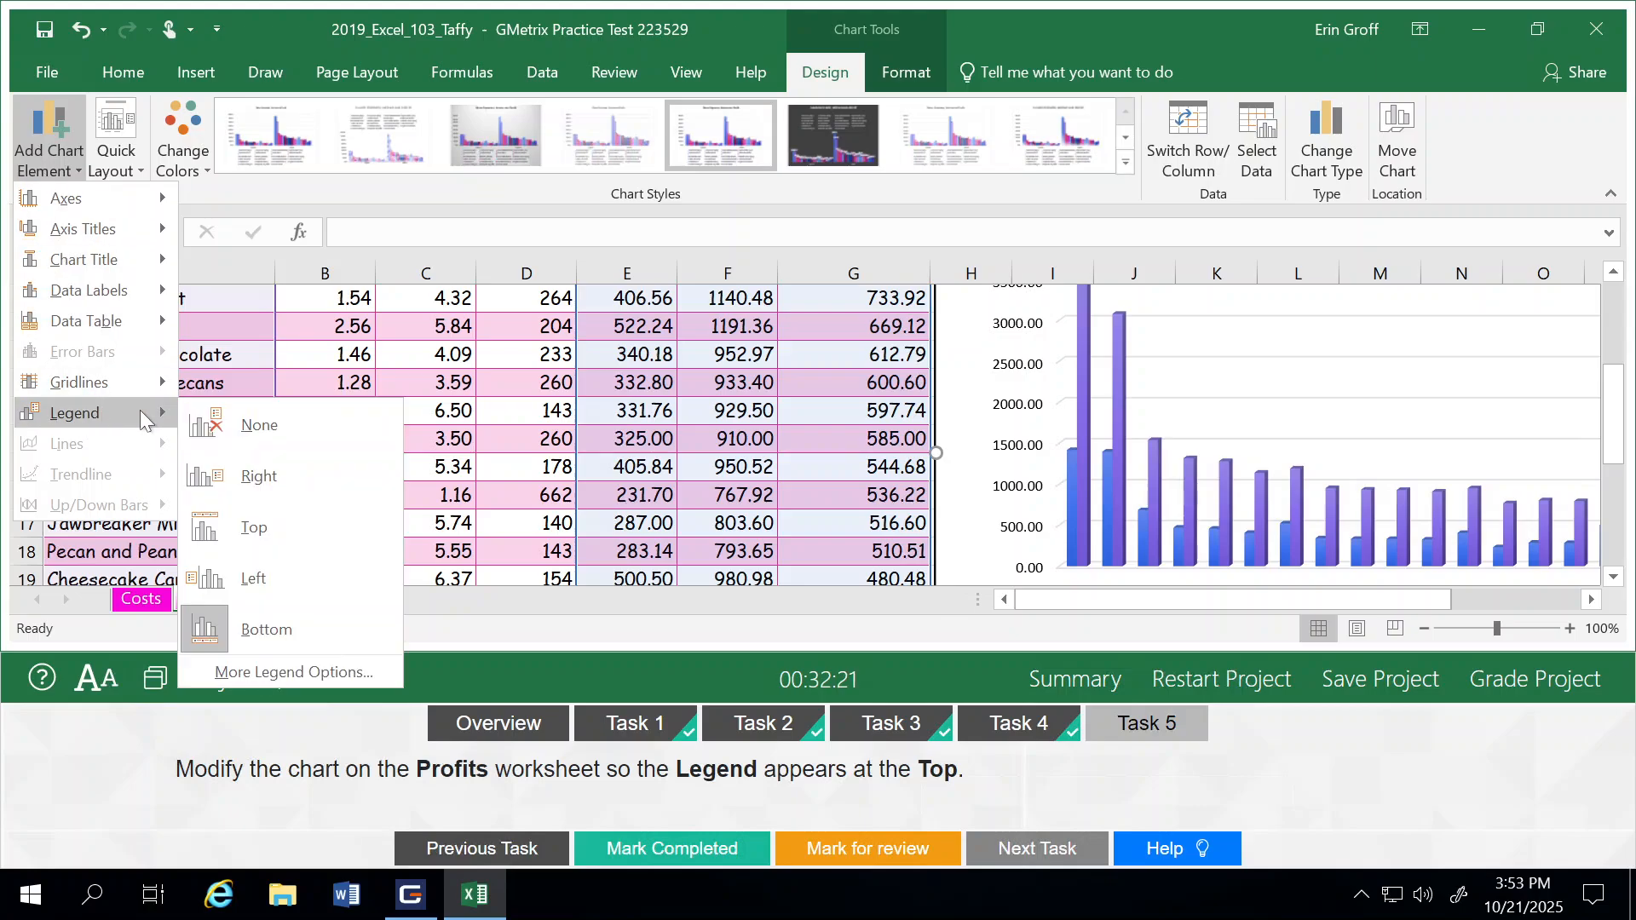
left_click(255, 527)
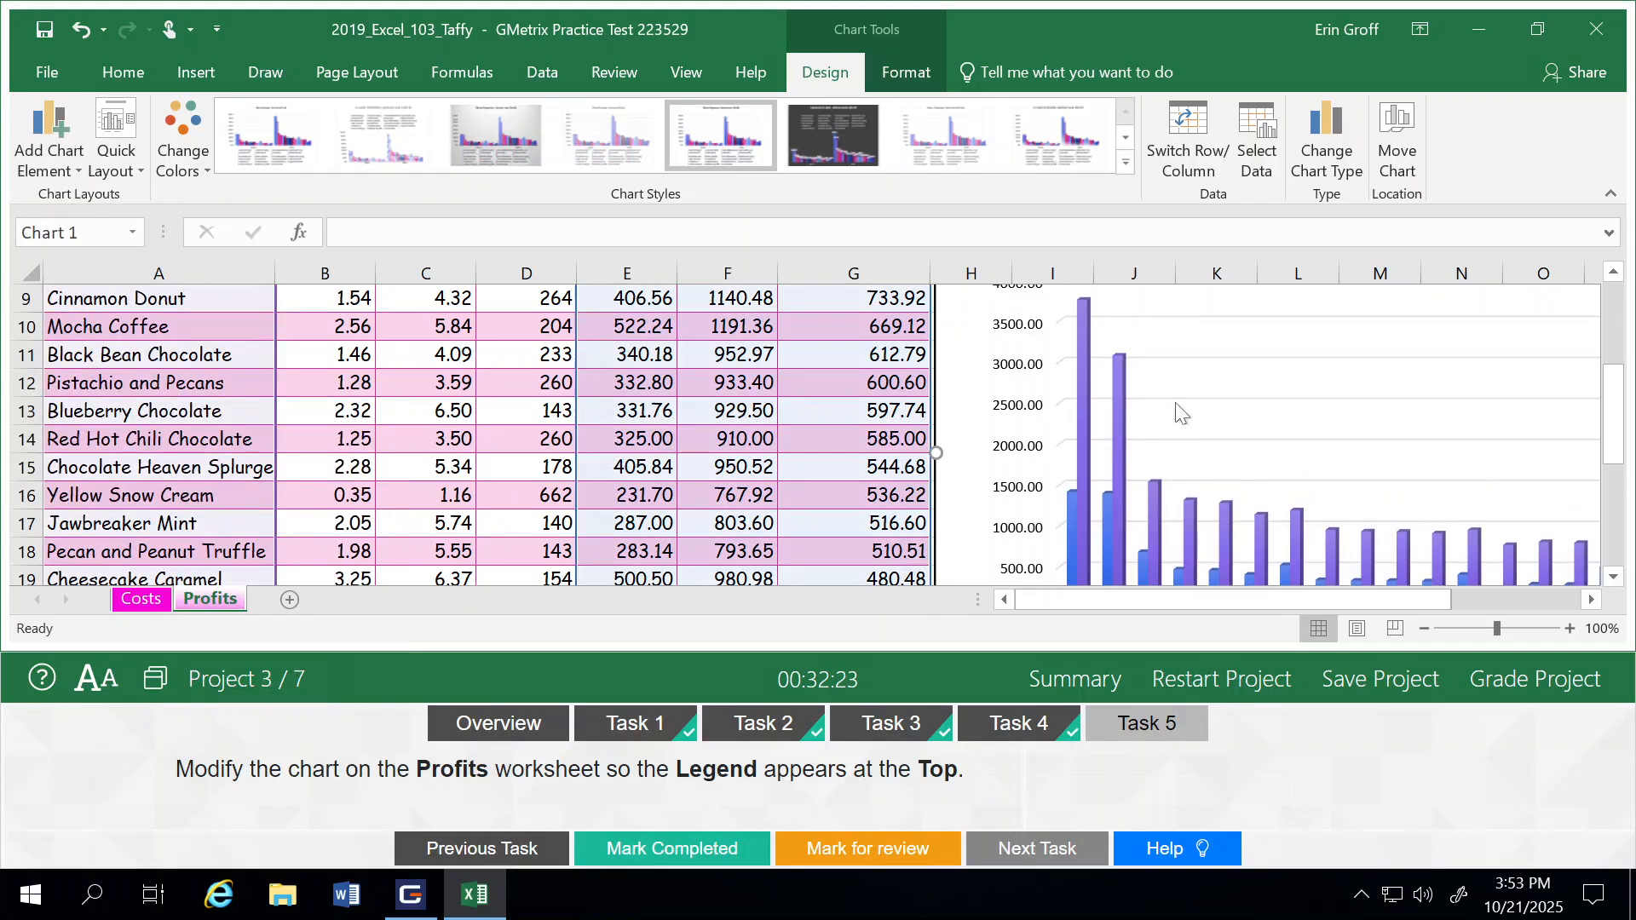
left_click_drag(1613, 409, 1625, 334)
Step: Mark Task 5 as completed and grade Project 3, continuing to the next project
left_click(682, 850)
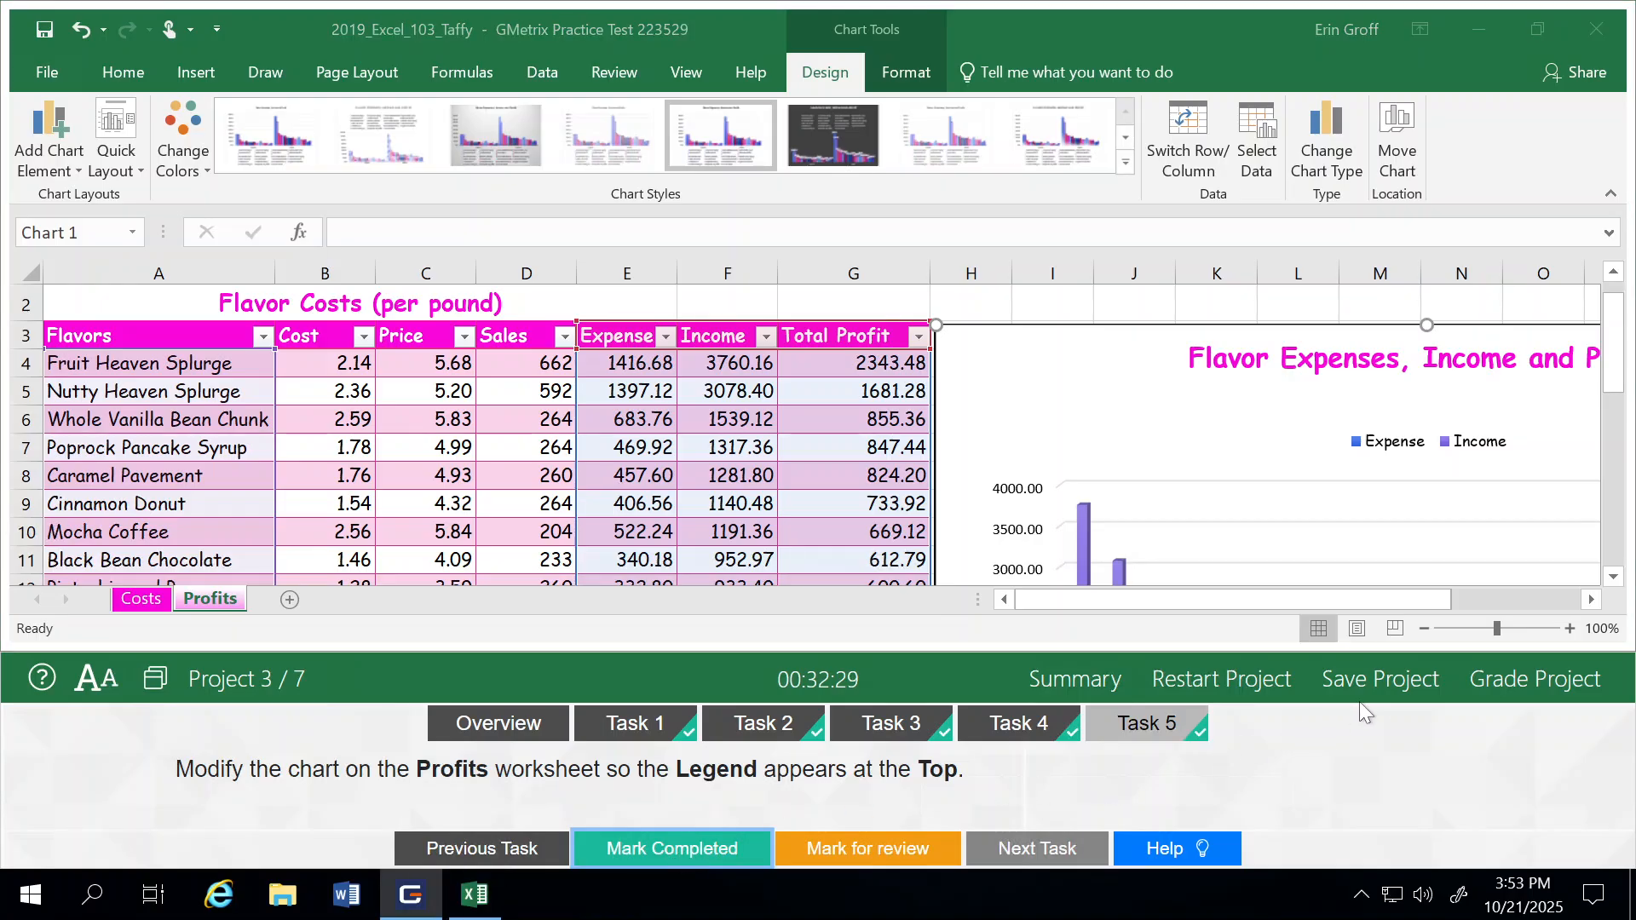
left_click(1515, 700)
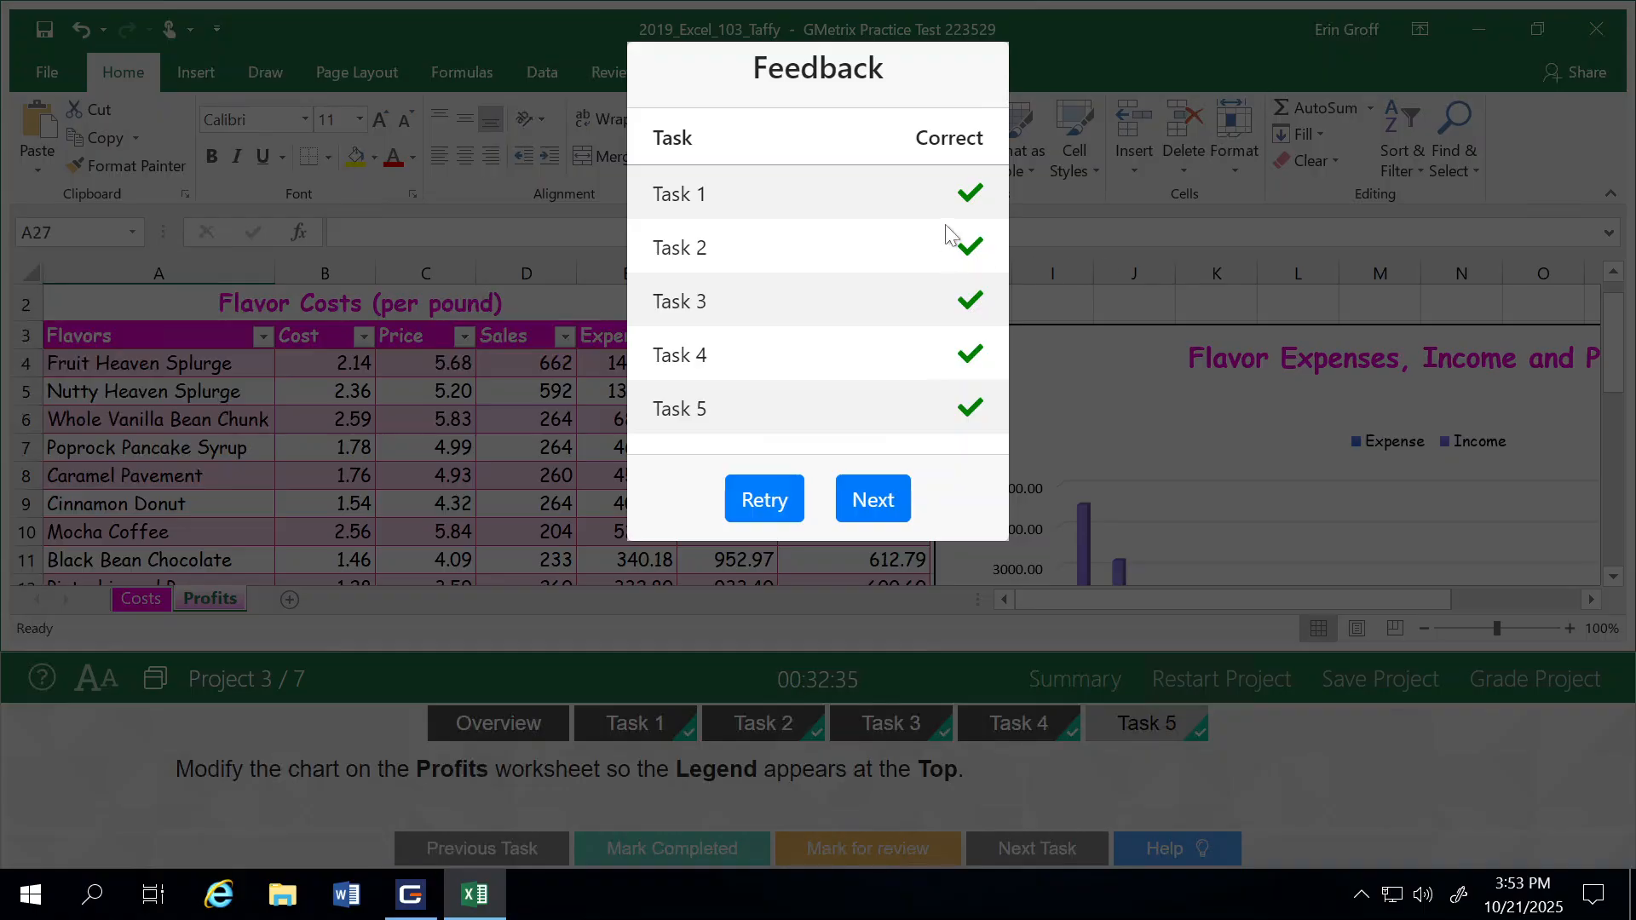
left_click(875, 501)
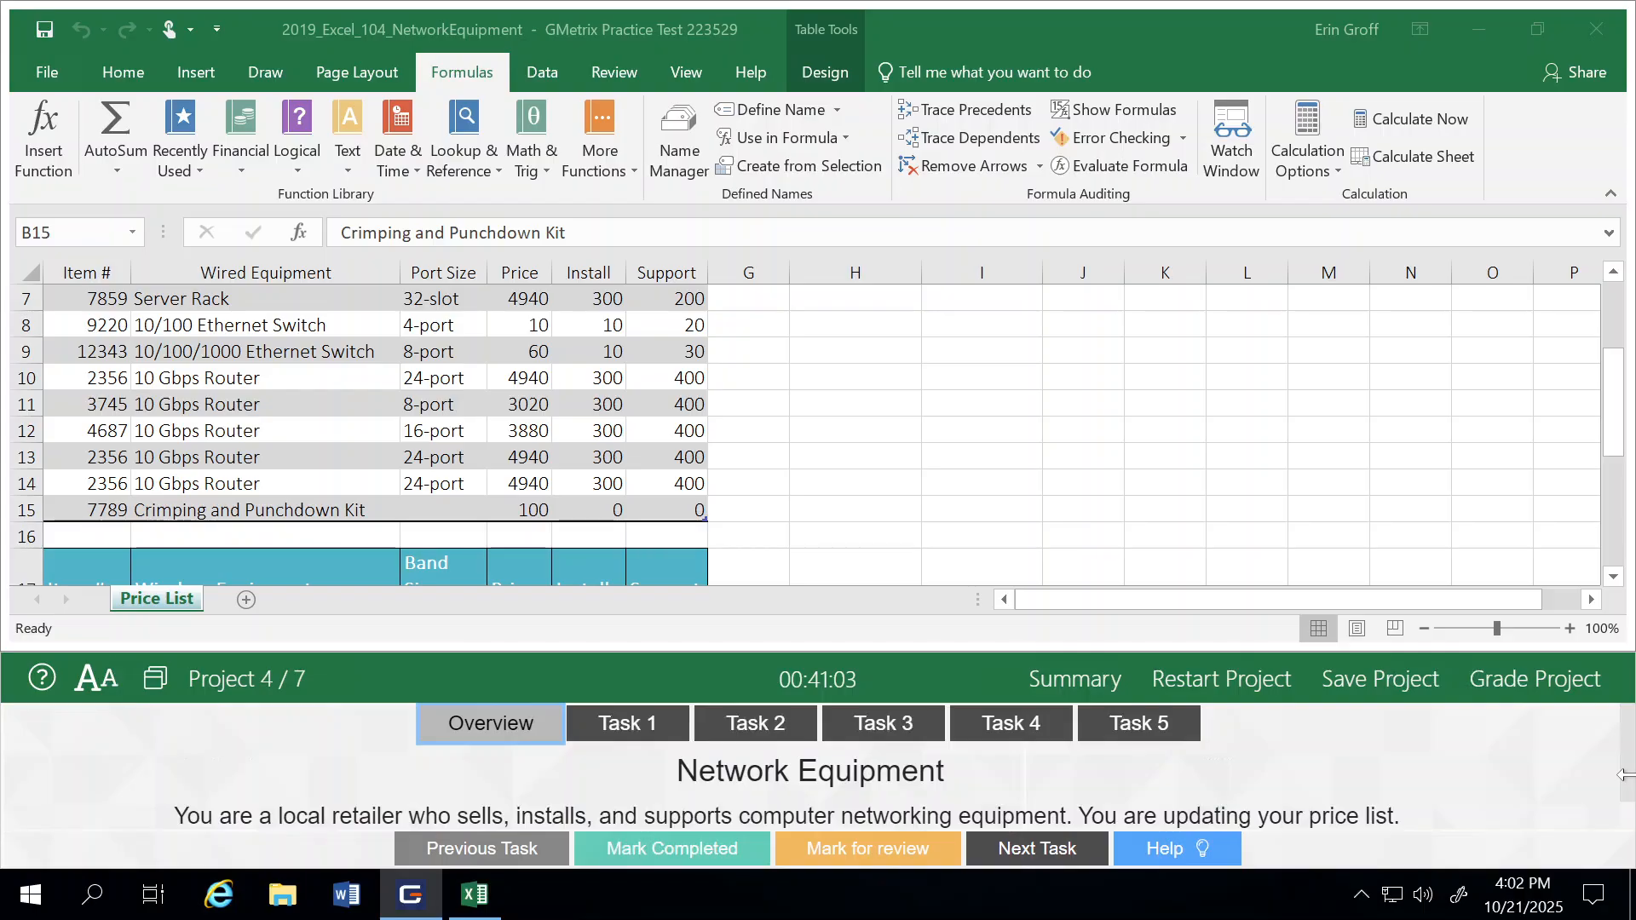
Step: Read the Network Equipment project overview and open Task 1
scroll(1627, 768, "down", 1)
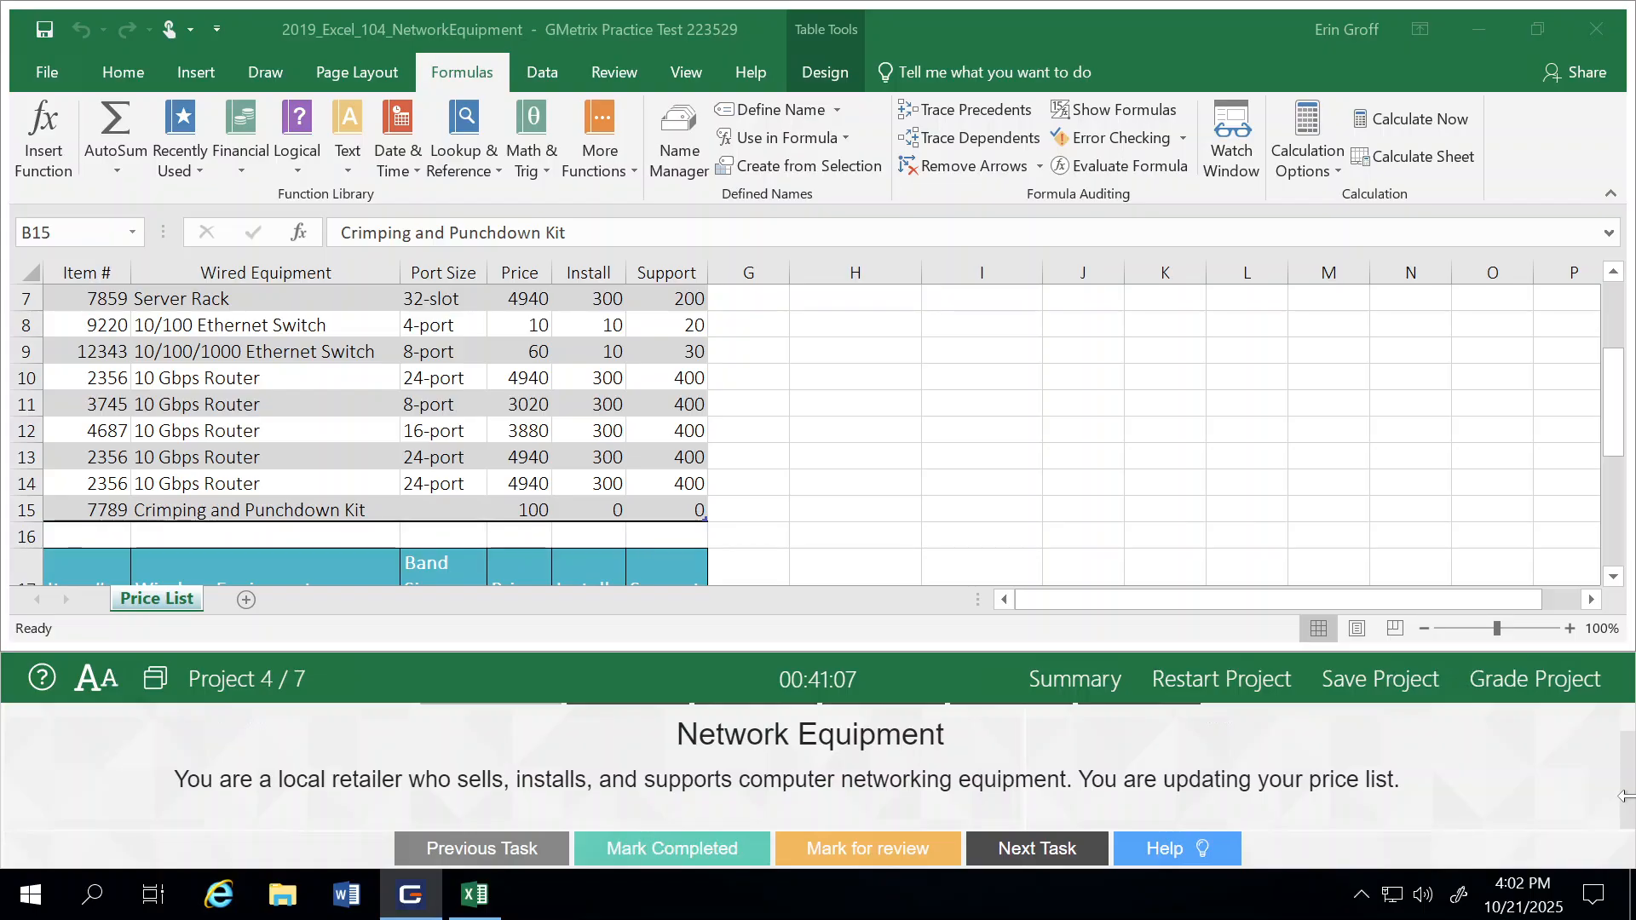
scroll(953, 794, "up", 1)
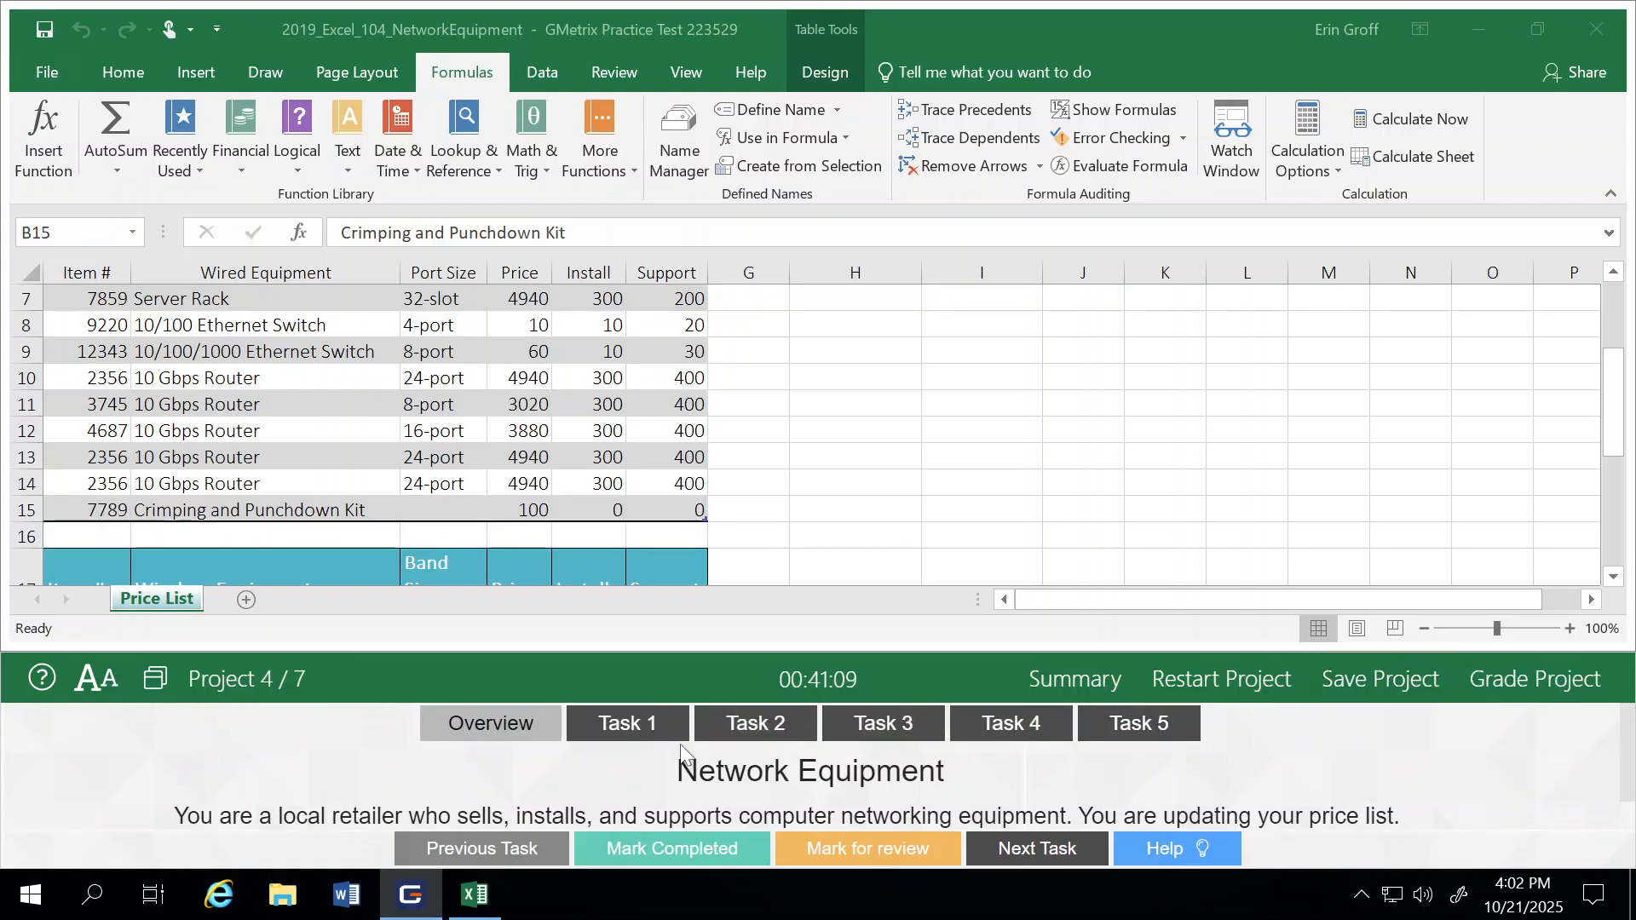
left_click(629, 724)
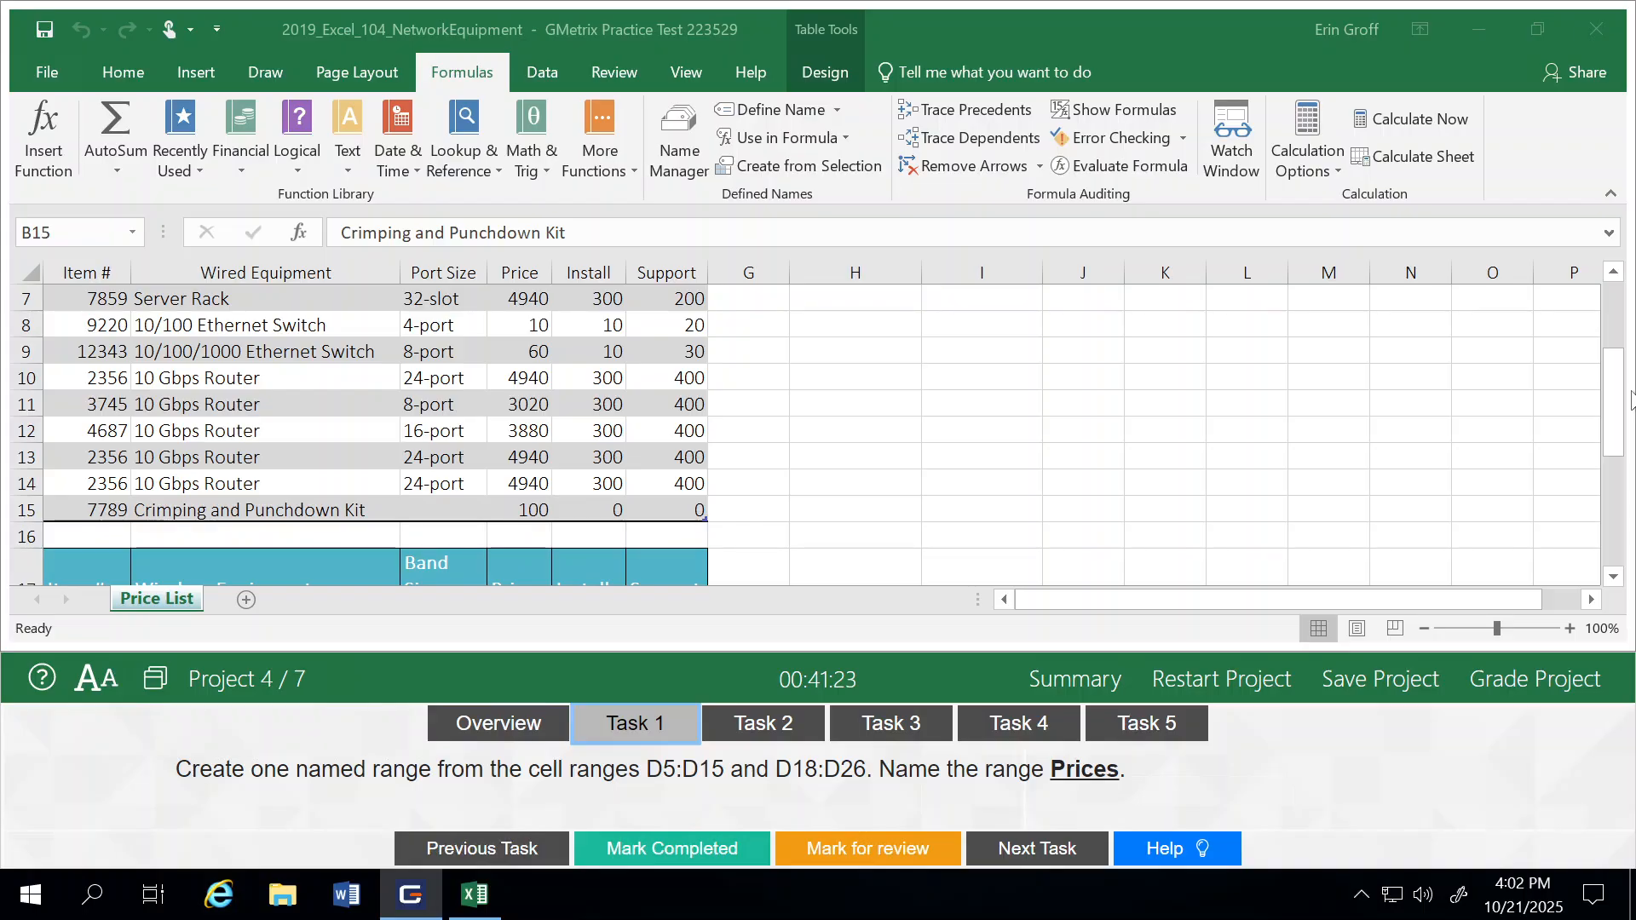
Step: Select the non-adjacent price ranges D5:D15 and D18:D26 together on the Price List worksheet
left_click(1619, 407)
left_click_drag(1619, 407, 1618, 385)
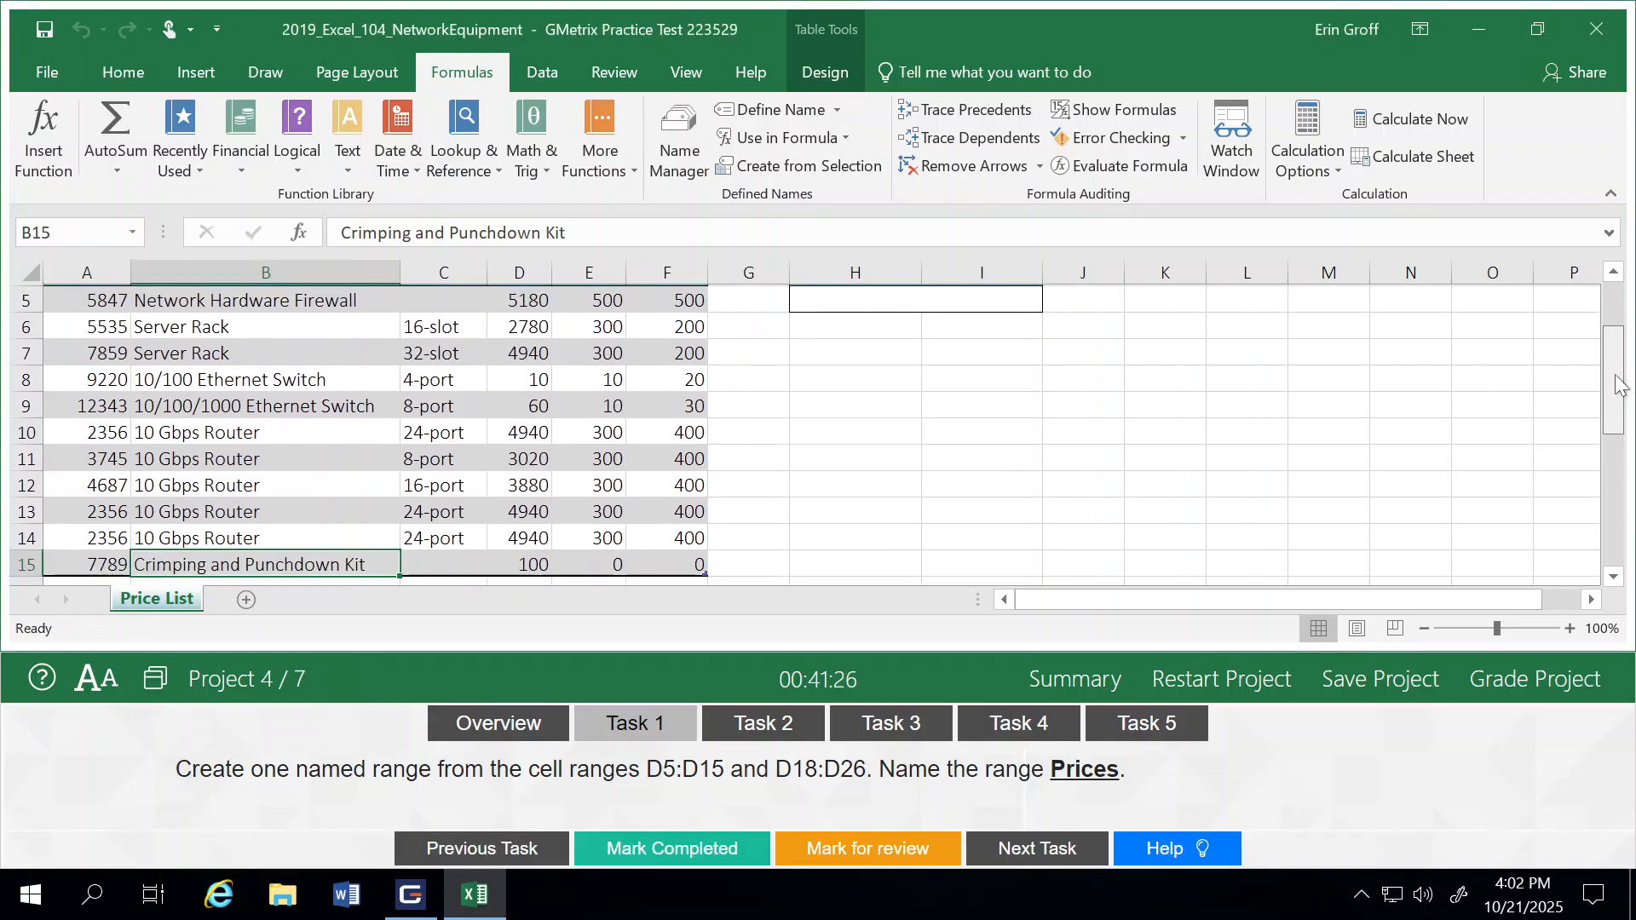
left_click(523, 293)
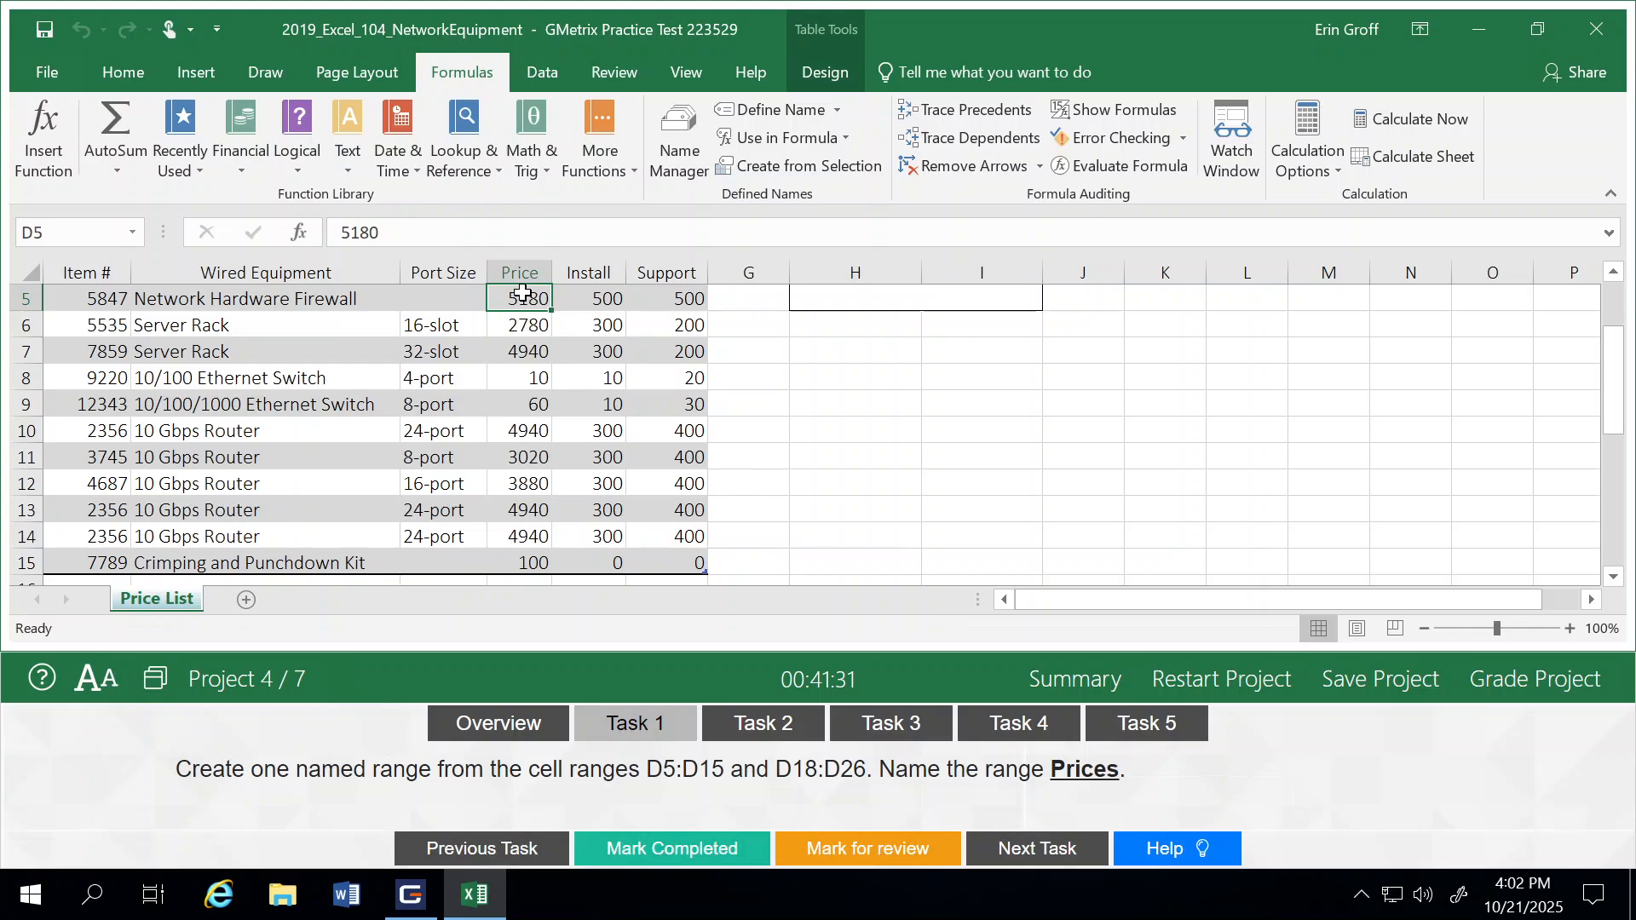
left_click_drag(524, 293, 531, 559)
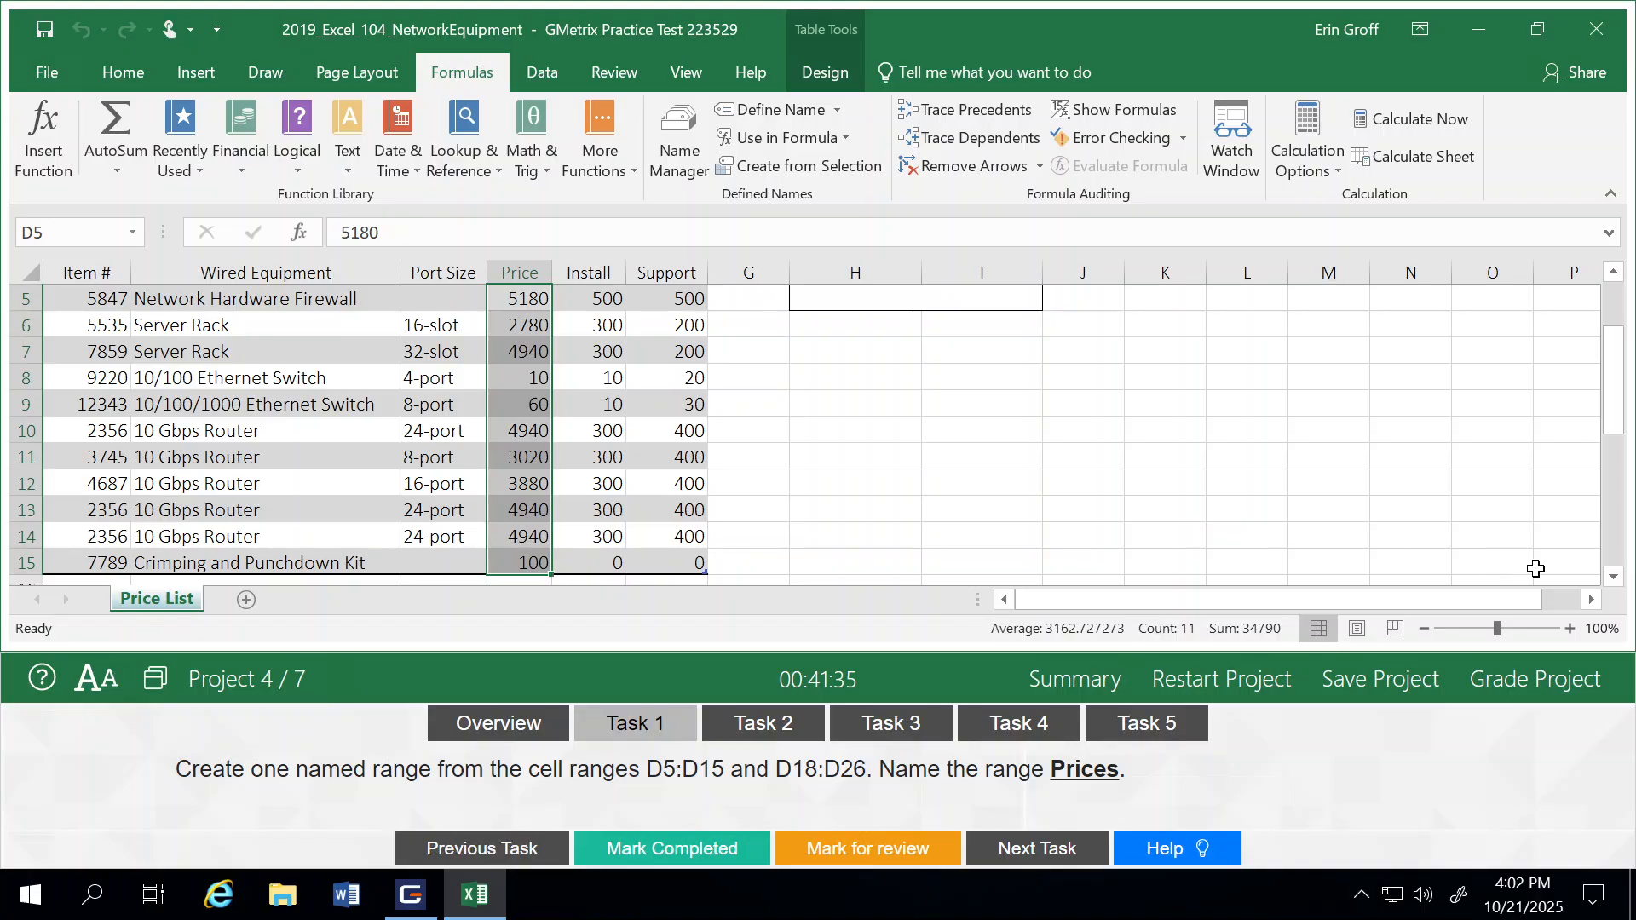
left_click_drag(1613, 579, 1613, 583)
left_click(1613, 578)
left_click(1612, 578)
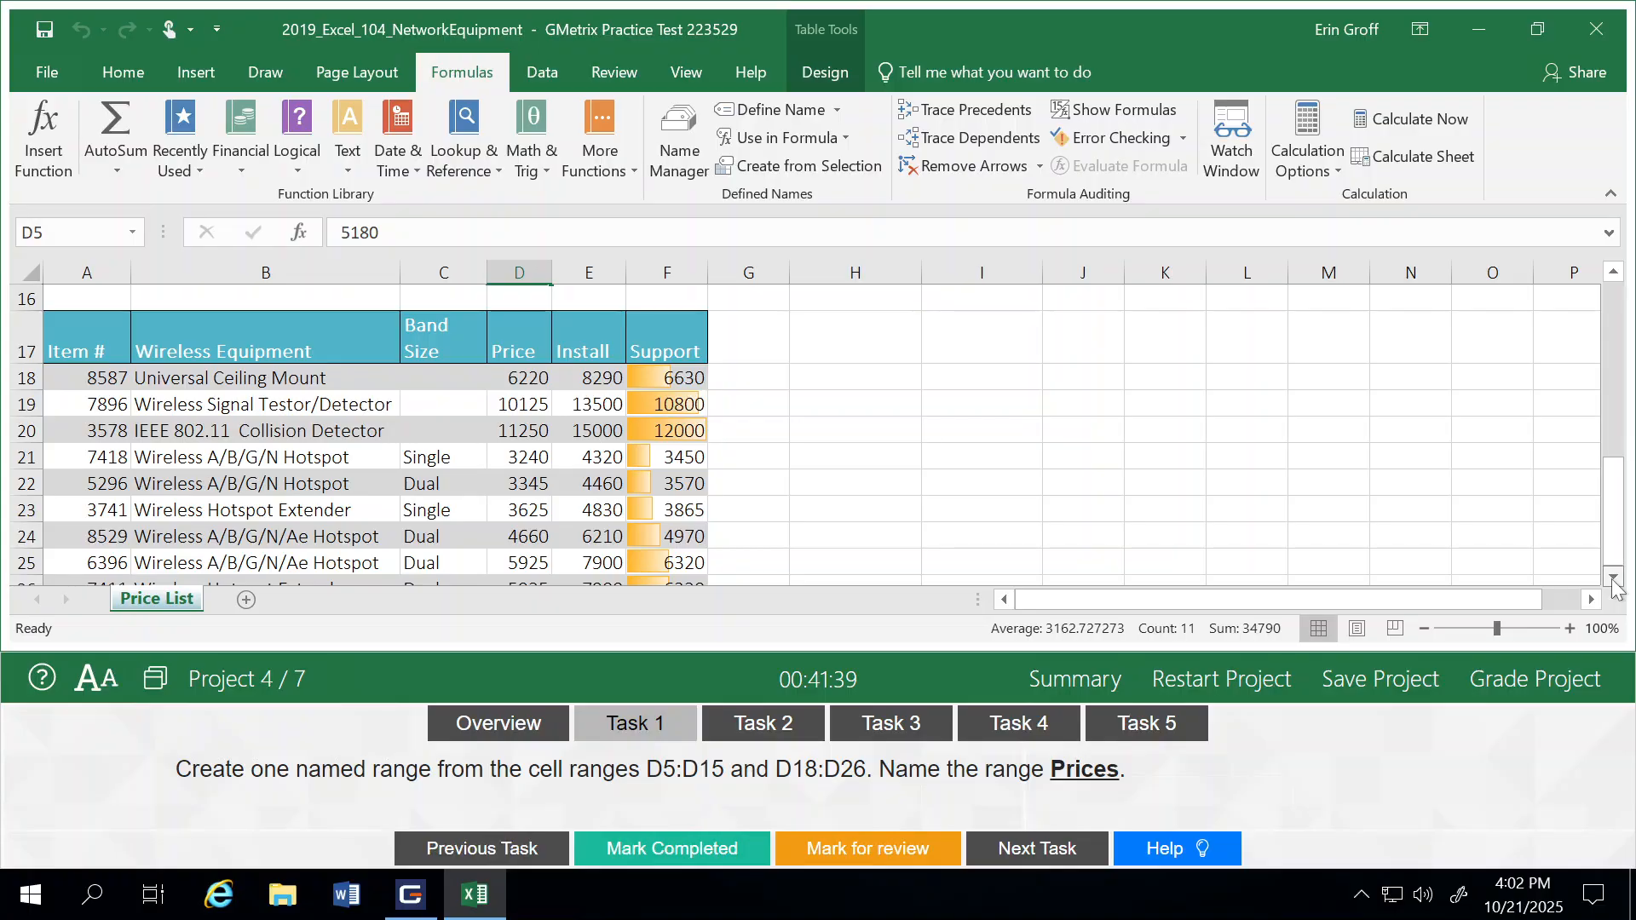
left_click(1613, 578)
left_click(1612, 578)
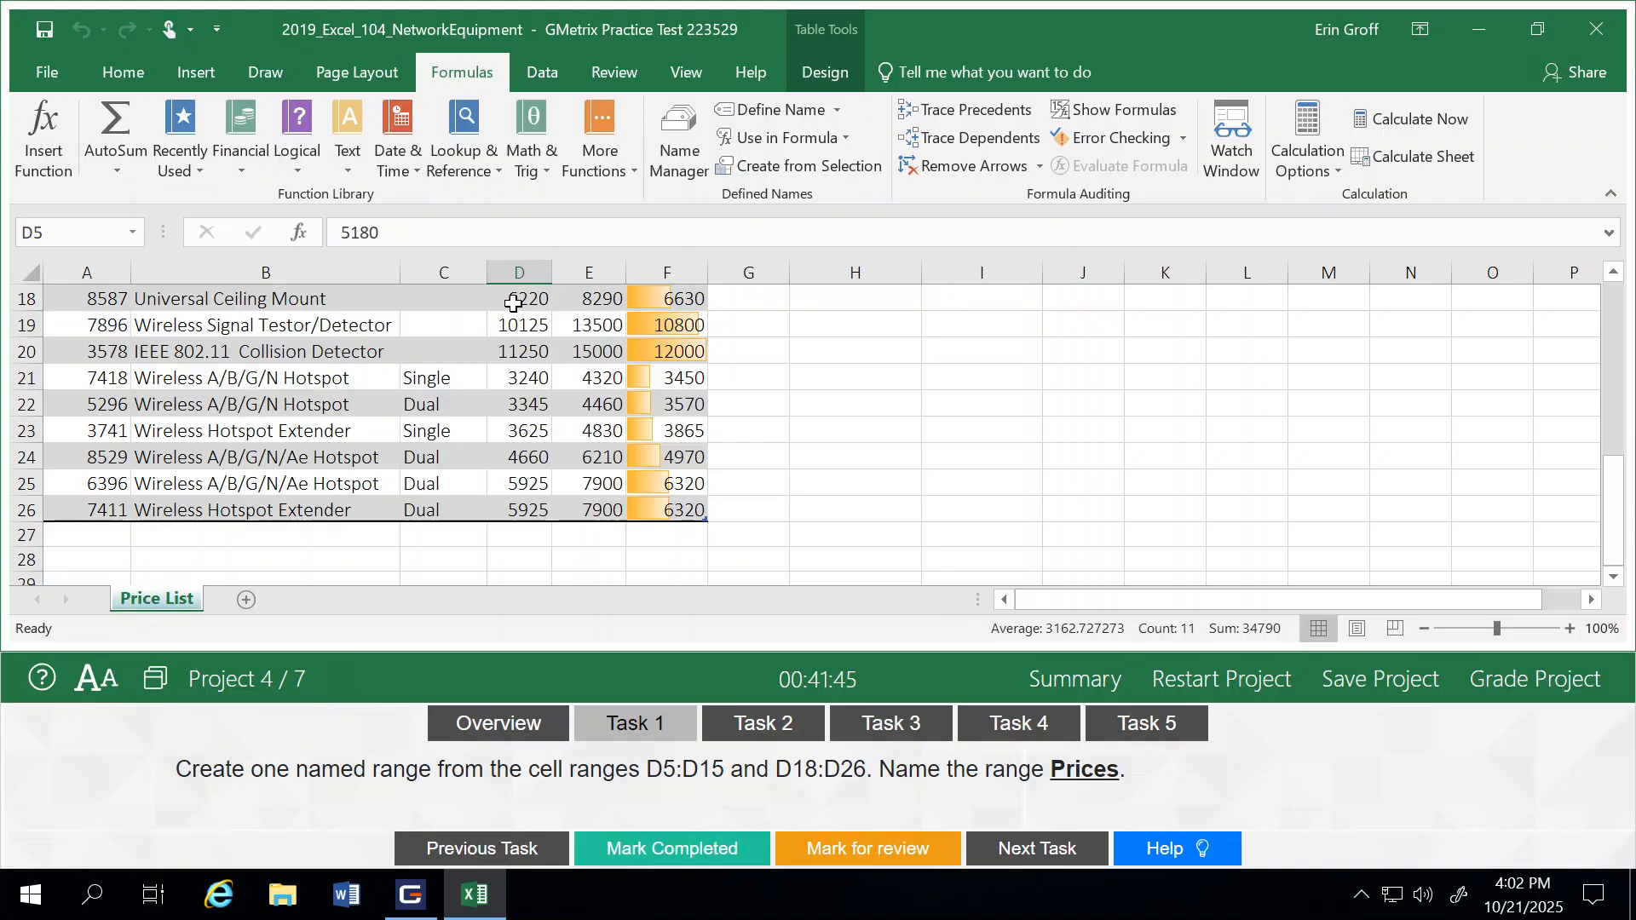
left_click_drag(513, 304, 532, 509)
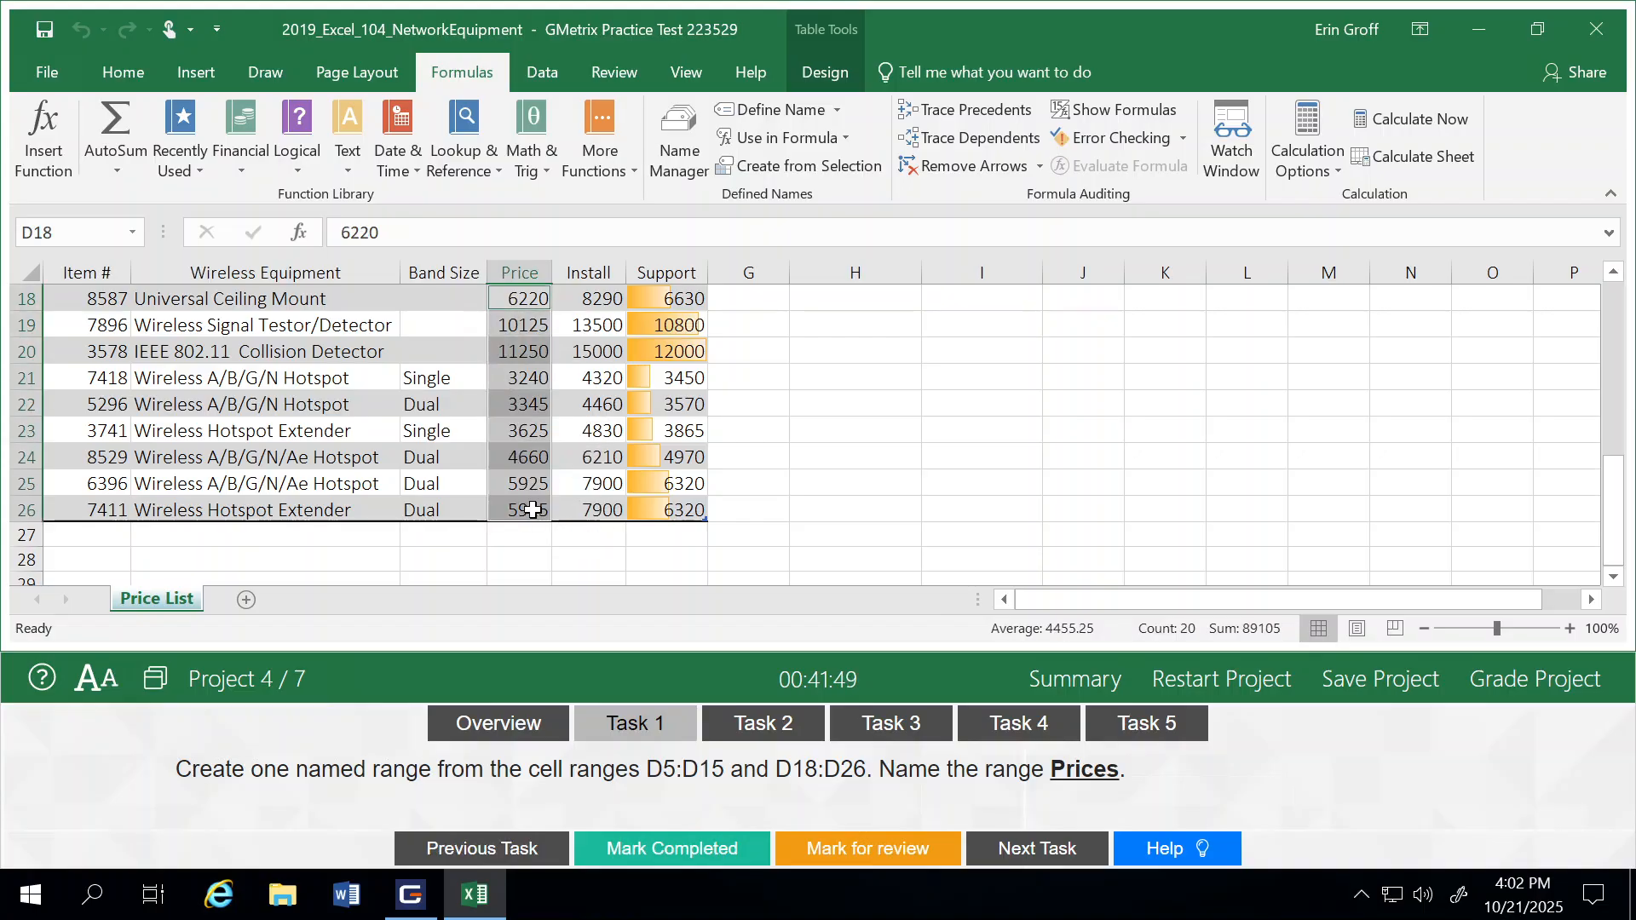
Step: Check the Price column across the wired and wireless tables to verify that both ranges are selected
left_click(1613, 272)
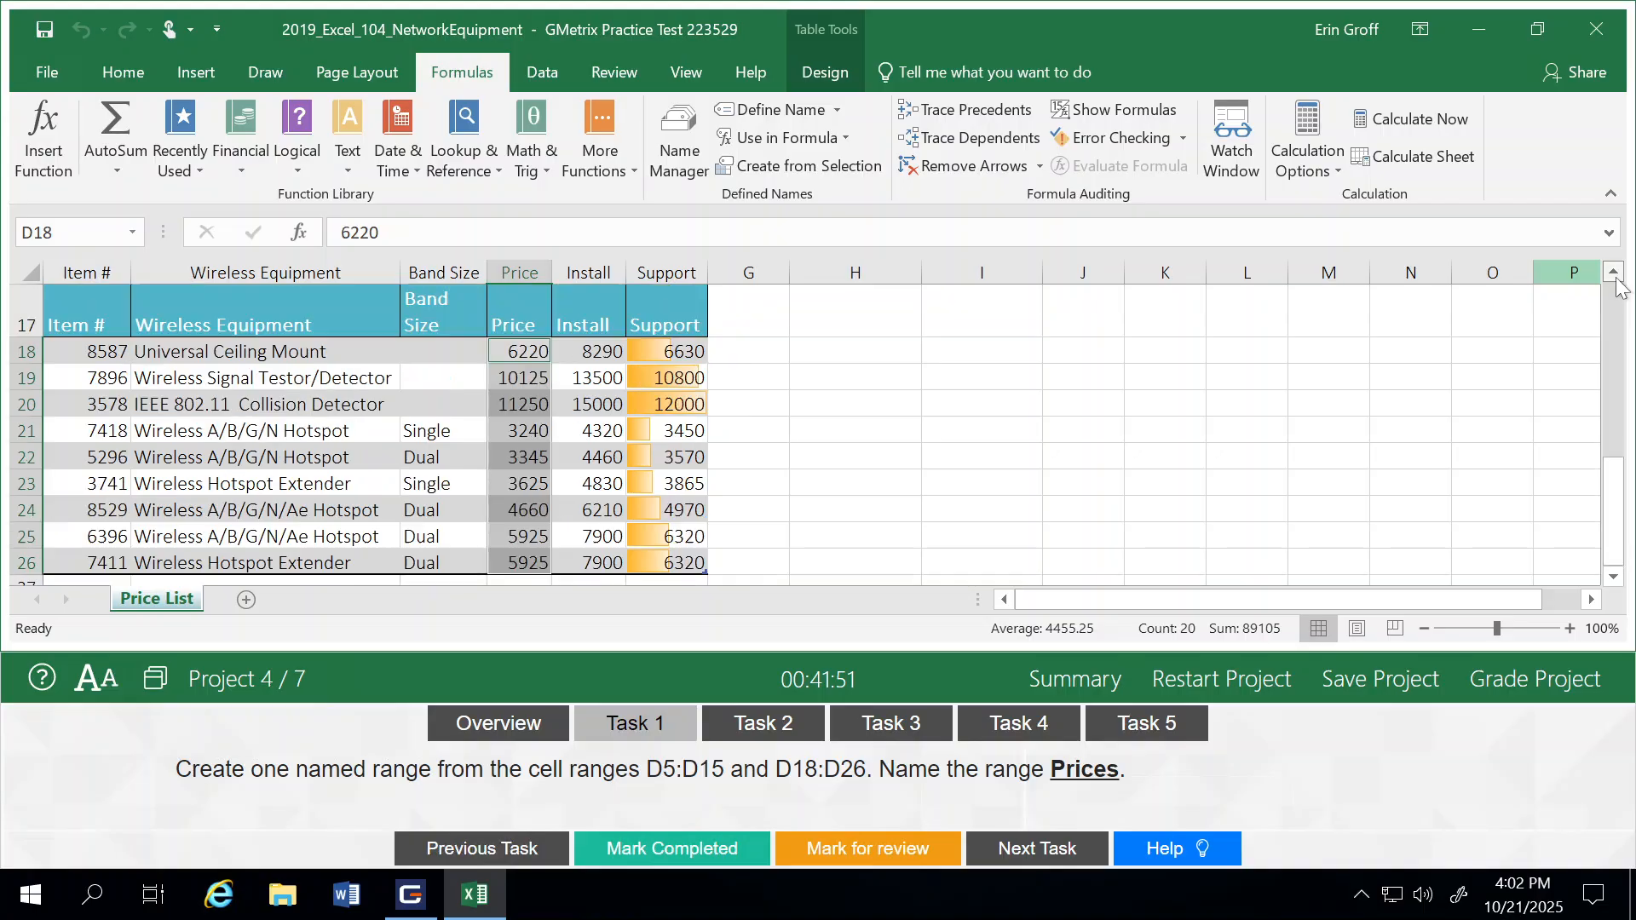
left_click(1613, 271)
left_click(1613, 272)
left_click(1613, 272)
left_click(1613, 272)
left_click(1615, 278)
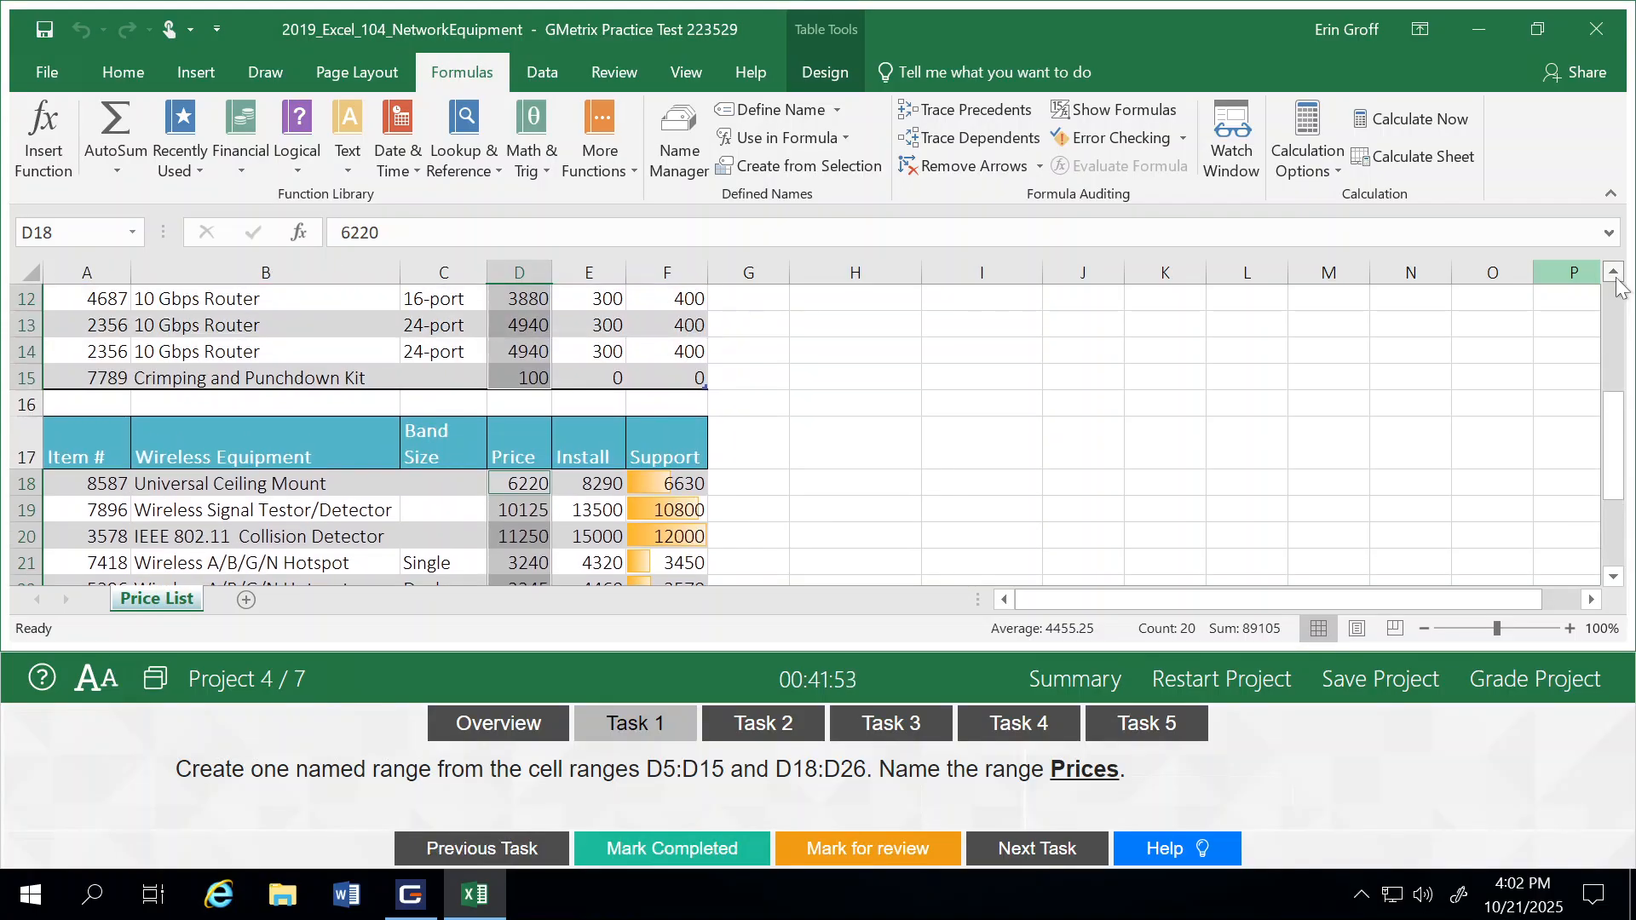
left_click(1616, 277)
left_click(1615, 277)
left_click(1615, 278)
left_click(1615, 277)
left_click(1615, 277)
left_click(1616, 278)
left_click(1616, 277)
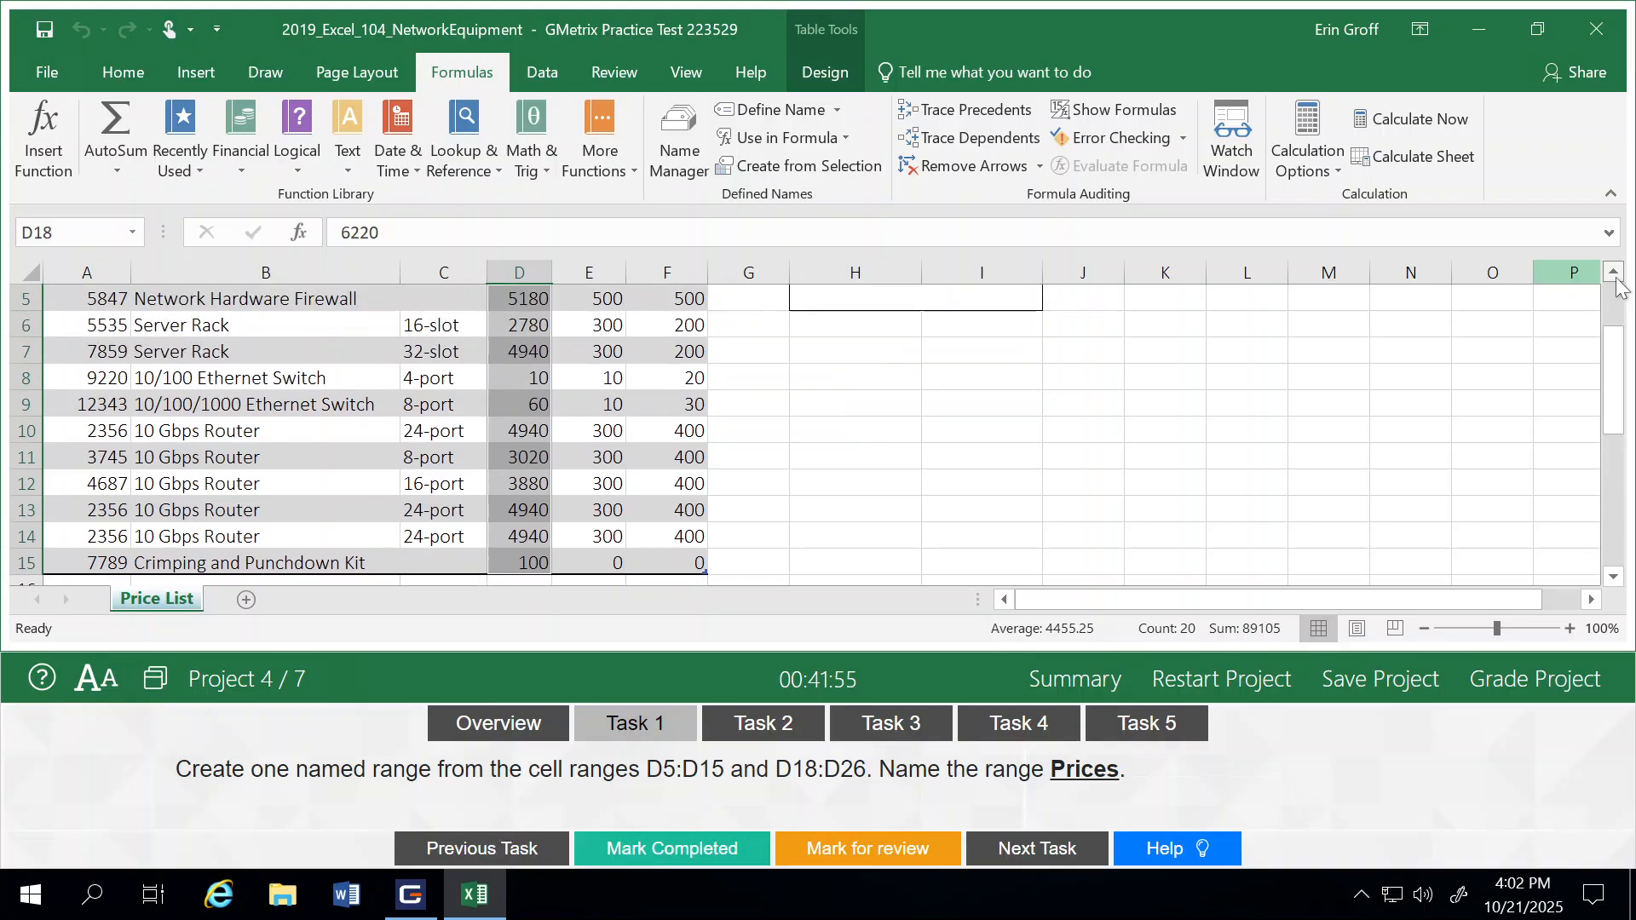
left_click(1615, 278)
left_click(1615, 277)
left_click(1615, 278)
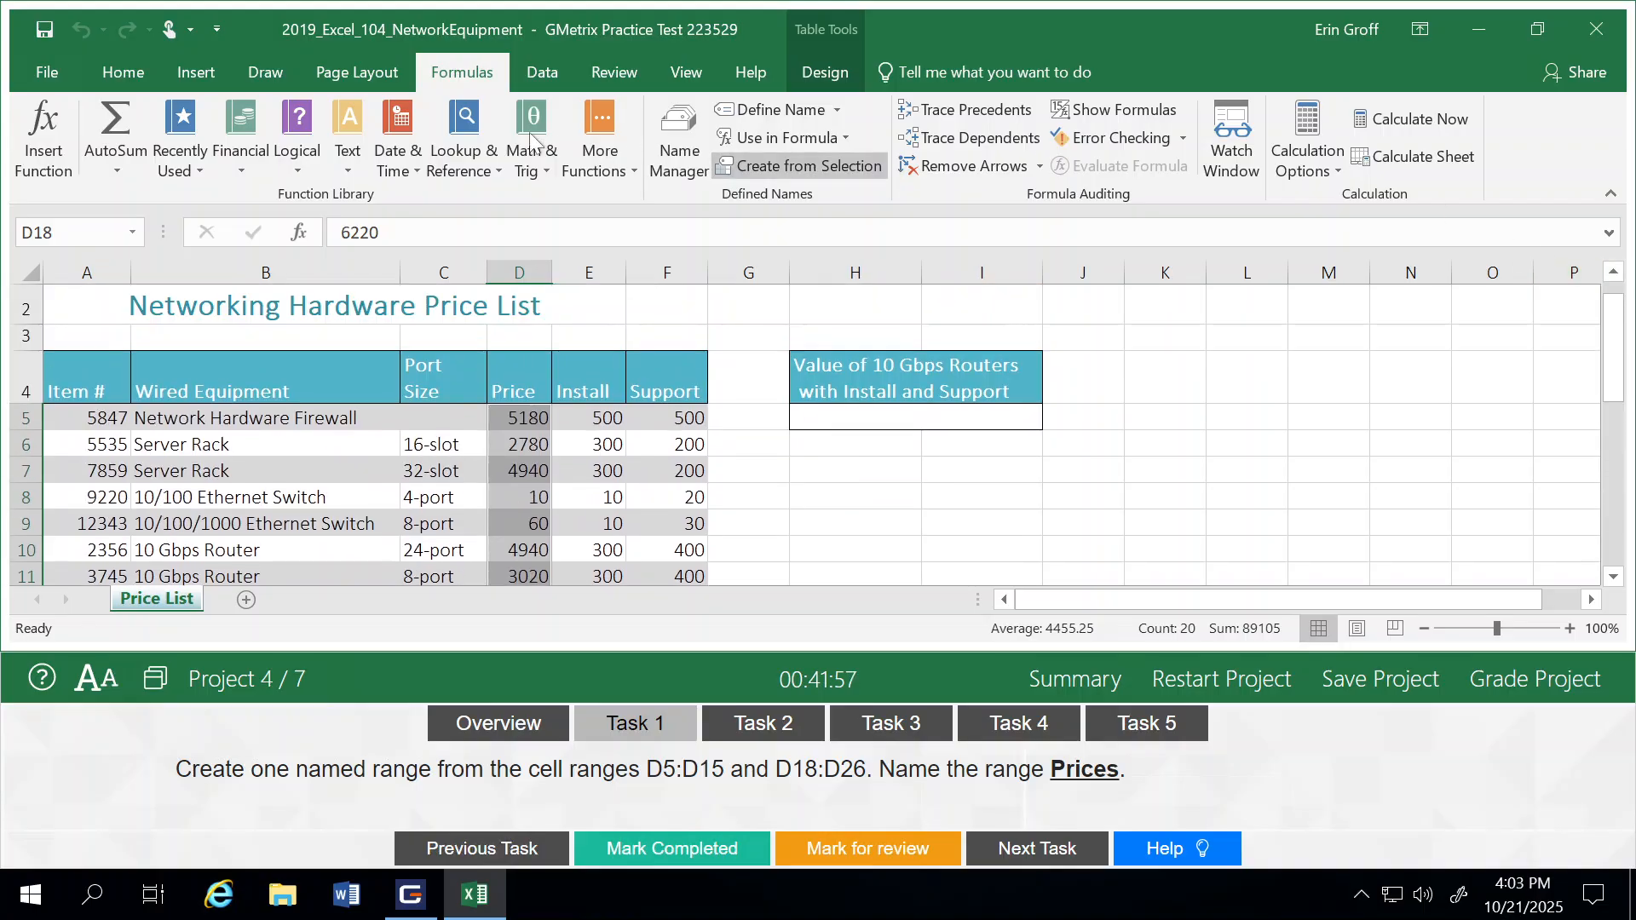
Step: Create a workbook-scoped named range Prices from the selected cells, mark Task 1 as completed and advance to Task 2
left_click(675, 153)
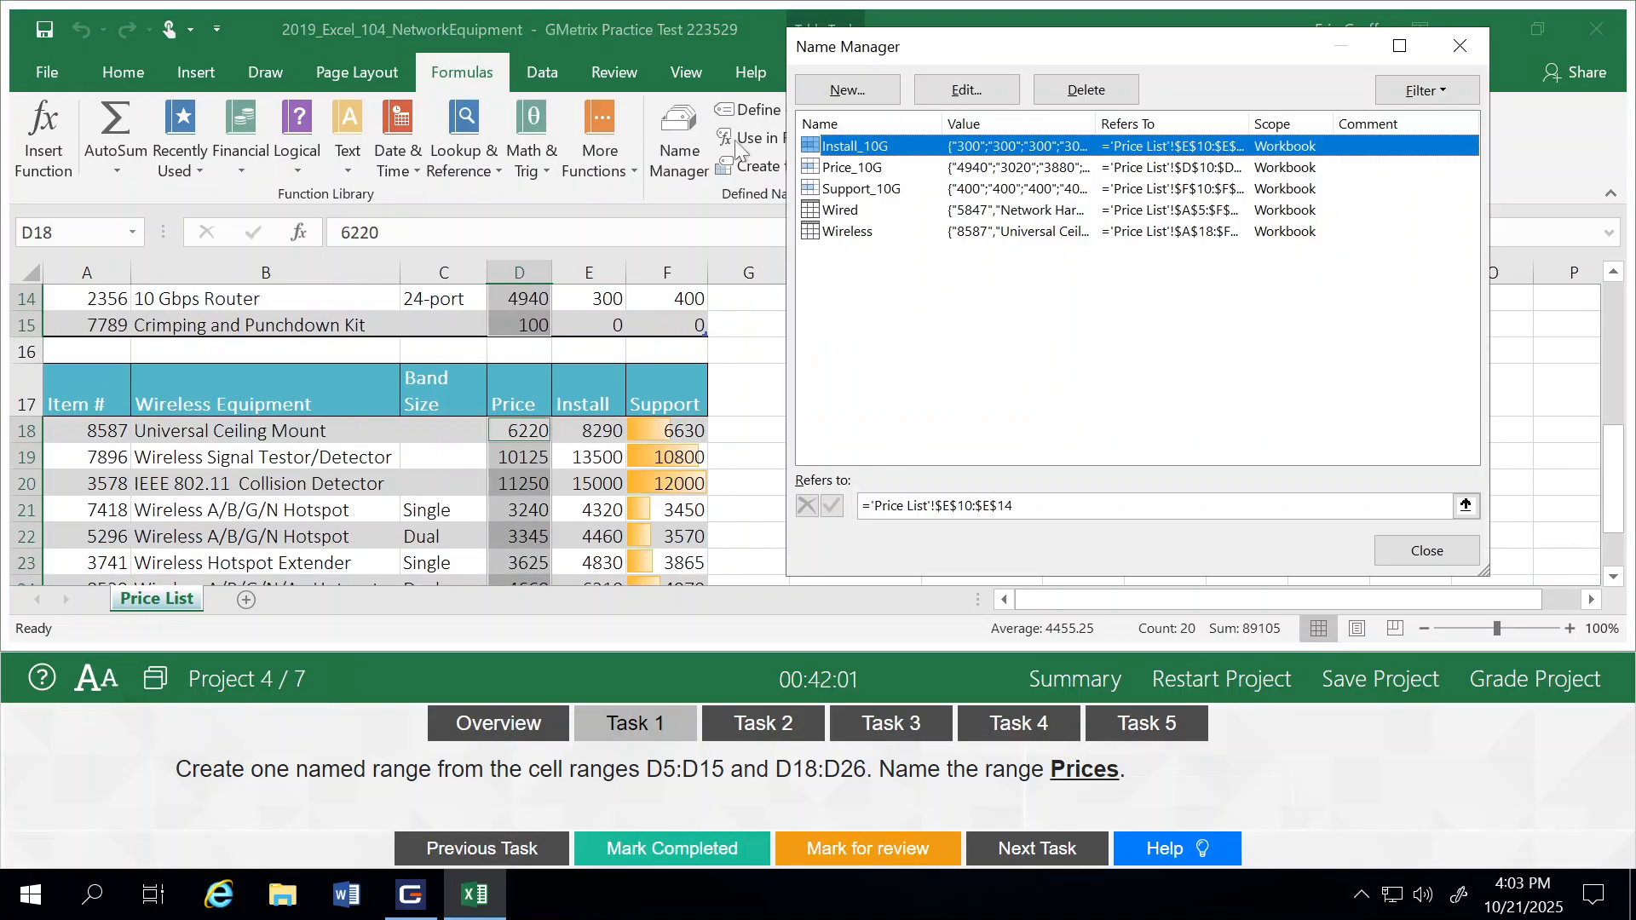
left_click(864, 94)
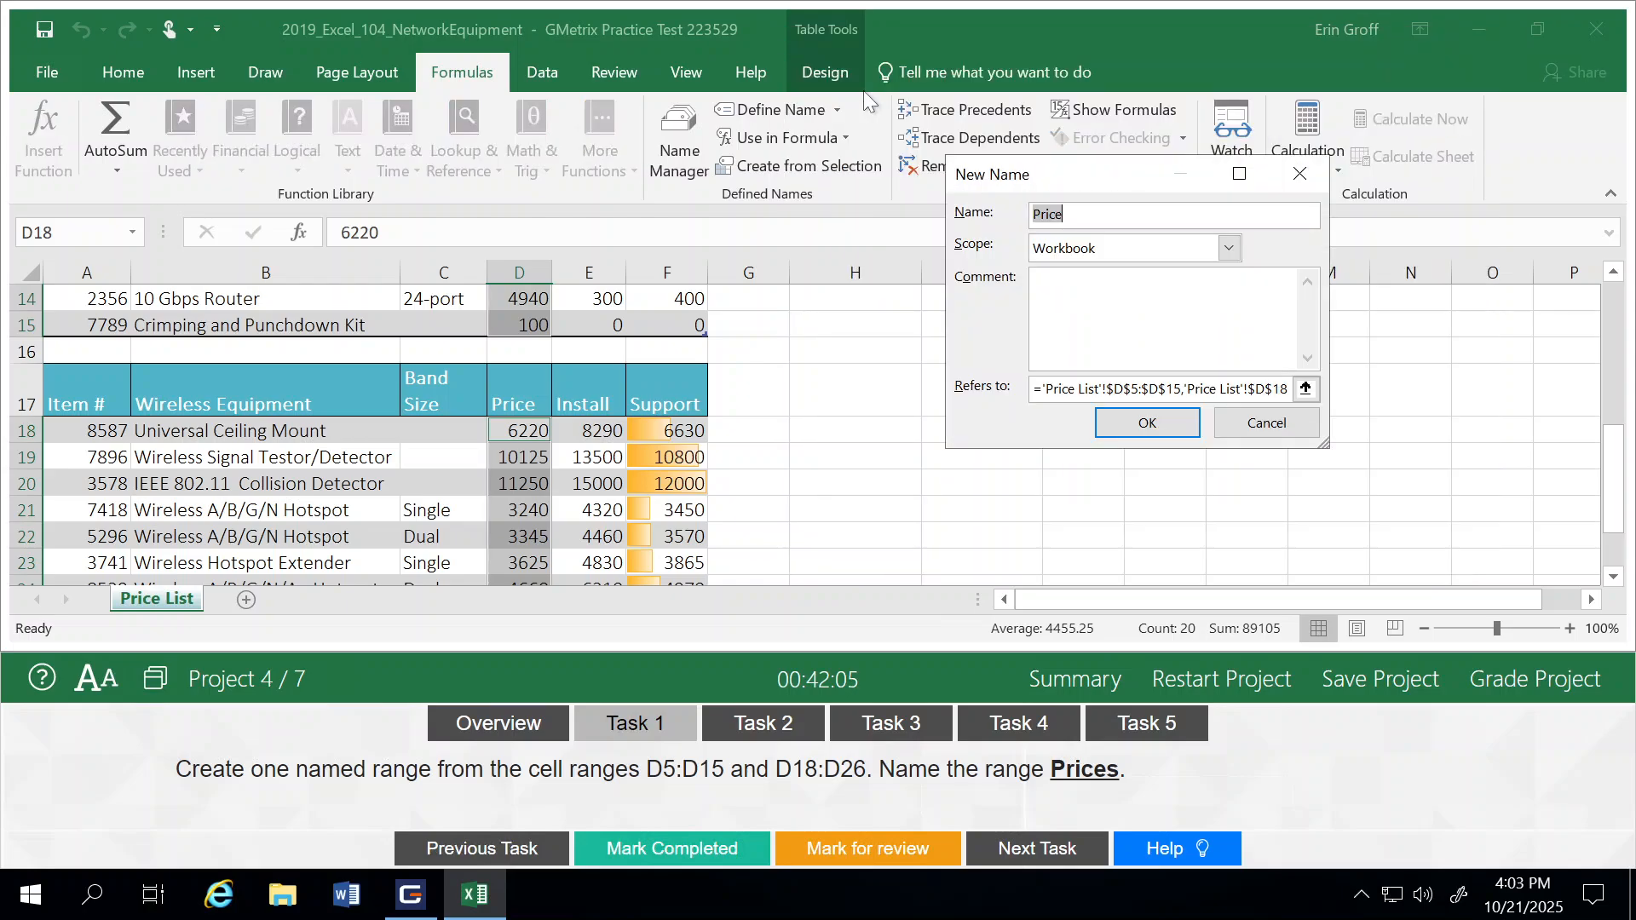
type("Prices")
left_click(1148, 423)
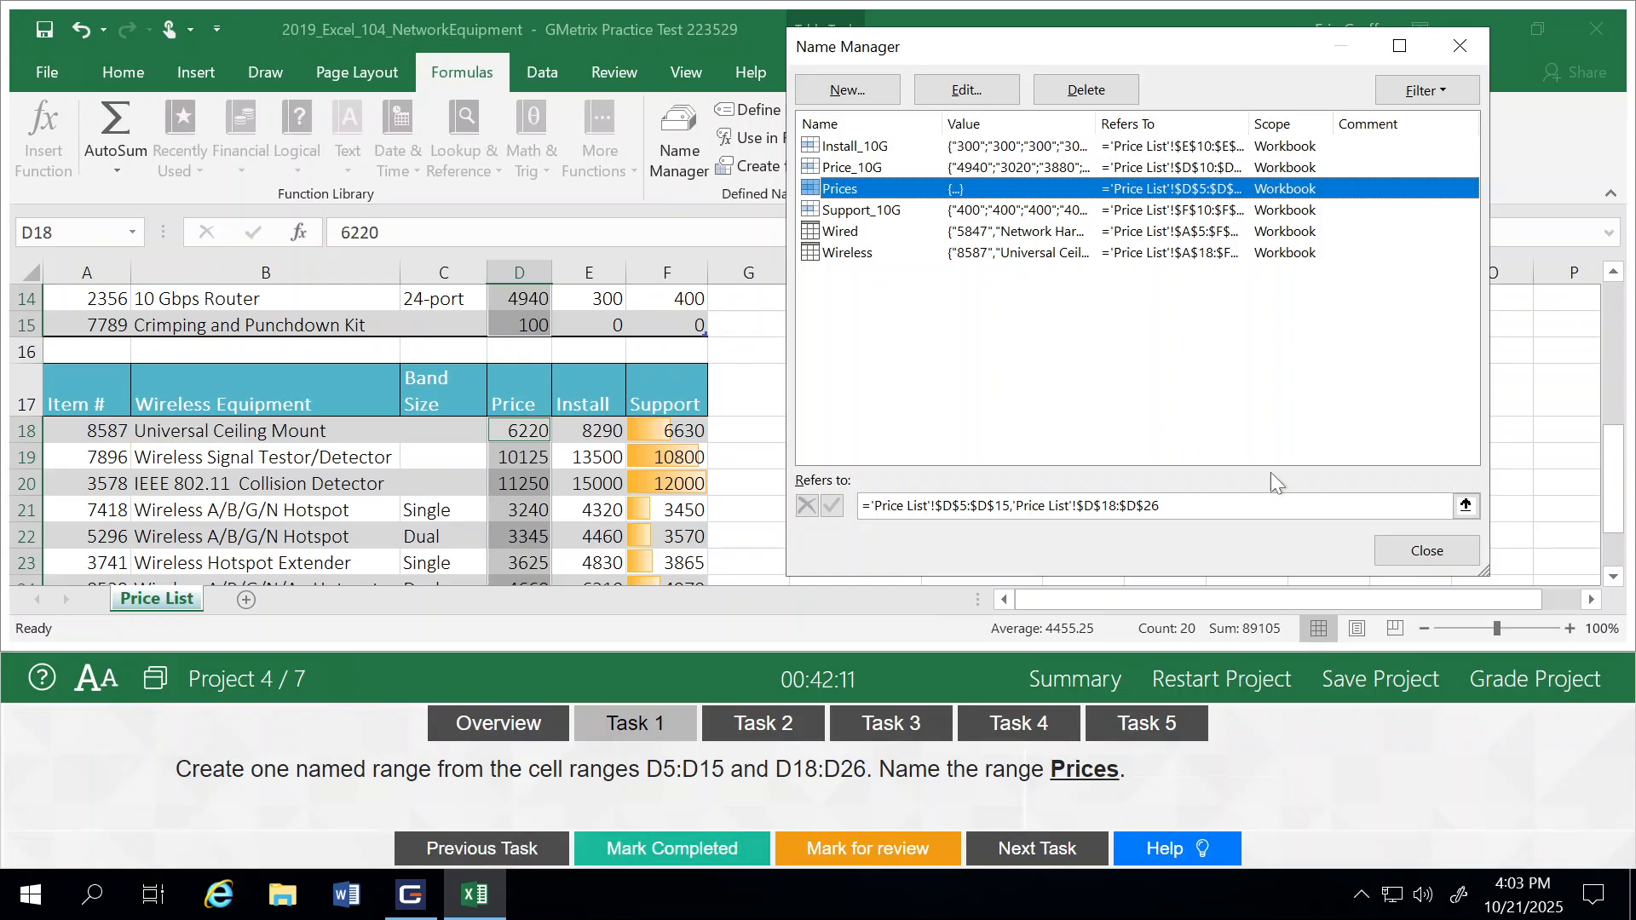
left_click(1419, 552)
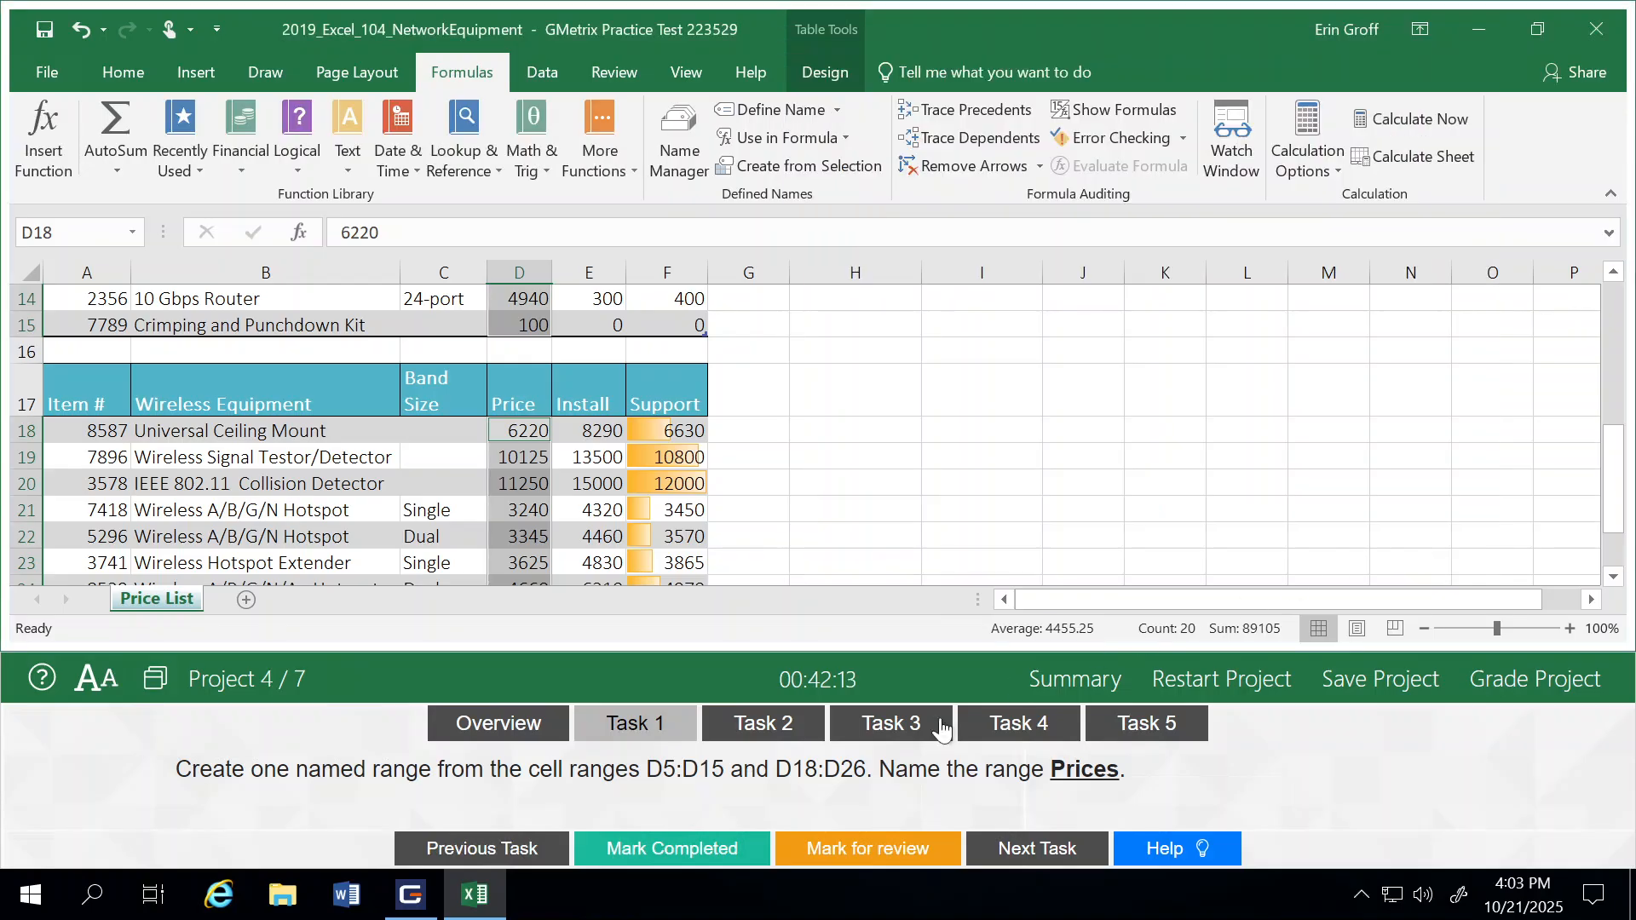
left_click(667, 862)
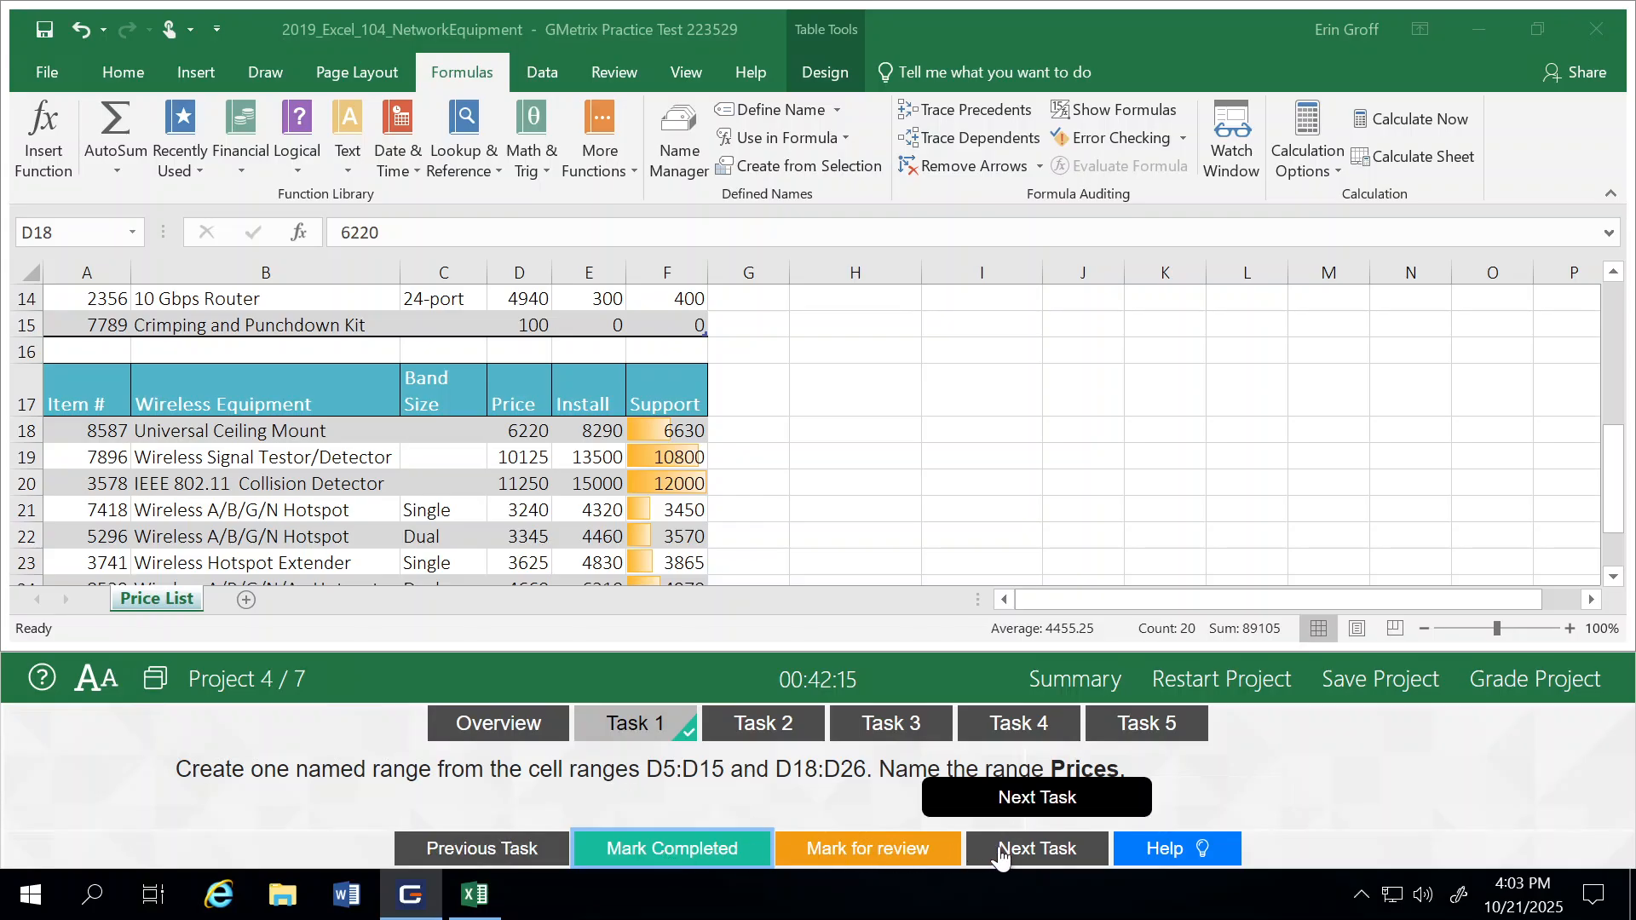
left_click(1034, 850)
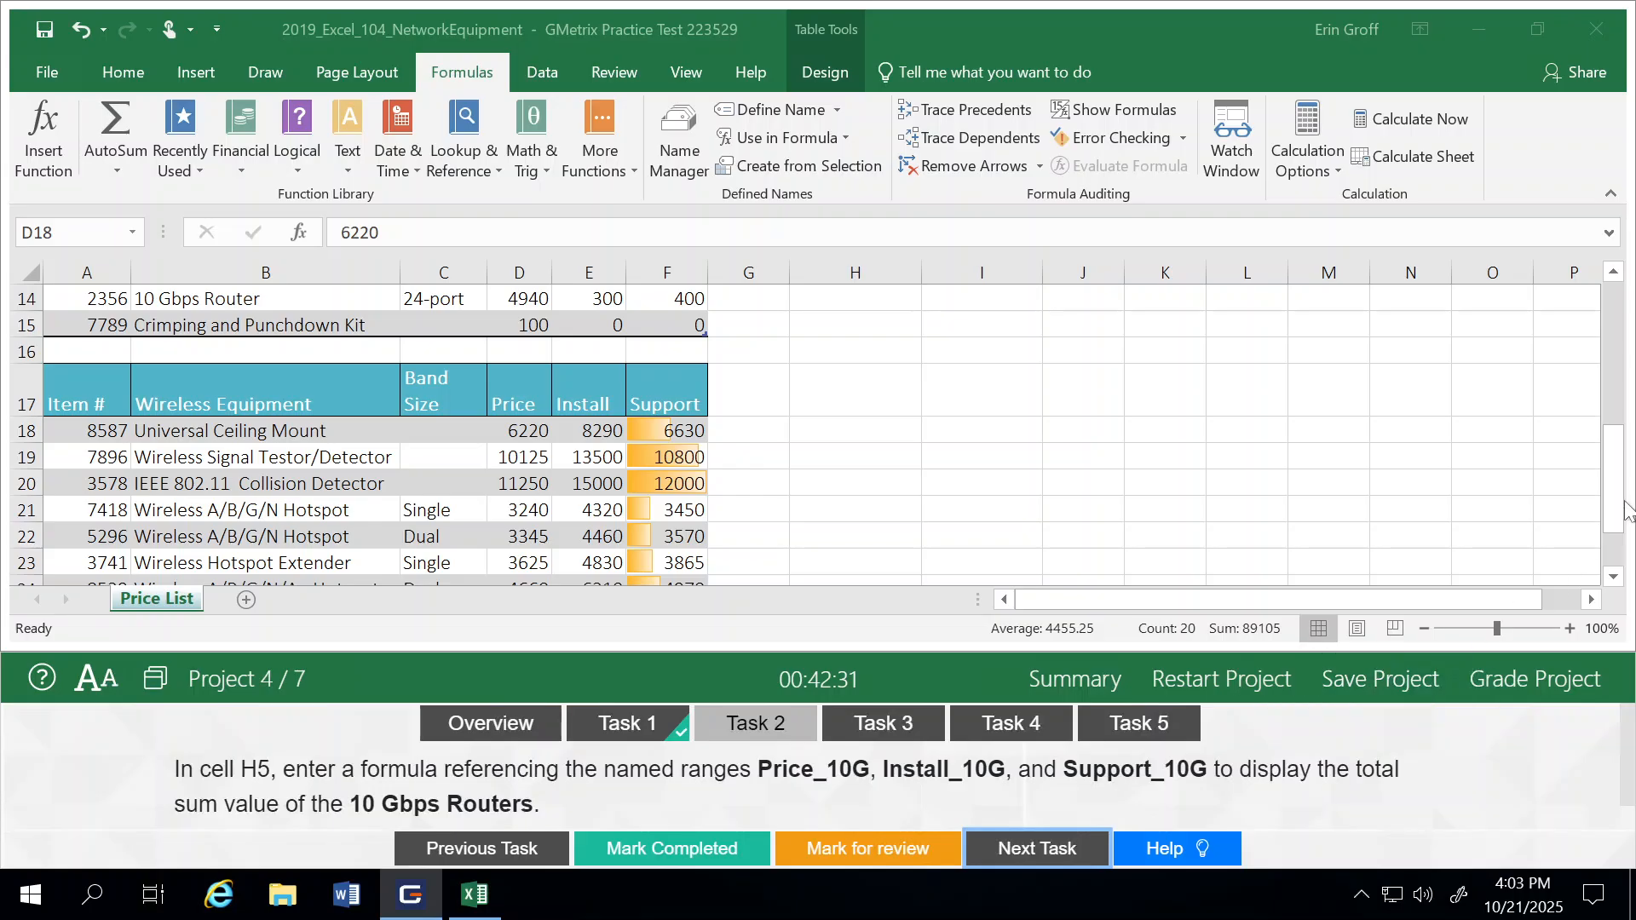
Step: Start a SUM formula in cell H5 with the named range Price_10G as its first argument
left_click(1611, 318)
left_click(1611, 318)
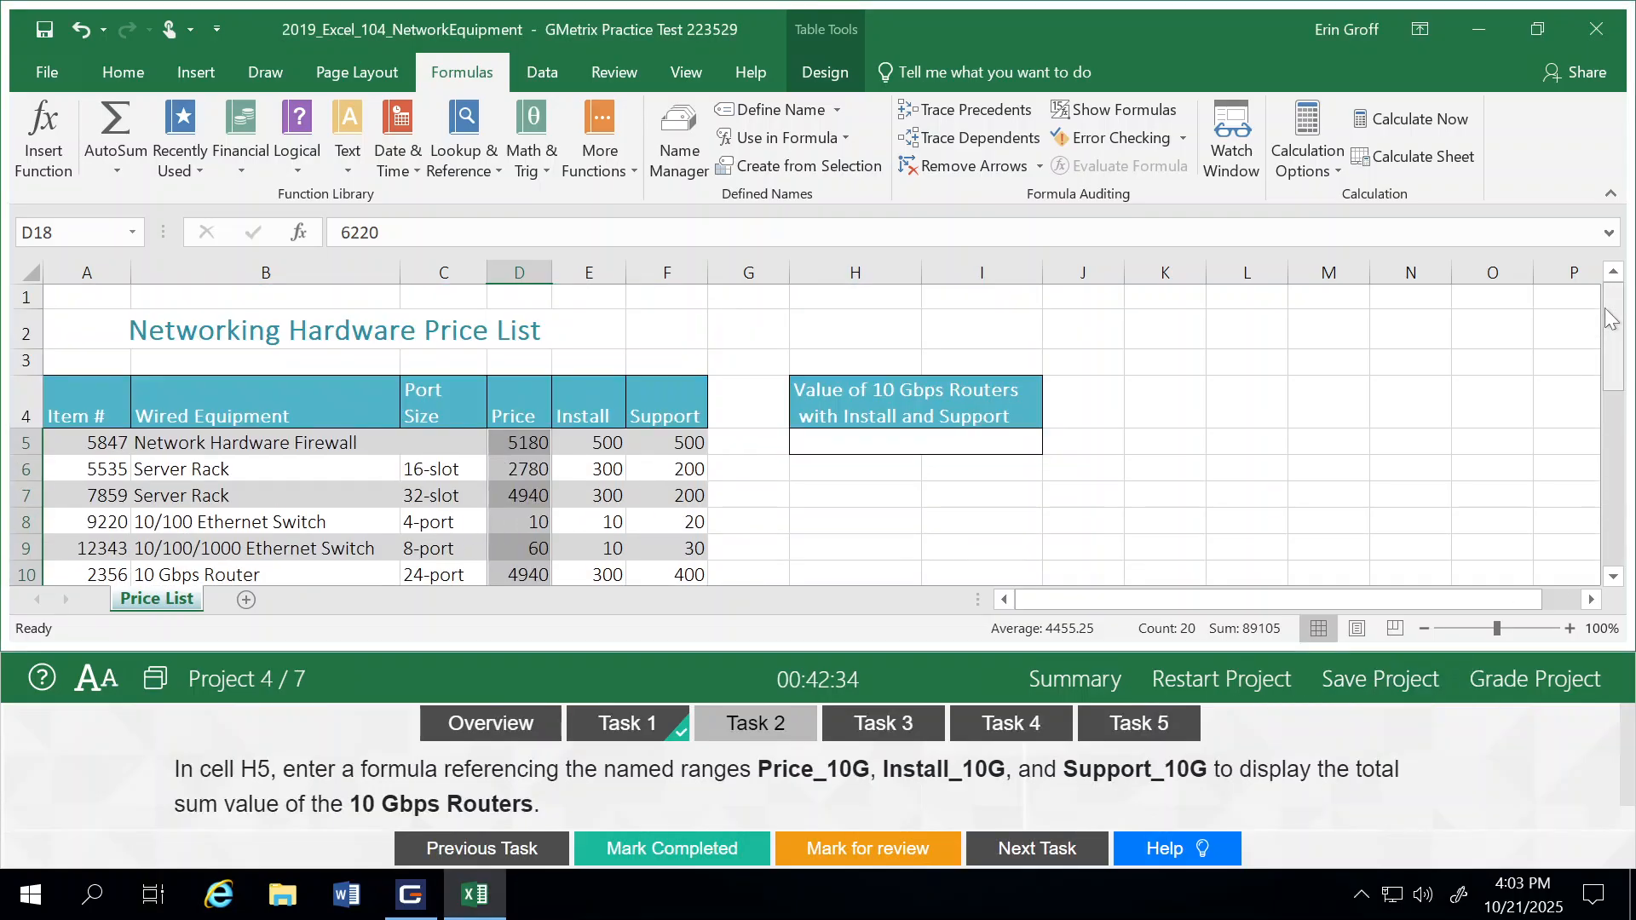
left_click(814, 436)
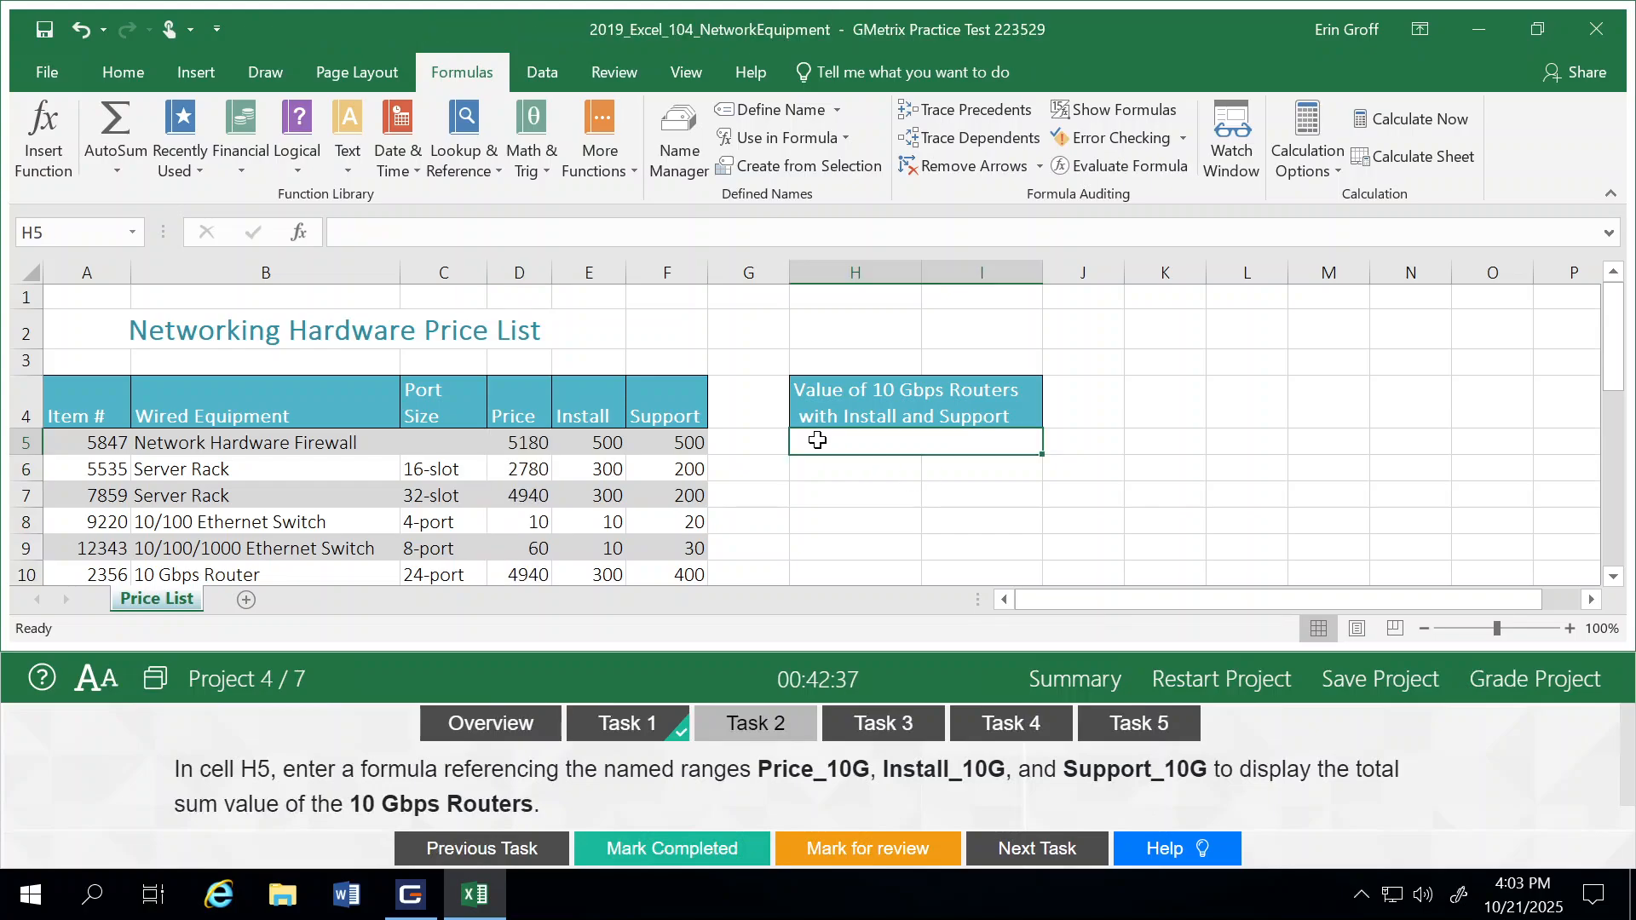
type("=")
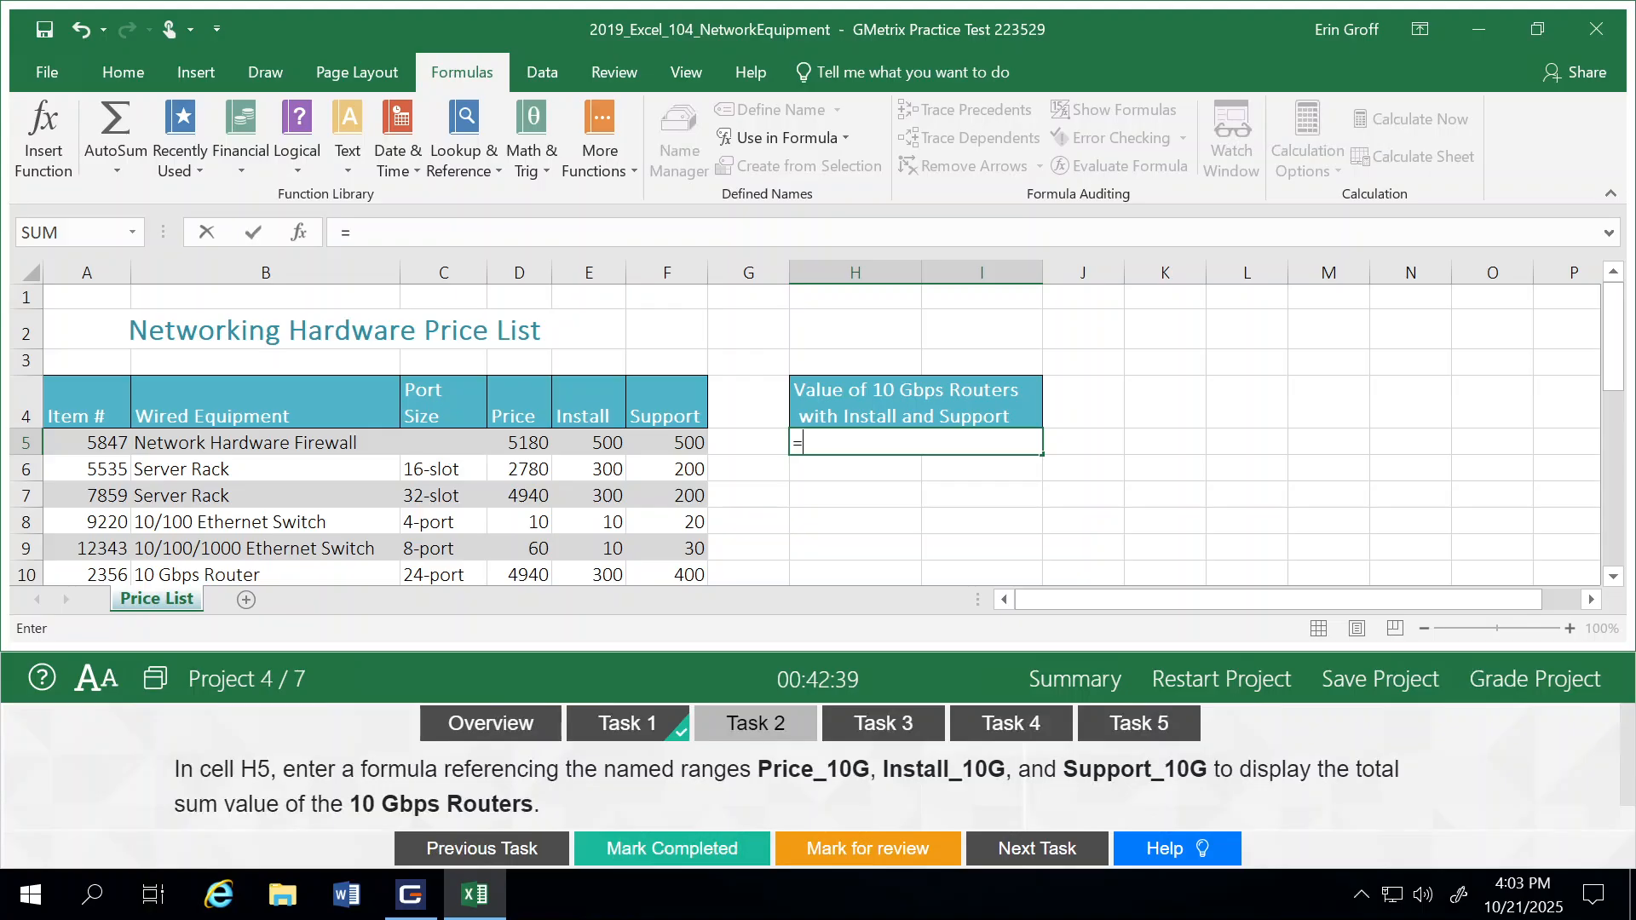
type("sum")
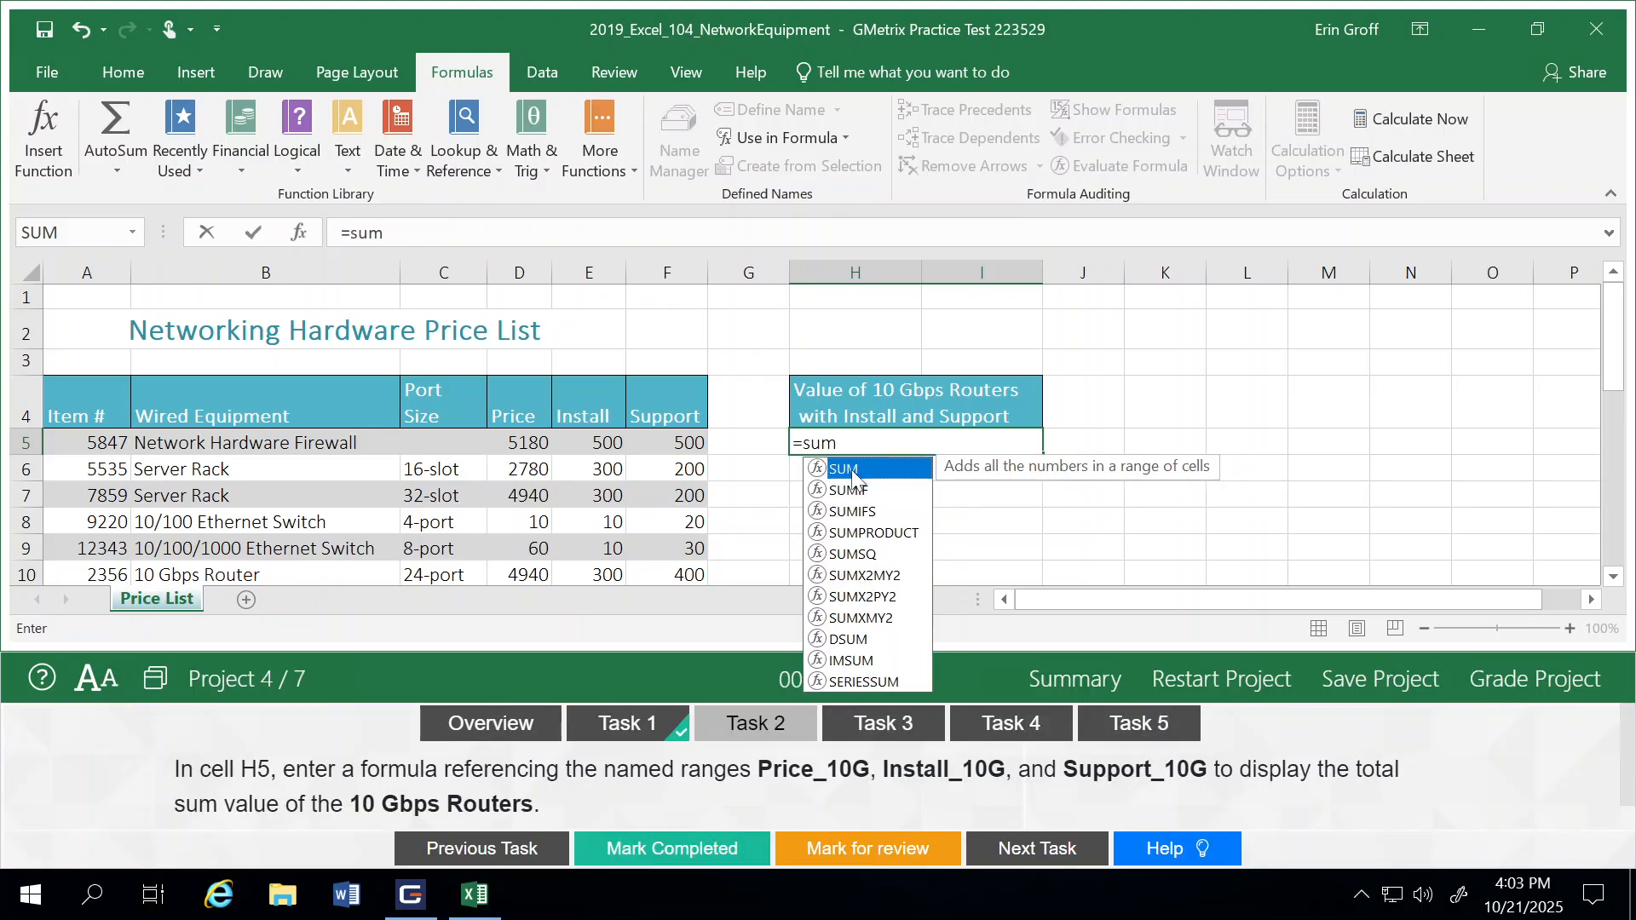
double_click(852, 473)
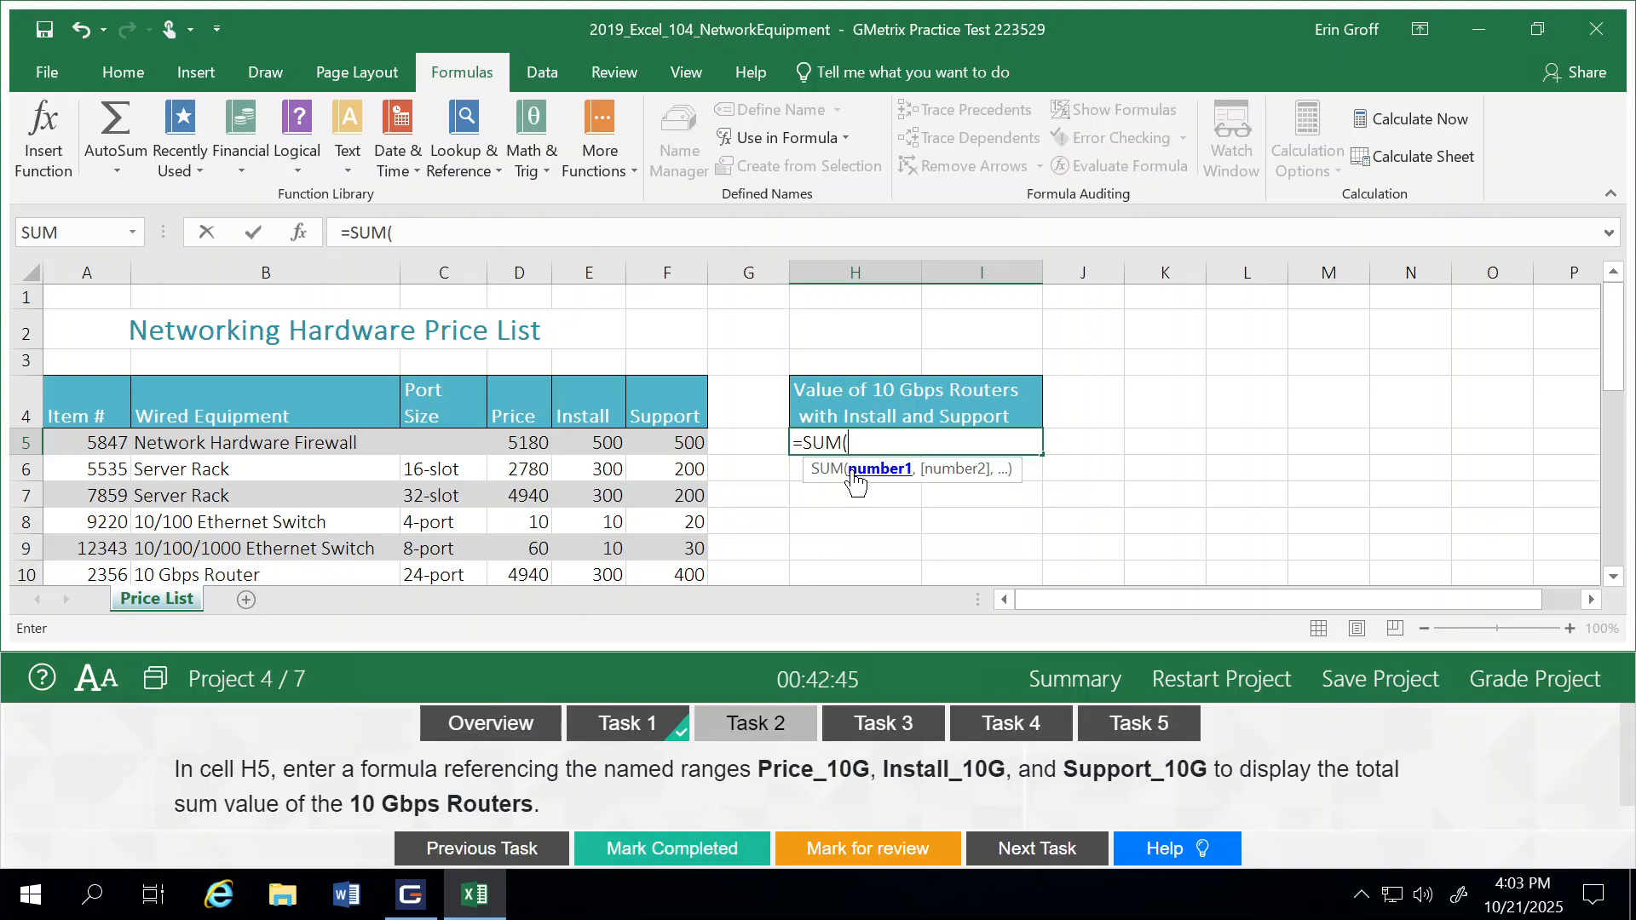
type("price")
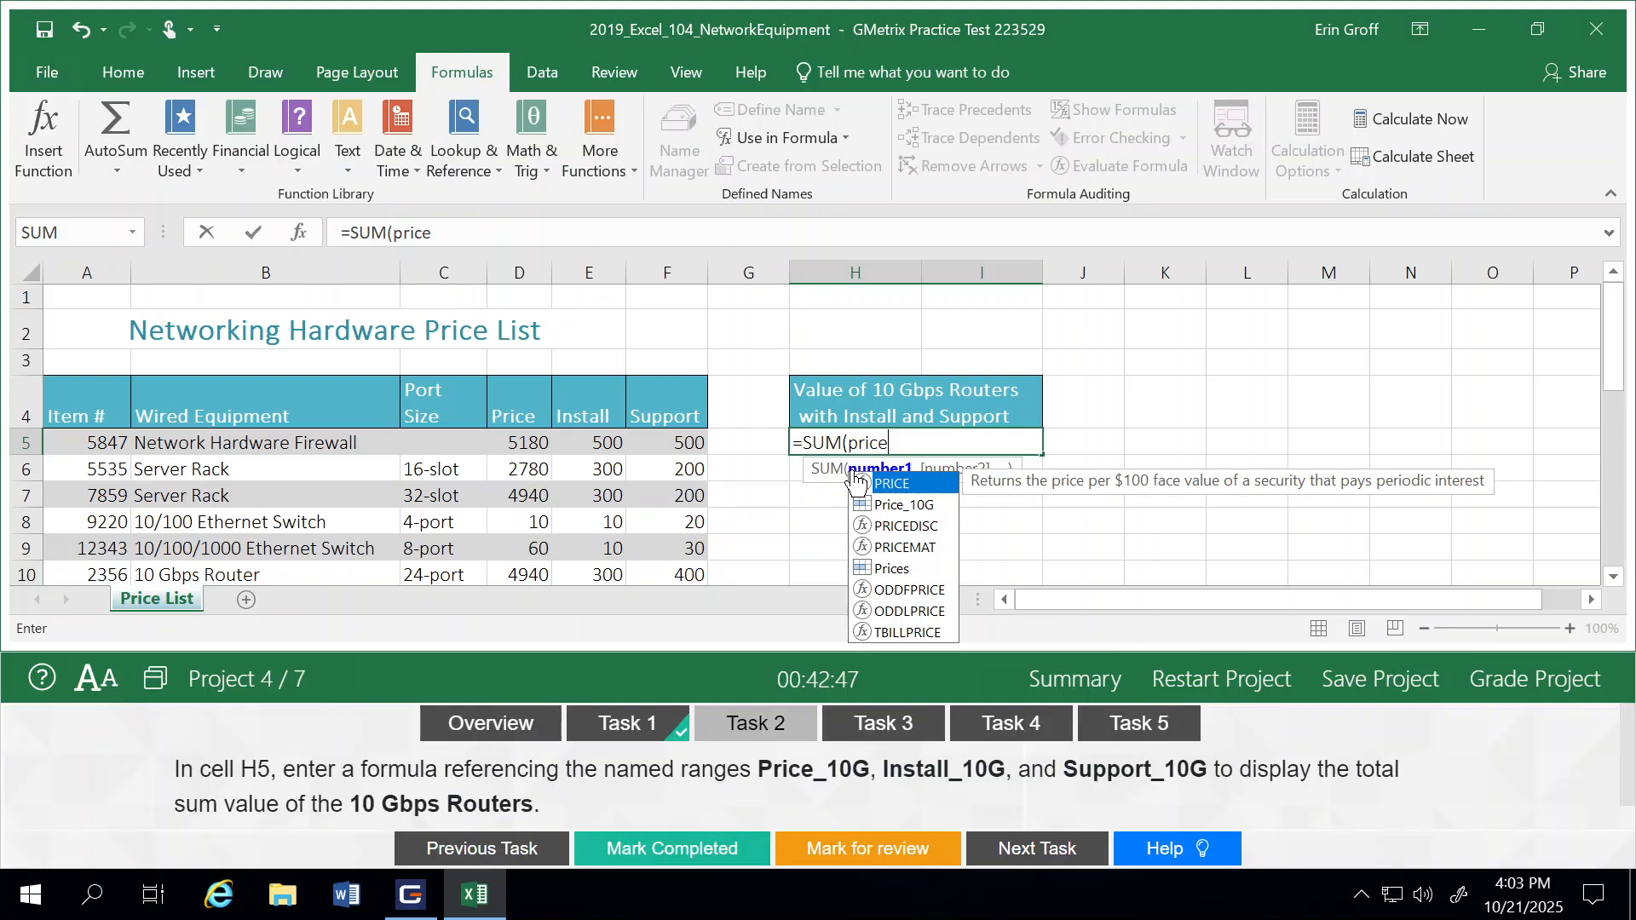
double_click(905, 504)
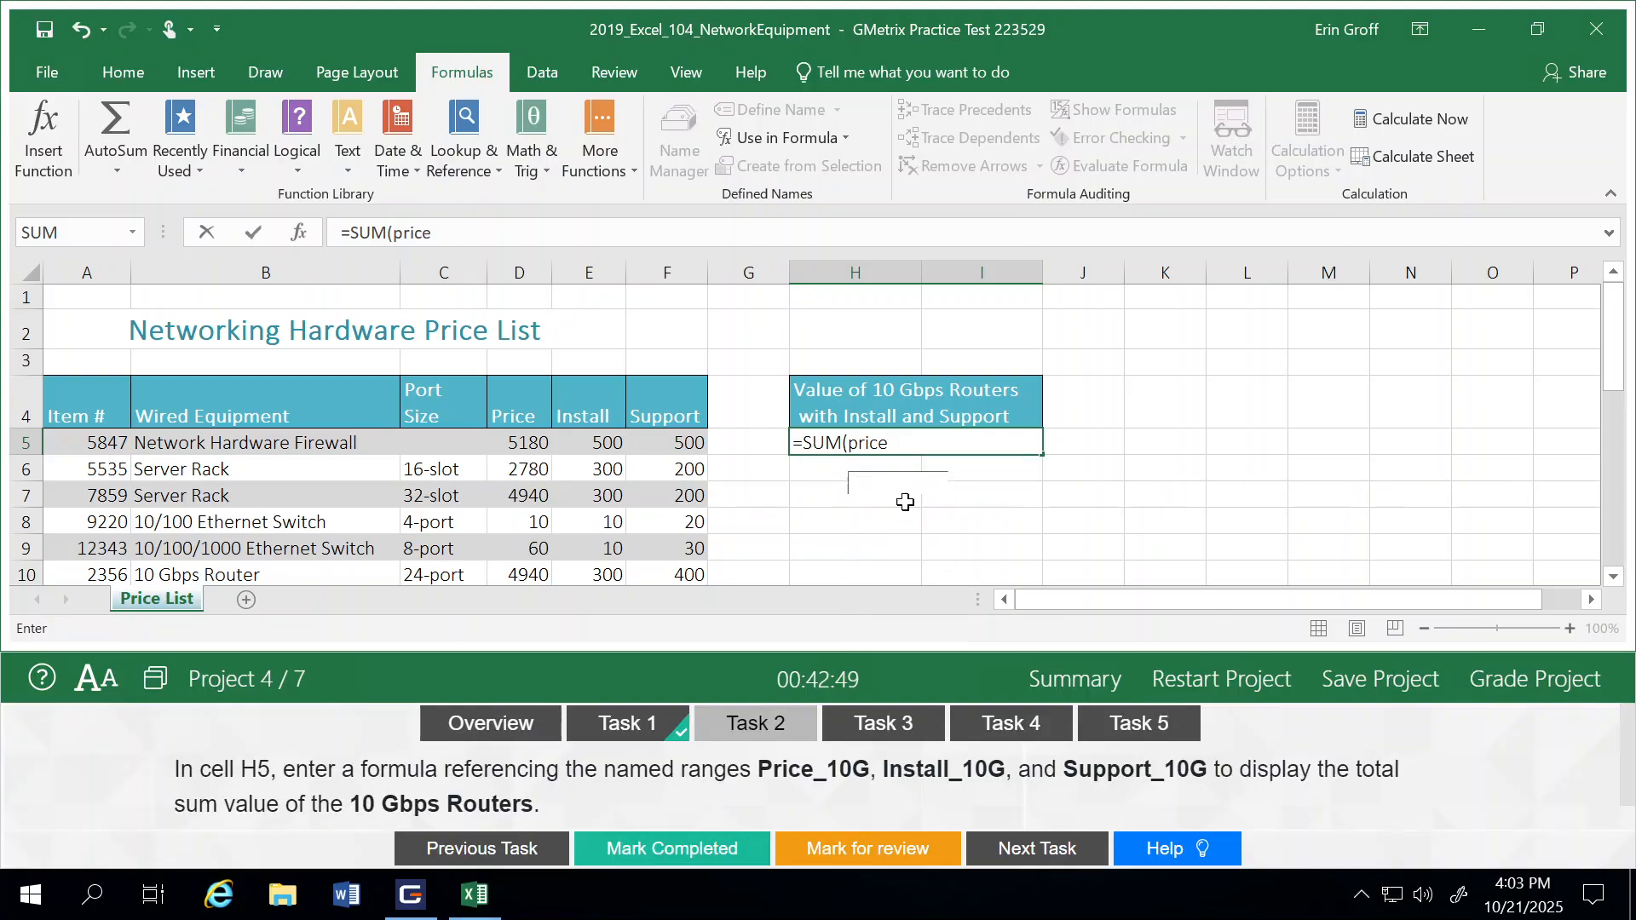
Step: Finish the H5 formula as =SUM(Price_10G, Install_10G, Support_10G), mark Task 2 as completed and advance to Task 3
type(", ")
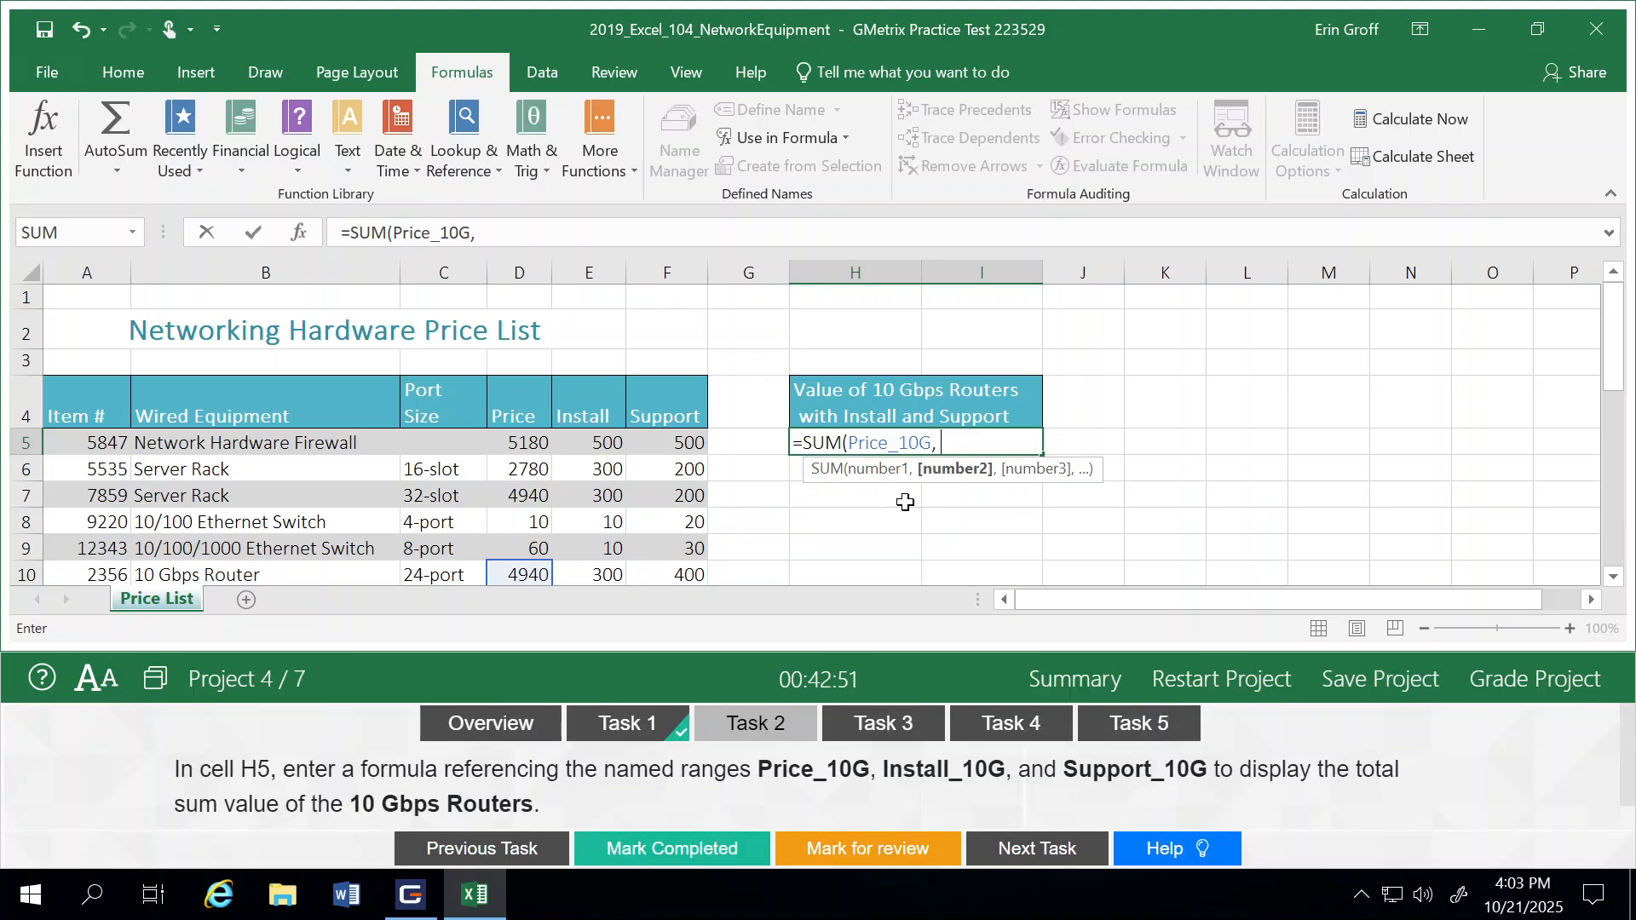
type("install")
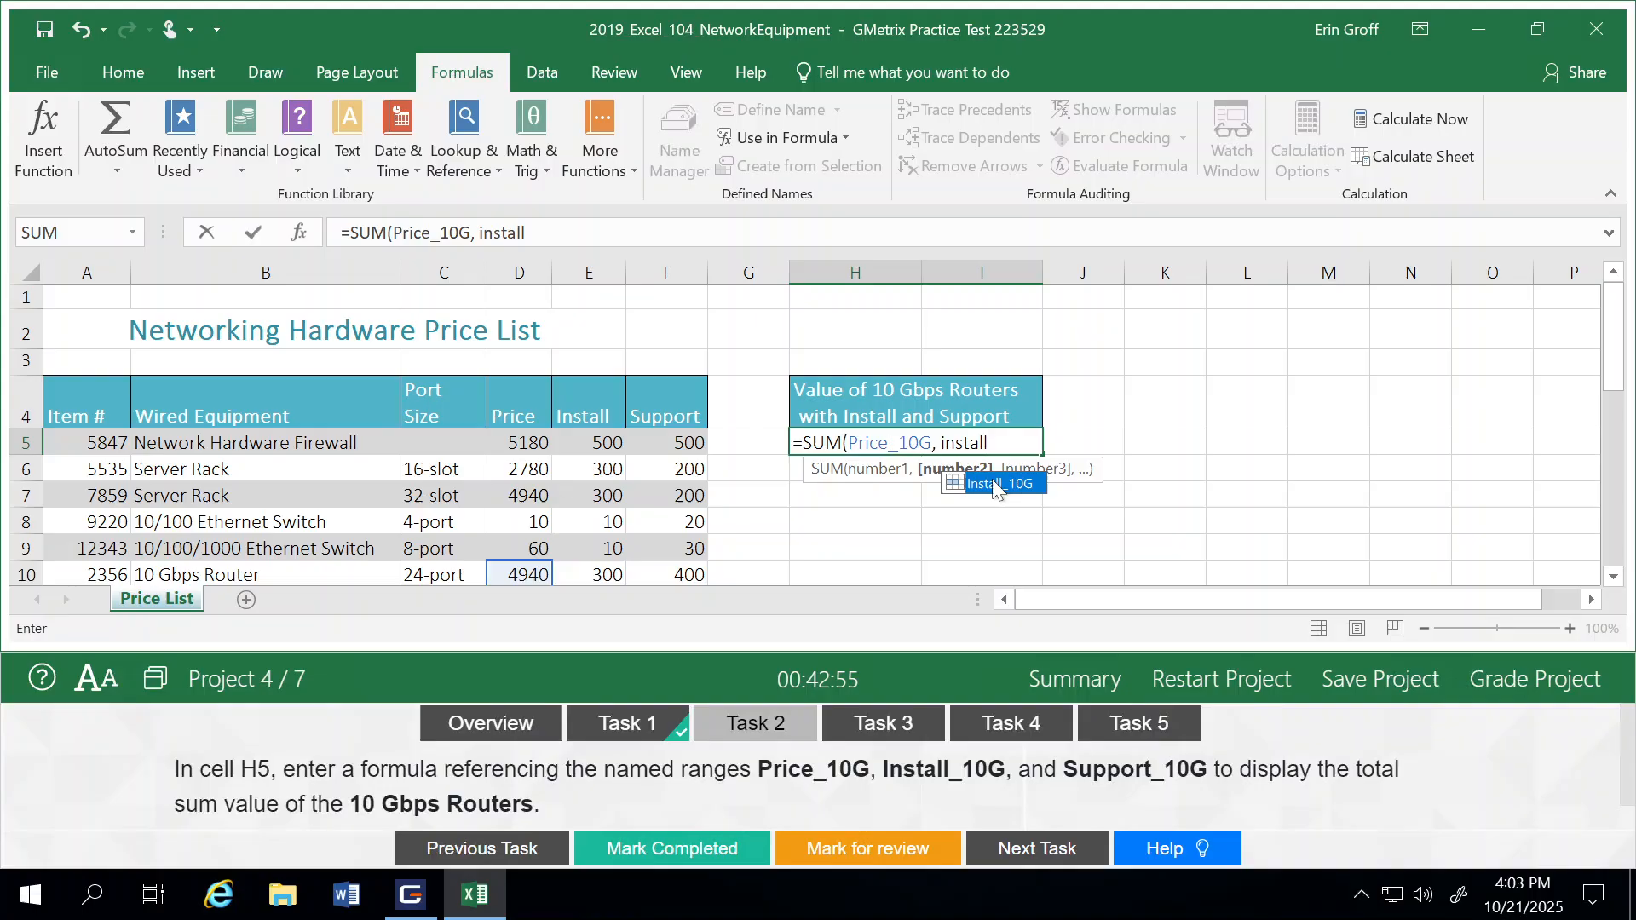
double_click(995, 486)
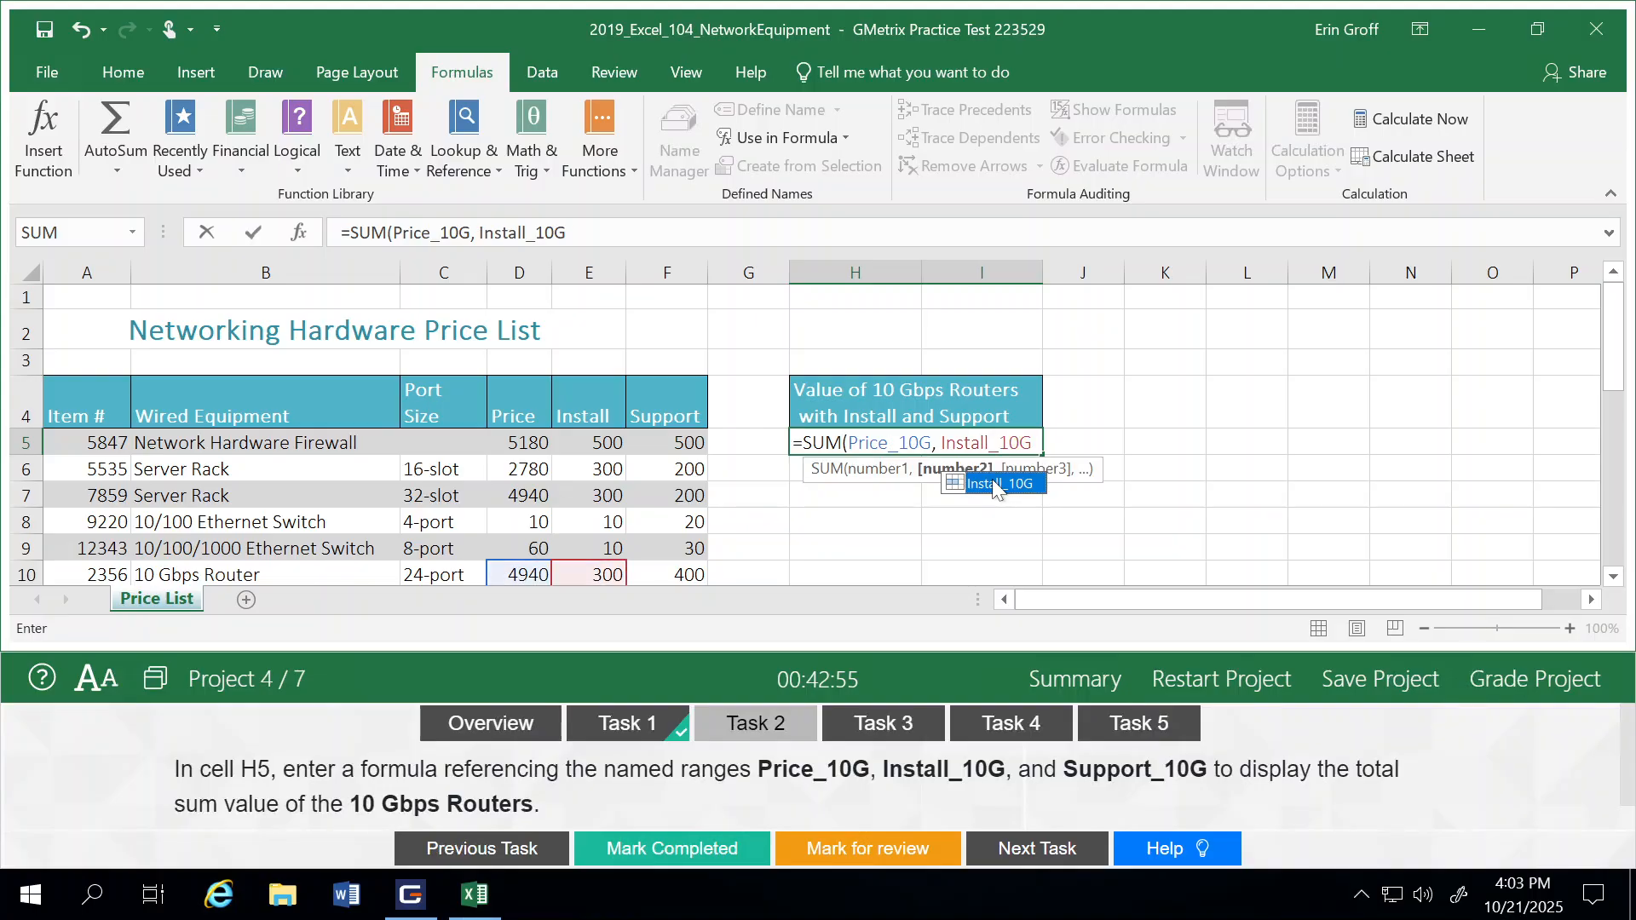
type(", support")
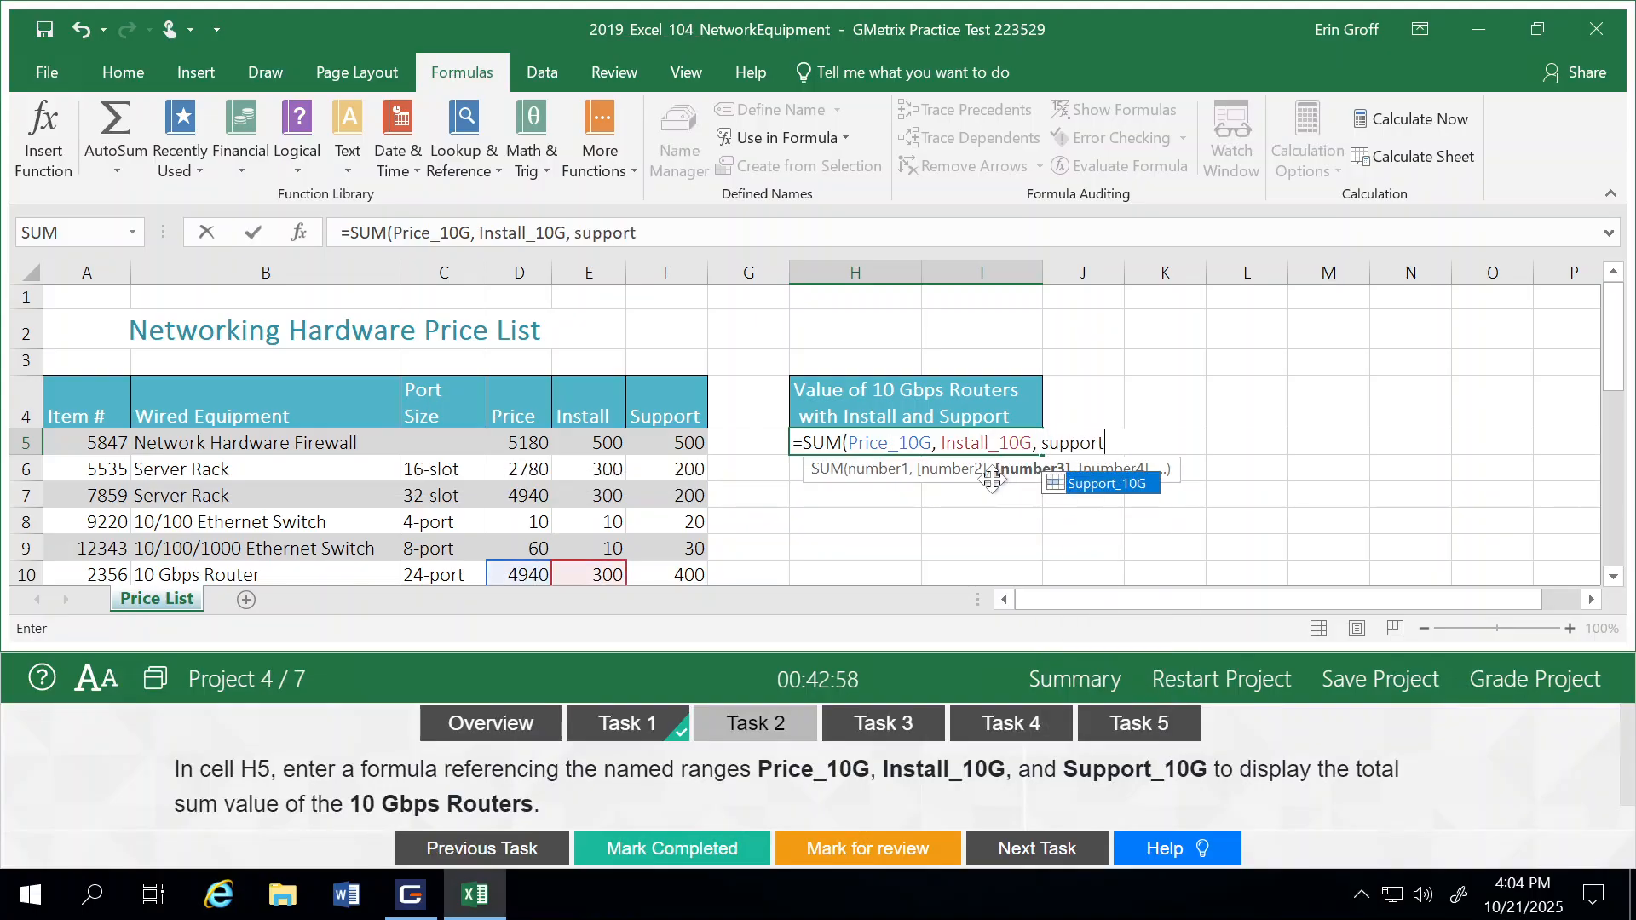
double_click(1109, 491)
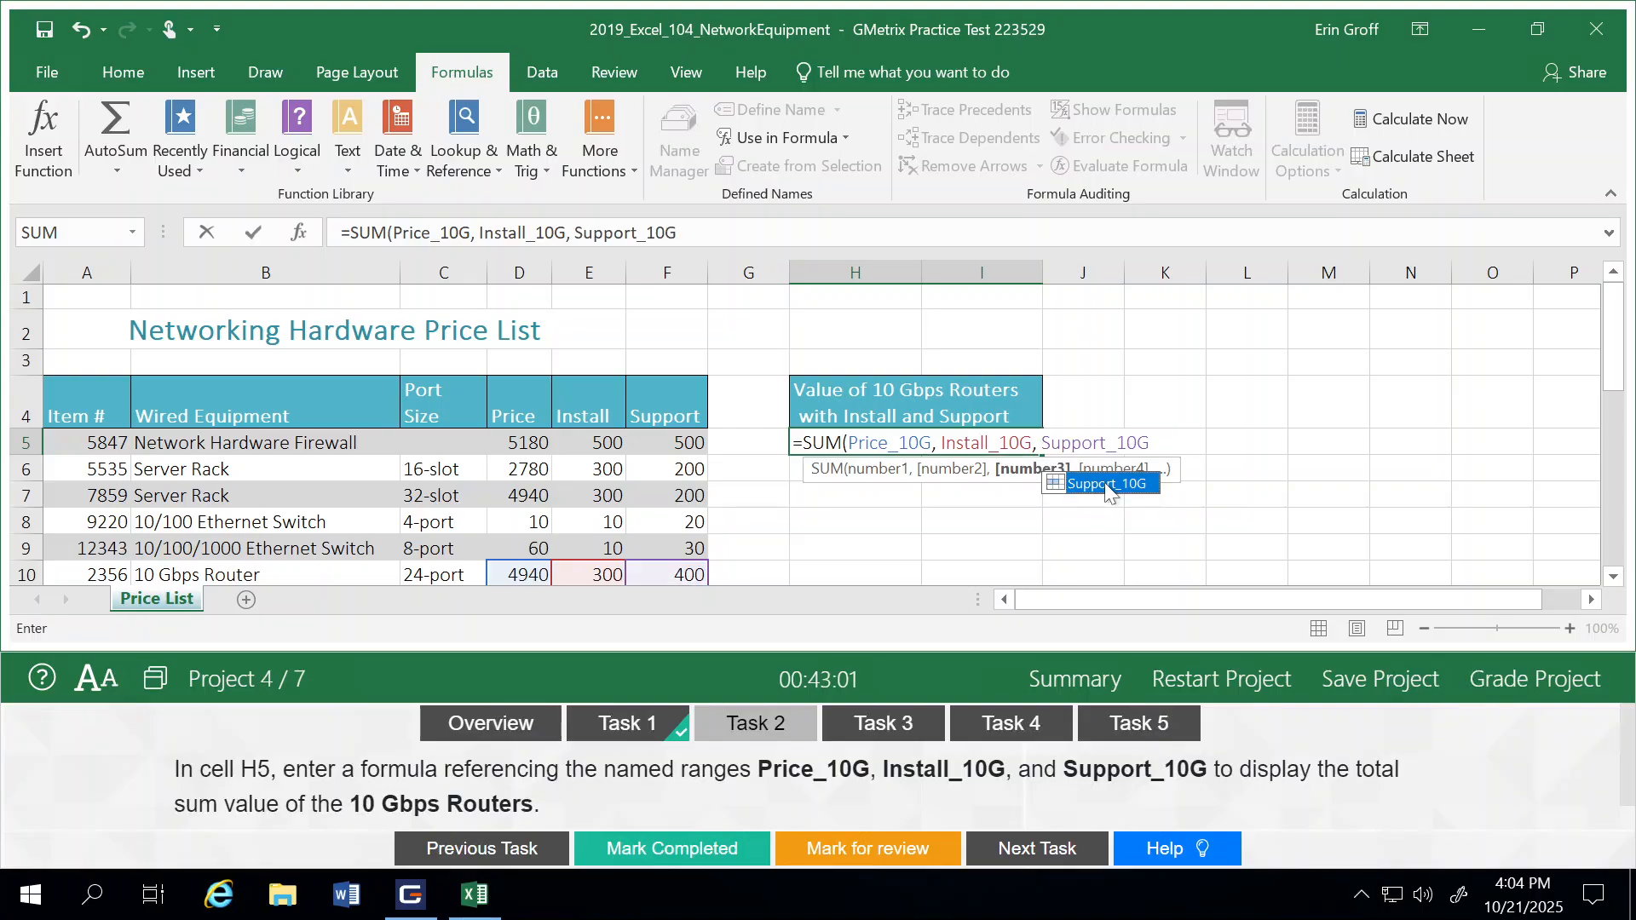
type(")")
key("ctrl+Return")
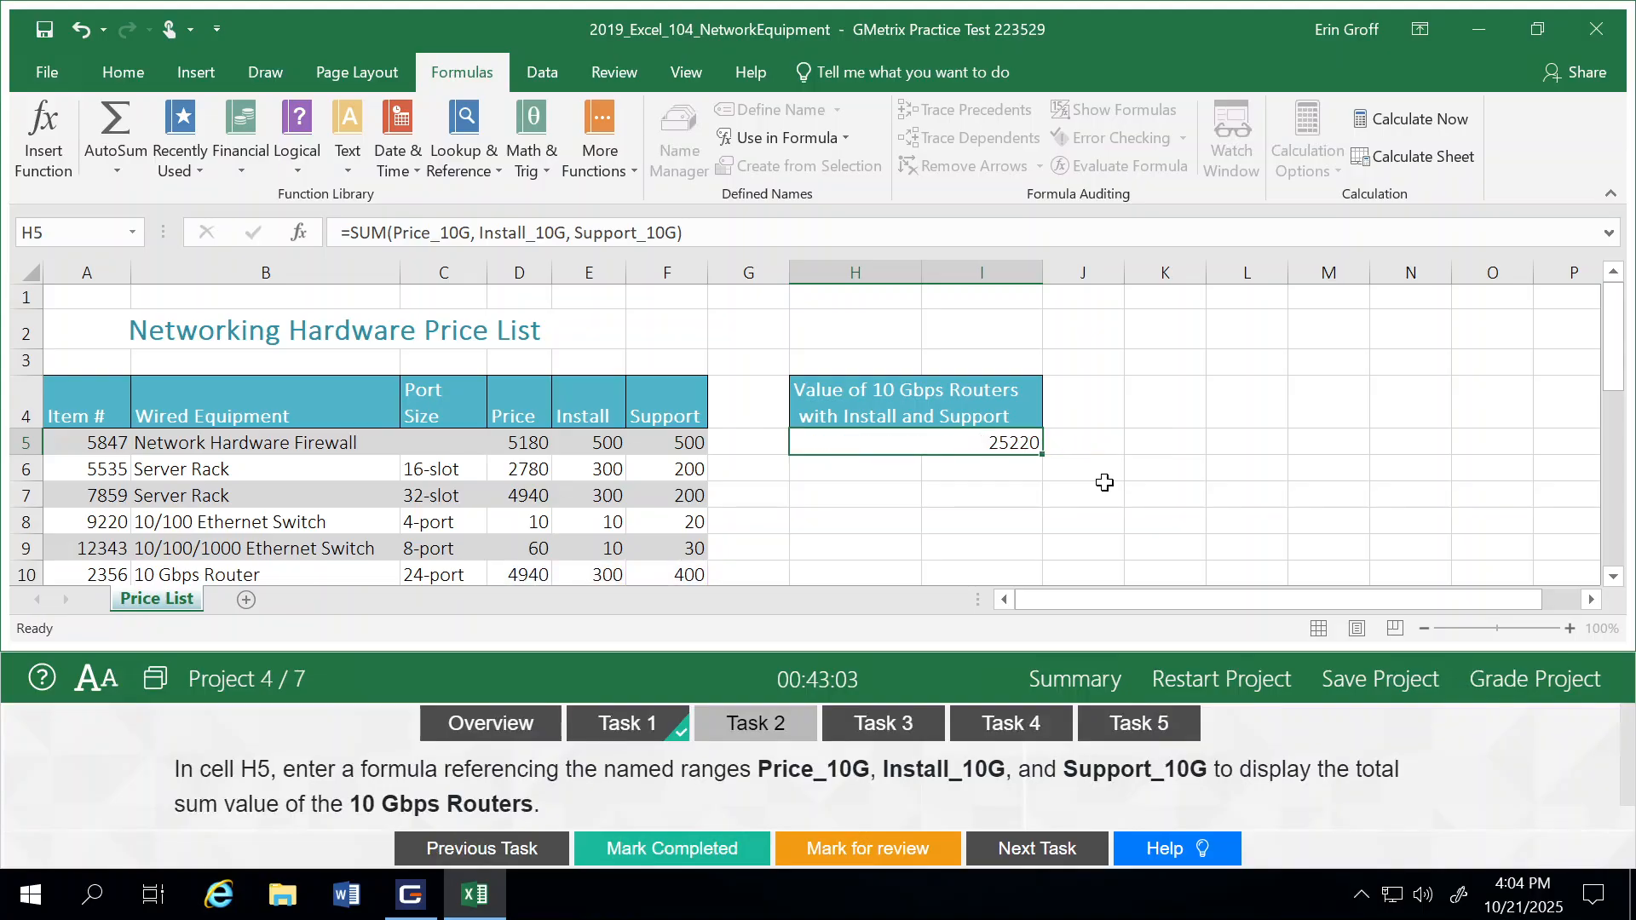
key("Return")
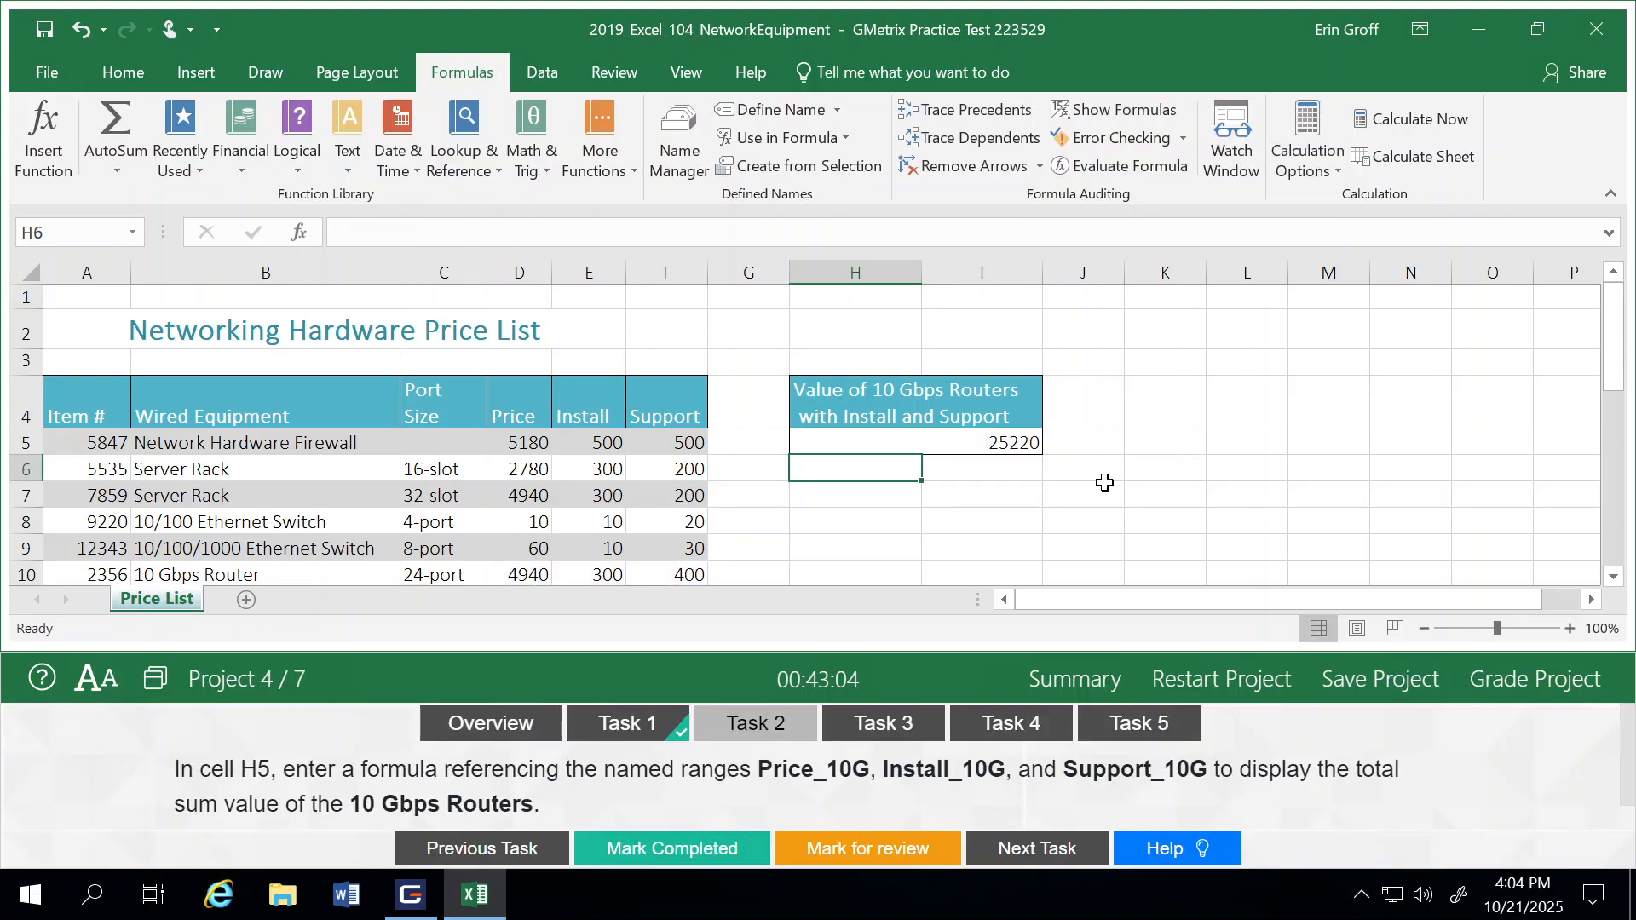
left_click(680, 865)
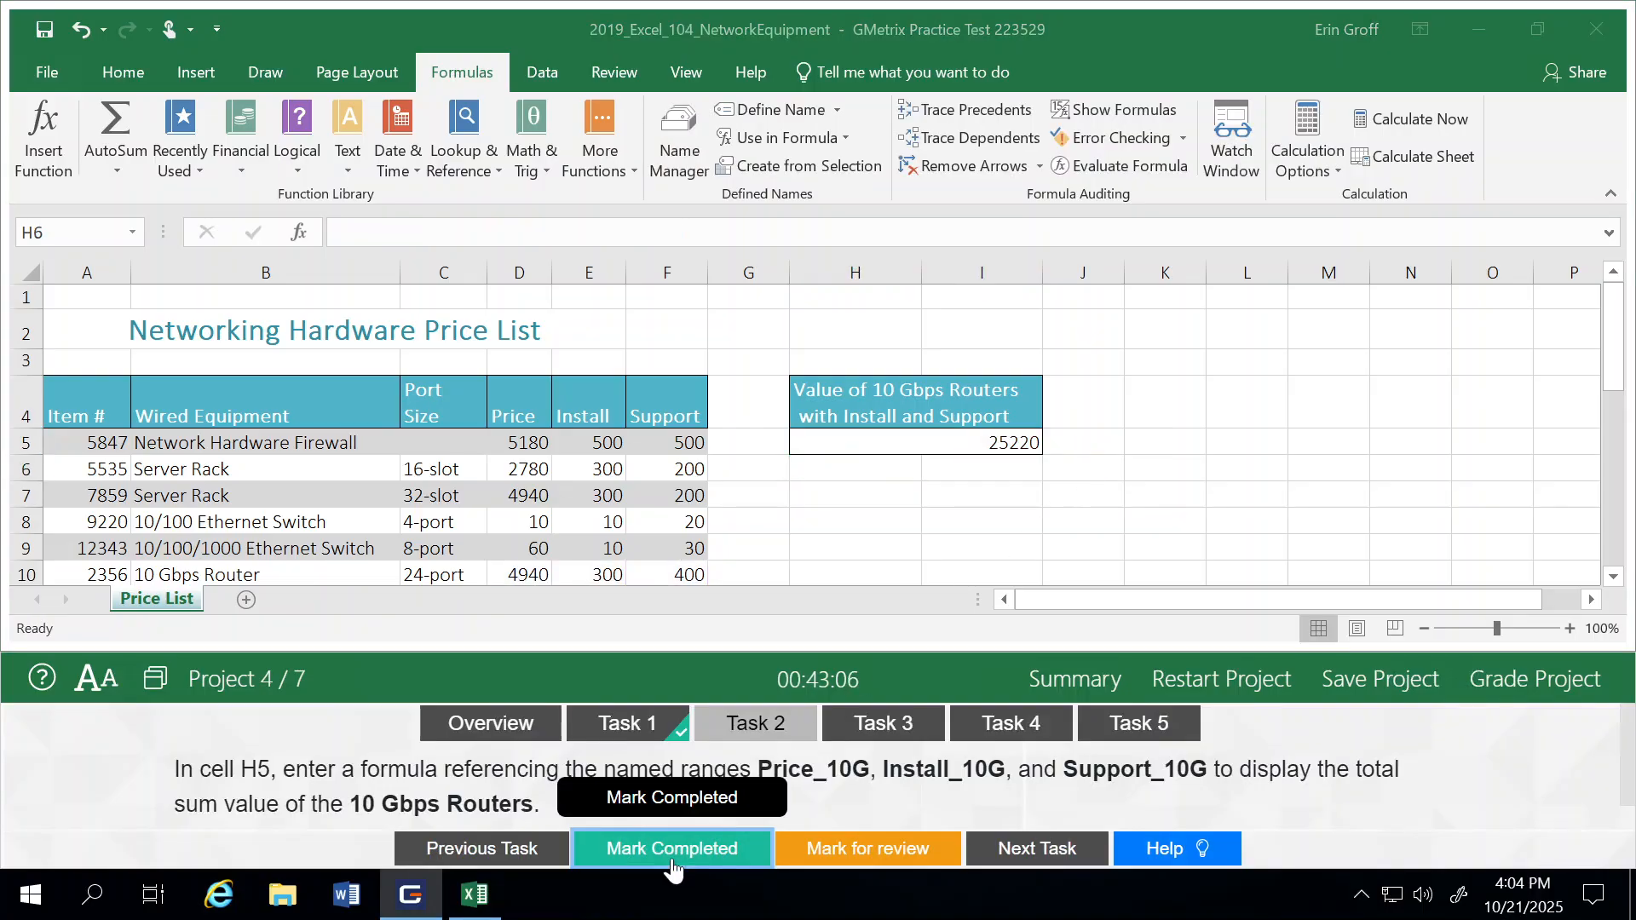
left_click(1025, 852)
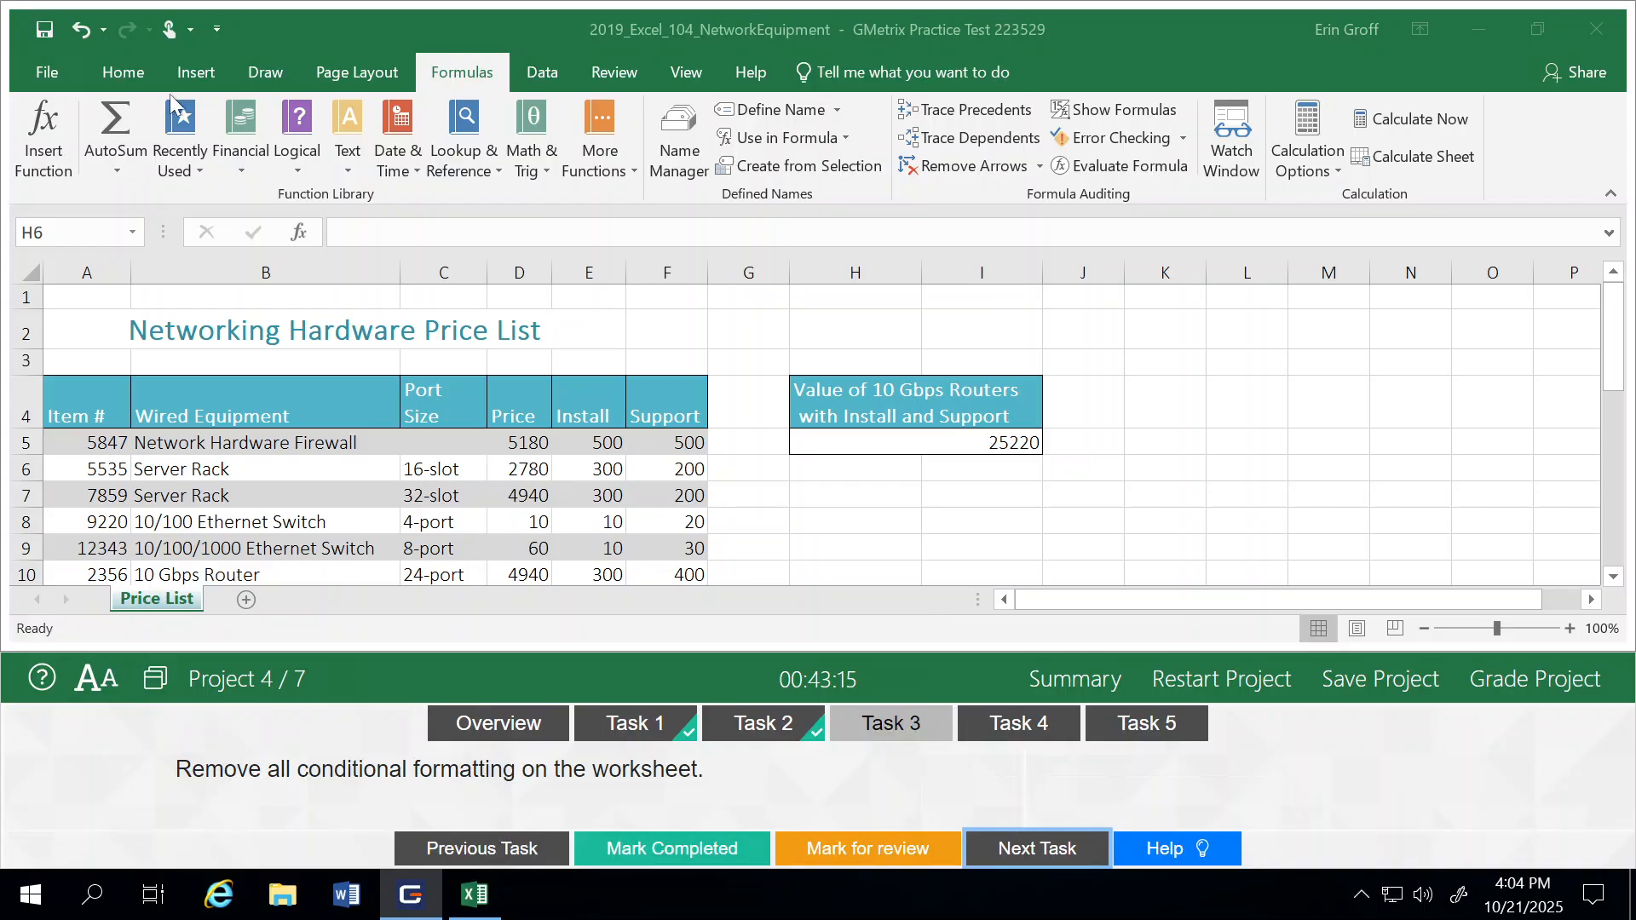
Step: Clear the conditional formatting rules from the entire sheet, mark Task 3 as completed and advance to Task 4
left_click(126, 64)
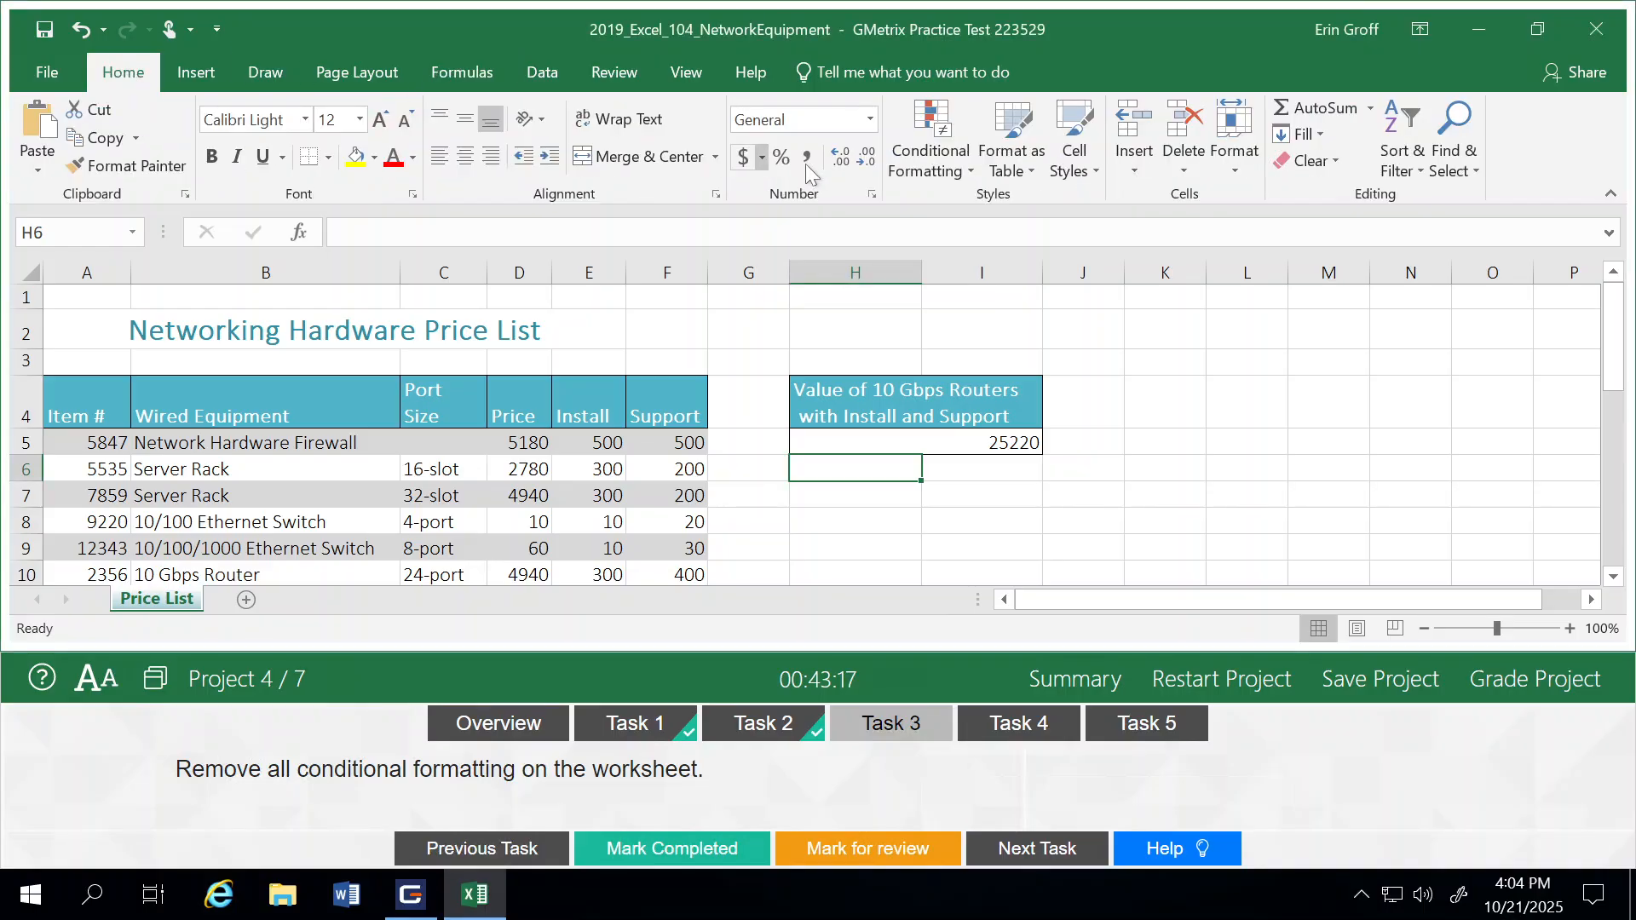
left_click(930, 149)
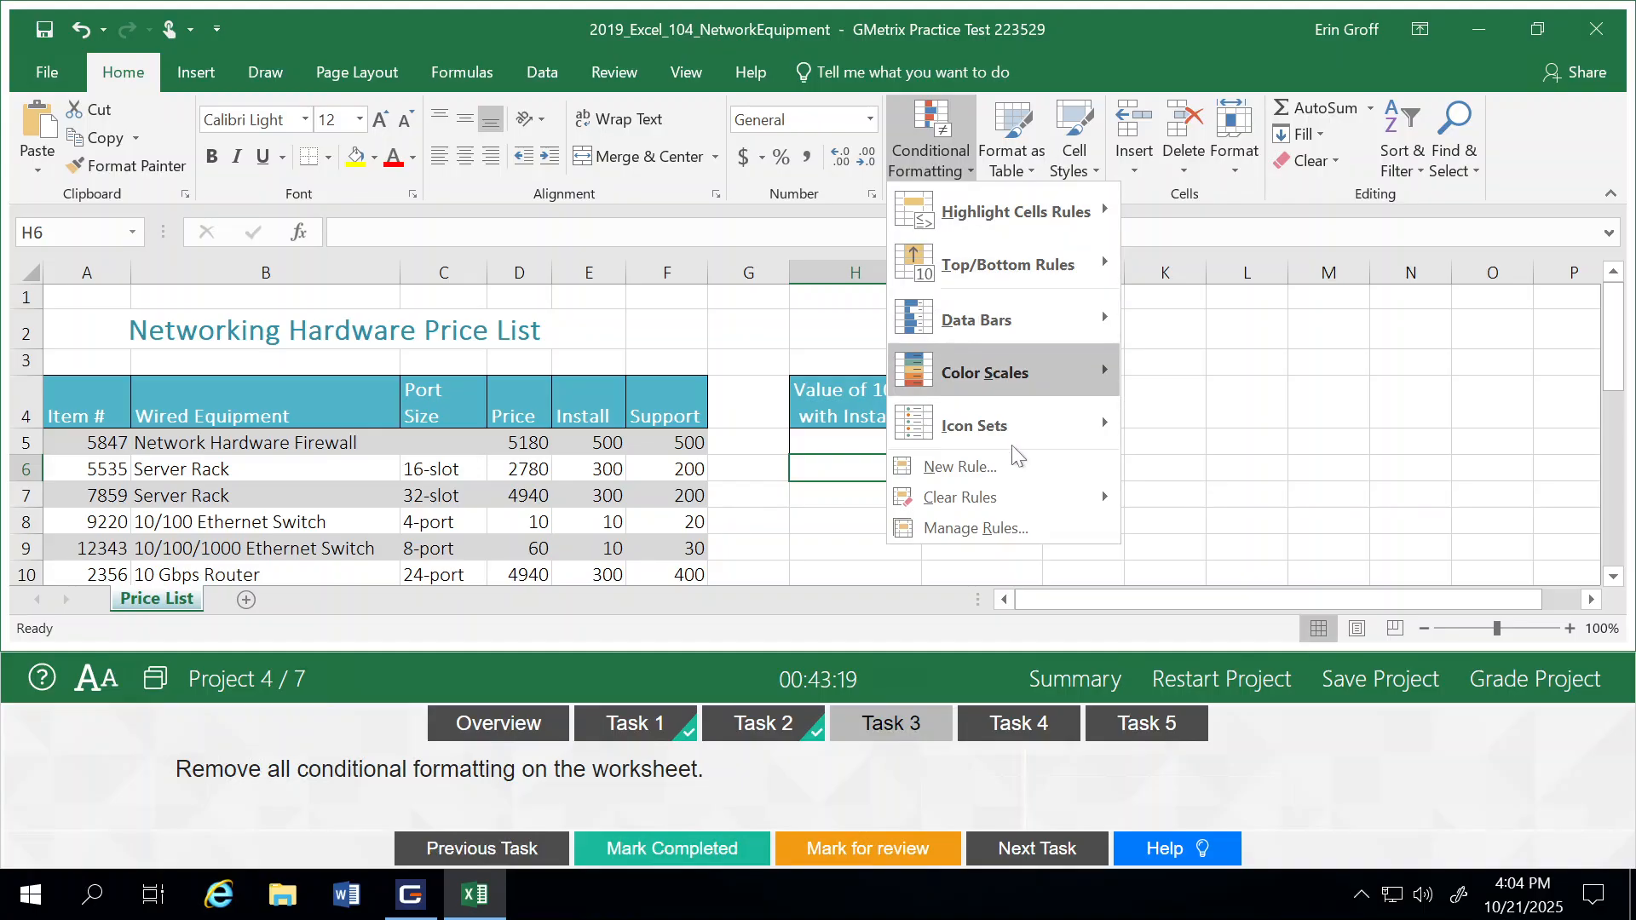
mouse_move(1012, 447)
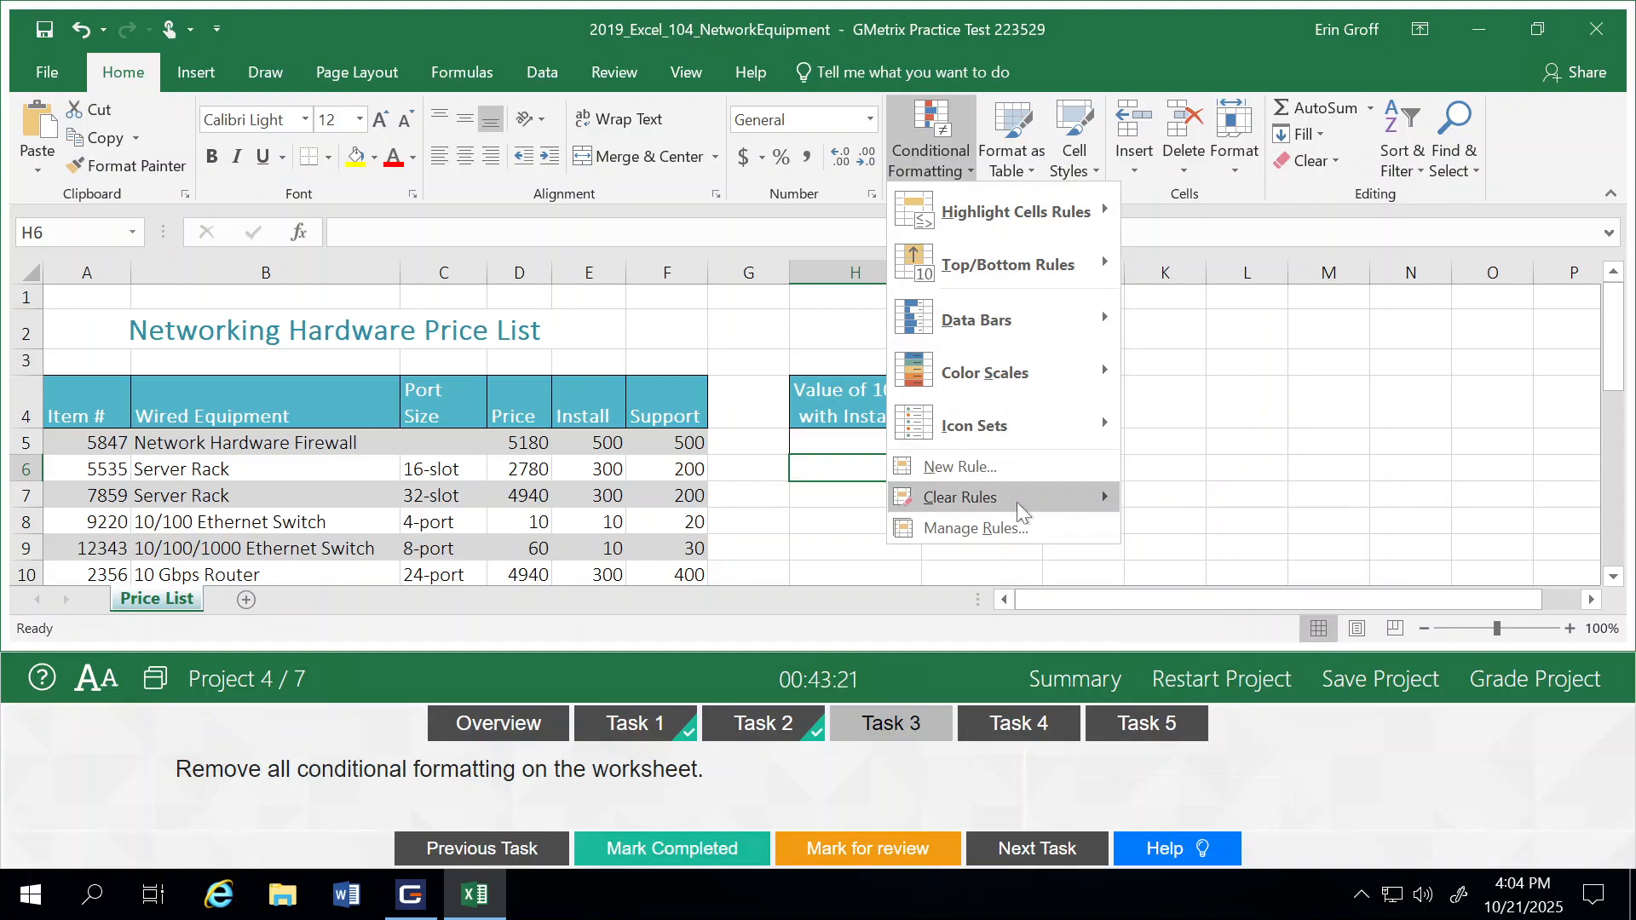
mouse_move(1015, 503)
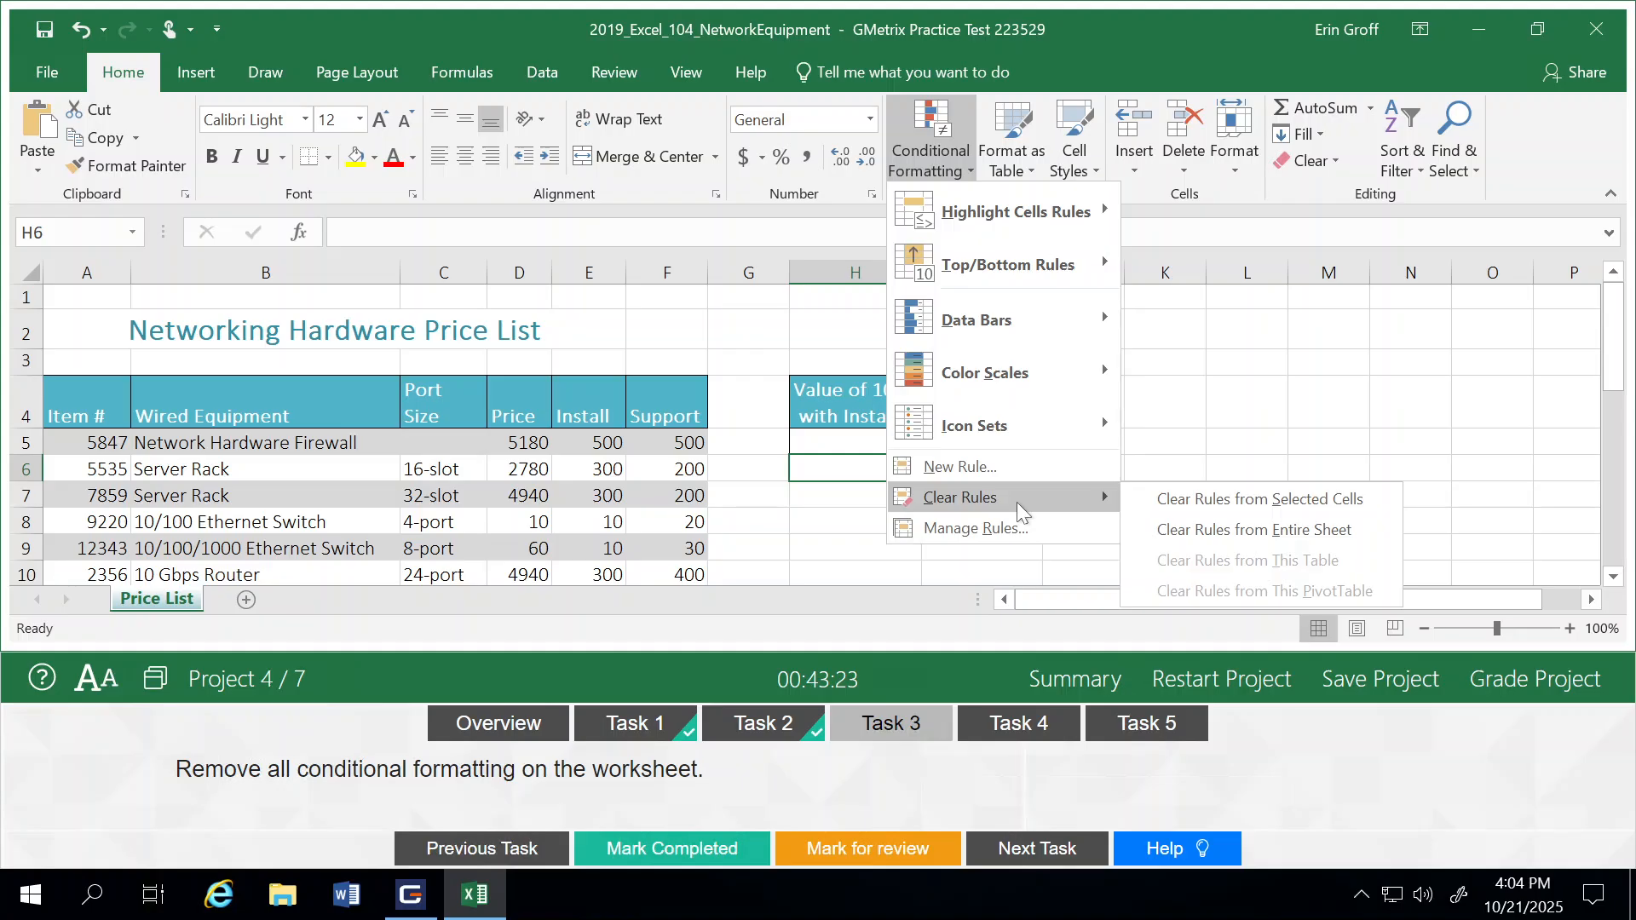
left_click(1174, 532)
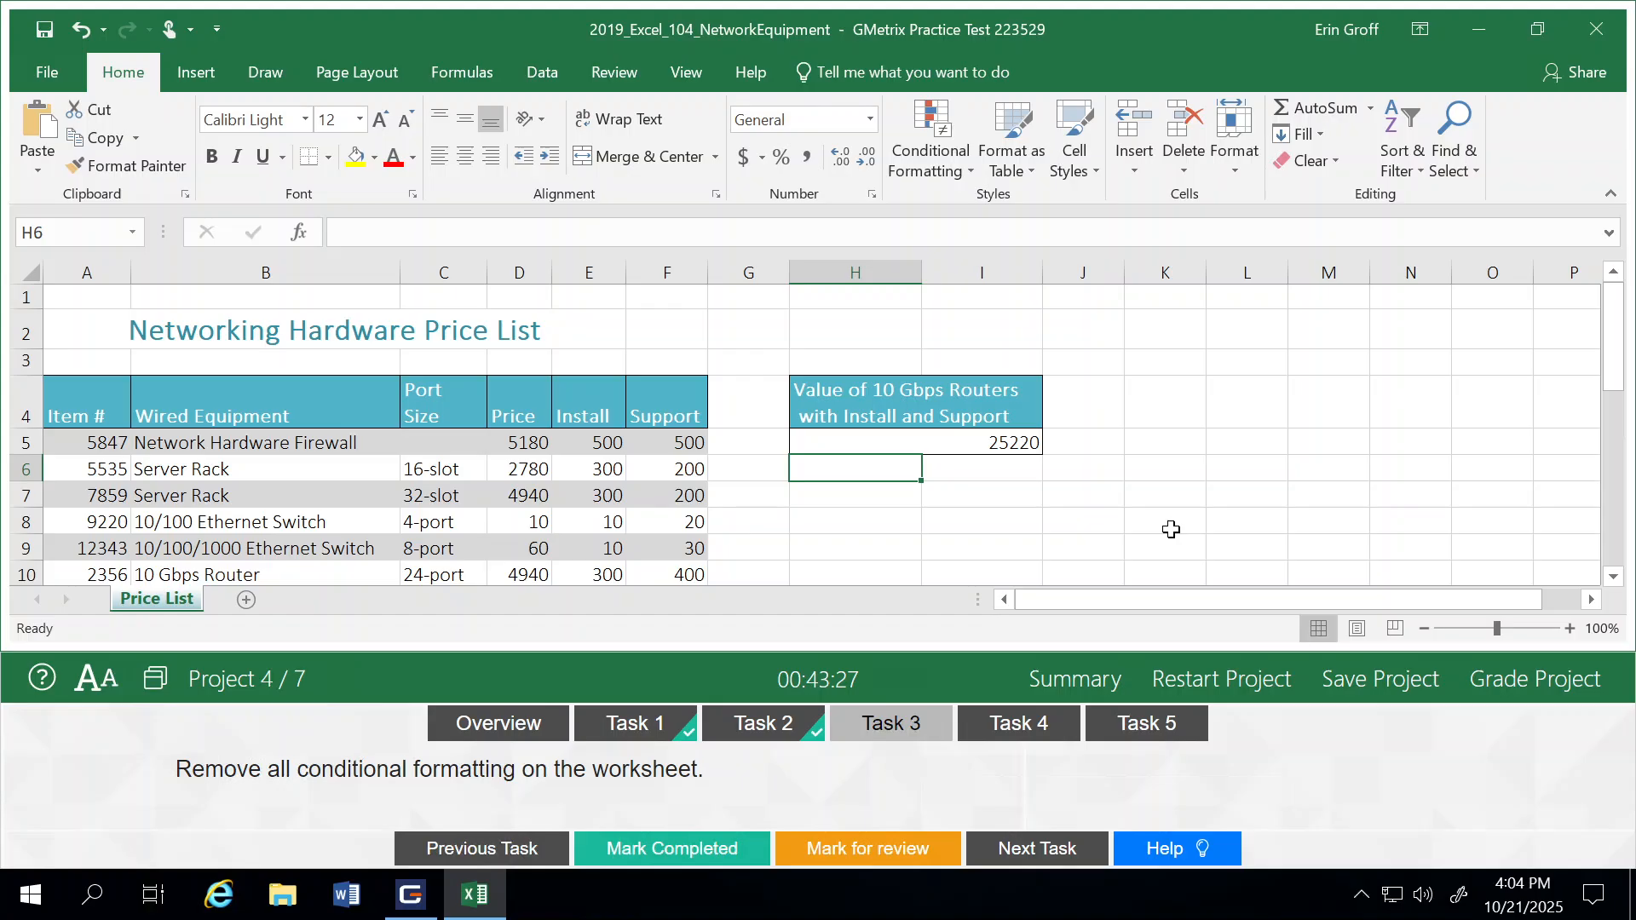
left_click(694, 847)
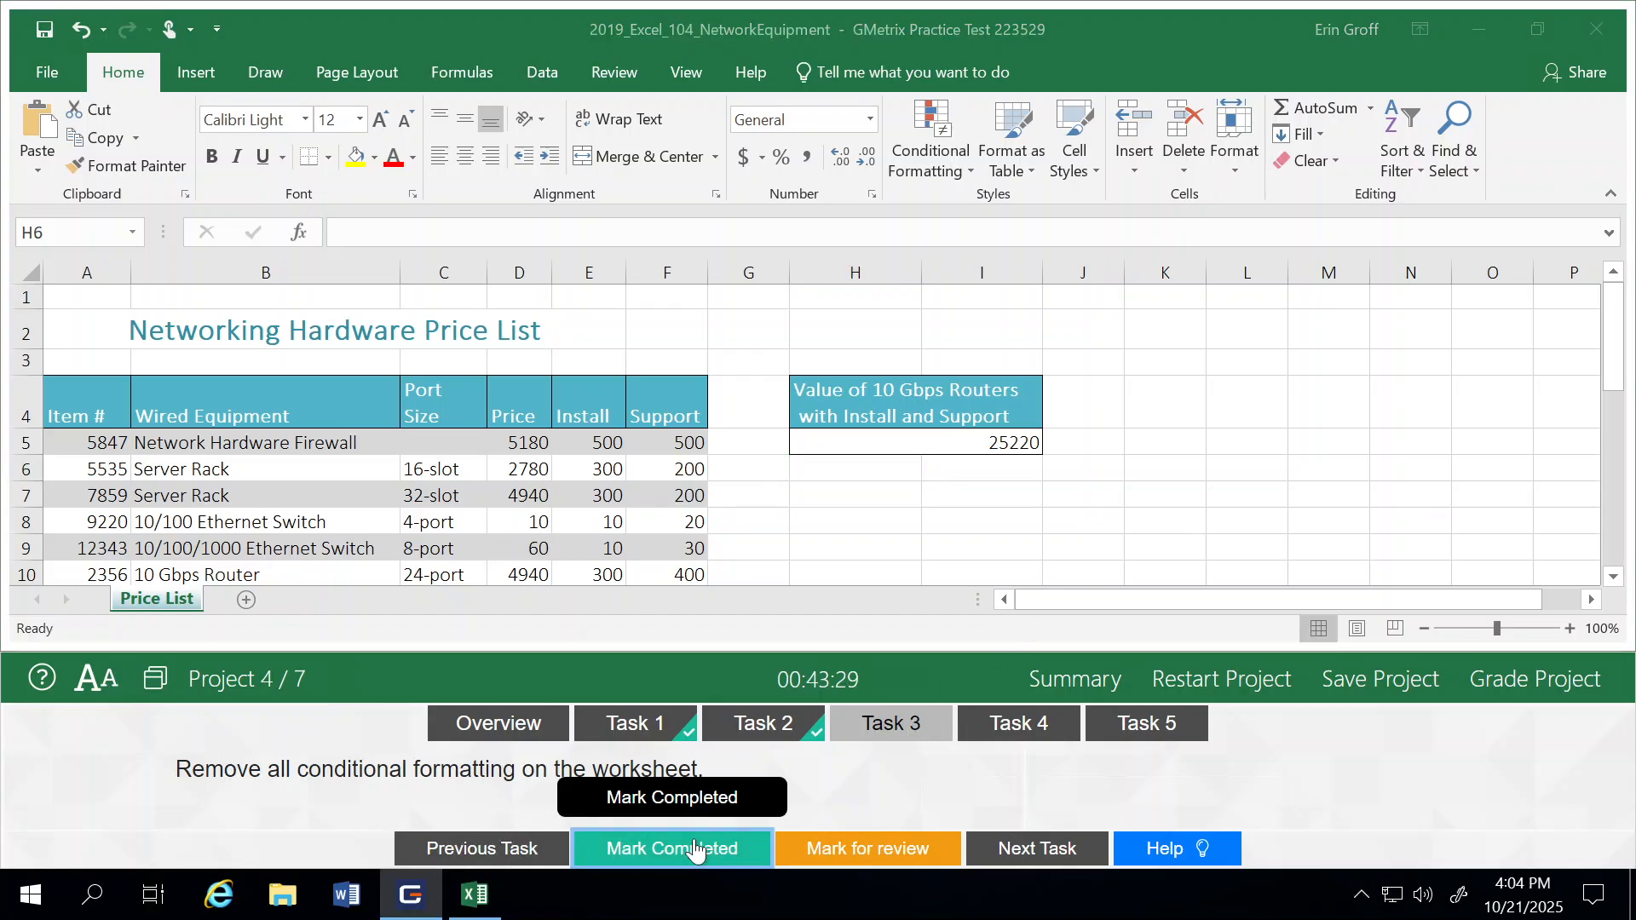
left_click(1046, 847)
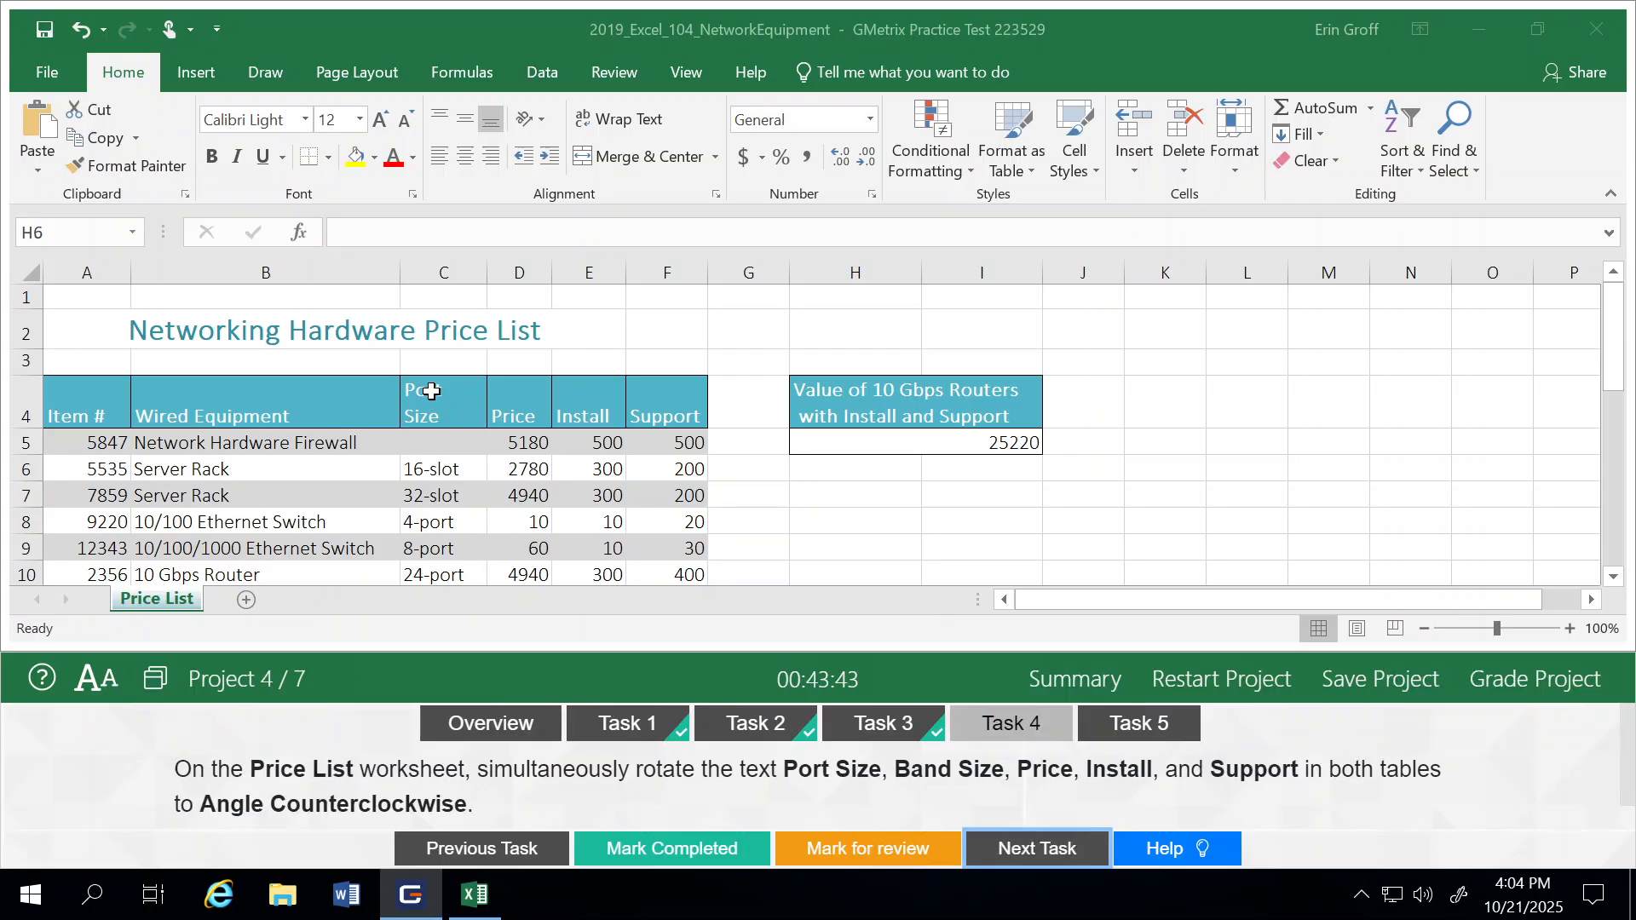
Step: Rotate the Port Size, Band Size, Price, Install and Support headers in C4:F4 and C17:F17 together to Angle Counterclockwise
left_click(432, 391)
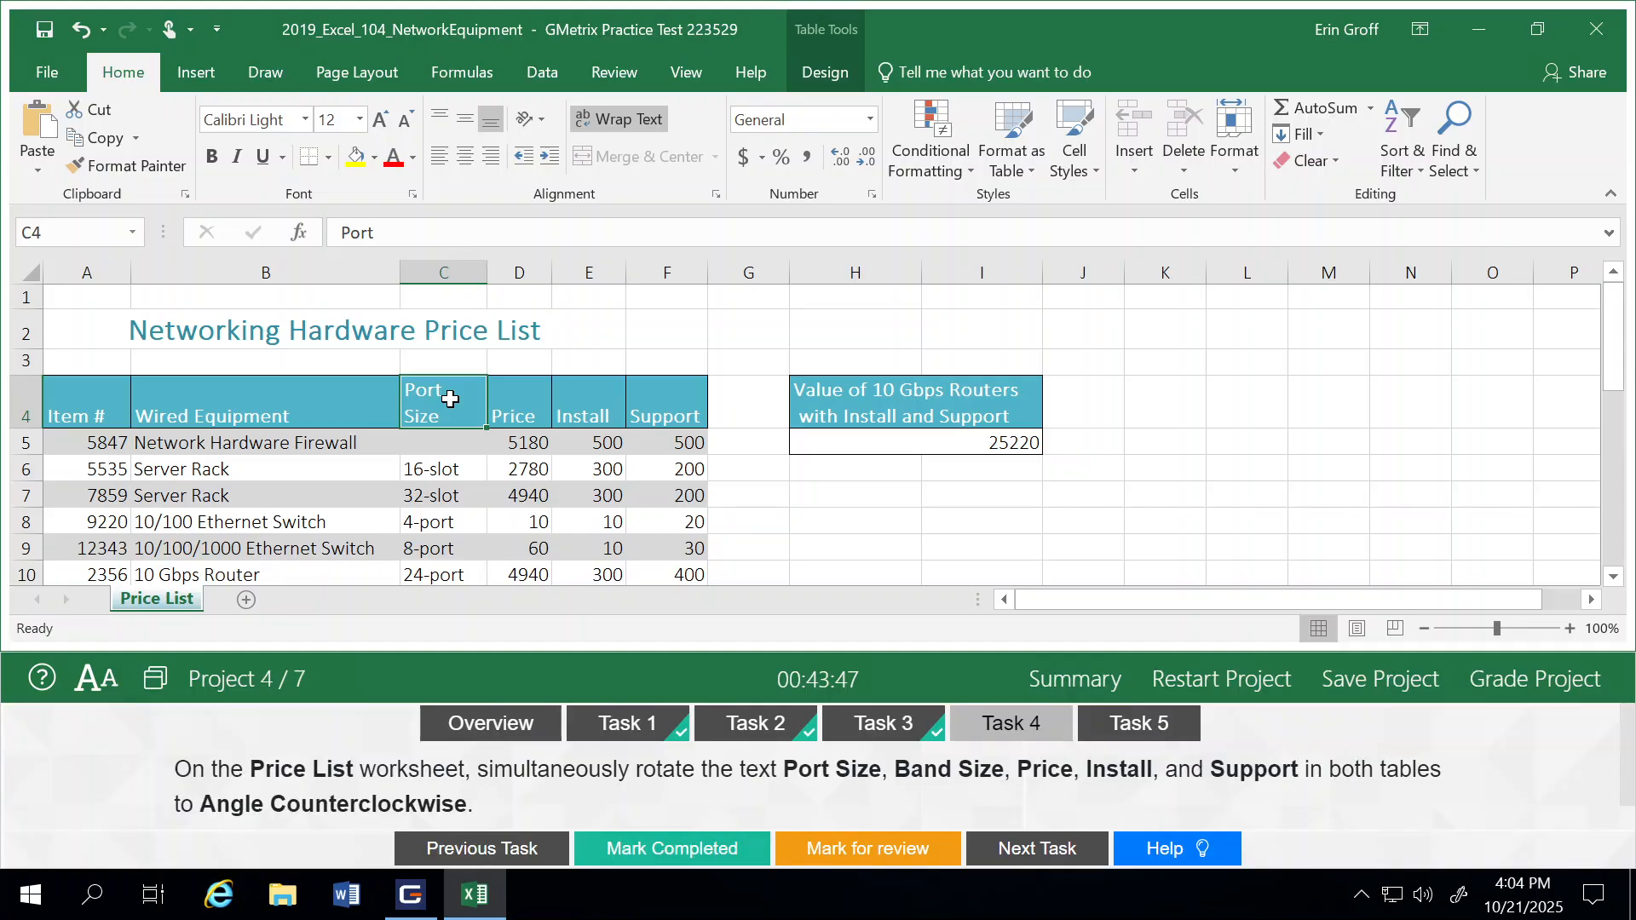
left_click(507, 402, "ctrl")
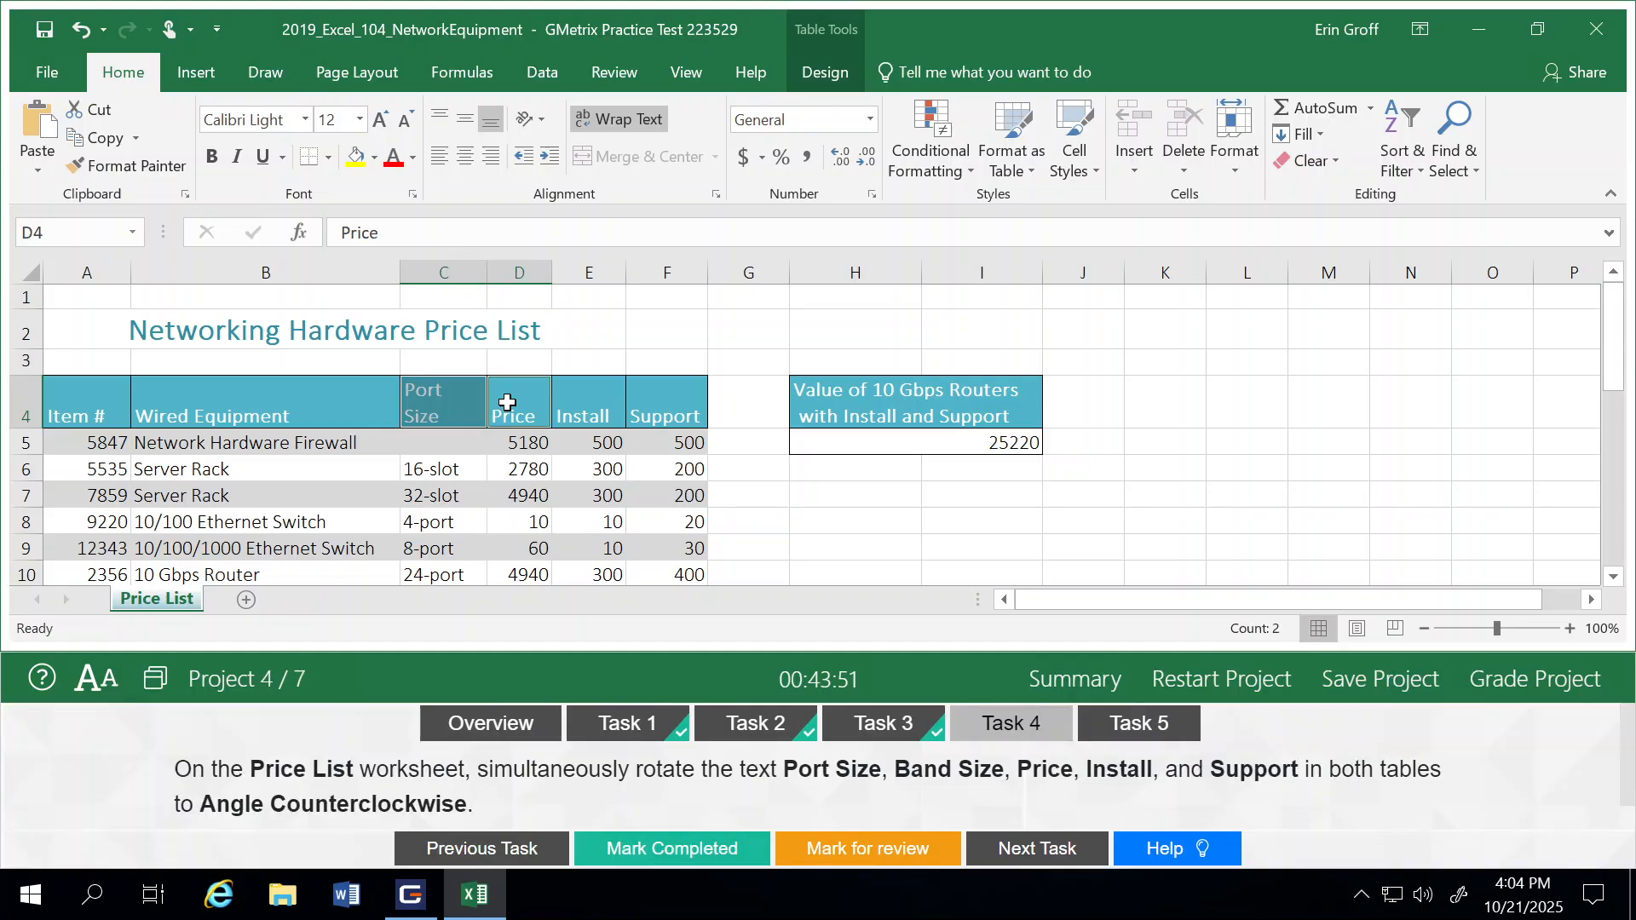
left_click(566, 402, "ctrl")
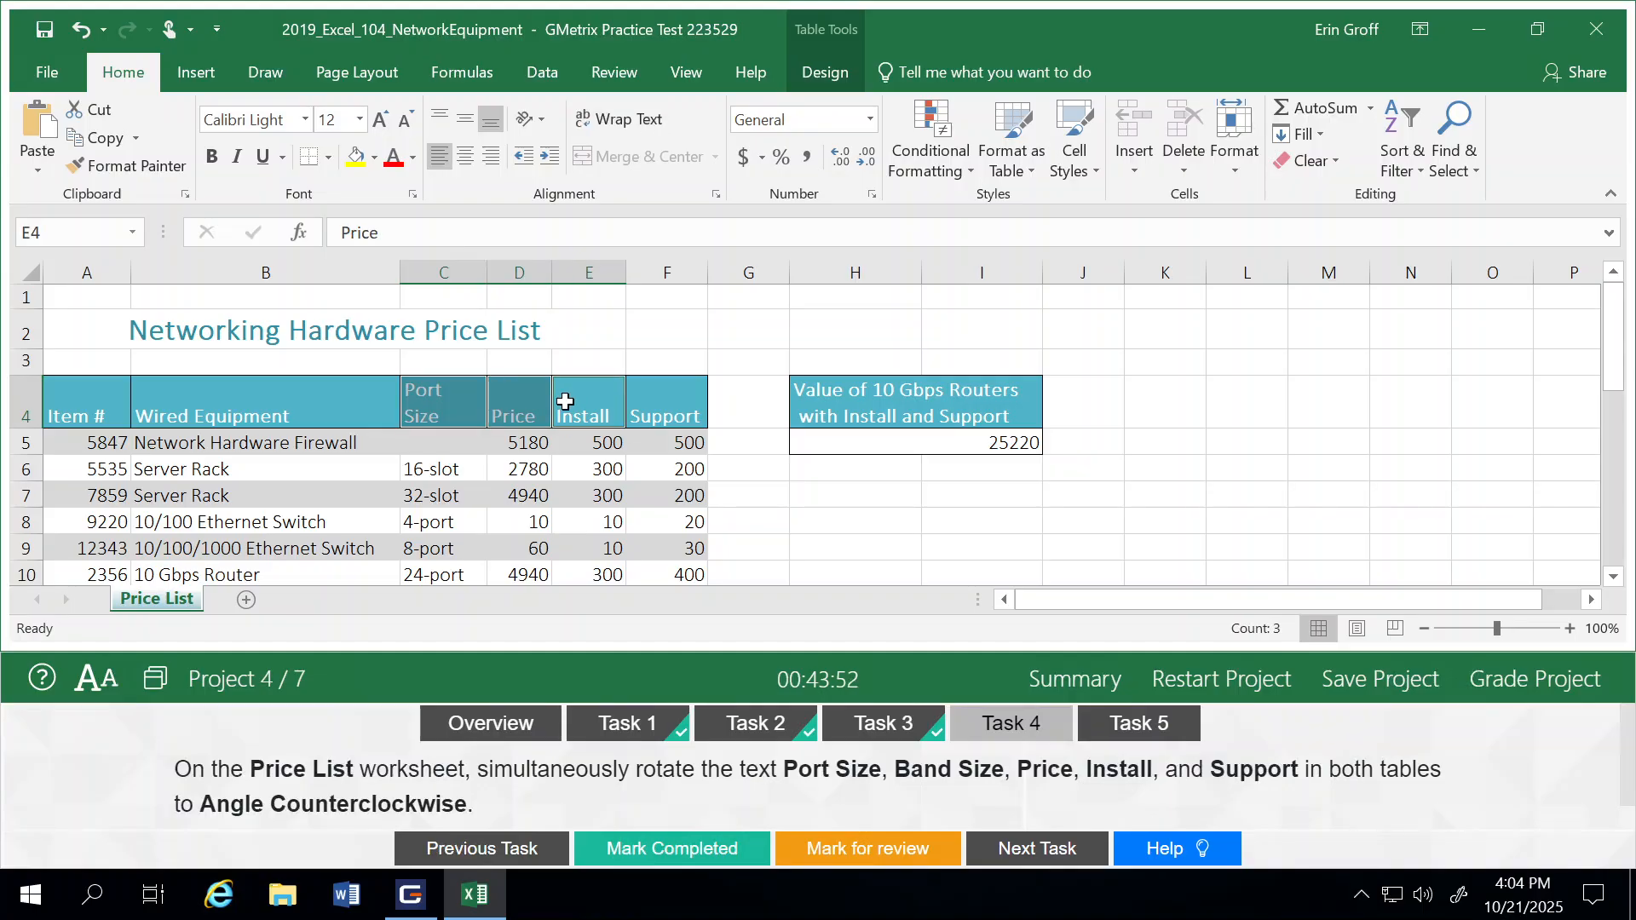
left_click(656, 413, "ctrl")
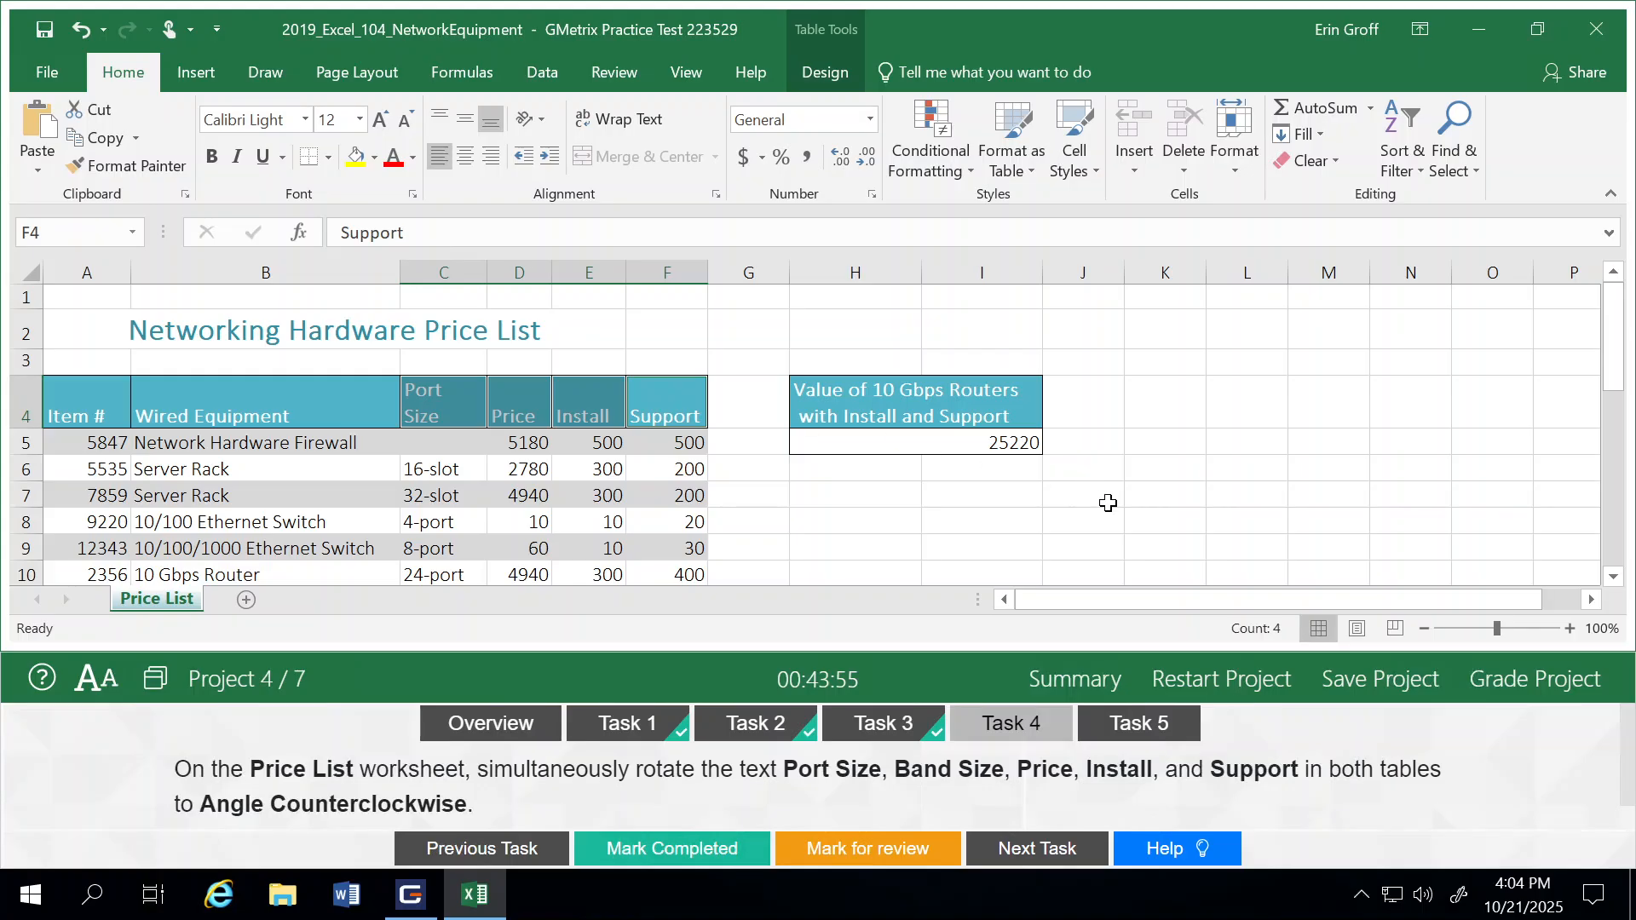
left_click(1616, 576)
left_click(1617, 576)
left_click(1616, 576)
left_click(1616, 576)
left_click(1616, 576)
left_click(1616, 576)
left_click(1616, 576)
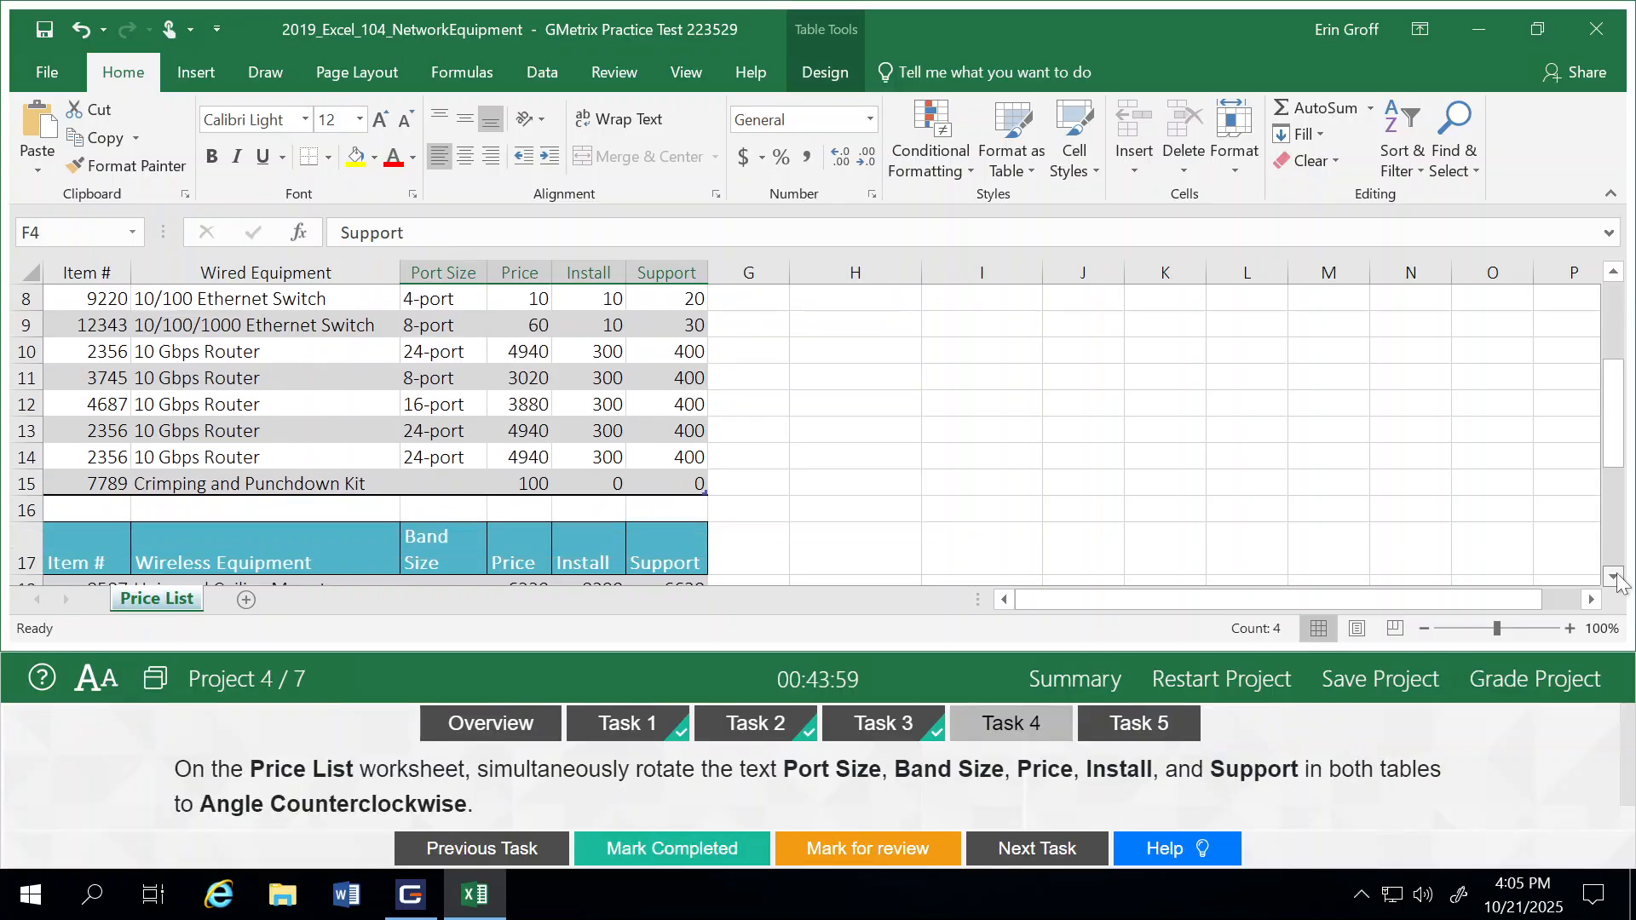
left_click(1616, 576)
left_click(1616, 576)
left_click(1616, 576)
left_click(1616, 576)
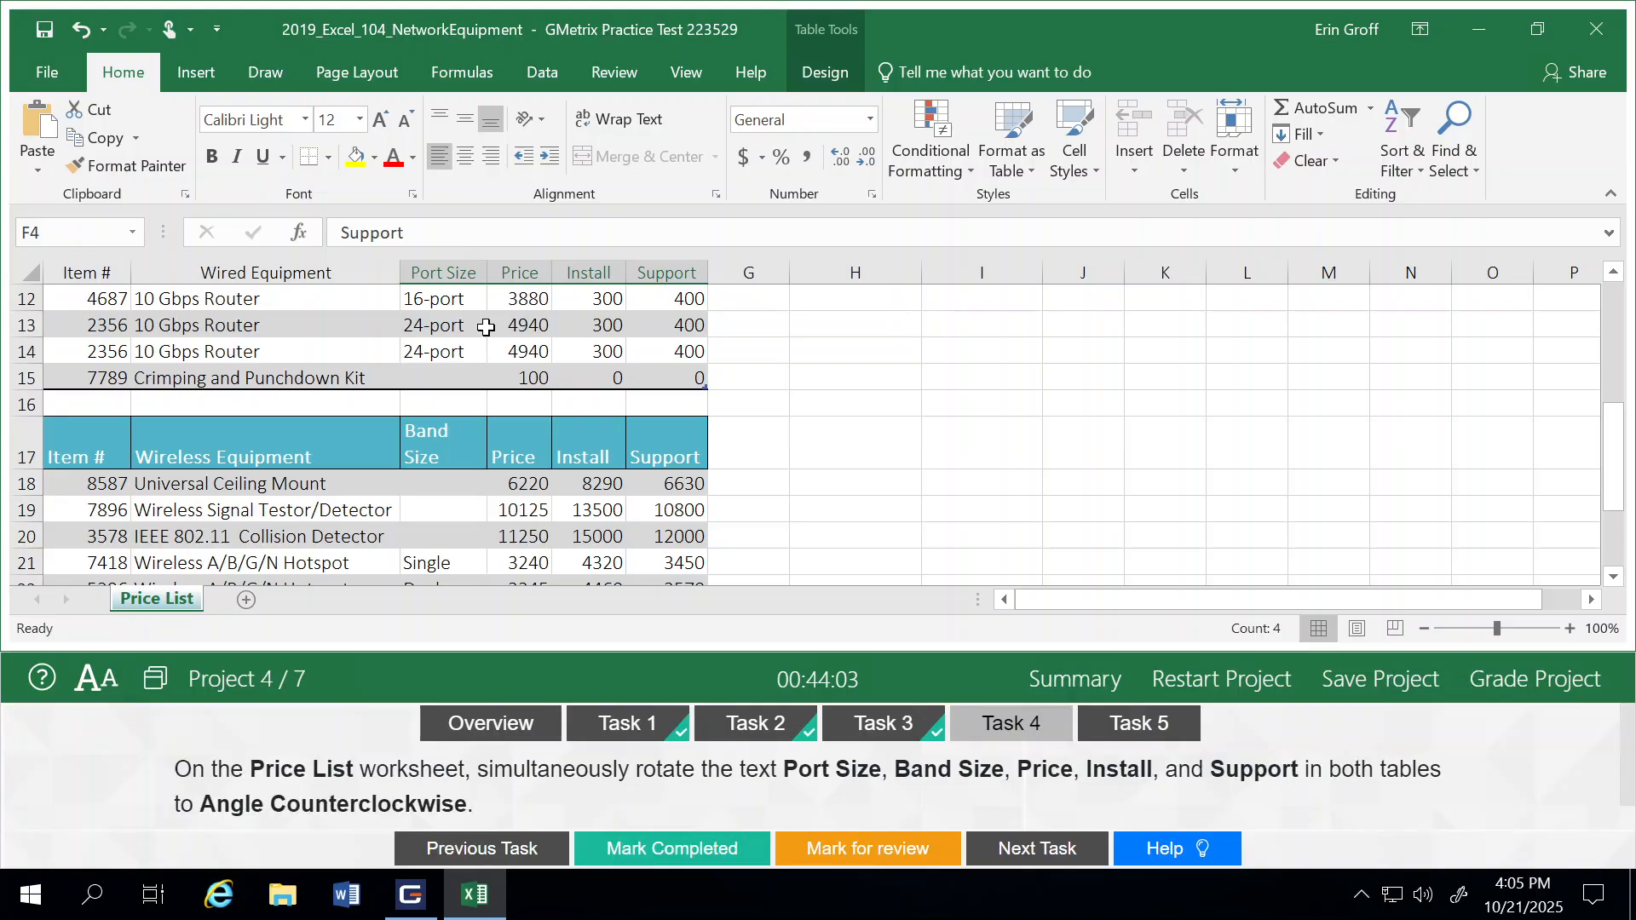
left_click(441, 433, "ctrl")
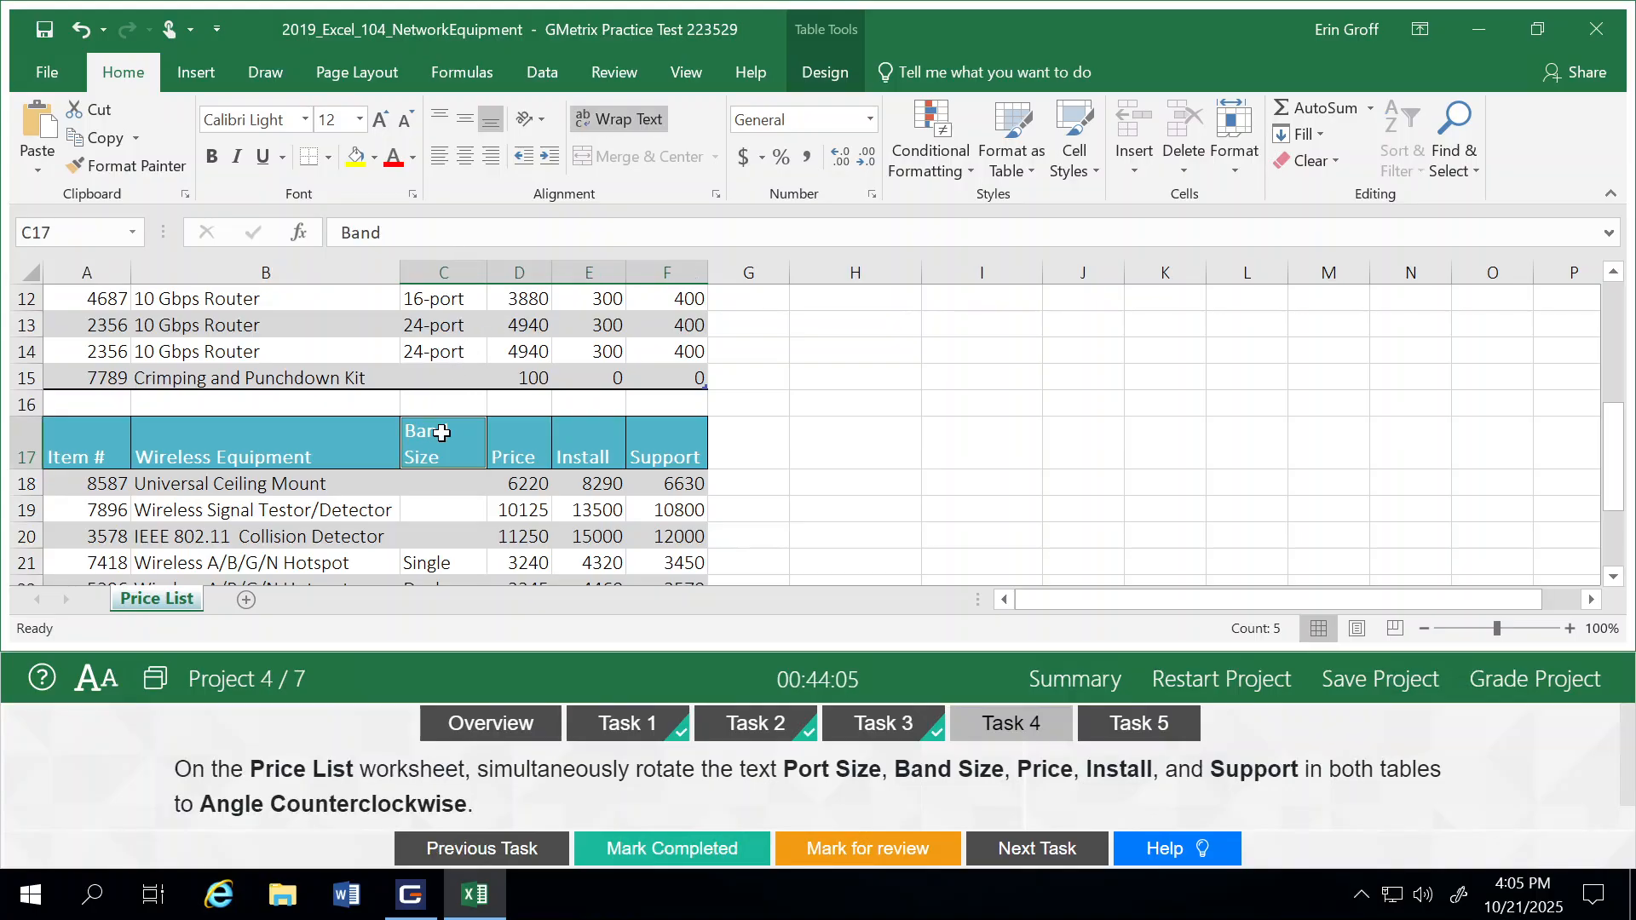
left_click(504, 446, "ctrl")
left_click(580, 448, "ctrl")
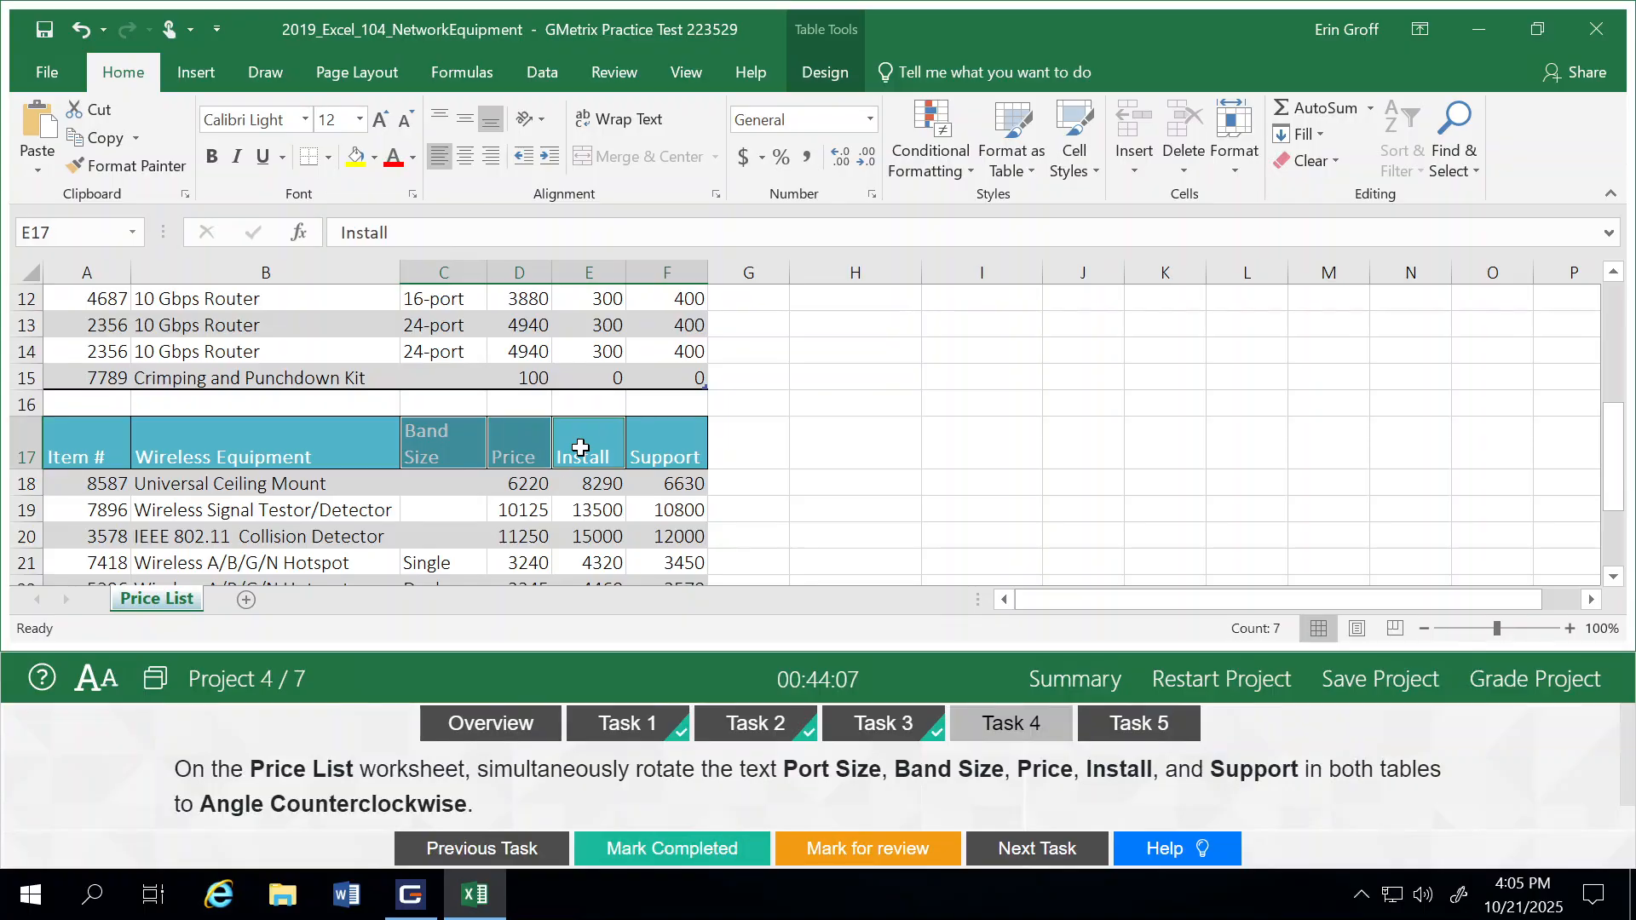
left_click(661, 450, "ctrl")
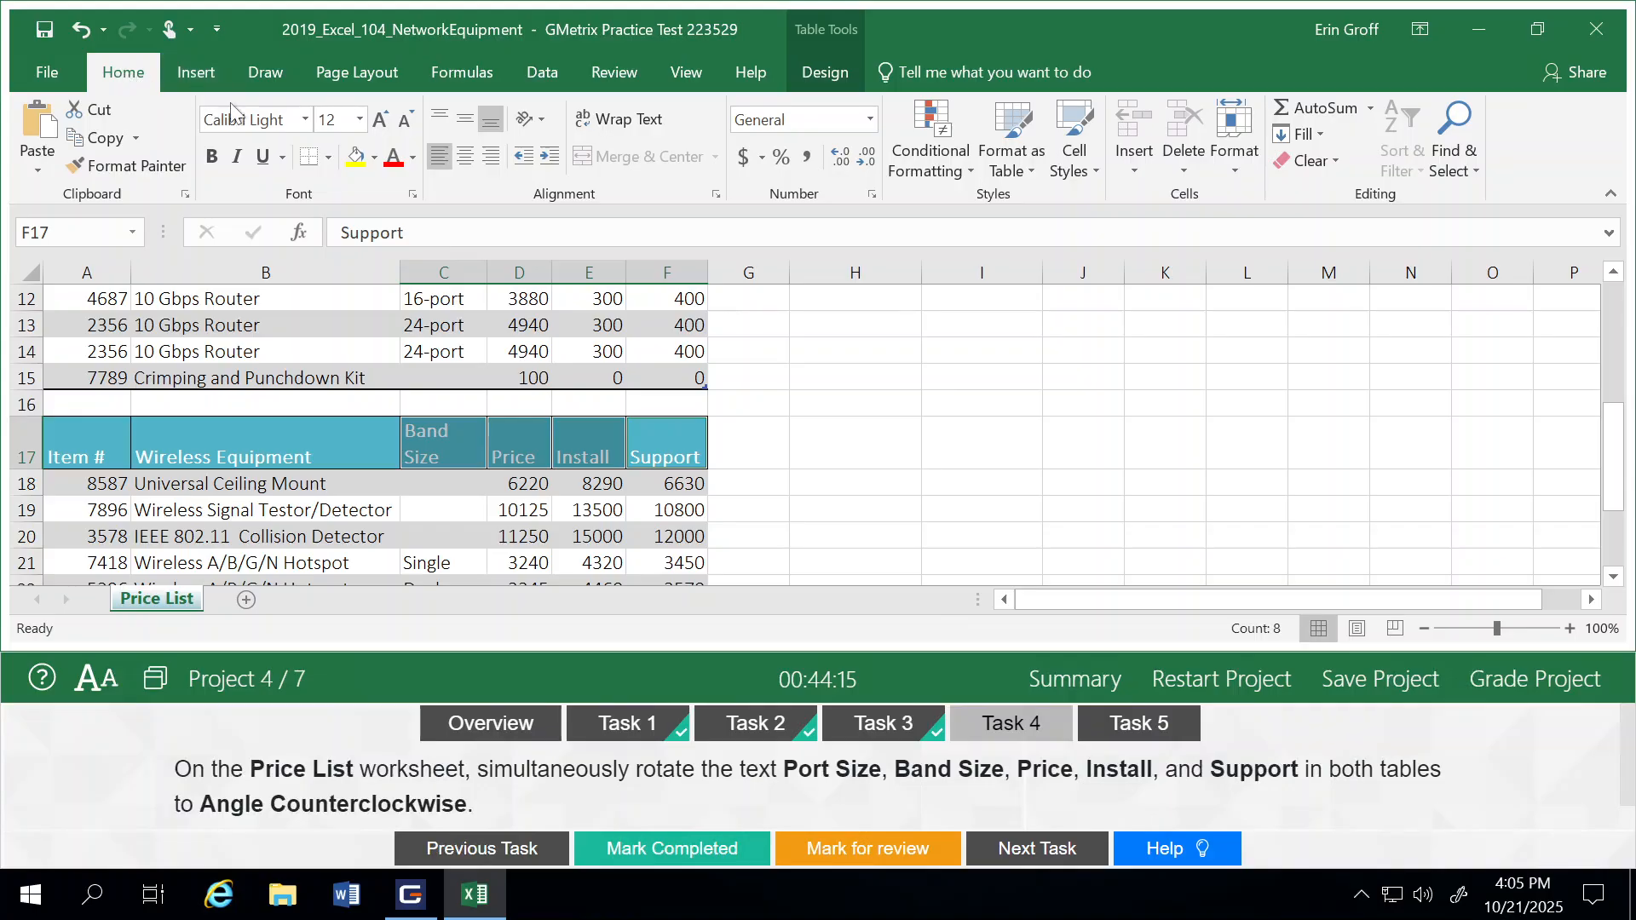
left_click(540, 126)
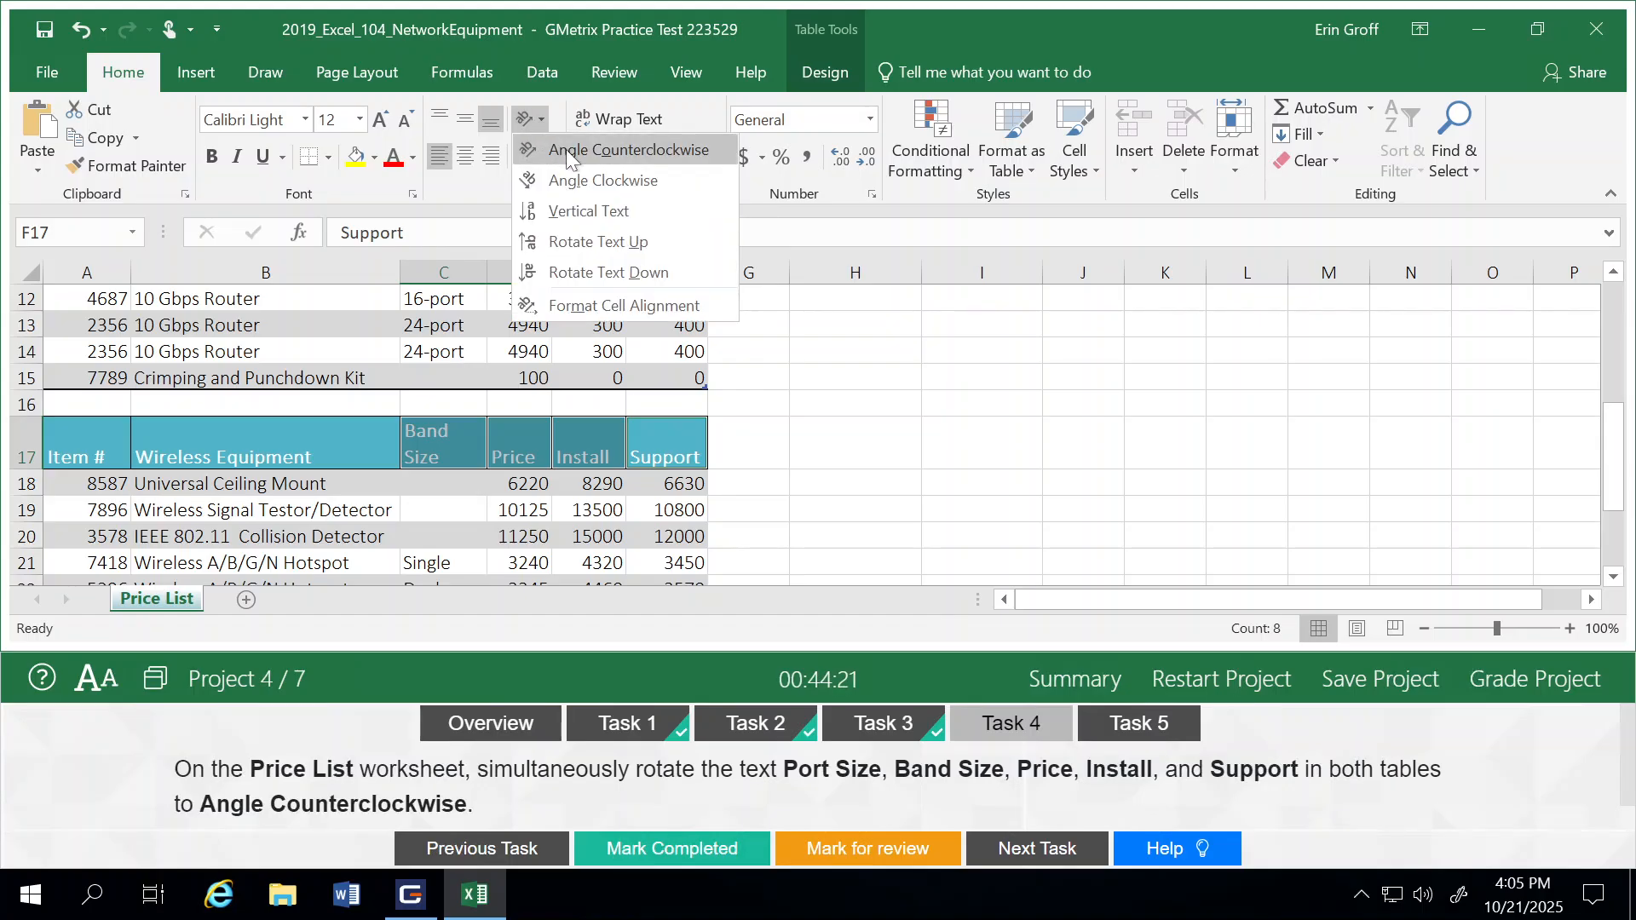
left_click(566, 150)
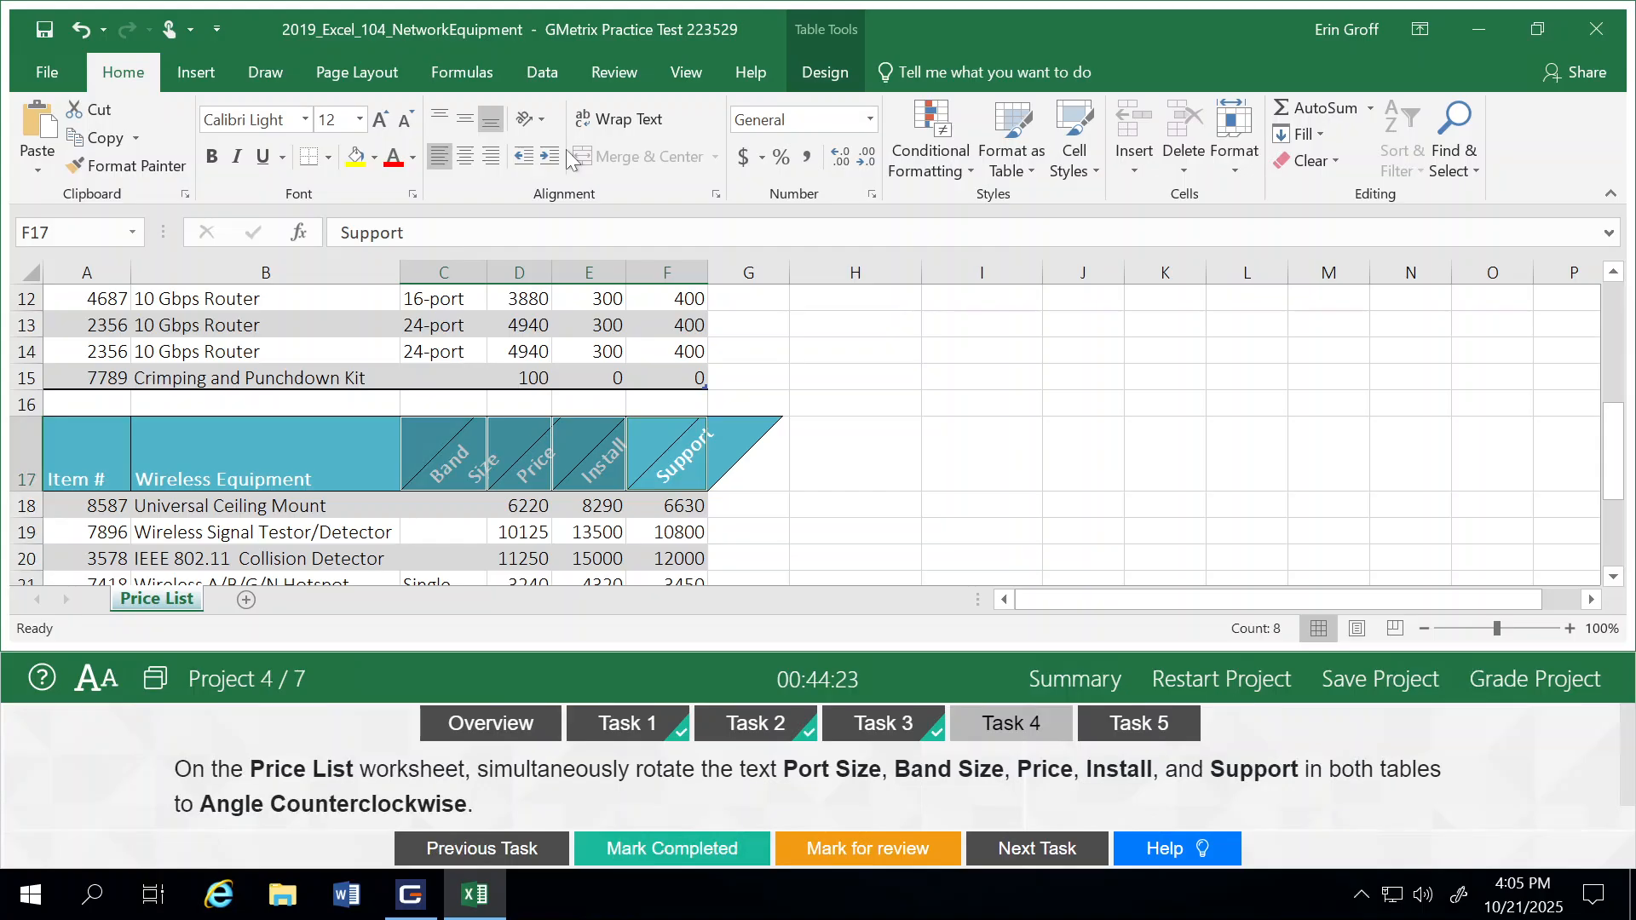
Step: Check the rotated headers of the Wired Equipment table, mark Task 4 as completed and advance to Task 5
left_click(1001, 347)
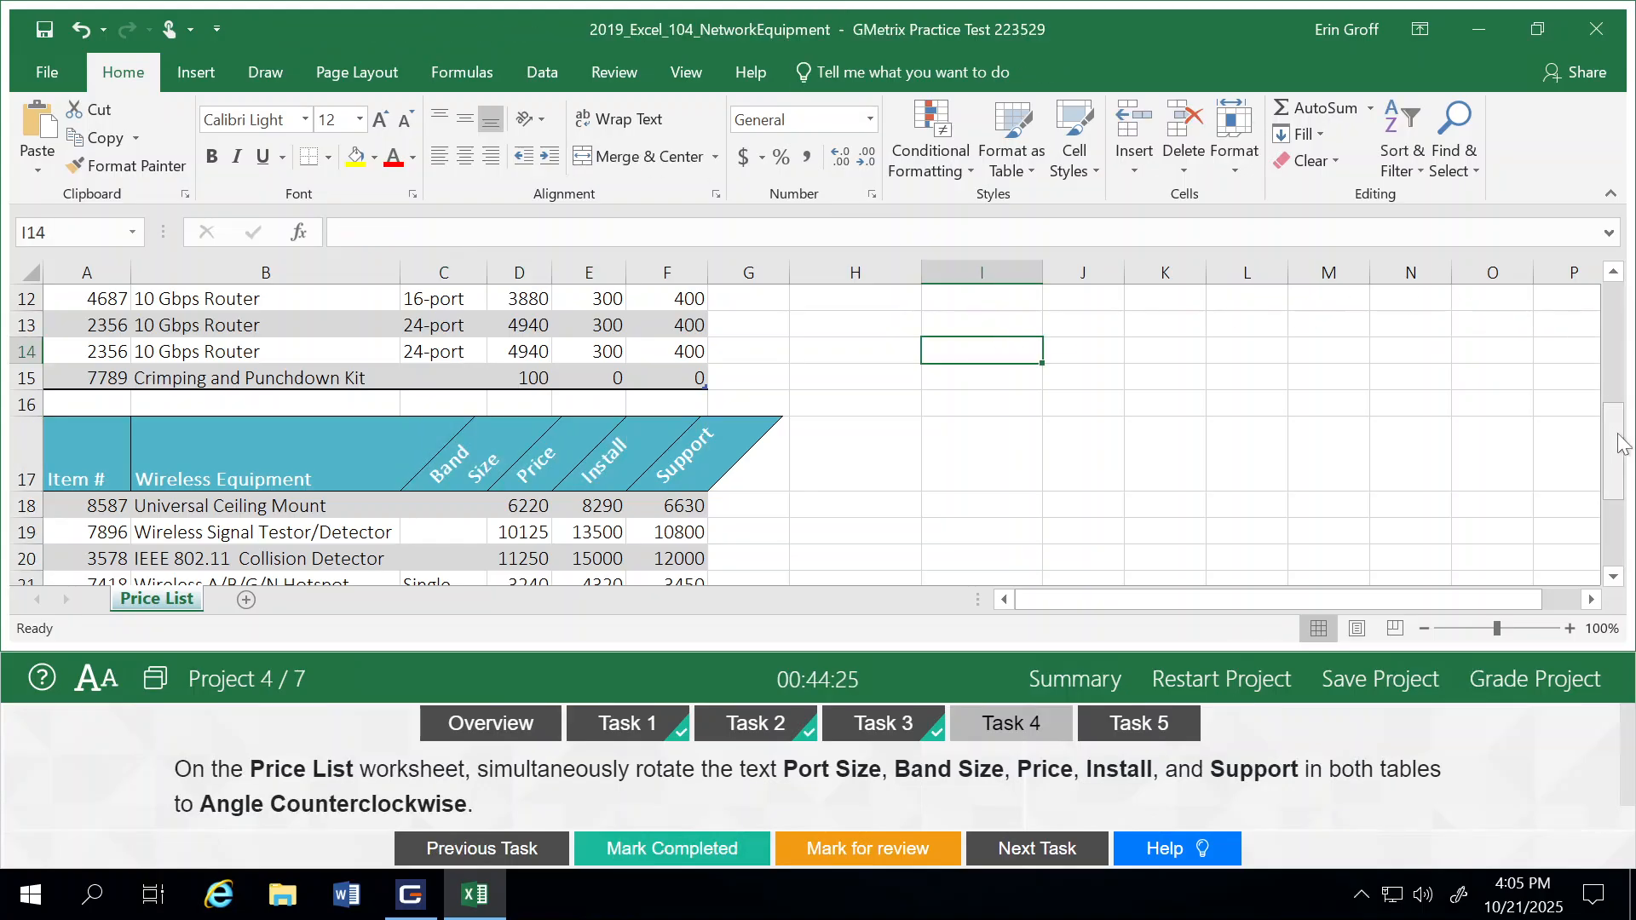
left_click_drag(1621, 443, 1613, 296)
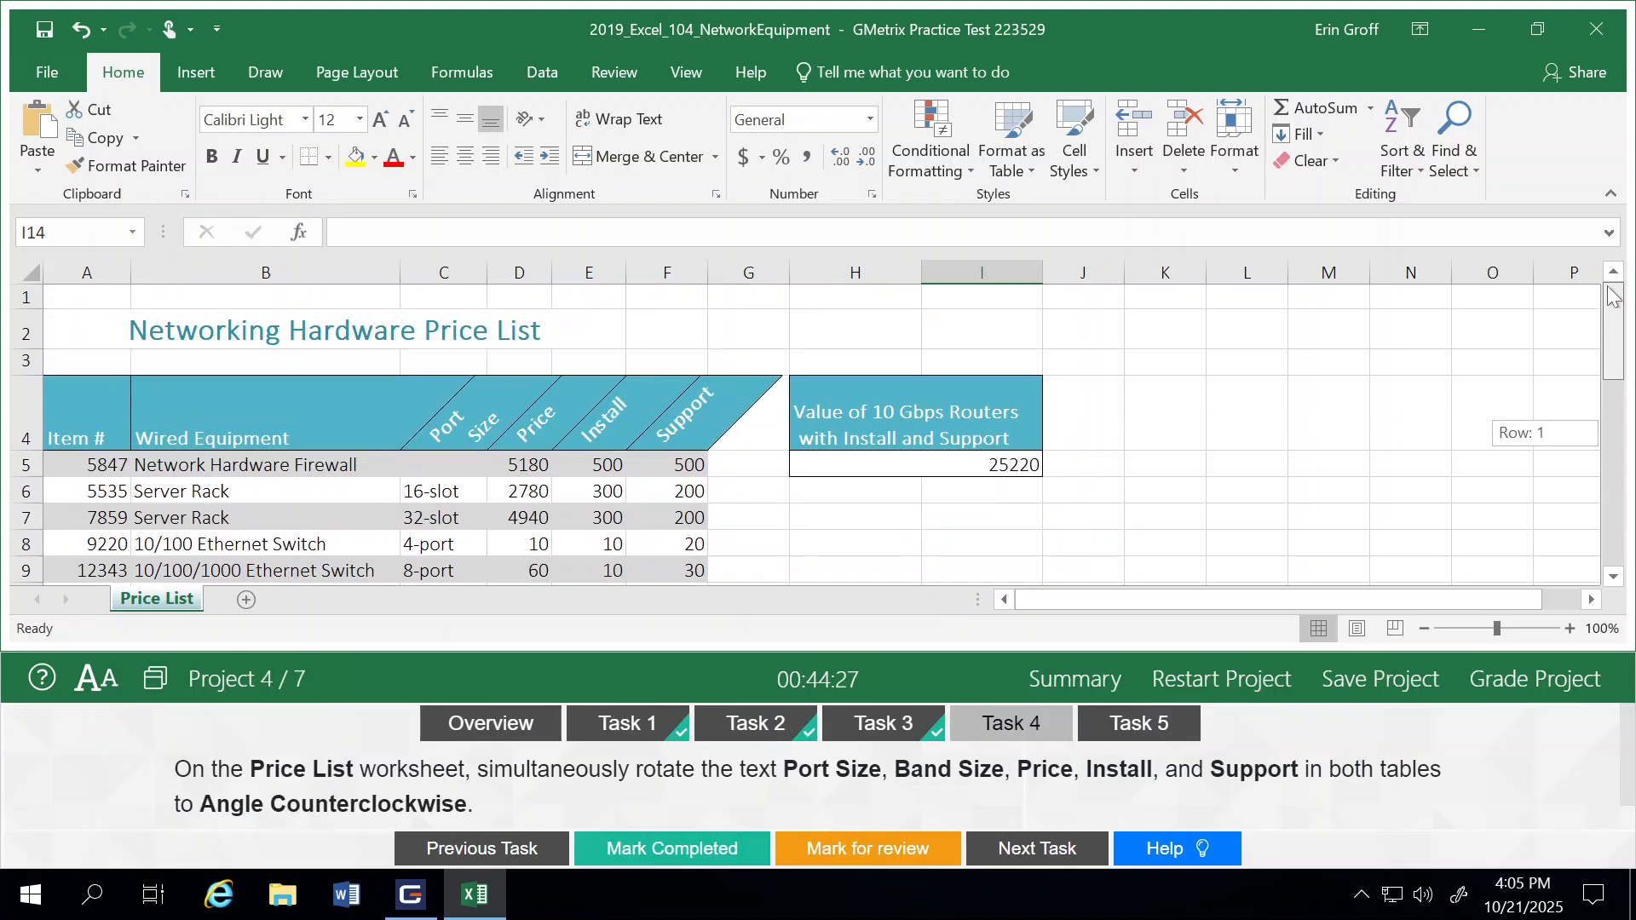
left_click(646, 847)
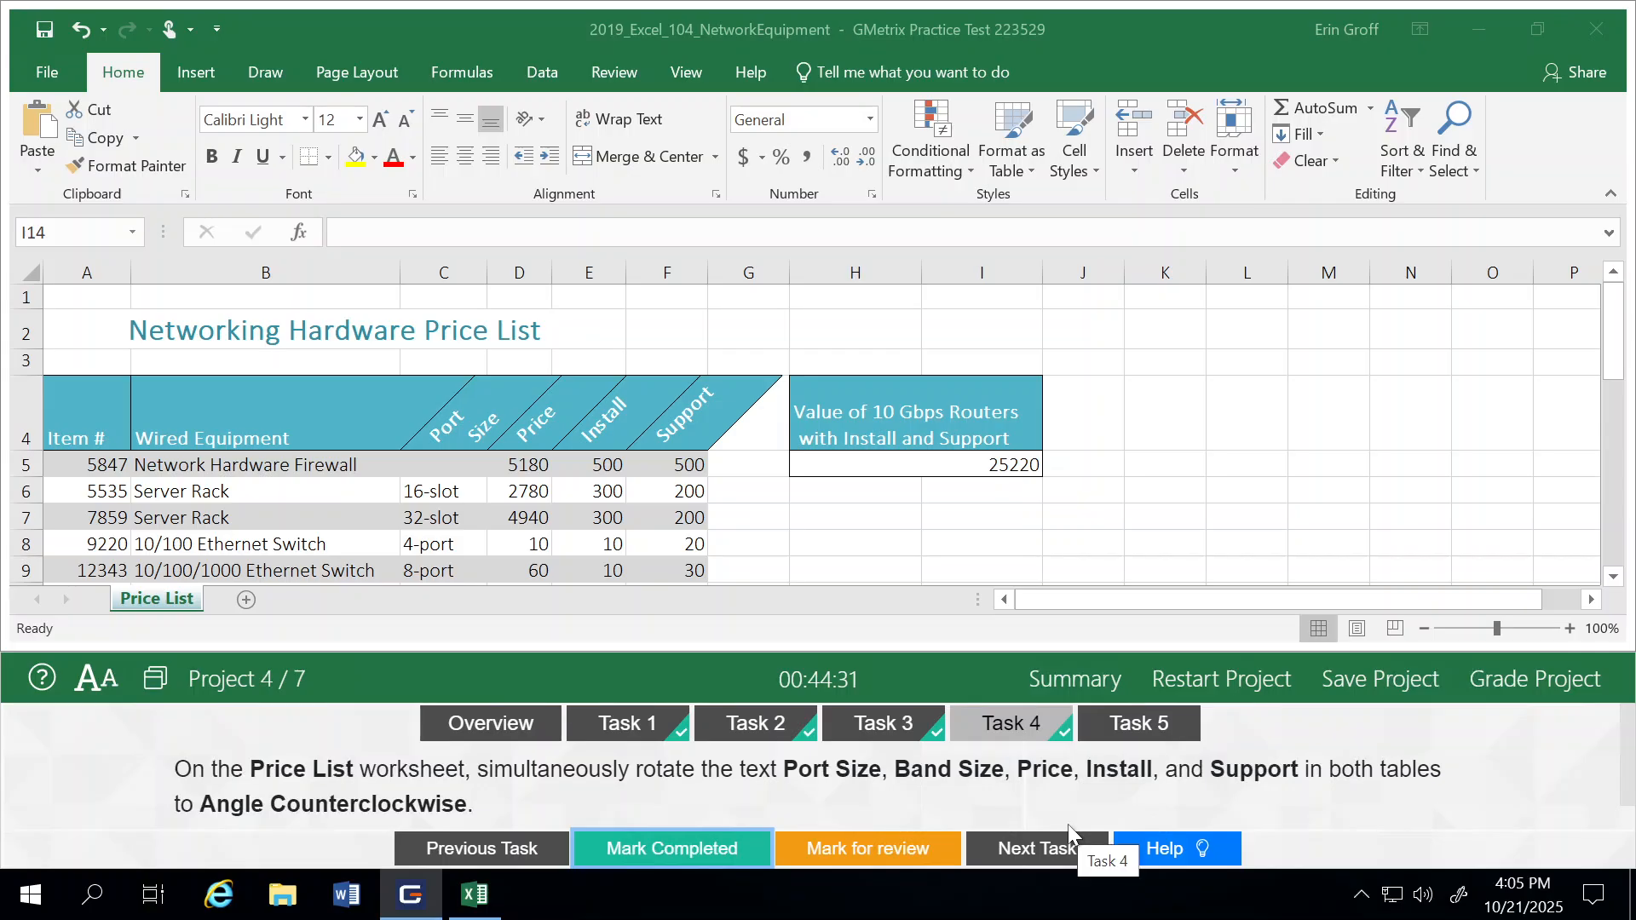
left_click(1062, 848)
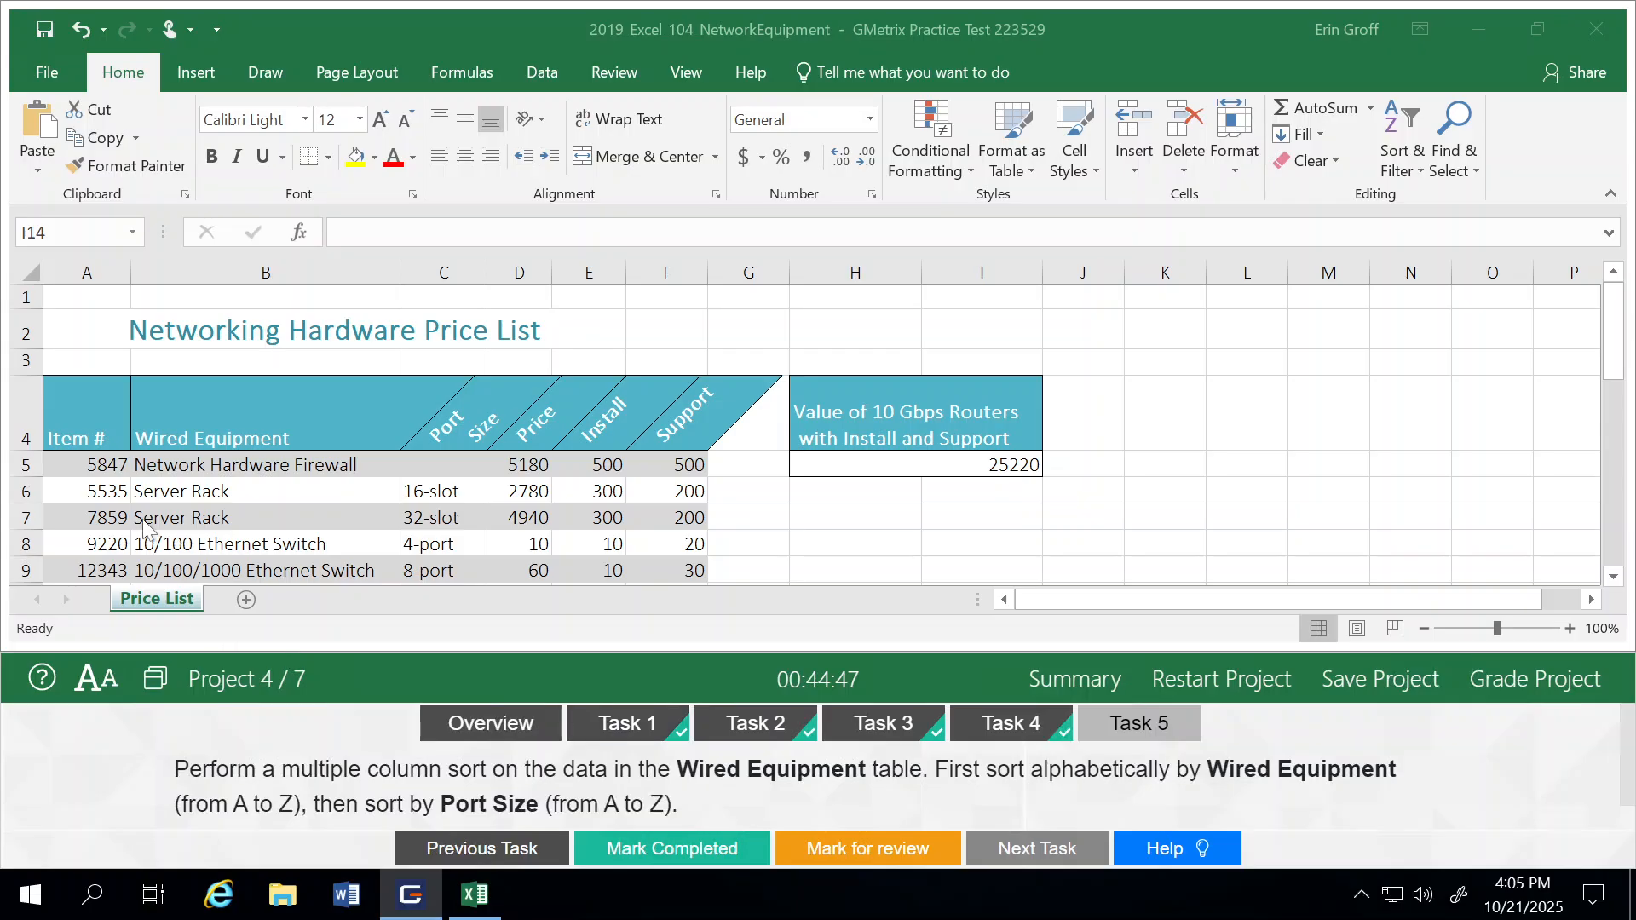
Step: Sort the Wired Equipment table with a custom sort by Wired Equipment A to Z and then by Port Size A to Z
left_click(265, 409)
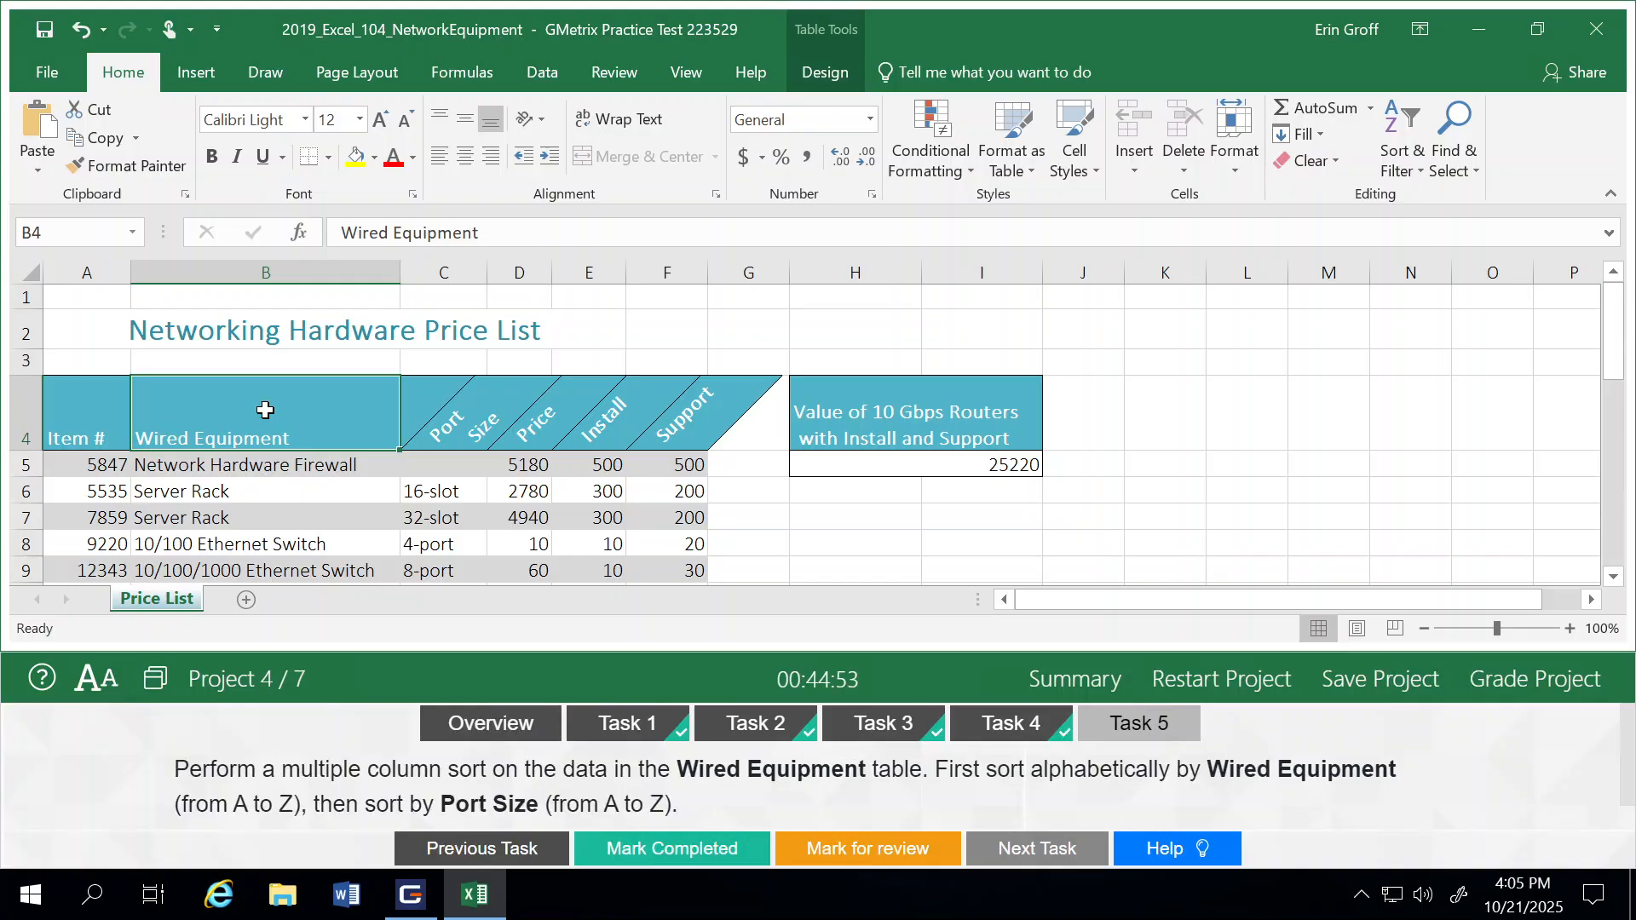
left_click(1402, 170)
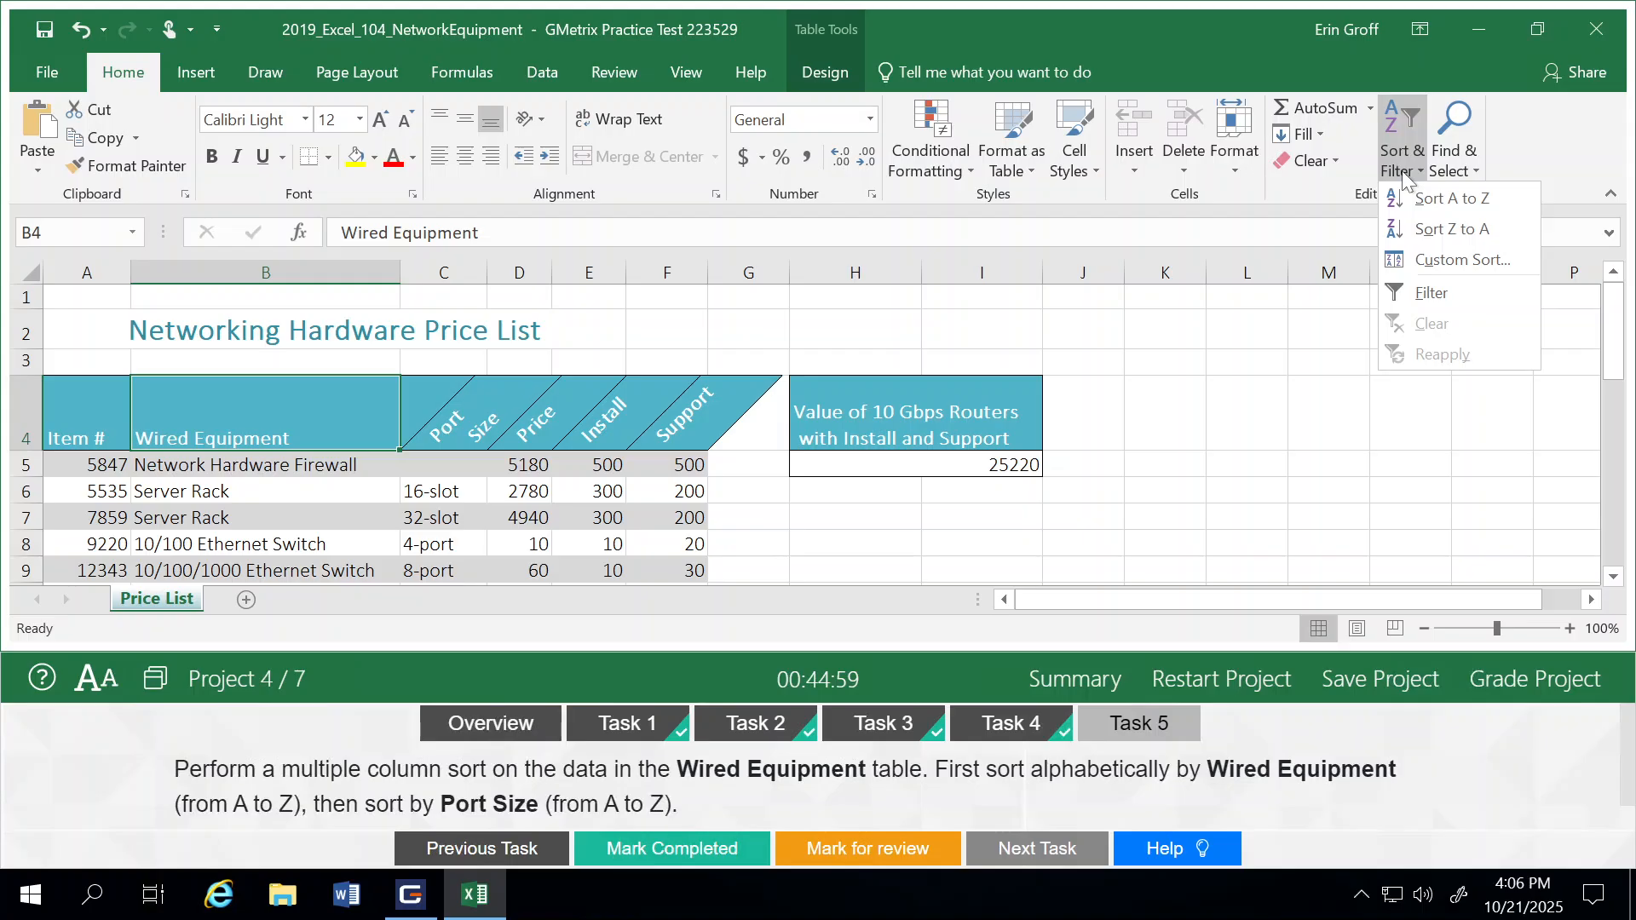
left_click(1429, 261)
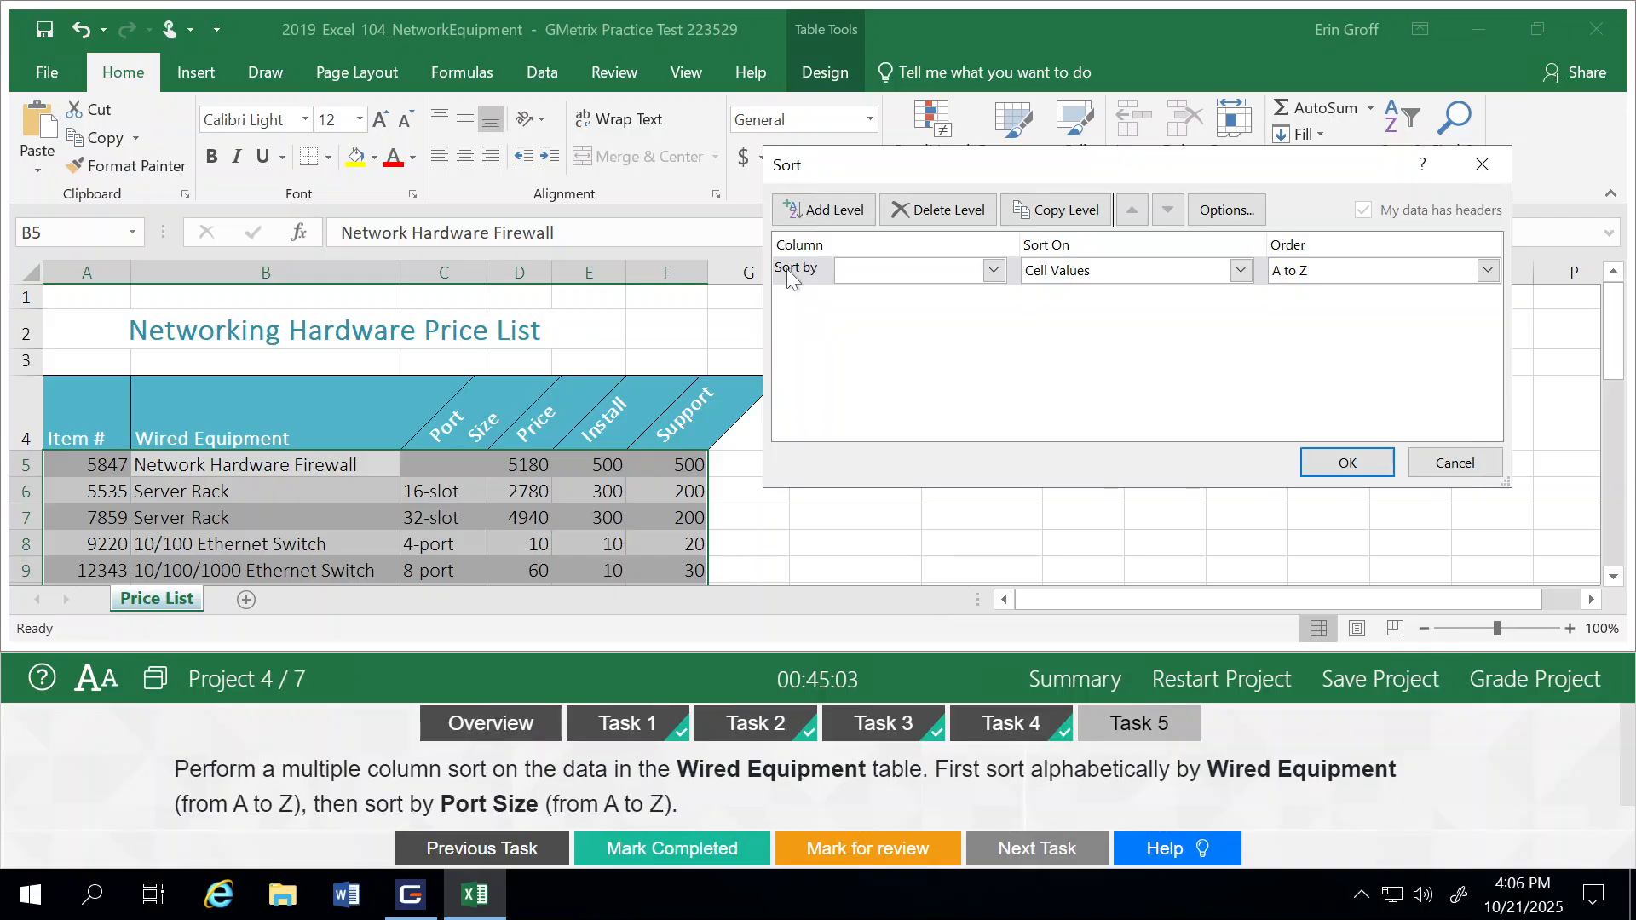
left_click(993, 271)
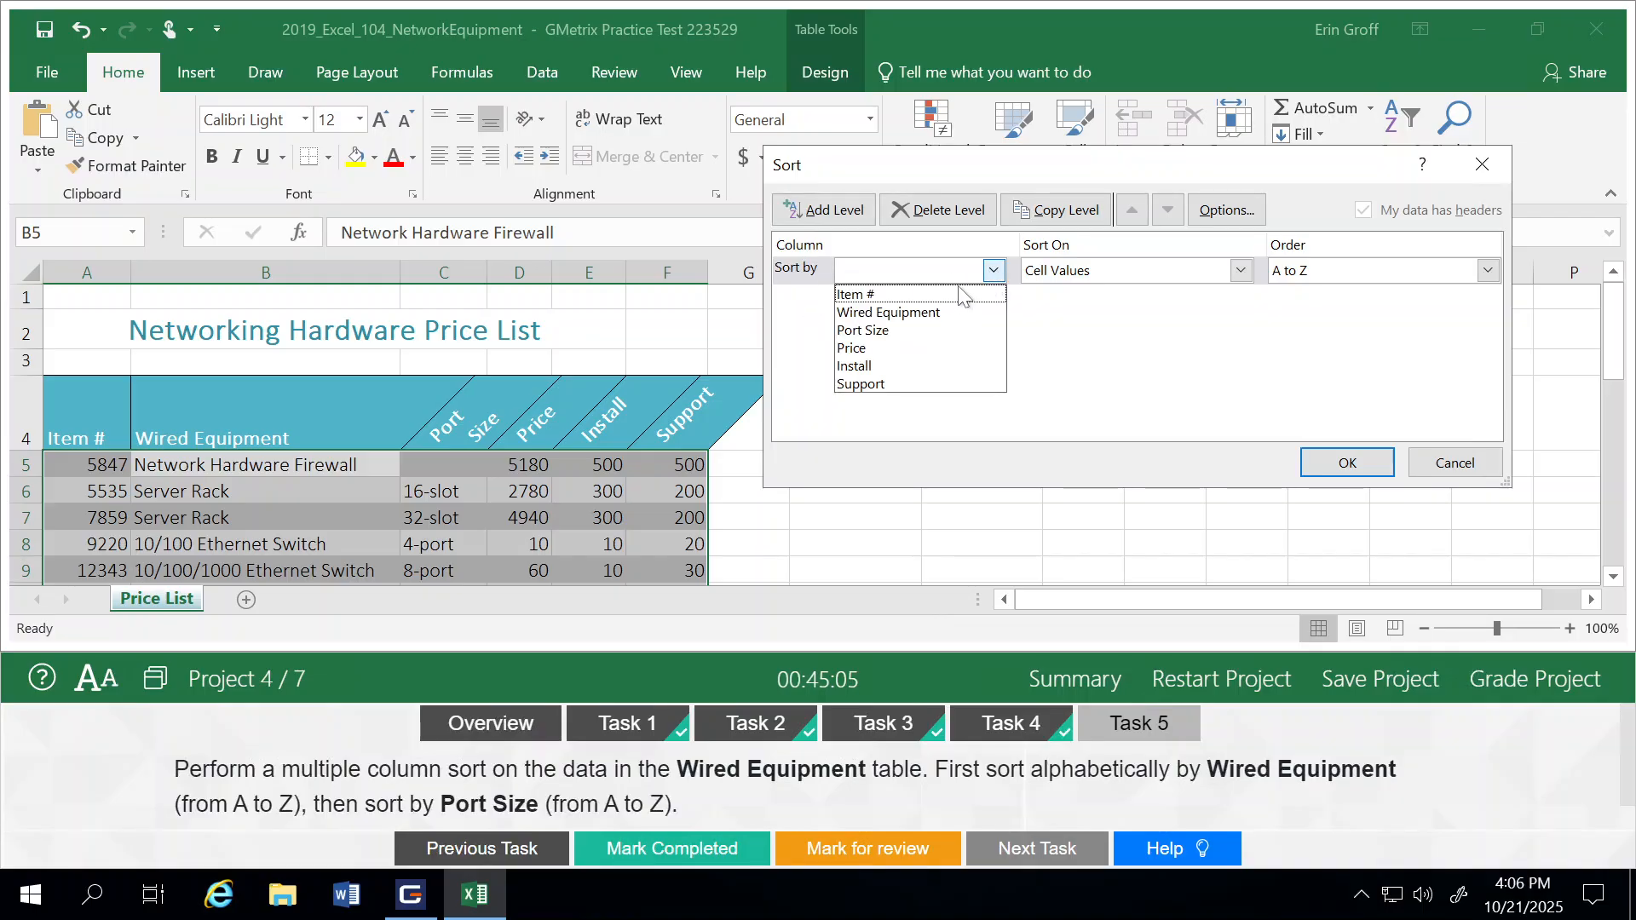
left_click(908, 313)
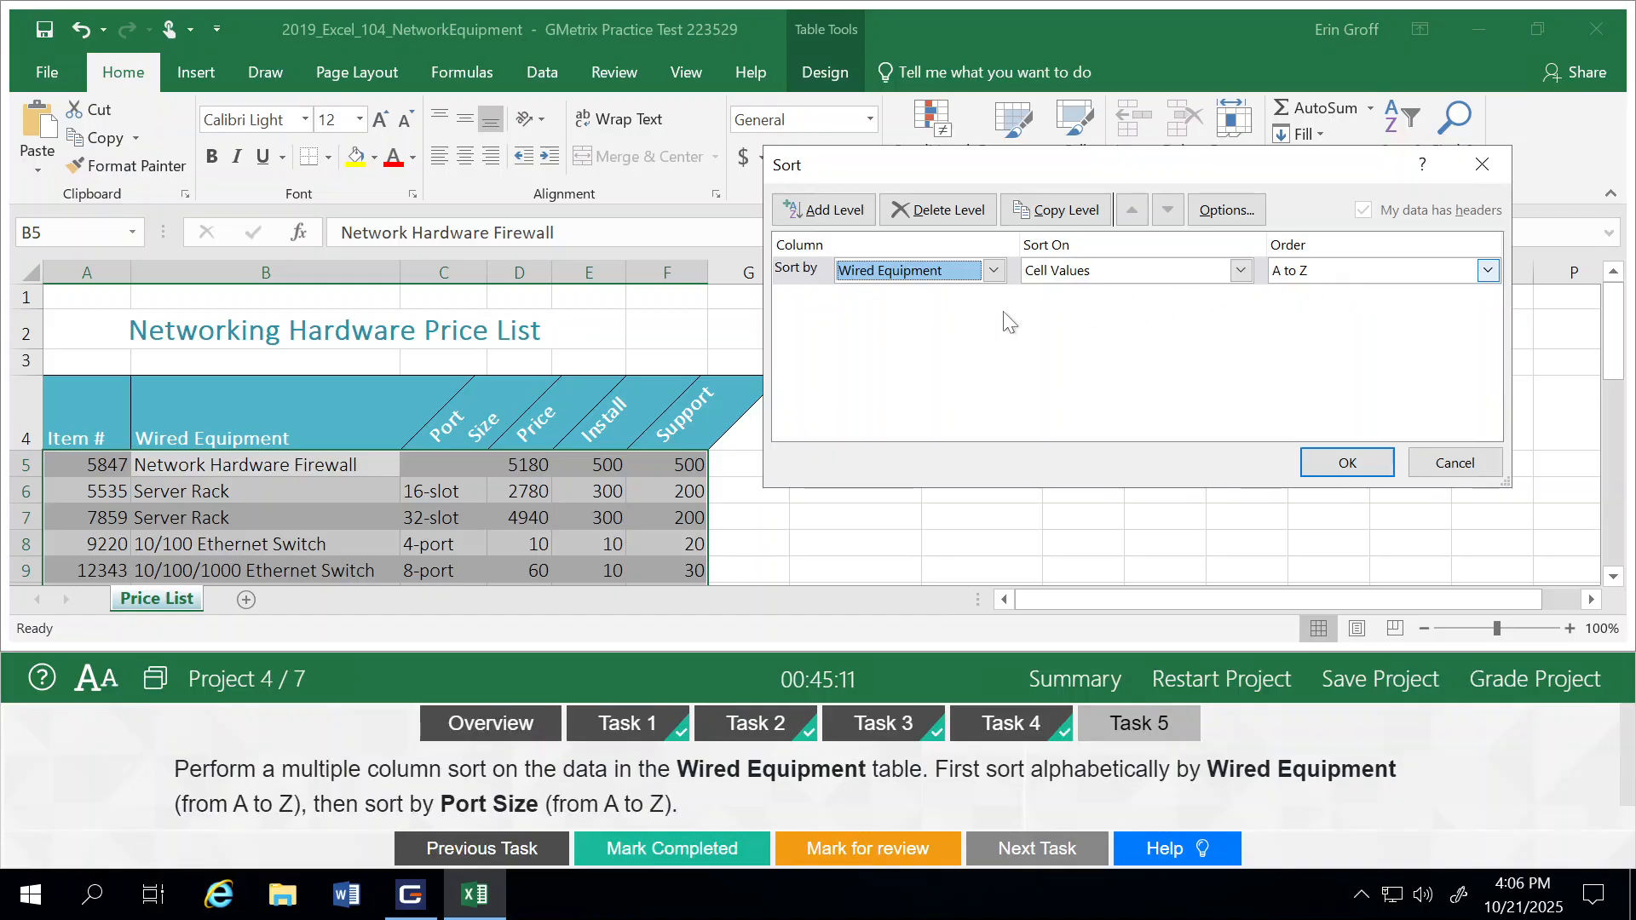
left_click(823, 213)
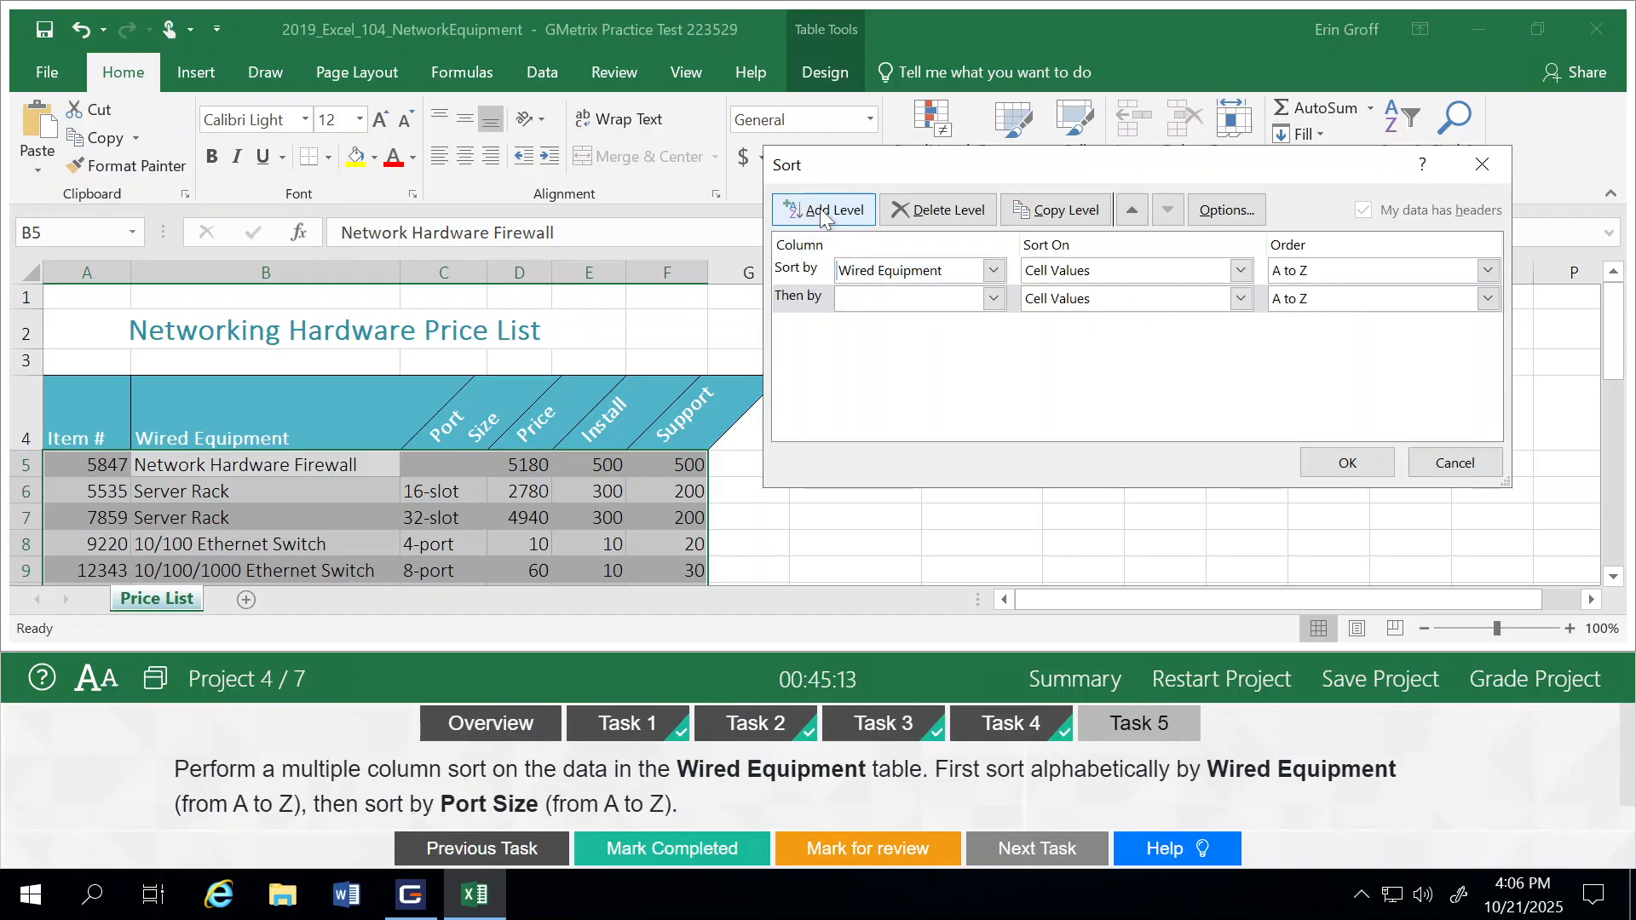
left_click(995, 299)
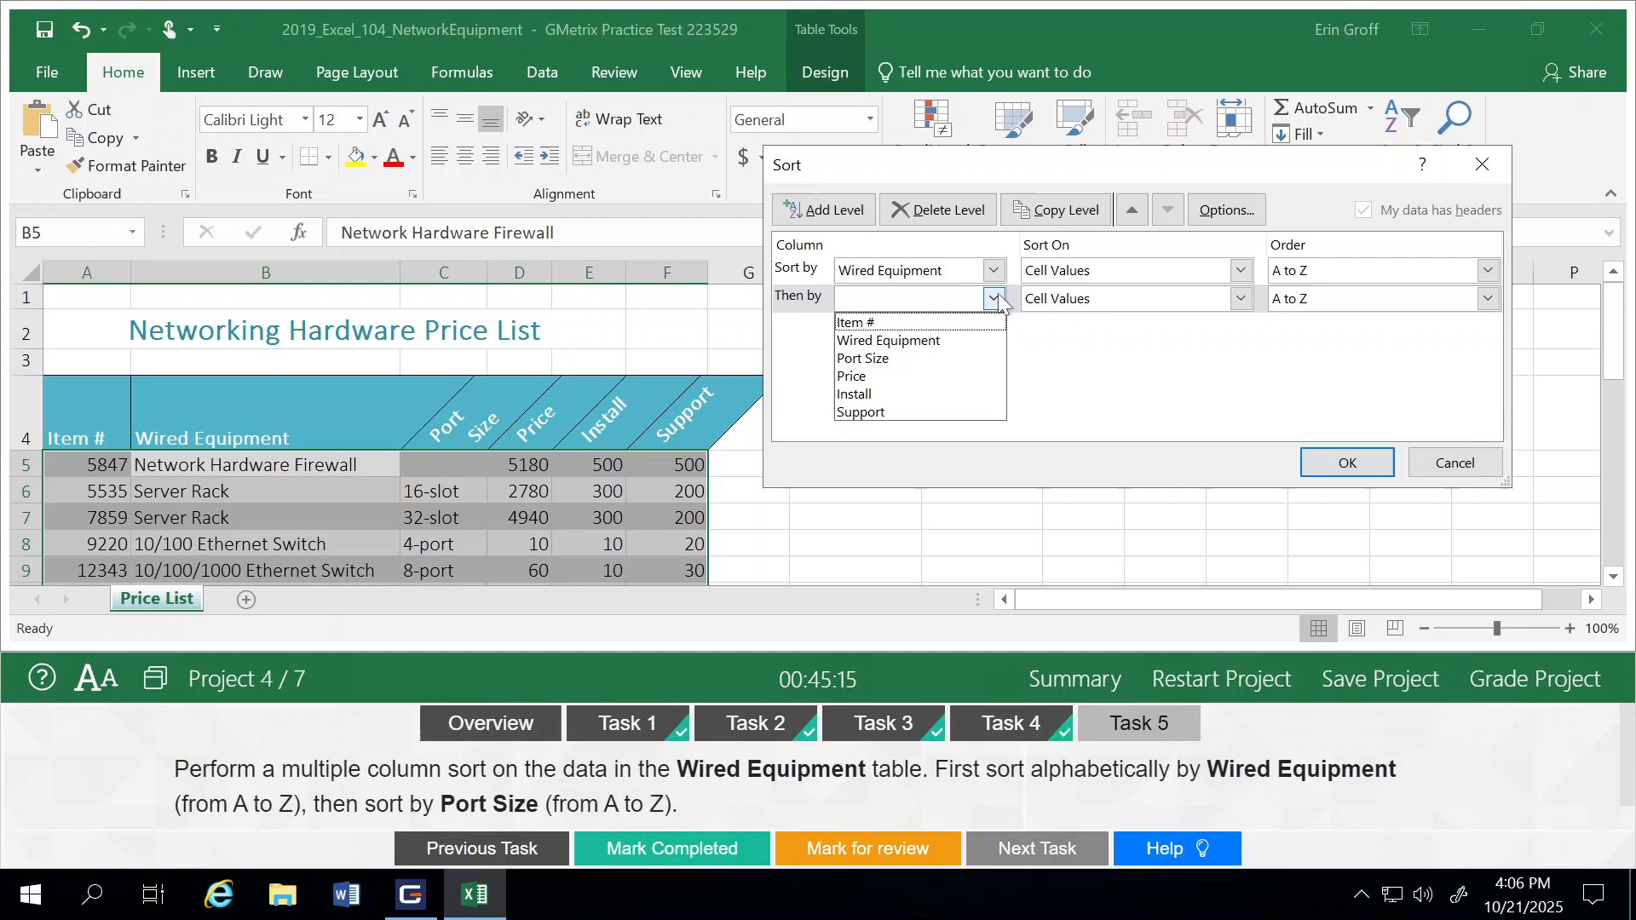
left_click(888, 358)
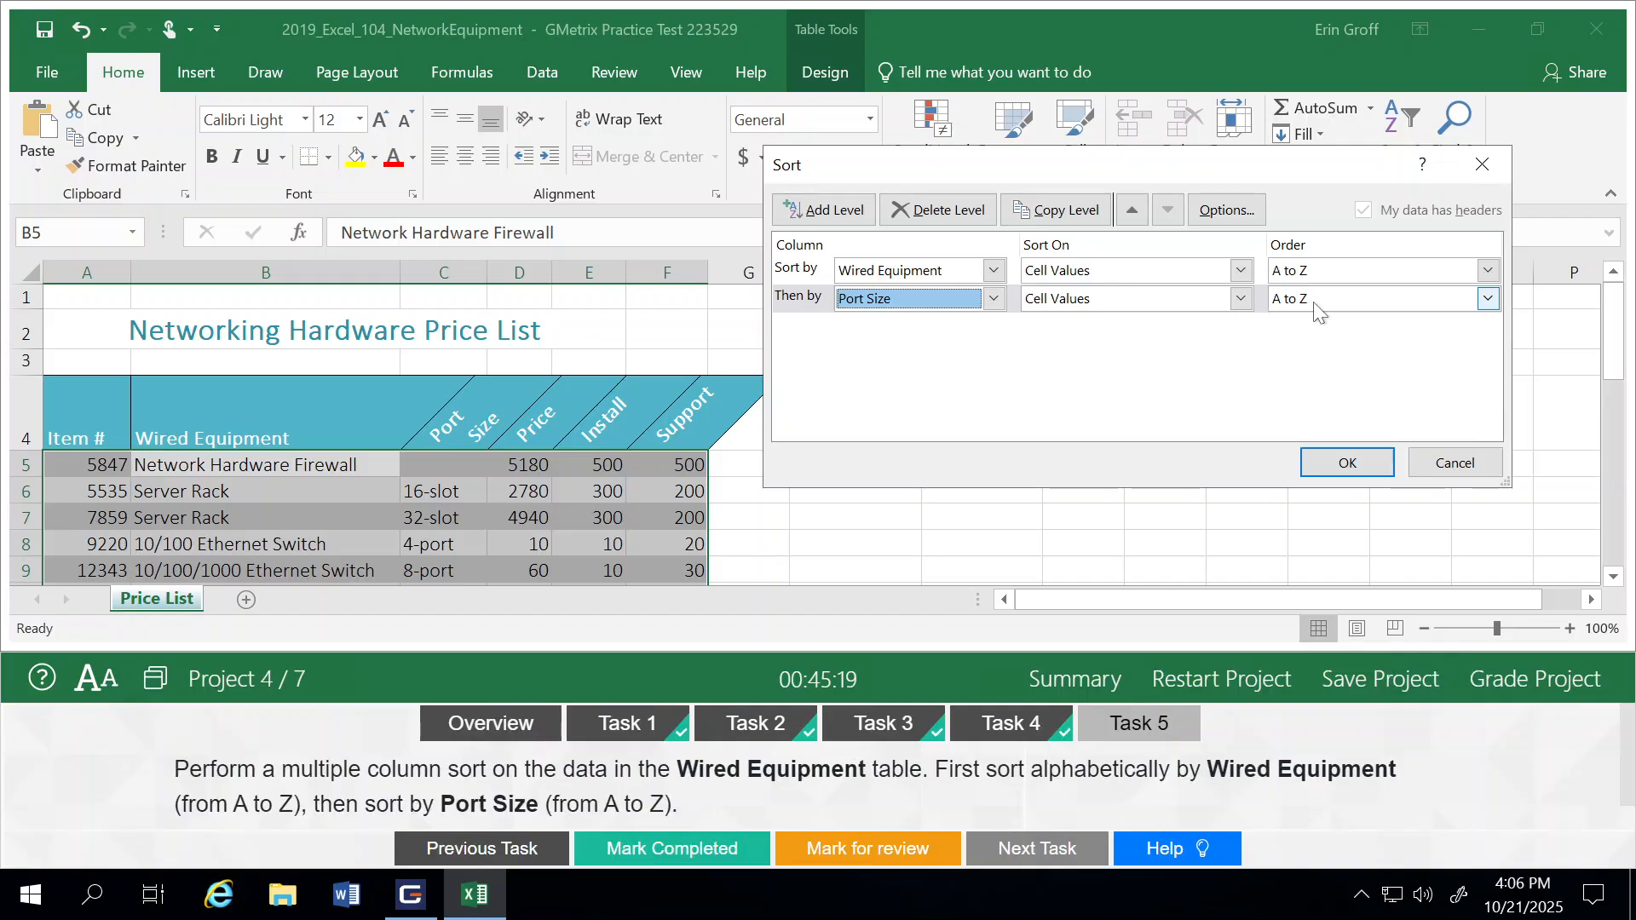
left_click(1346, 462)
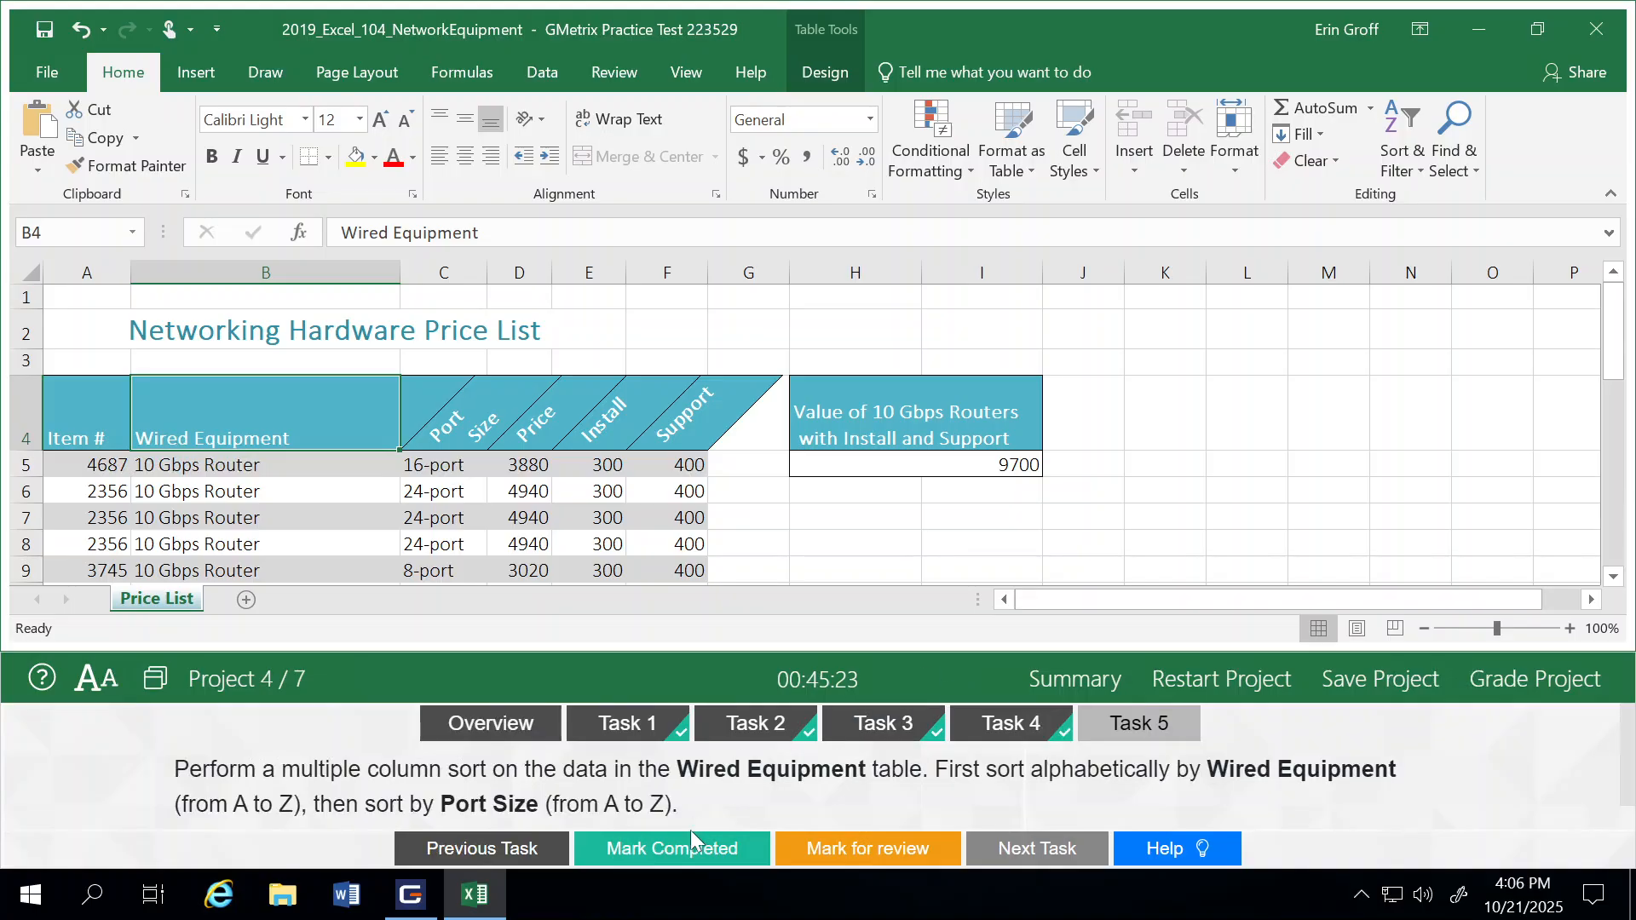
Step: Mark Task 5 as completed, grade the project and continue to Project 5
left_click(682, 851)
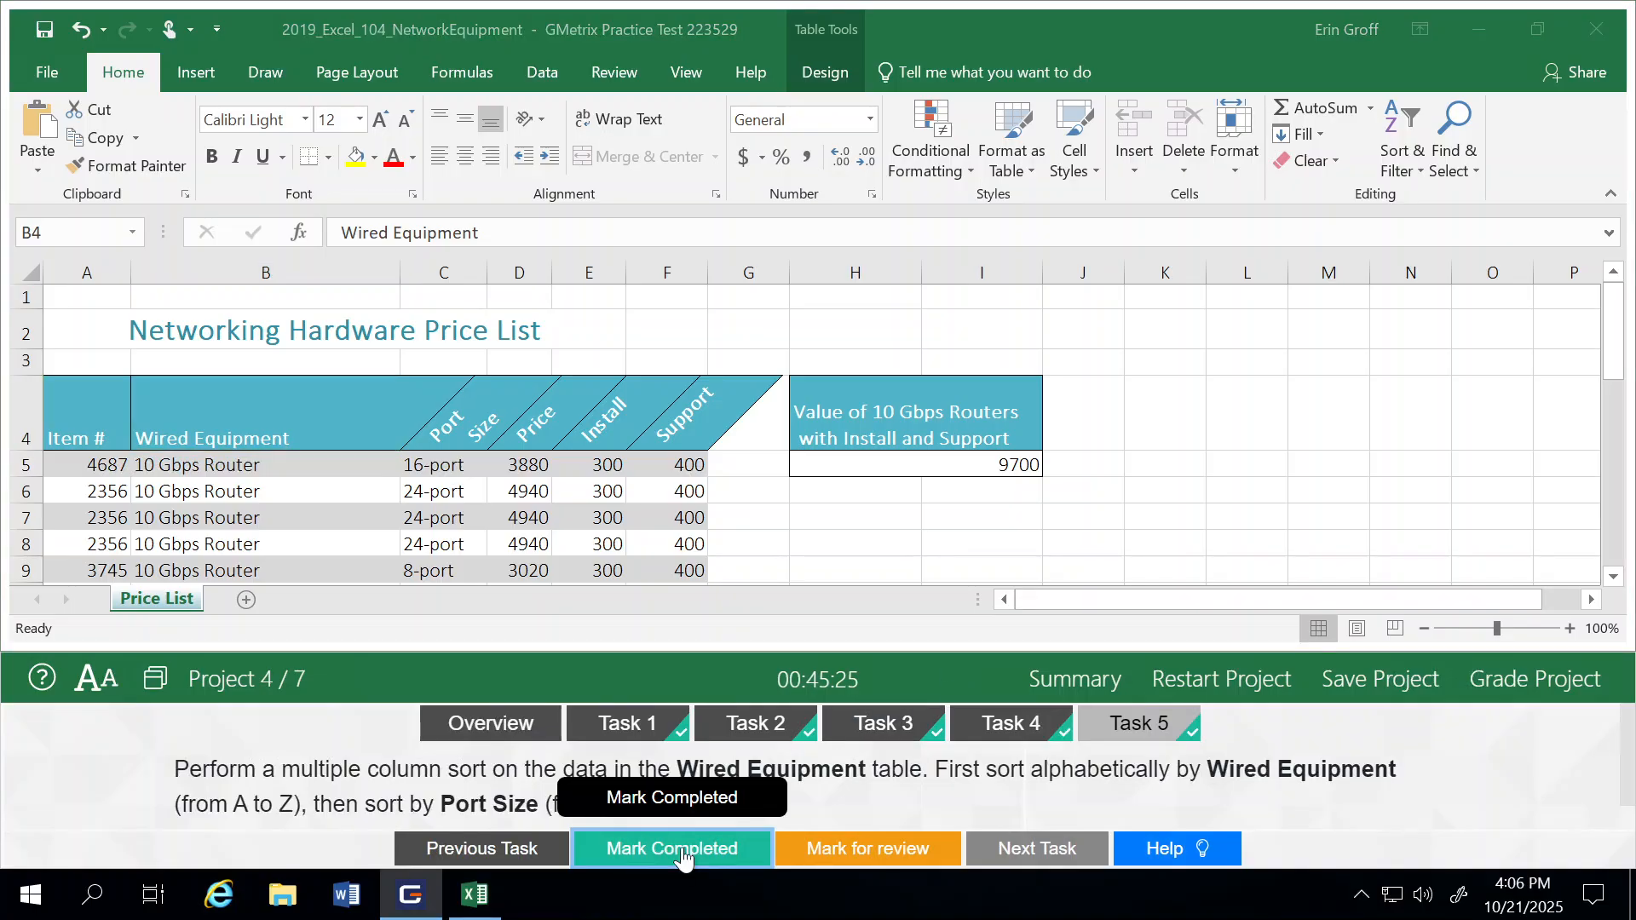
left_click(1511, 682)
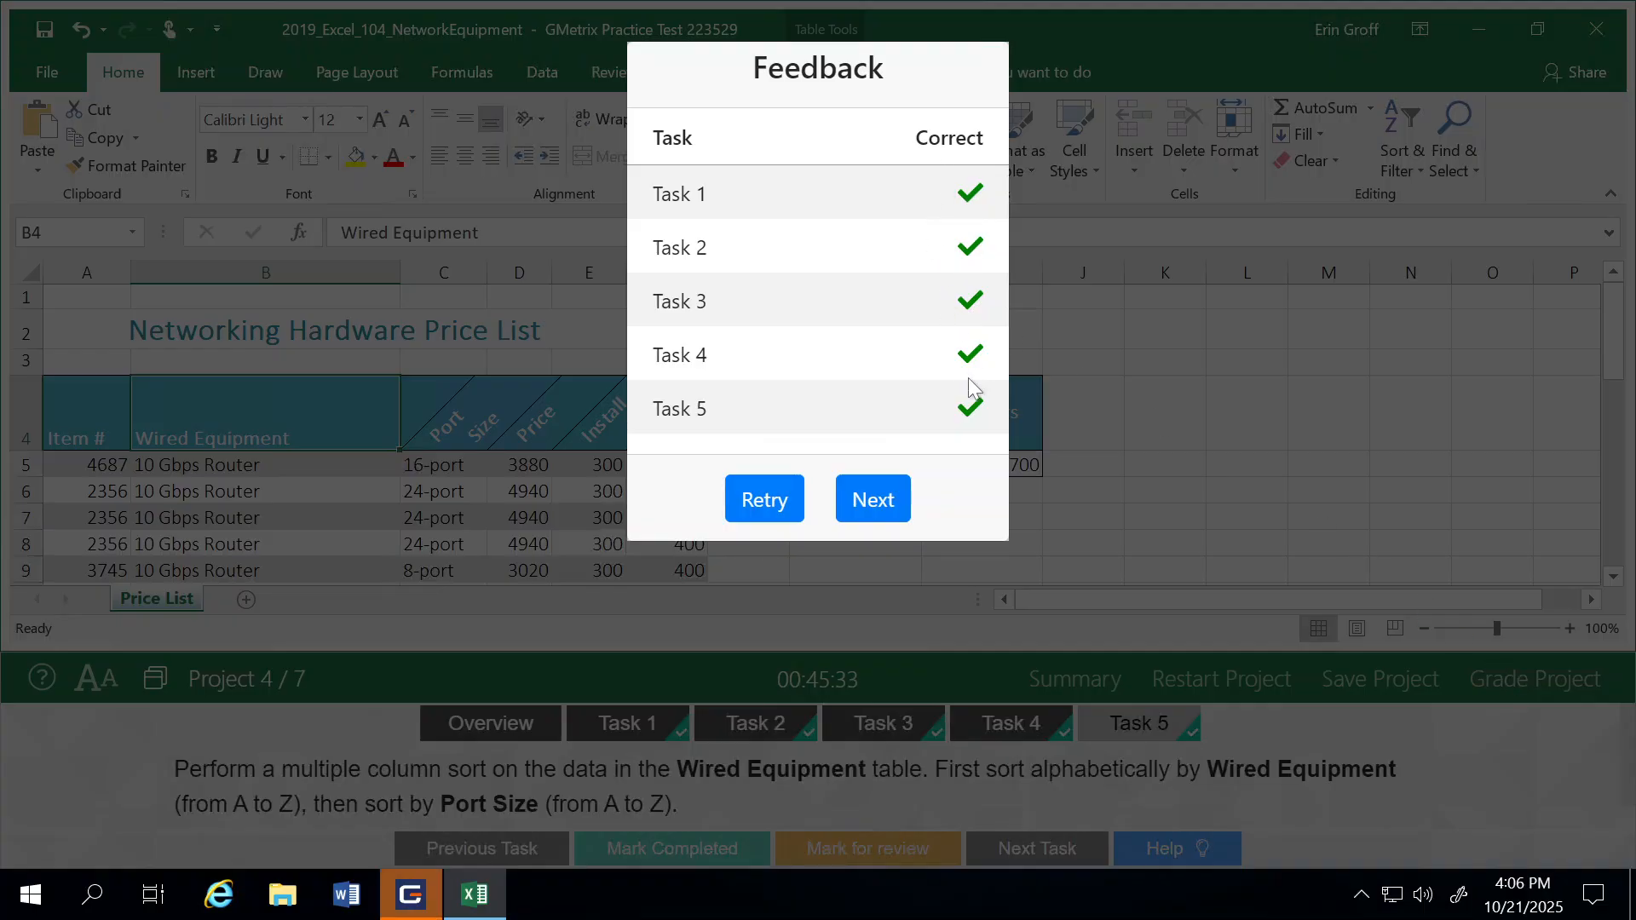
left_click(871, 504)
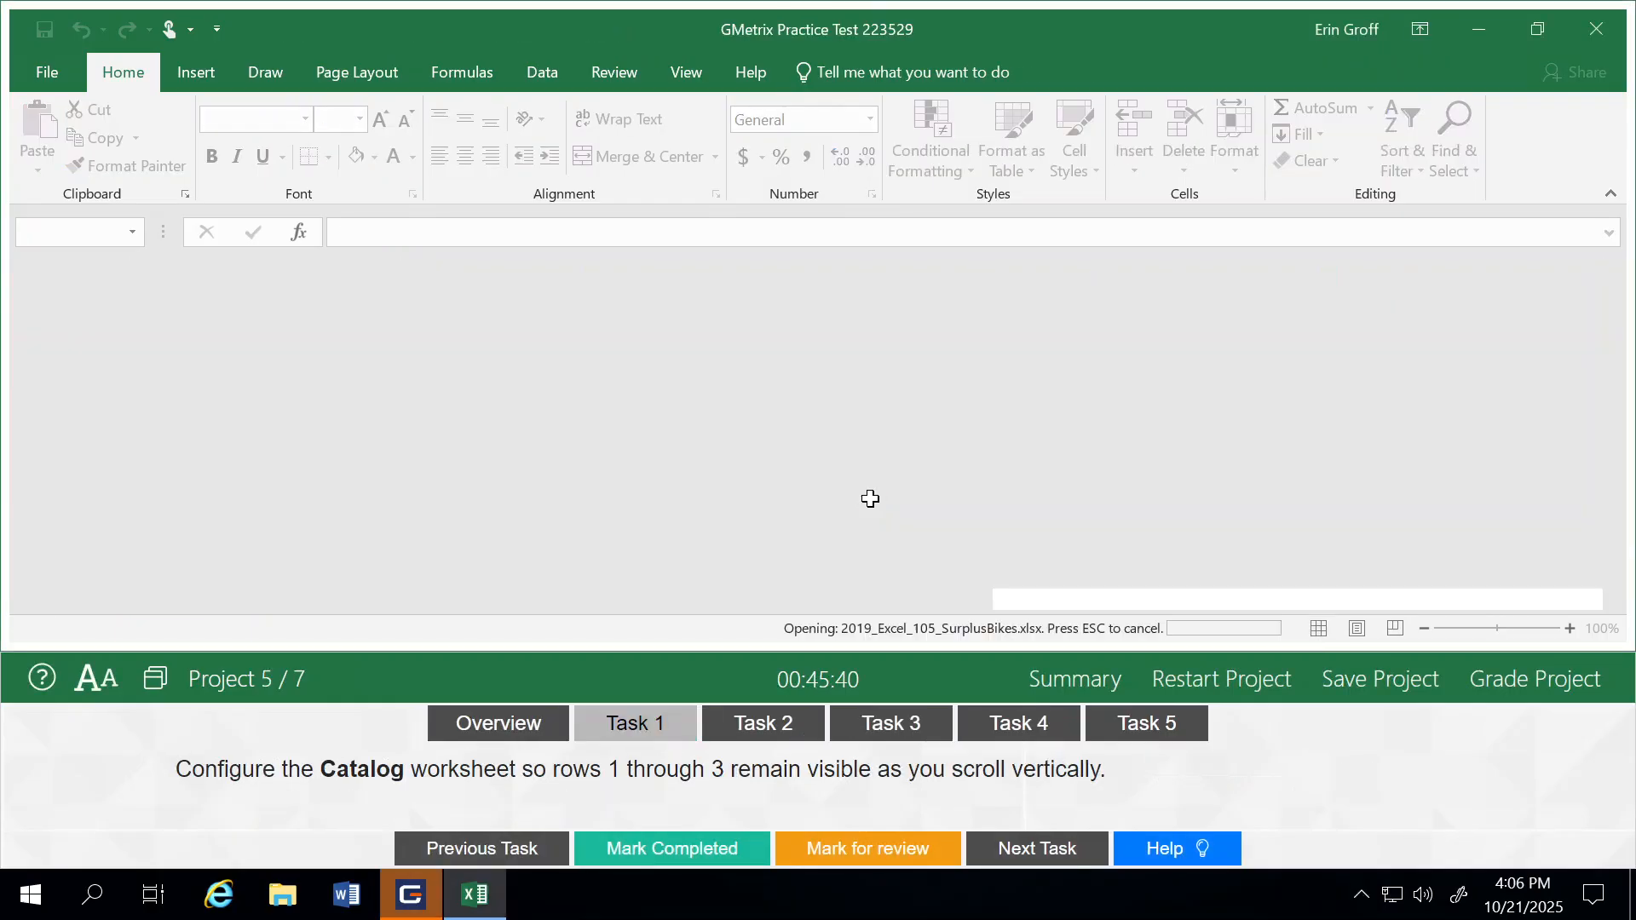